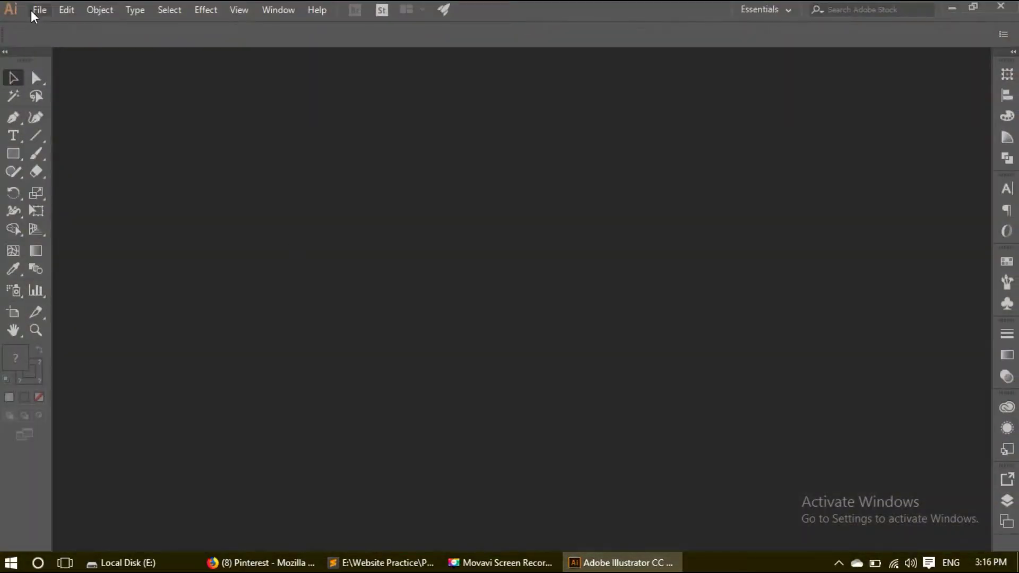
Create Untitled-1, a blank A4 landscape RGB document of 841.89 × 595.28 pt.
{"action": "left_click", "coordinate": [31, 10]}
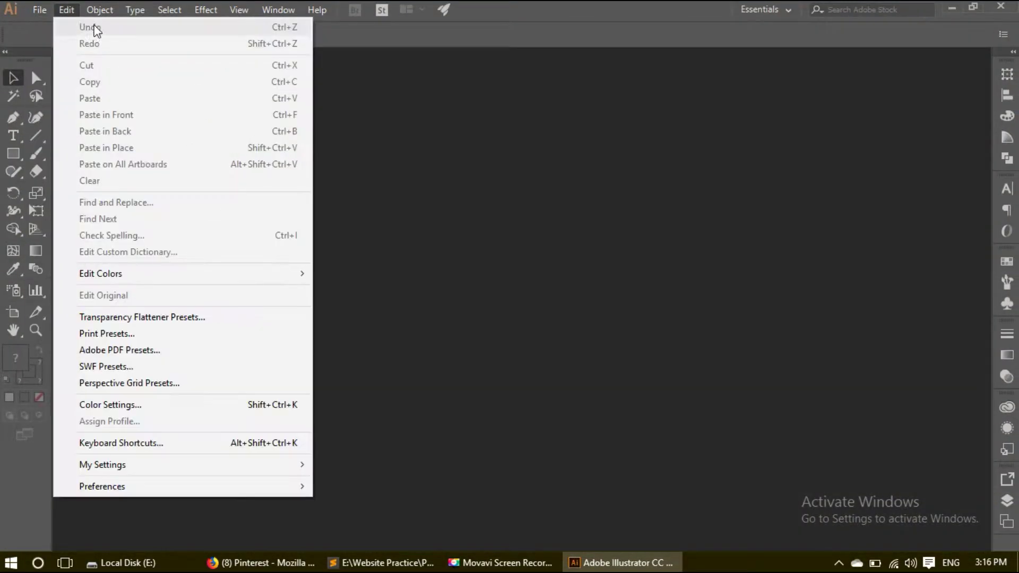
{"action": "left_click", "coordinate": [43, 27]}
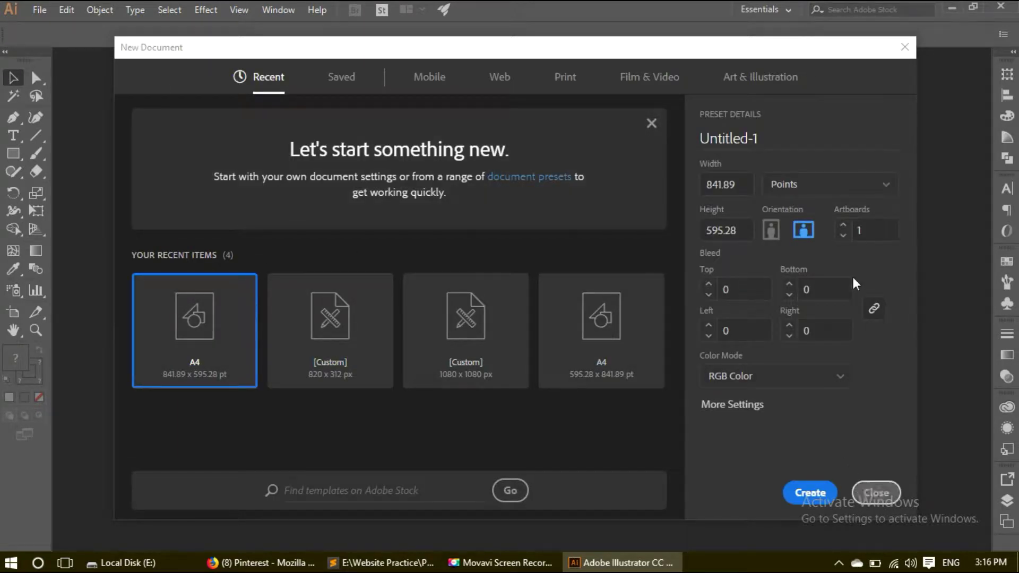
{"action": "left_click", "coordinate": [816, 493]}
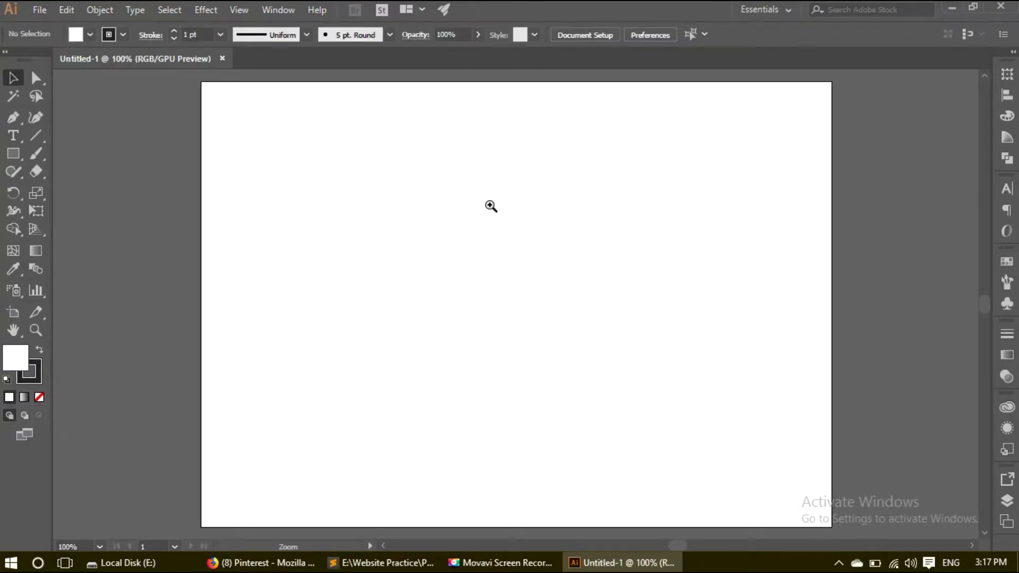
Draw a tall narrow rectangle with no fill and no stroke near the page centre.
{"action": "left_click_drag", "start_coordinate": [488, 204], "coordinate": [622, 228]}
{"action": "left_click", "coordinate": [13, 153]}
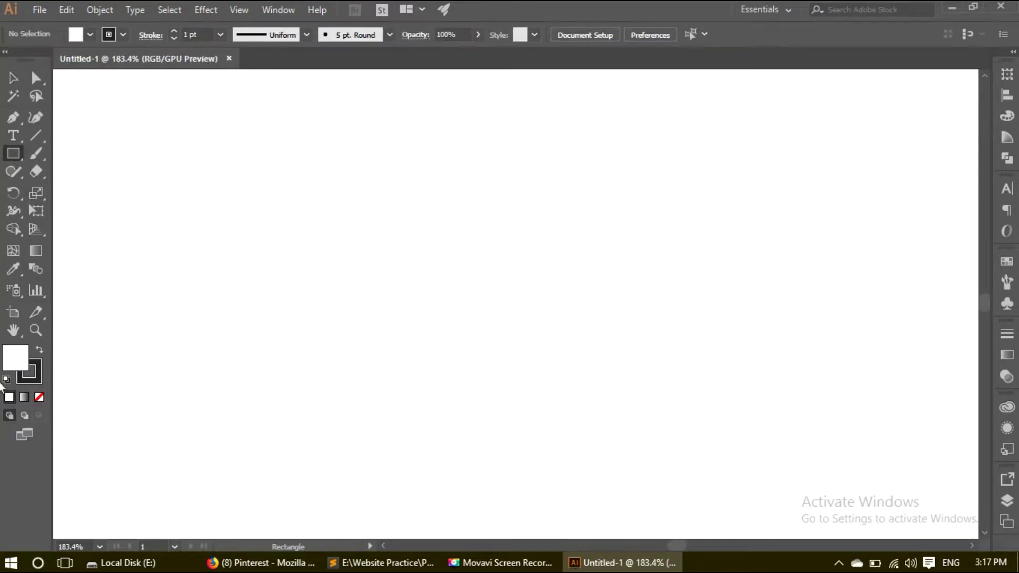
{"action": "left_click", "coordinate": [39, 398]}
{"action": "left_click", "coordinate": [31, 375]}
{"action": "key", "text": "slash"}
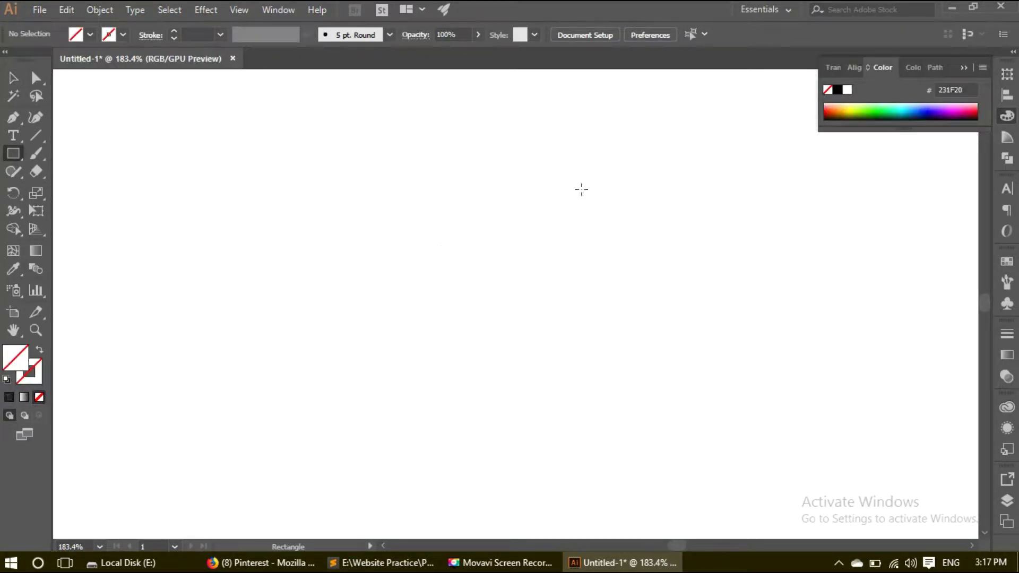
{"action": "left_click", "coordinate": [966, 74]}
{"action": "left_click_drag", "start_coordinate": [475, 149], "coordinate": [526, 442]}
{"action": "key", "text": "v"}
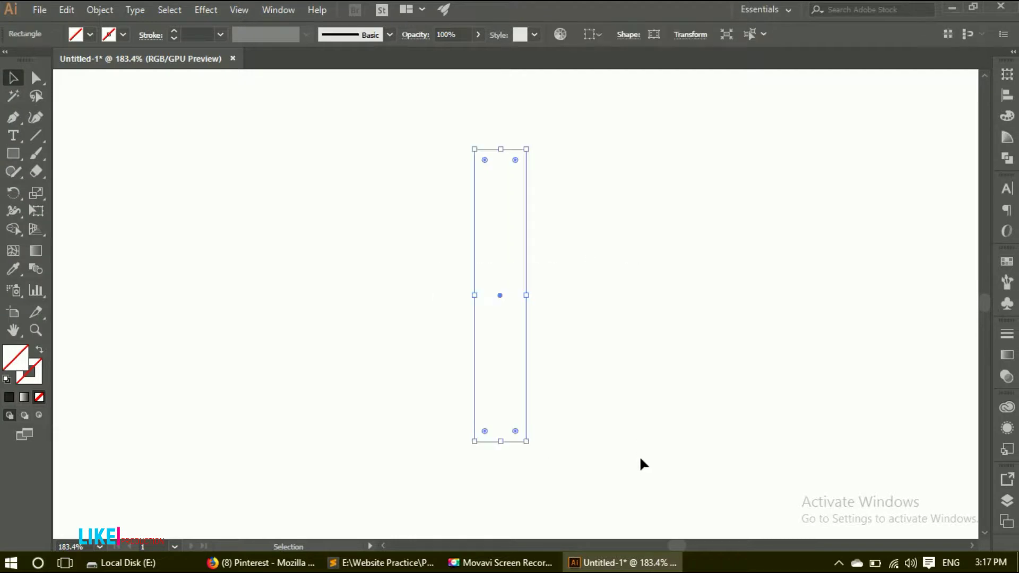
Fill the rectangle olive yellow AFA202 and drag a copy to its right.
{"action": "left_click", "coordinate": [90, 35]}
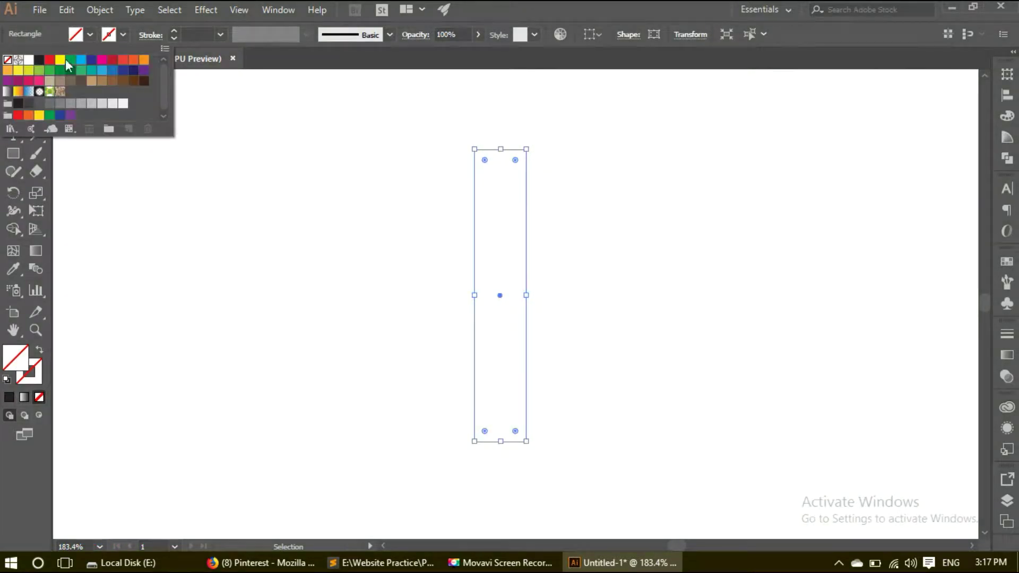
{"action": "left_click", "coordinate": [64, 62]}
{"action": "left_click", "coordinate": [568, 319]}
{"action": "left_click", "coordinate": [491, 398]}
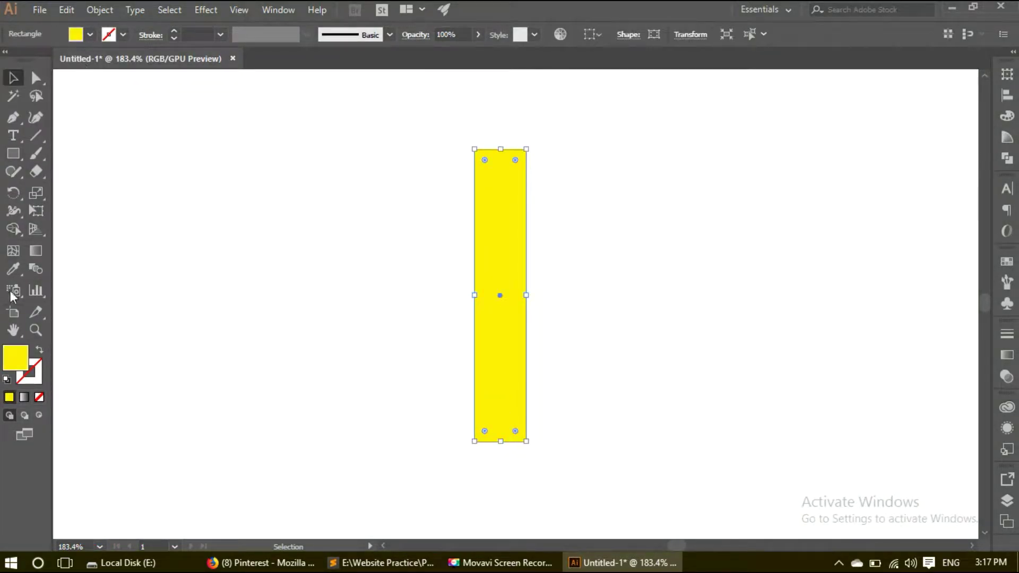
{"action": "double_click", "coordinate": [25, 358]}
{"action": "left_click_drag", "start_coordinate": [817, 251], "coordinate": [834, 251]}
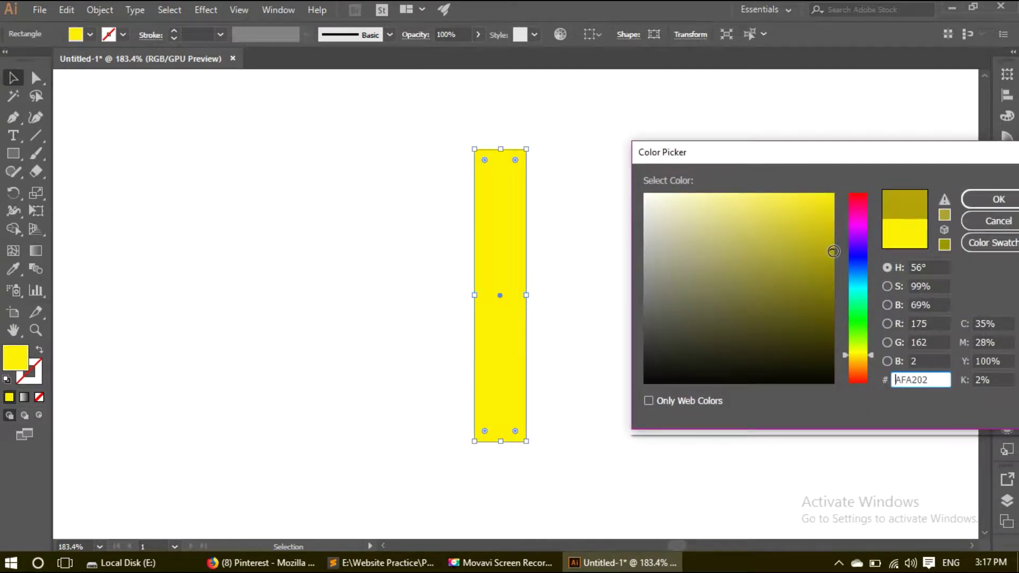
{"action": "left_click", "coordinate": [962, 205]}
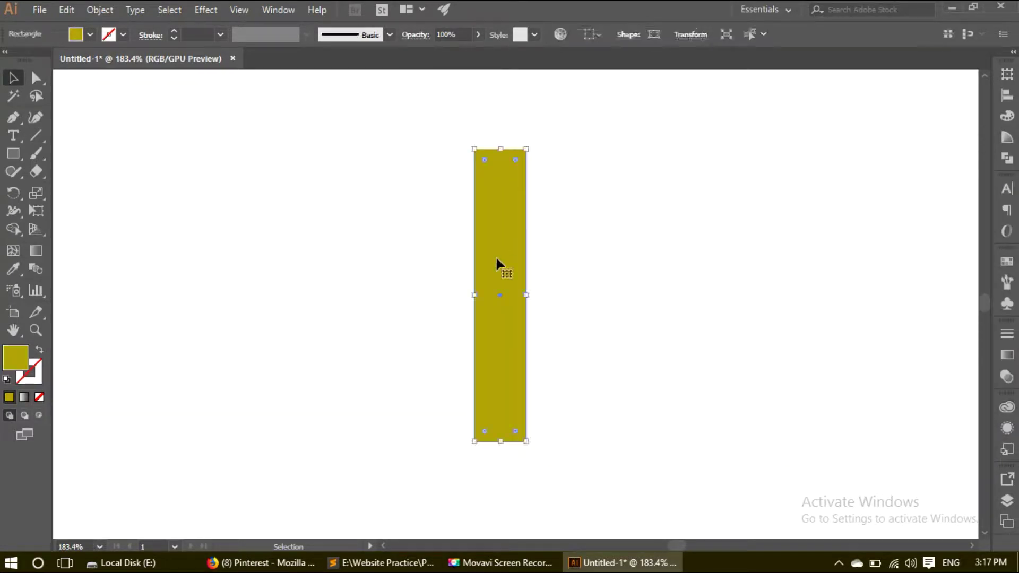
{"action": "left_click_drag", "start_coordinate": [495, 260], "coordinate": [597, 262], "text": "alt"}
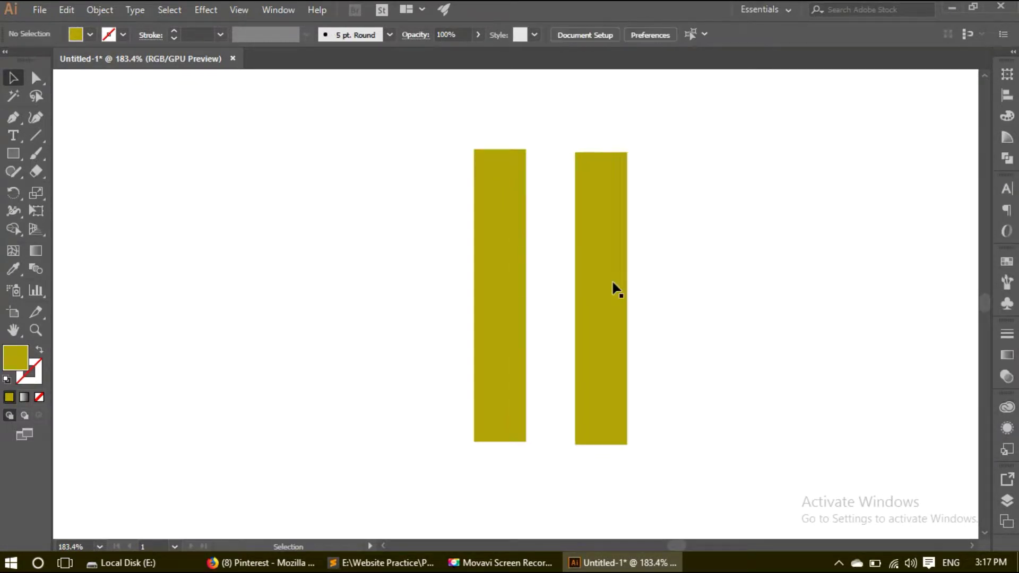
Widen the copied rectangle and duplicate it twice into a row of three.
{"action": "left_click_drag", "start_coordinate": [627, 302], "coordinate": [655, 300]}
{"action": "left_click_drag", "start_coordinate": [623, 336], "coordinate": [708, 328]}
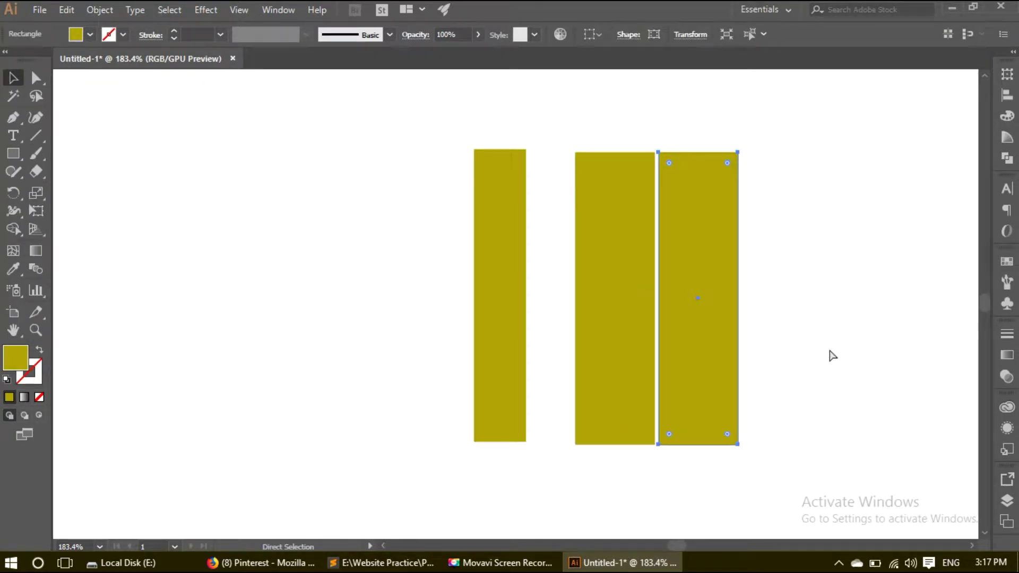
{"action": "key", "text": "ctrl+d"}
{"action": "left_click", "coordinate": [433, 314]}
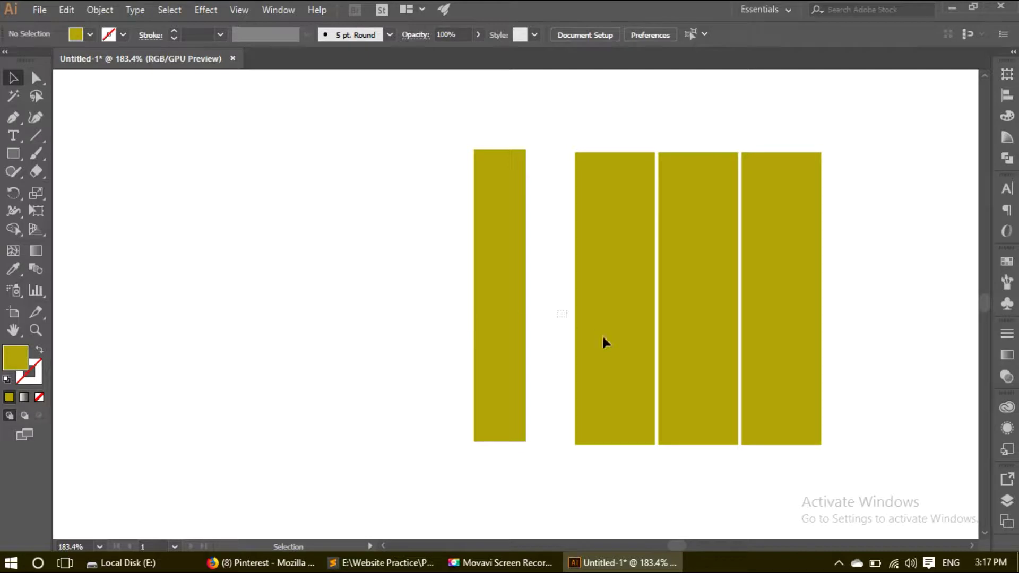
Move the three wide rectangles further right, apart from the narrow bar.
{"action": "left_click_drag", "start_coordinate": [557, 309], "coordinate": [768, 380]}
{"action": "left_click_drag", "start_coordinate": [621, 339], "coordinate": [747, 358]}
{"action": "left_click", "coordinate": [610, 398]}
{"action": "left_click", "coordinate": [499, 436]}
{"action": "left_click_drag", "start_coordinate": [498, 445], "coordinate": [677, 345]}
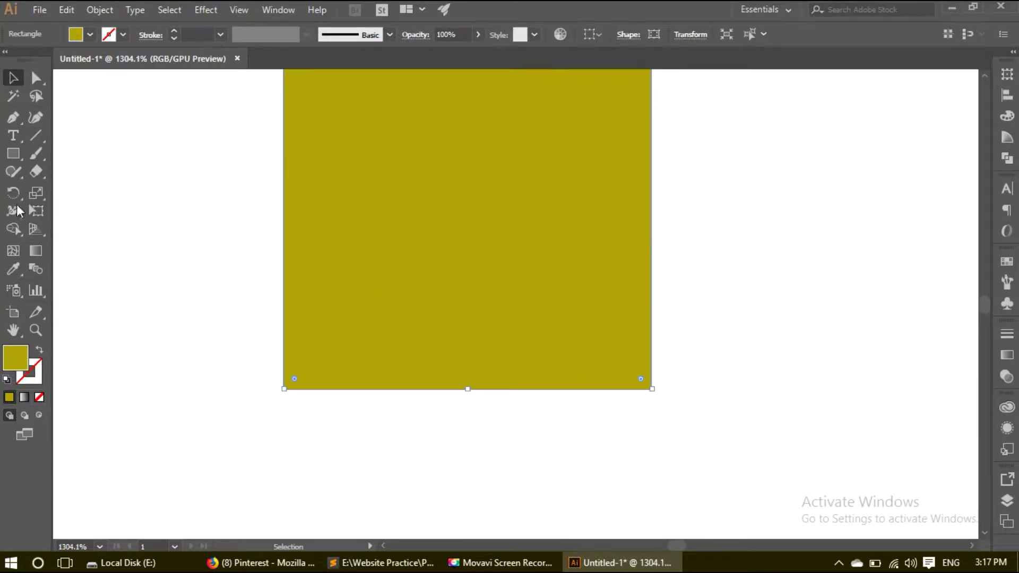
Add a bottom-middle anchor to the narrow bar and drag it down into a long pencil tip.
{"action": "left_click", "coordinate": [13, 115]}
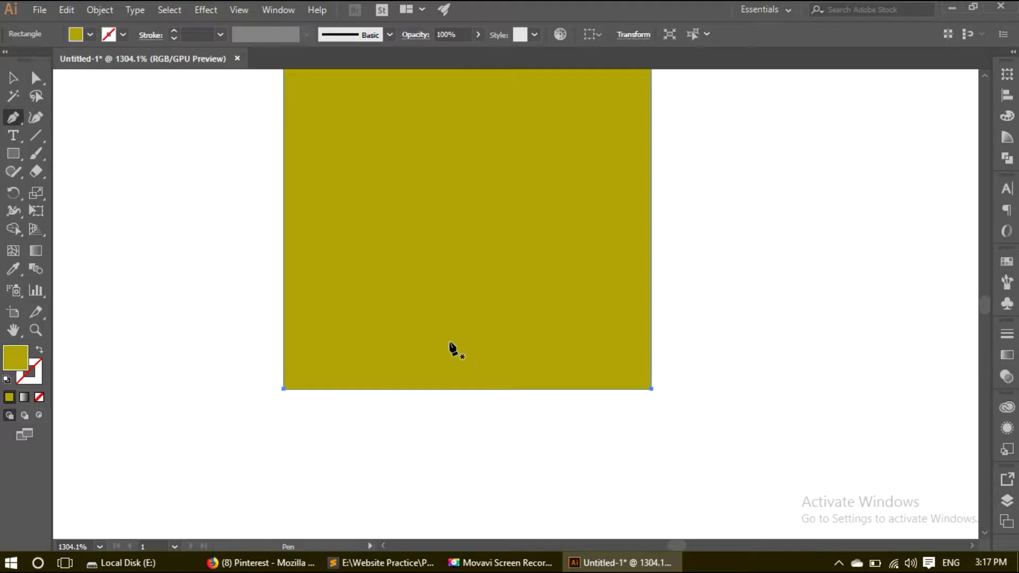
{"action": "left_click", "coordinate": [469, 389]}
{"action": "key", "text": "a"}
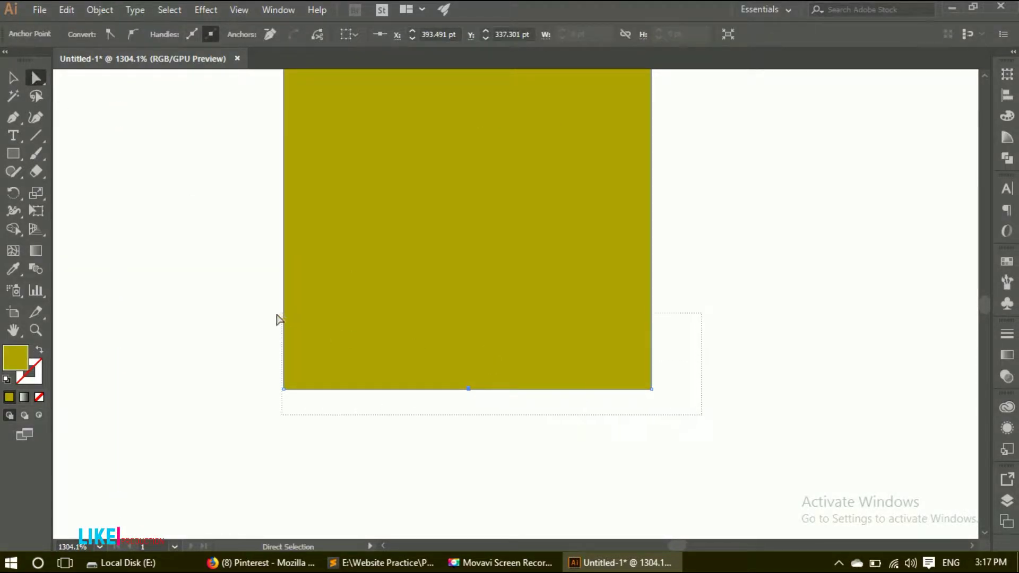
{"action": "left_click_drag", "start_coordinate": [702, 417], "coordinate": [229, 317]}
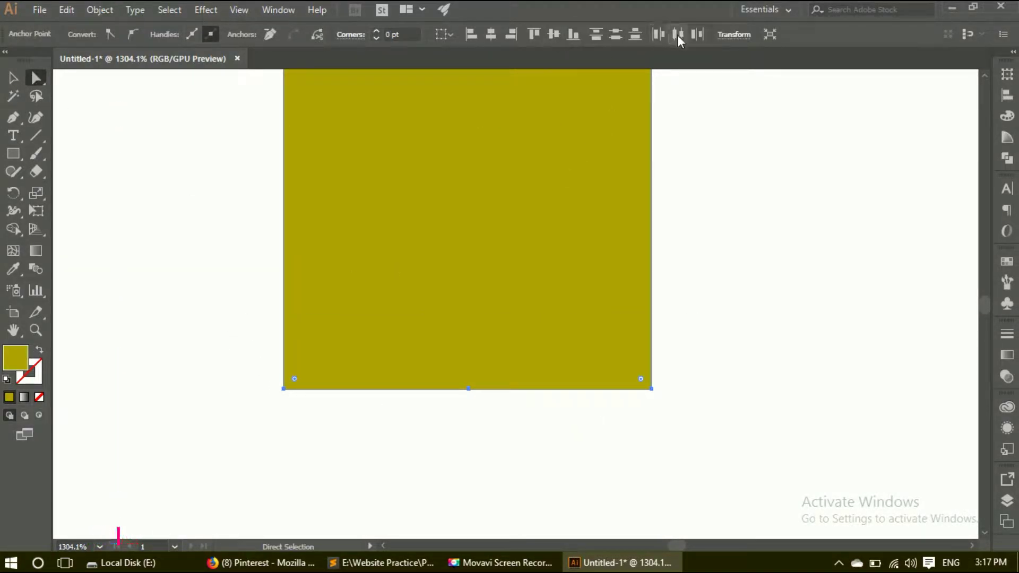
{"action": "left_click_drag", "start_coordinate": [477, 254], "coordinate": [334, 352]}
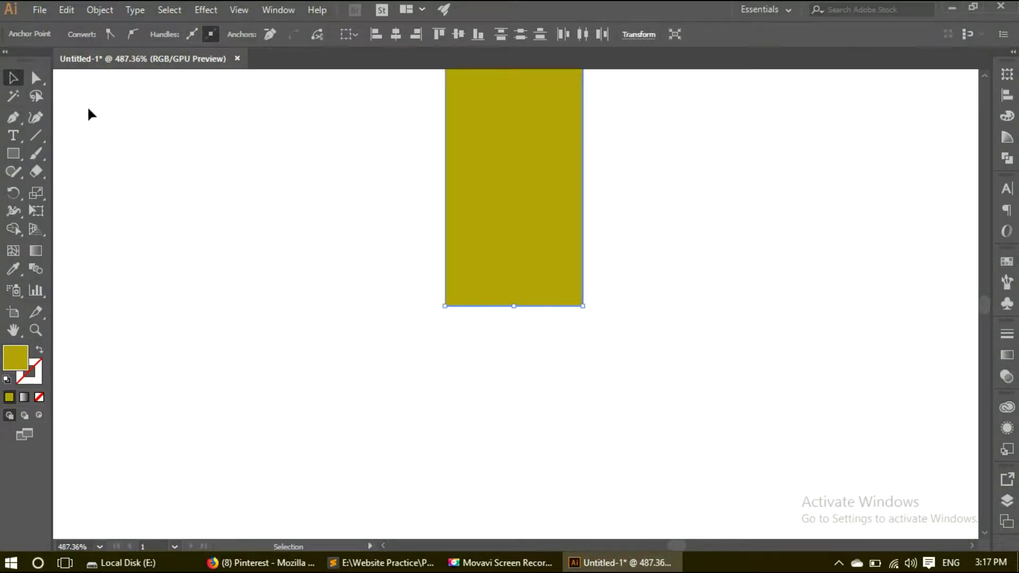
{"action": "left_click_drag", "start_coordinate": [514, 306], "coordinate": [514, 482]}
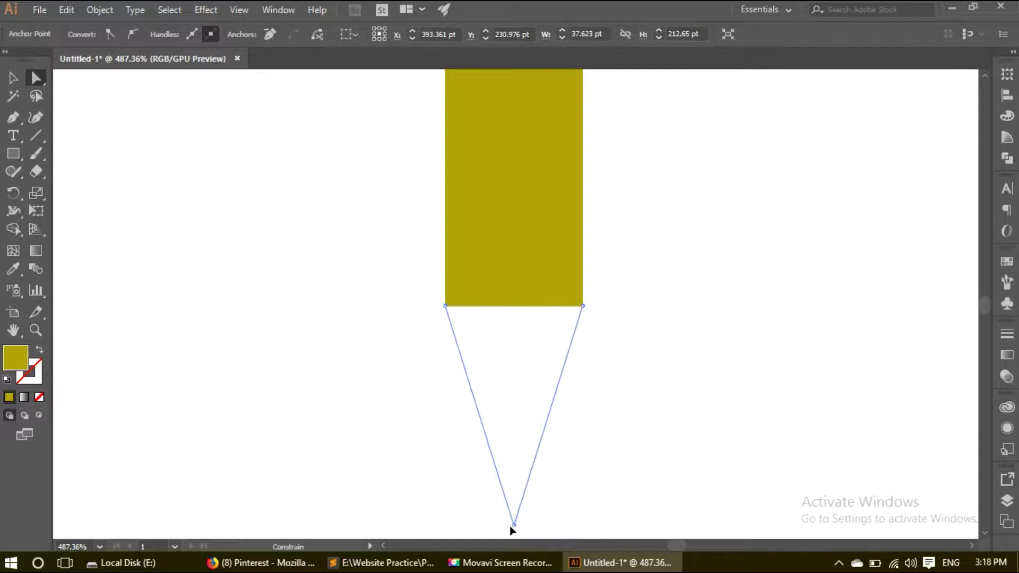
{"action": "left_click_drag", "start_coordinate": [514, 494], "coordinate": [514, 527]}
{"action": "left_click", "coordinate": [13, 79]}
{"action": "scroll", "coordinate": [271, 295], "scroll_direction": "down", "scroll_amount": 5}
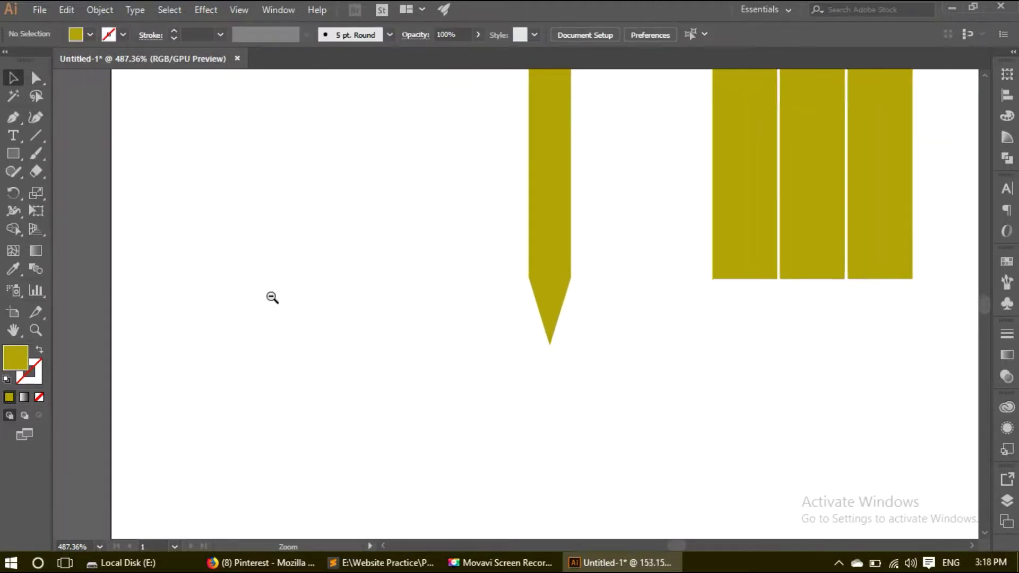
Nudge the middle and right rectangles left so the three sit flush without gaps.
{"action": "left_click", "coordinate": [450, 249]}
{"action": "scroll", "coordinate": [459, 244], "scroll_direction": "right", "scroll_amount": 2}
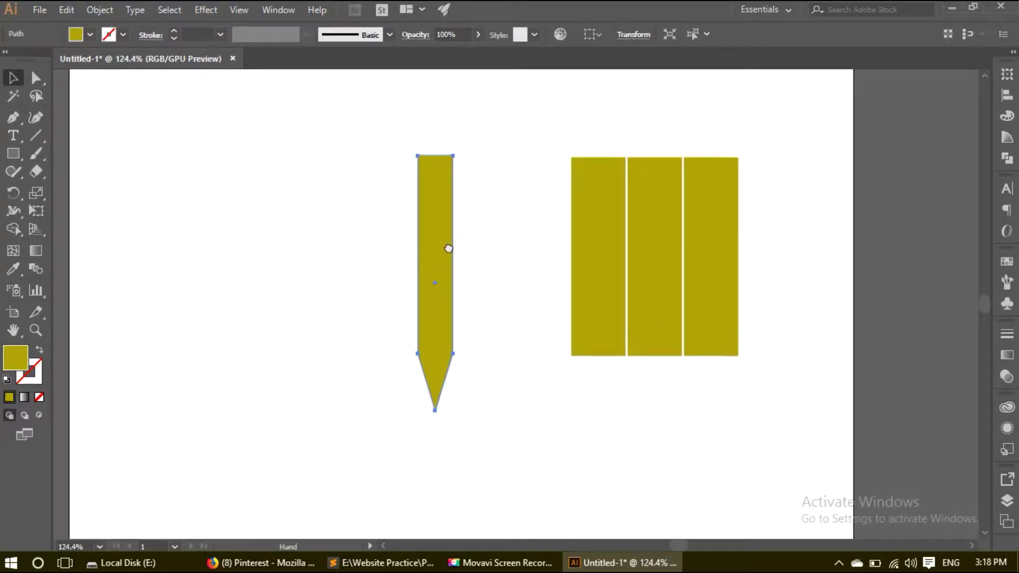
{"action": "left_click", "coordinate": [549, 247]}
{"action": "left_click_drag", "start_coordinate": [606, 267], "coordinate": [865, 278]}
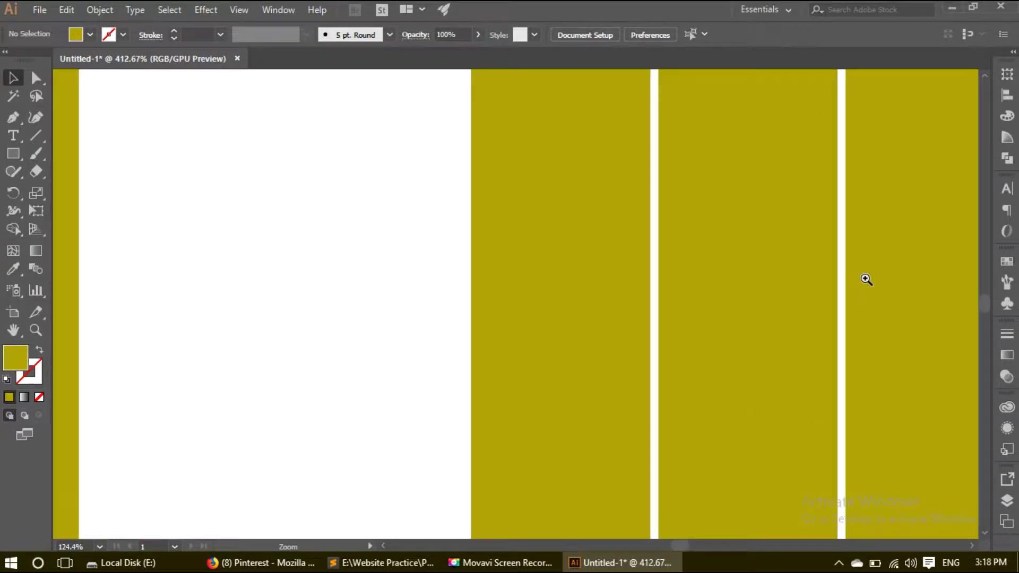
{"action": "left_click", "coordinate": [462, 310]}
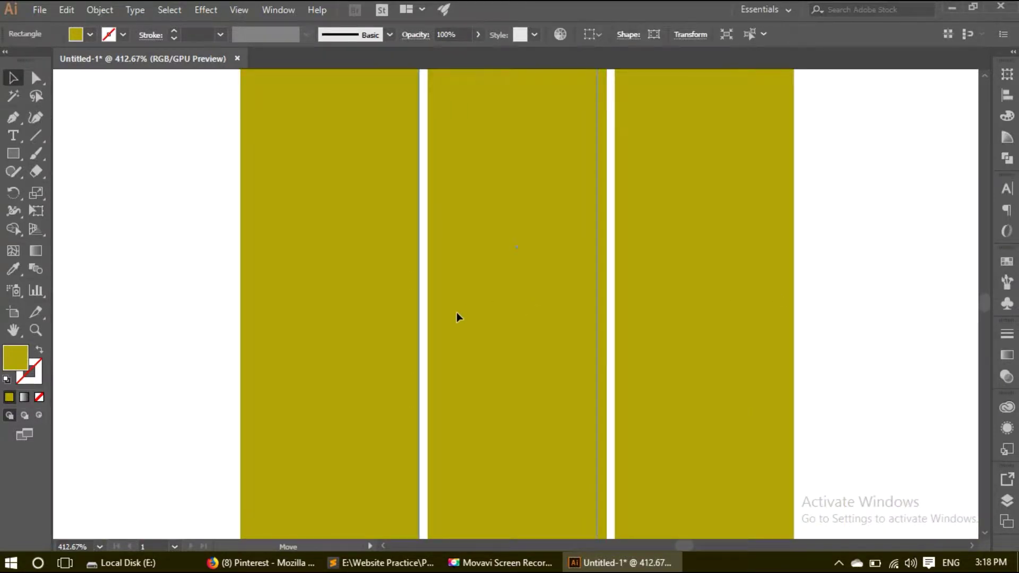
{"action": "key", "text": "Left"}
{"action": "key", "text": "Left"}
{"action": "key", "text": "Left"}
{"action": "left_click", "coordinate": [607, 289]}
{"action": "left_click", "coordinate": [697, 280]}
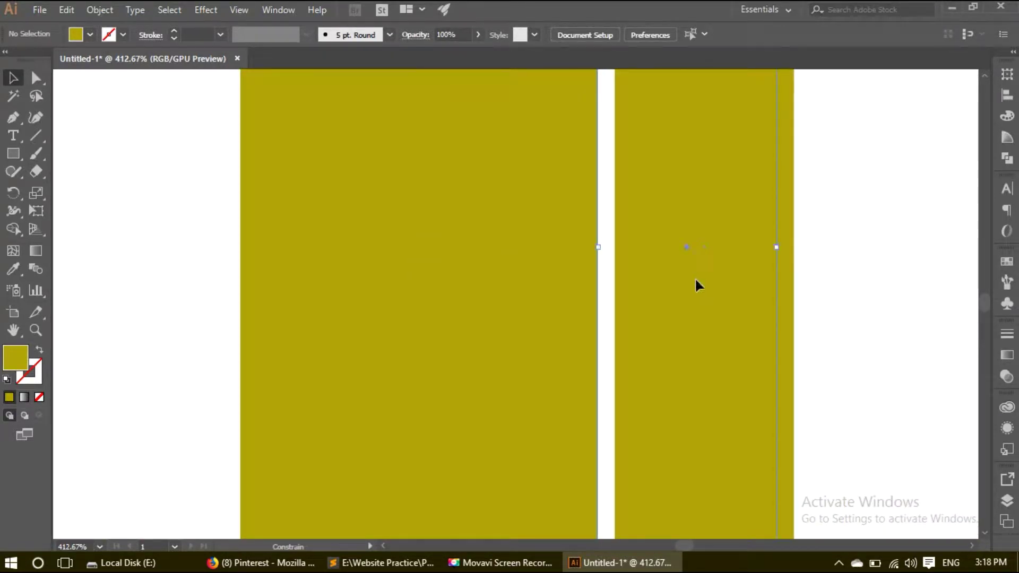
{"action": "key", "text": "Left"}
{"action": "key", "text": "Left"}
{"action": "key", "text": "Left"}
{"action": "left_click", "coordinate": [830, 286]}
{"action": "left_click", "coordinate": [445, 278]}
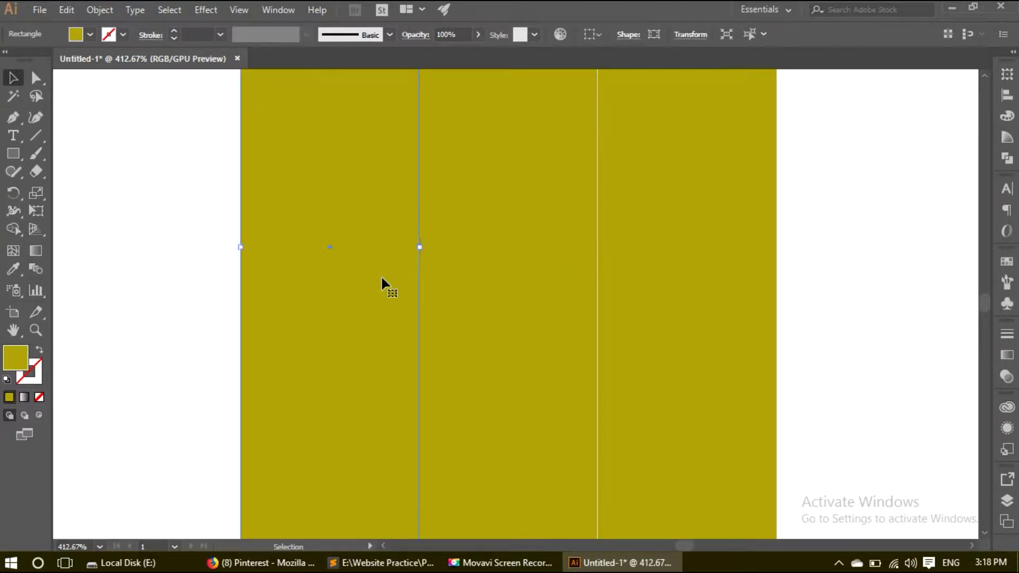
{"action": "scroll", "coordinate": [378, 281], "scroll_direction": "up", "scroll_amount": 5}
{"action": "left_click_drag", "start_coordinate": [593, 290], "coordinate": [654, 298]}
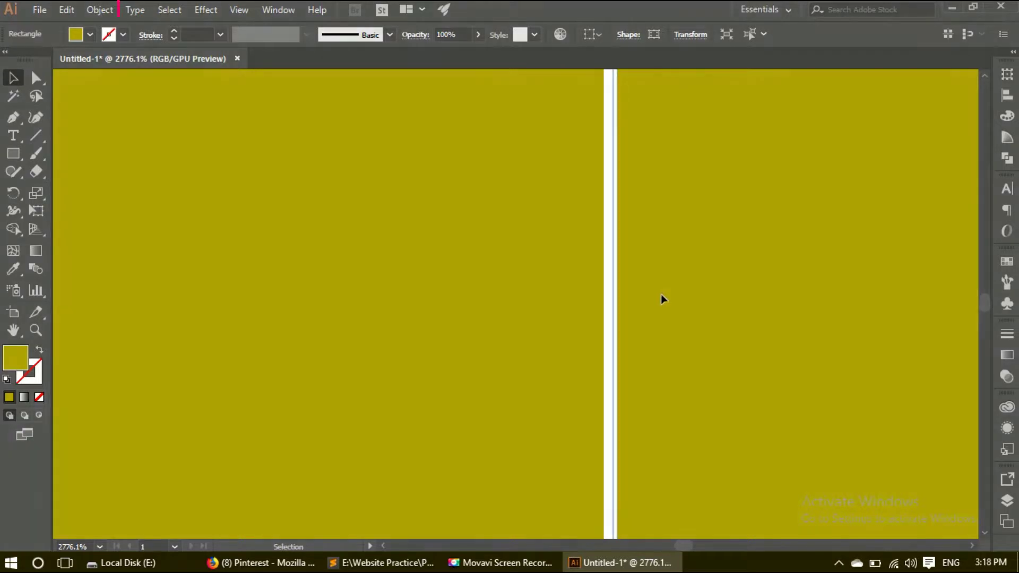
Inspect the seam close up, then zoom back out to show the whole block.
{"action": "scroll", "coordinate": [535, 318], "scroll_direction": "down", "scroll_amount": 3}
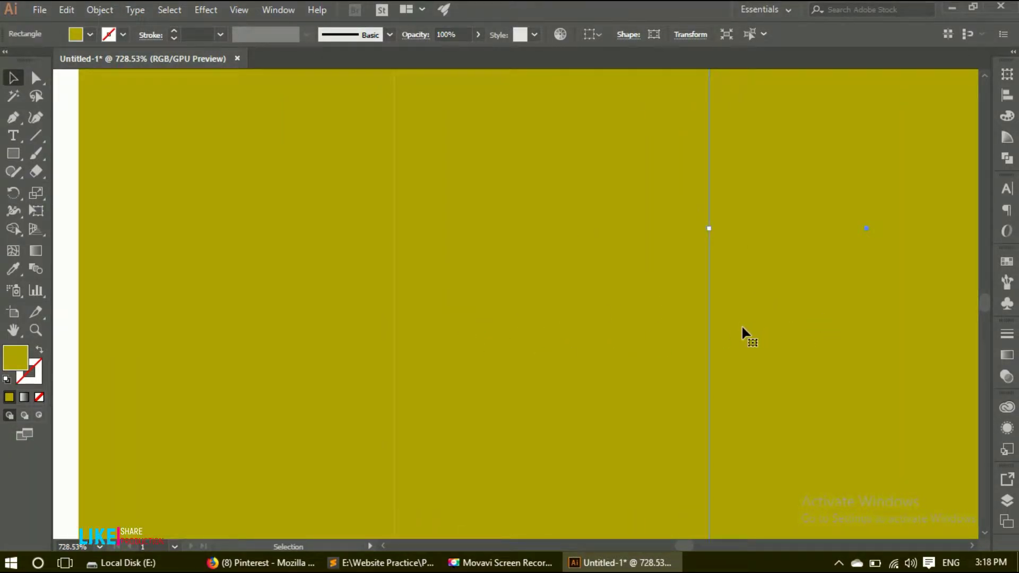
{"action": "scroll", "coordinate": [666, 318], "scroll_direction": "up", "scroll_amount": 5}
{"action": "scroll", "coordinate": [808, 301], "scroll_direction": "up", "scroll_amount": 2}
{"action": "left_click_drag", "start_coordinate": [898, 319], "coordinate": [406, 319]}
{"action": "scroll", "coordinate": [505, 318], "scroll_direction": "up", "scroll_amount": 4}
{"action": "left_click", "coordinate": [676, 298]}
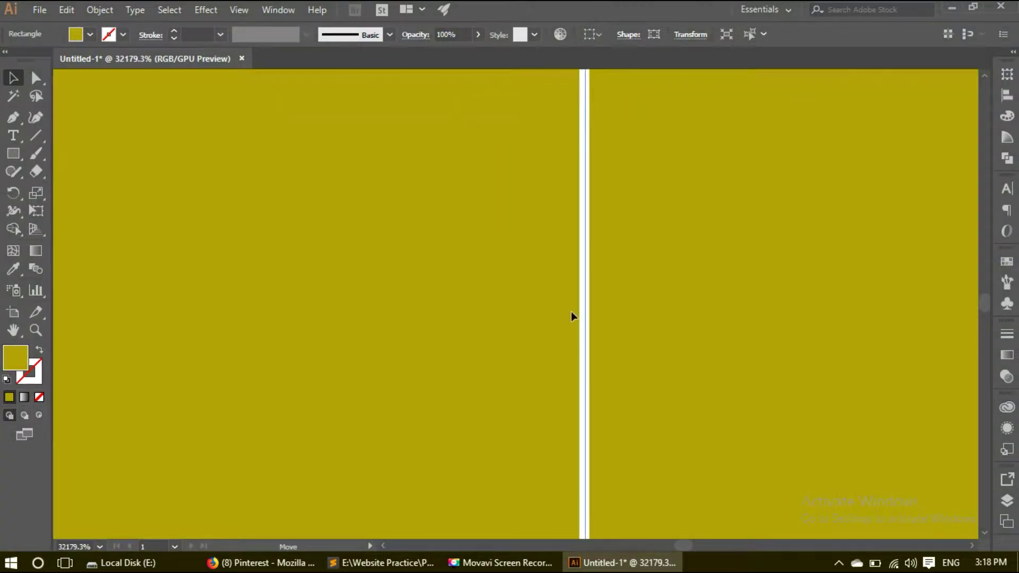
{"action": "left_click_drag", "start_coordinate": [734, 285], "coordinate": [568, 285]}
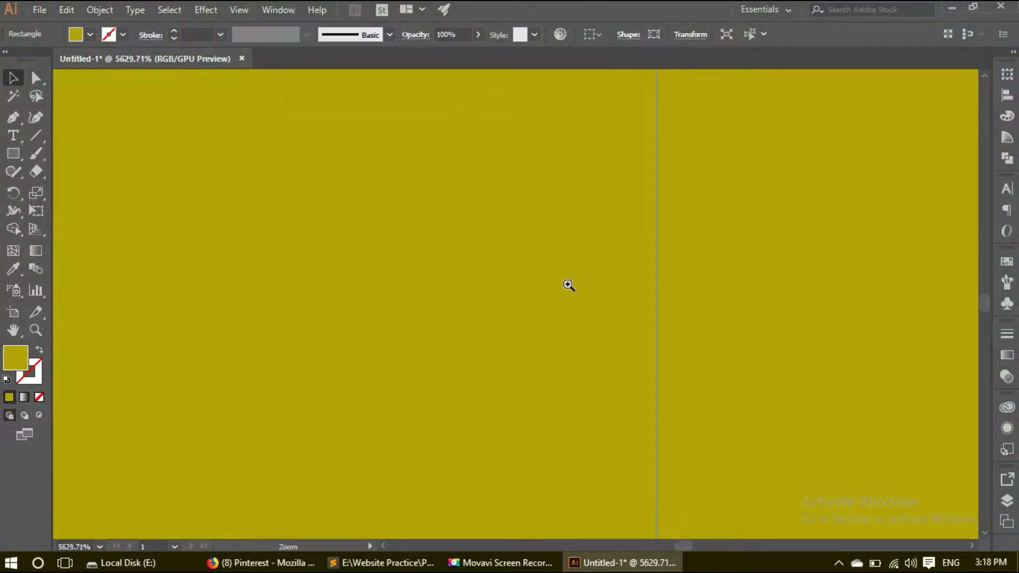
{"action": "scroll", "coordinate": [332, 318], "scroll_direction": "down", "scroll_amount": 5}
{"action": "scroll", "coordinate": [239, 297], "scroll_direction": "down", "scroll_amount": 2}
{"action": "left_click", "coordinate": [665, 318]}
{"action": "left_click", "coordinate": [786, 321]}
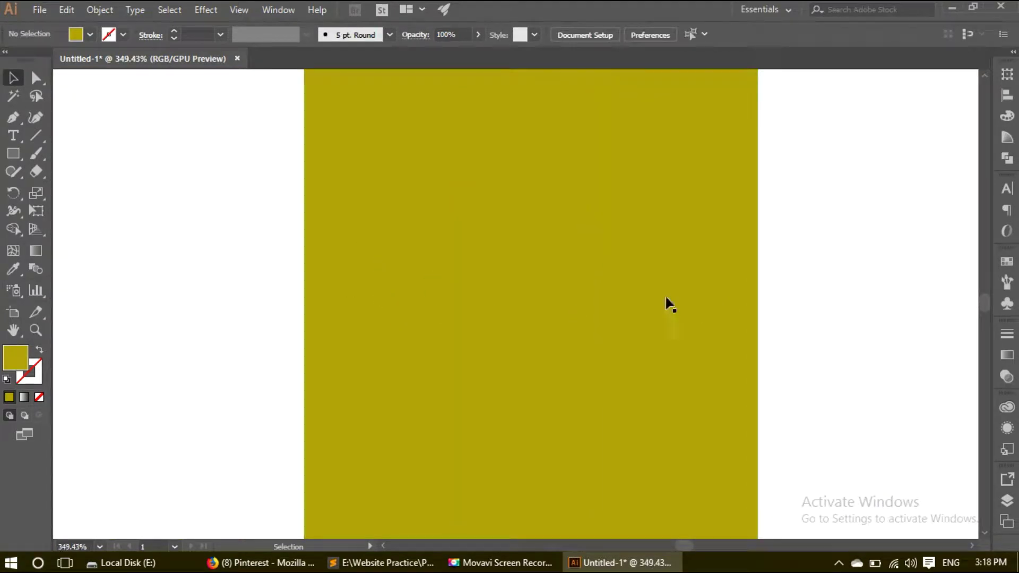
{"action": "left_click", "coordinate": [391, 273]}
Change the left strip's fill to a brighter yellow.
{"action": "double_click", "coordinate": [23, 367]}
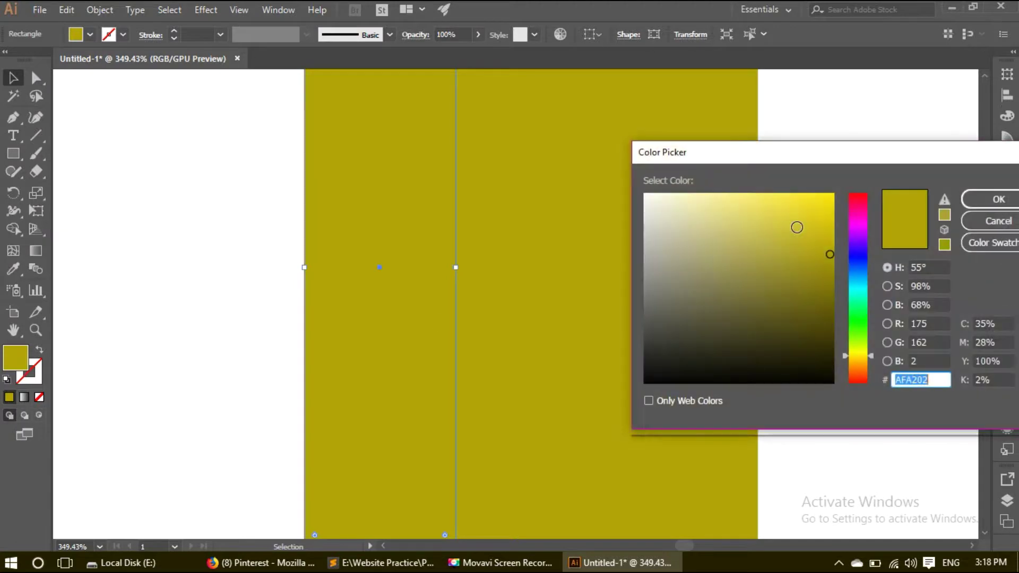
{"action": "left_click", "coordinate": [833, 207]}
{"action": "left_click", "coordinate": [998, 199]}
{"action": "left_click", "coordinate": [927, 288]}
Apply a linear gradient to the middle strip with a yellow left stop.
{"action": "left_click", "coordinate": [521, 280]}
{"action": "left_click", "coordinate": [24, 397]}
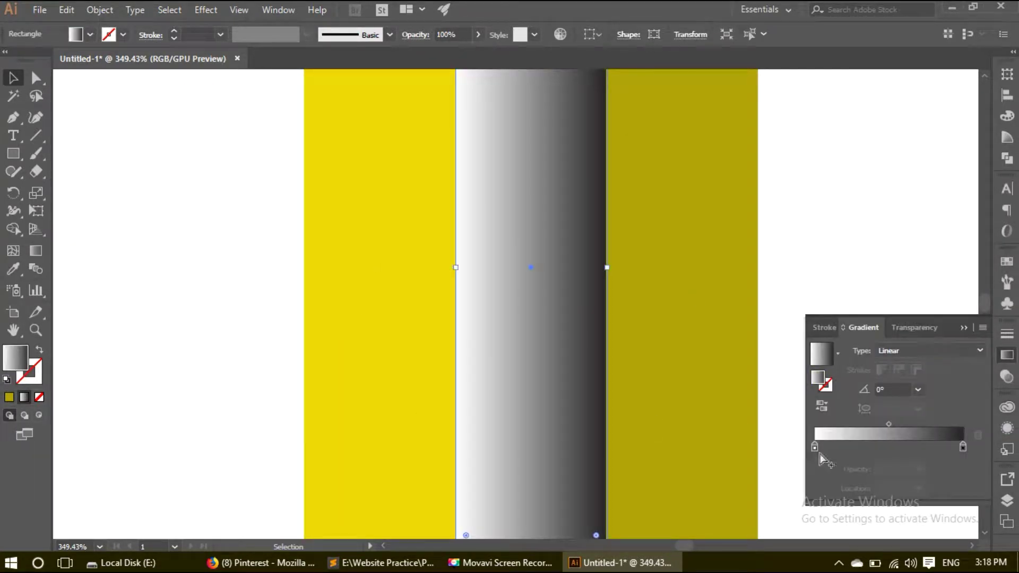
{"action": "left_click", "coordinate": [818, 448]}
{"action": "double_click", "coordinate": [817, 447]}
{"action": "left_click", "coordinate": [821, 295]}
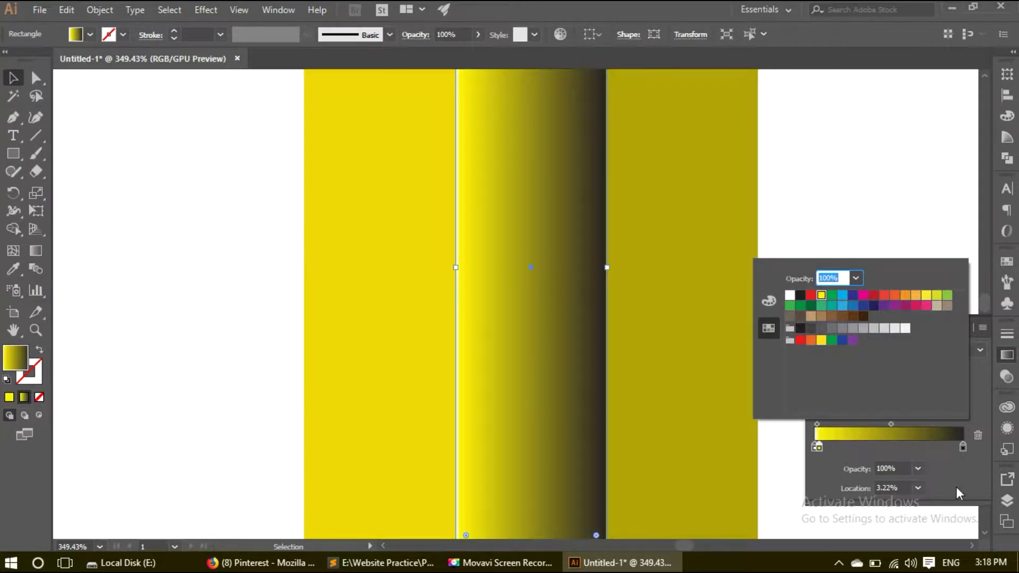
Set the middle gradient's right stop to deep orange.
{"action": "double_click", "coordinate": [963, 447]}
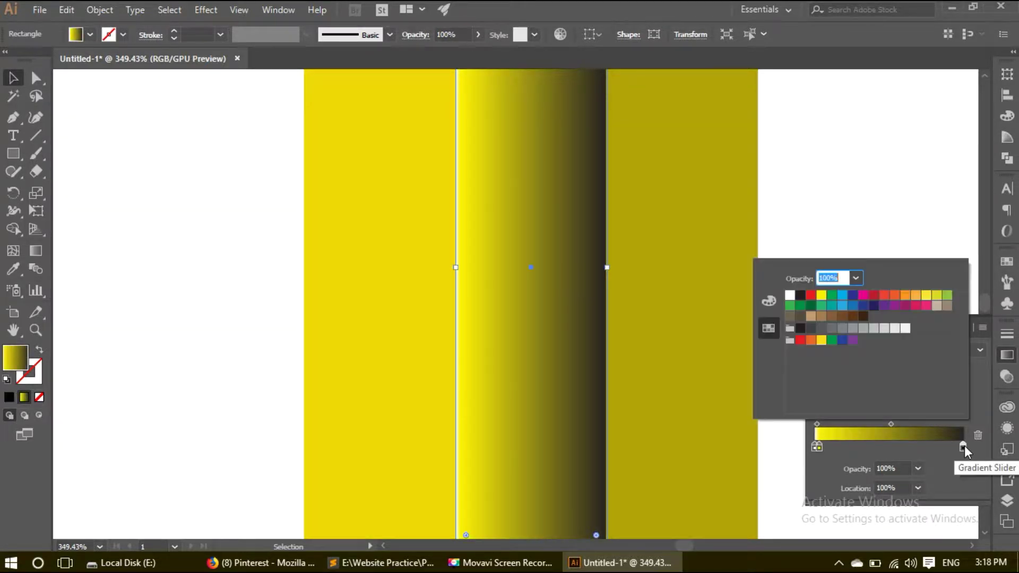
{"action": "left_click", "coordinate": [824, 301]}
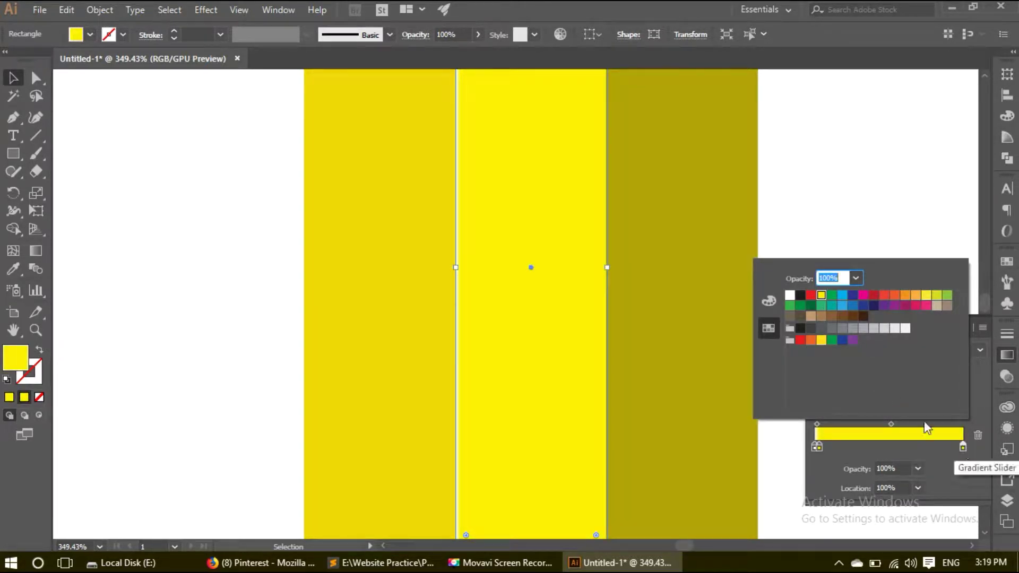
{"action": "left_click", "coordinate": [769, 302]}
{"action": "left_click_drag", "start_coordinate": [910, 331], "coordinate": [862, 330]}
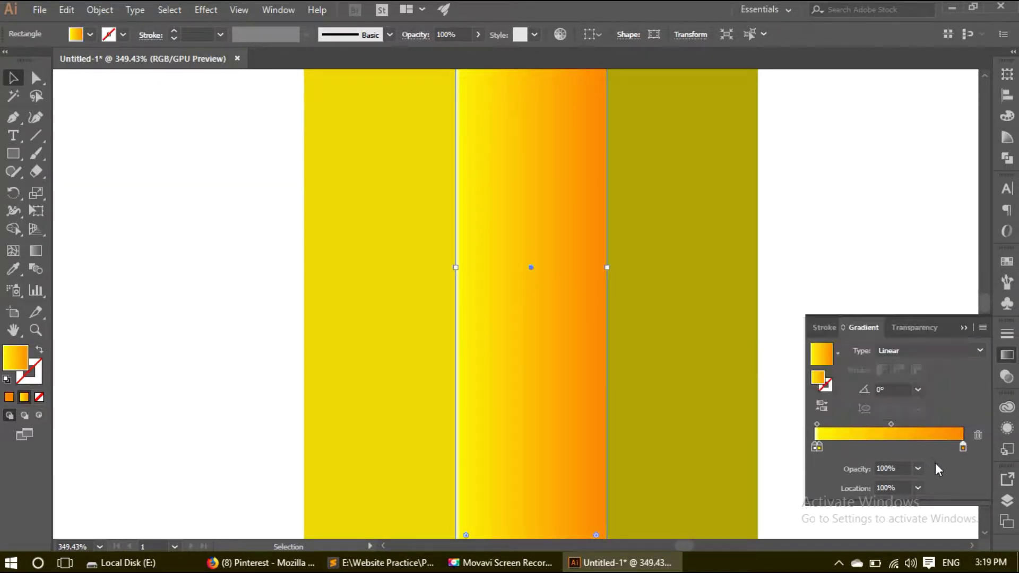
{"action": "left_click", "coordinate": [852, 236]}
{"action": "left_click", "coordinate": [583, 291]}
{"action": "left_click", "coordinate": [833, 255]}
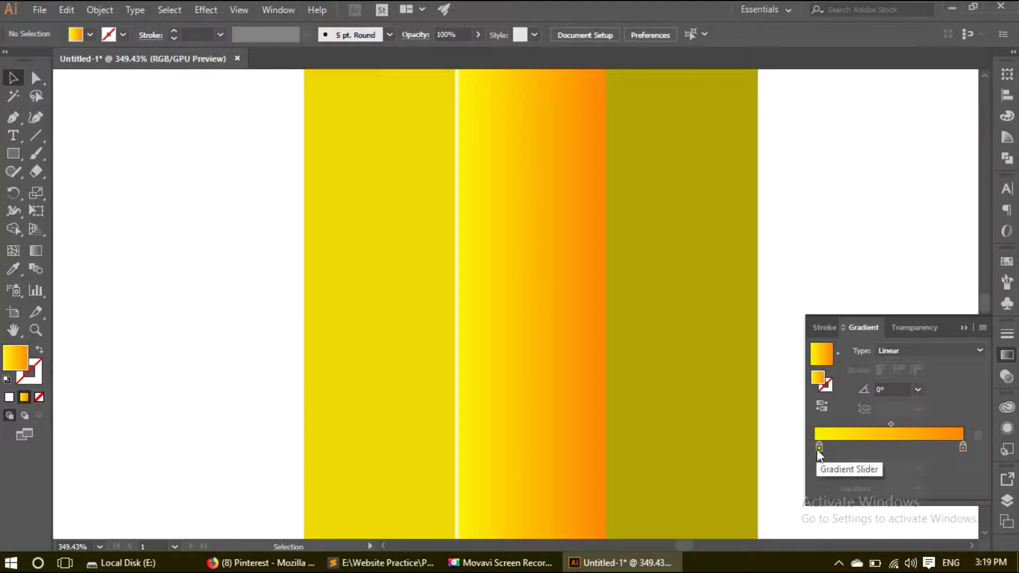
{"action": "left_click", "coordinate": [547, 376]}
{"action": "left_click", "coordinate": [815, 448]}
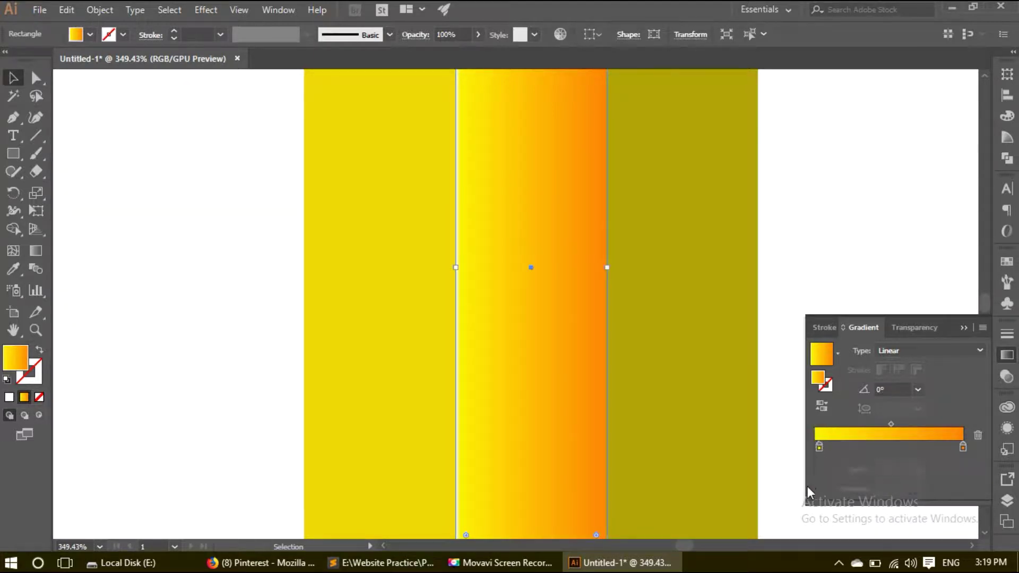
{"action": "left_click", "coordinate": [823, 216]}
{"action": "left_click", "coordinate": [710, 242]}
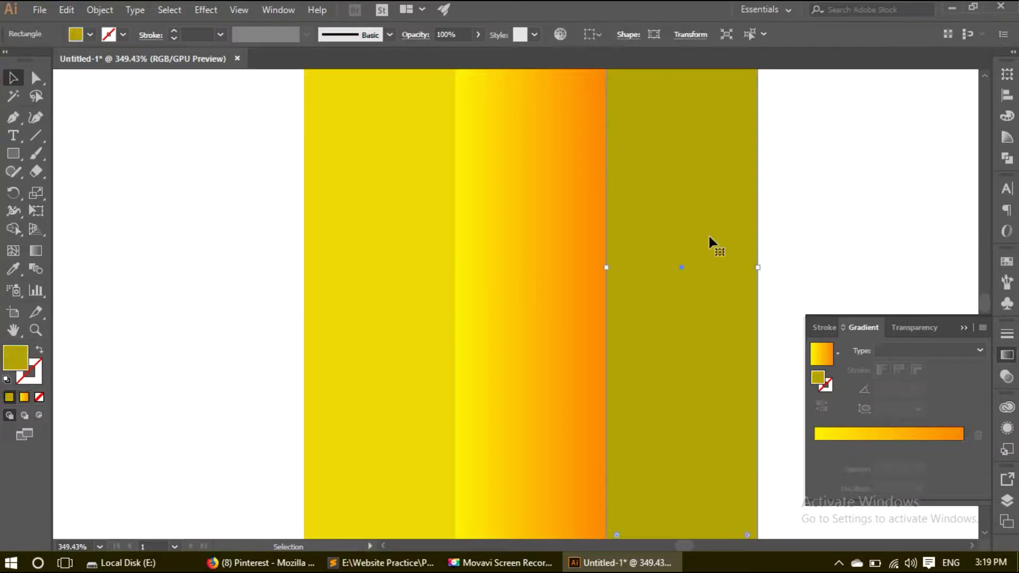
Fill the right strip with bright orange.
{"action": "double_click", "coordinate": [15, 358]}
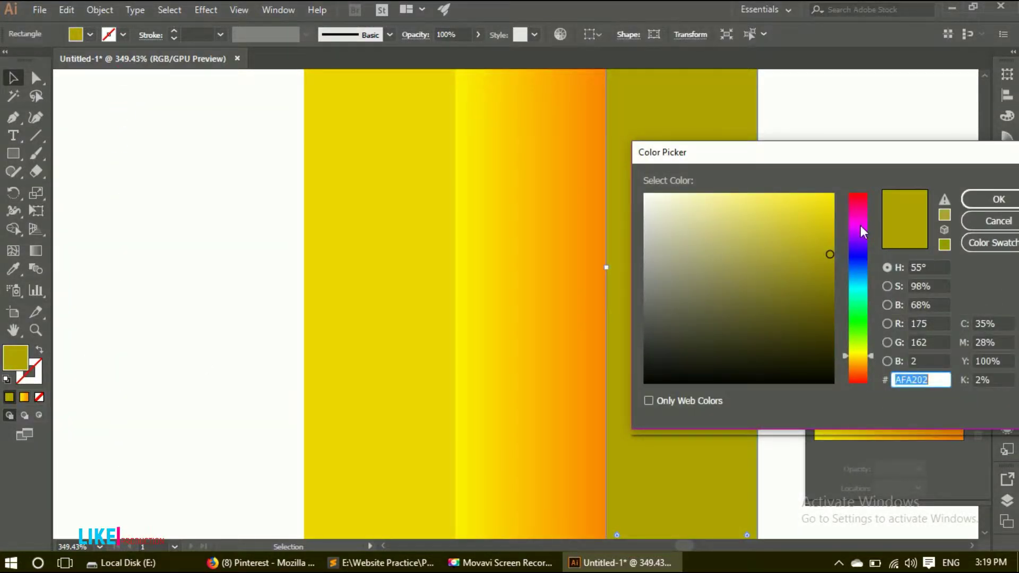
{"action": "left_click_drag", "start_coordinate": [852, 367], "coordinate": [853, 373]}
{"action": "left_click_drag", "start_coordinate": [813, 220], "coordinate": [833, 194]}
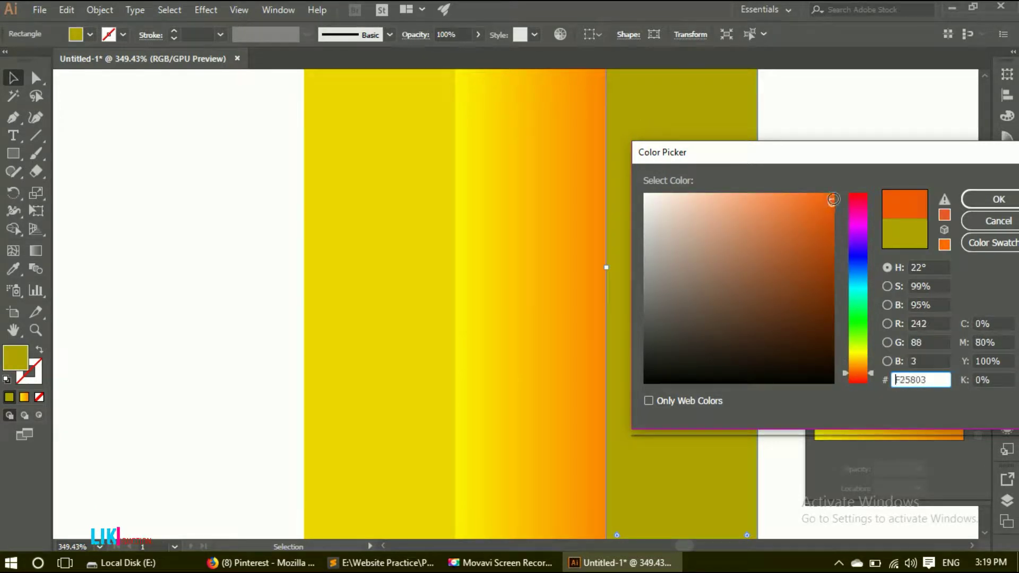
{"action": "left_click", "coordinate": [999, 199]}
{"action": "left_click", "coordinate": [882, 220]}
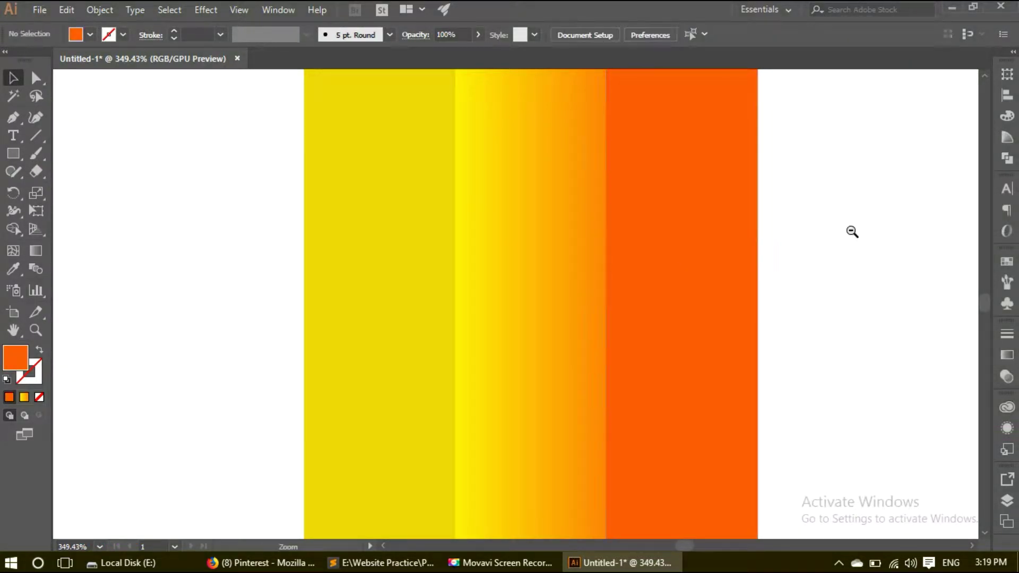
{"action": "scroll", "coordinate": [851, 232], "scroll_direction": "down", "scroll_amount": 3}
{"action": "left_click", "coordinate": [742, 281]}
{"action": "scroll", "coordinate": [881, 287], "scroll_direction": "up", "scroll_amount": 3}
Copy the middle strip's gradient onto the right strip and reverse its direction.
{"action": "key", "text": "i"}
{"action": "left_click", "coordinate": [707, 314]}
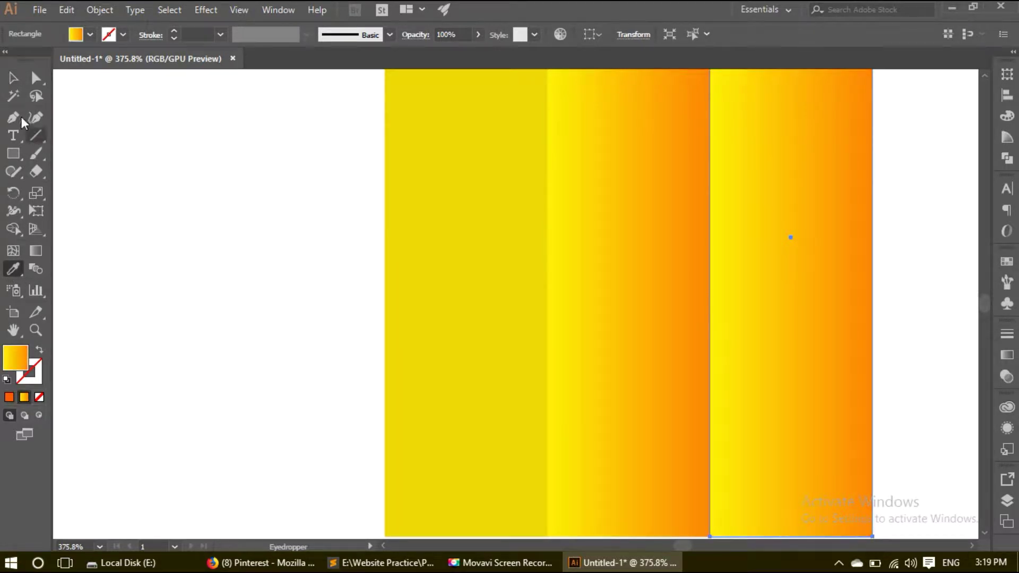
{"action": "key", "text": "v"}
{"action": "left_click", "coordinate": [319, 233]}
{"action": "left_click", "coordinate": [766, 281]}
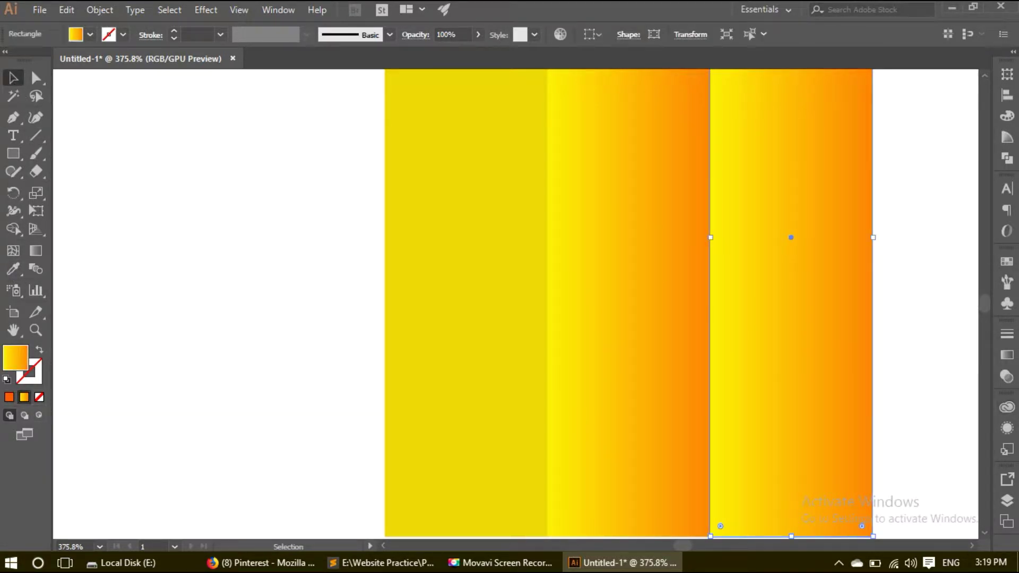
{"action": "left_click", "coordinate": [1007, 355]}
{"action": "left_click", "coordinate": [823, 405]}
{"action": "left_click", "coordinate": [913, 231]}
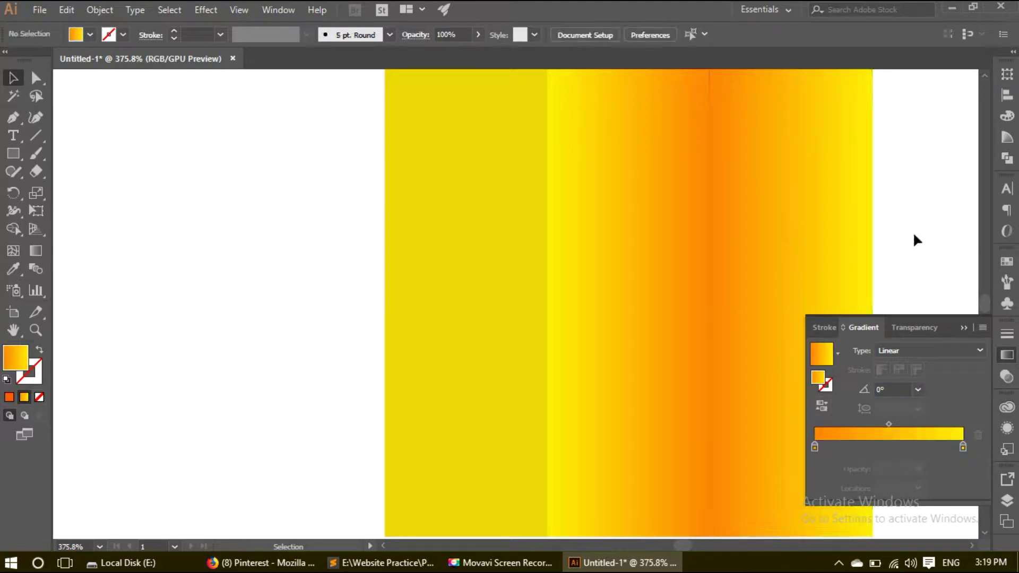
{"action": "left_click", "coordinate": [769, 342]}
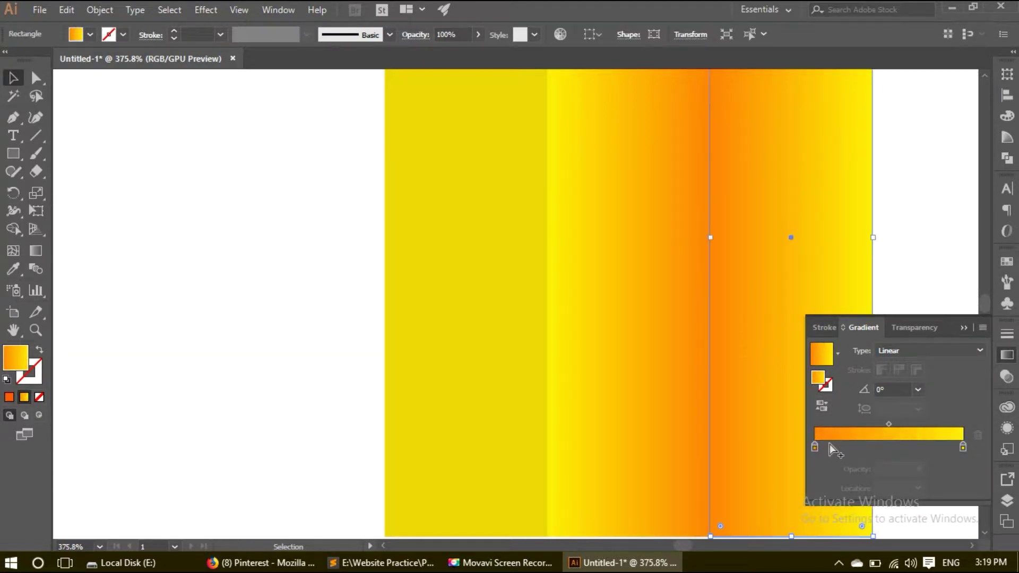
Switch the right strip from a gradient to a solid yellow swatch fill.
{"action": "left_click", "coordinate": [963, 329]}
{"action": "left_click", "coordinate": [90, 34]}
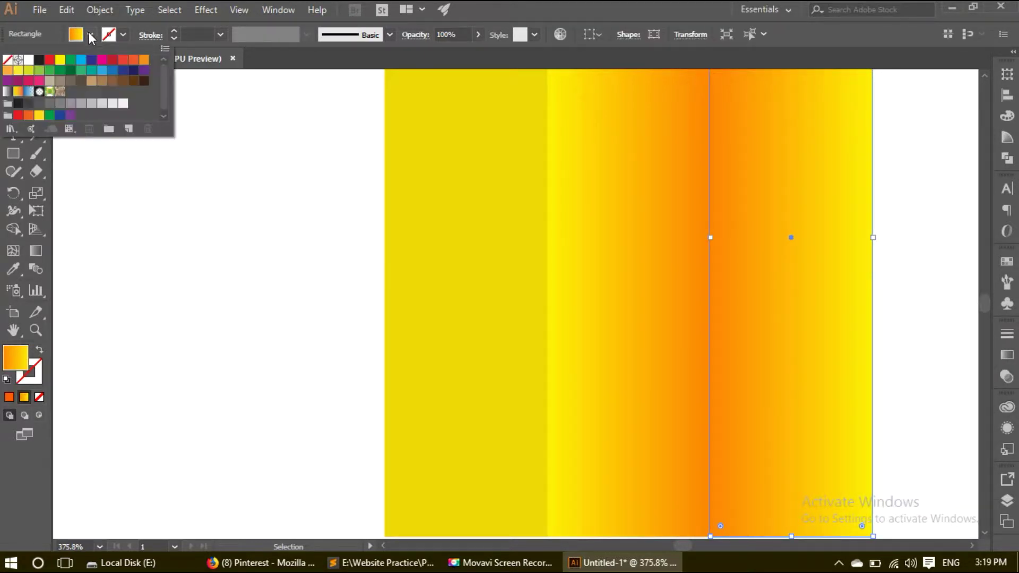
{"action": "left_click", "coordinate": [9, 395]}
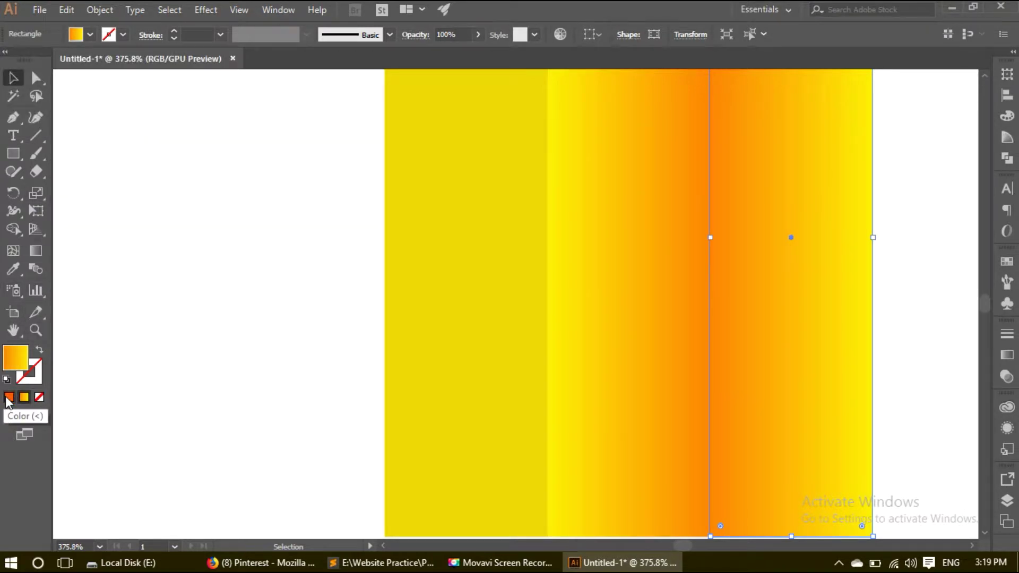
{"action": "left_click", "coordinate": [9, 396]}
{"action": "left_click", "coordinate": [90, 35]}
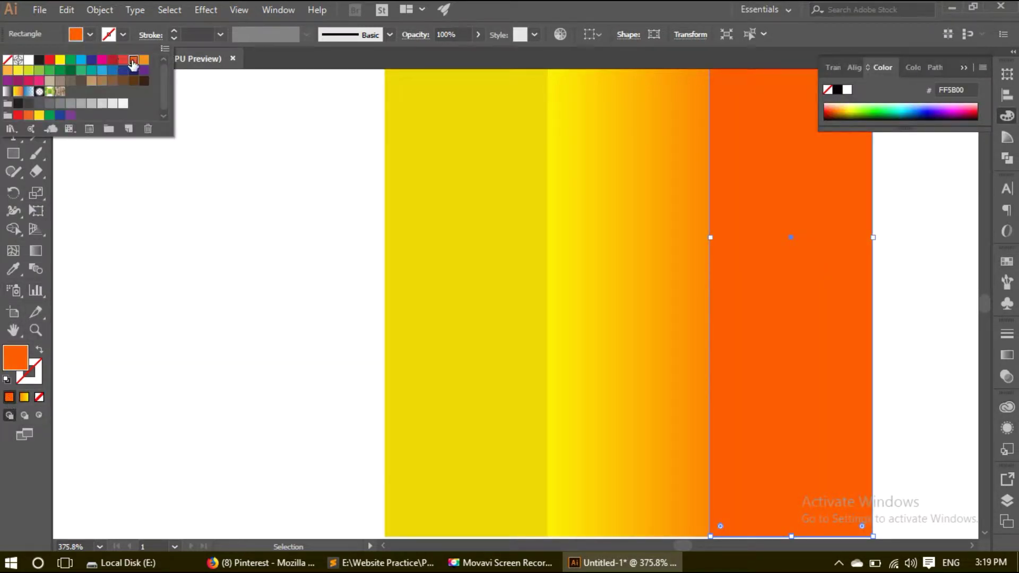
{"action": "left_click", "coordinate": [123, 61]}
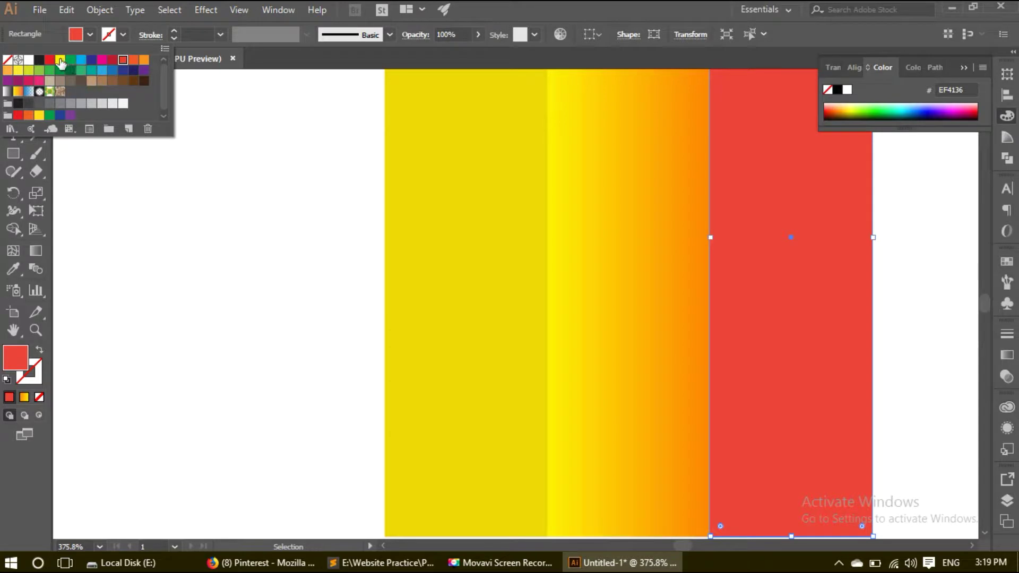
{"action": "left_click", "coordinate": [61, 60]}
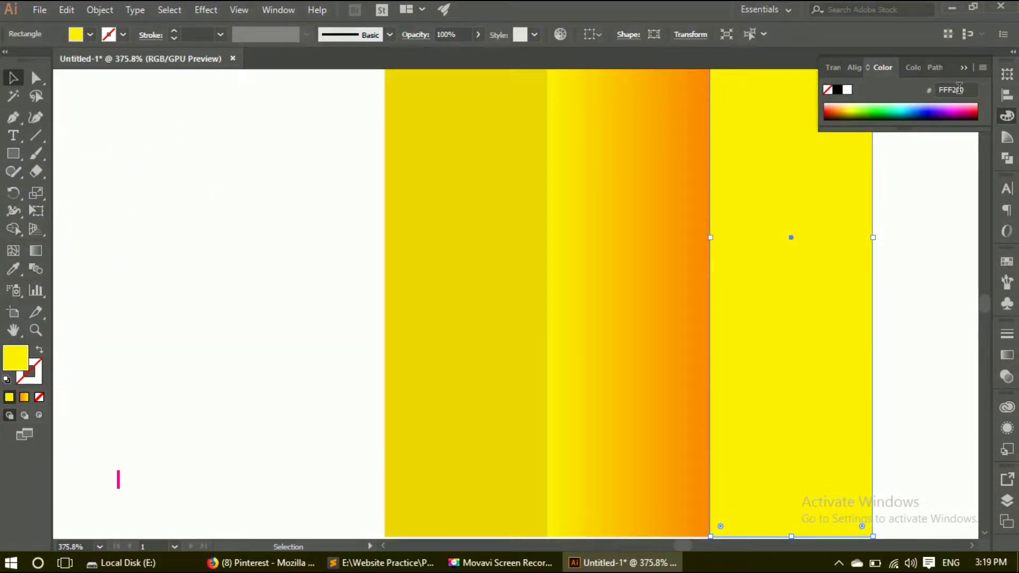
{"action": "left_click", "coordinate": [963, 68]}
{"action": "left_click", "coordinate": [928, 295]}
{"action": "scroll", "coordinate": [810, 307], "scroll_direction": "down", "scroll_amount": 2}
{"action": "scroll", "coordinate": [612, 387], "scroll_direction": "down", "scroll_amount": 1}
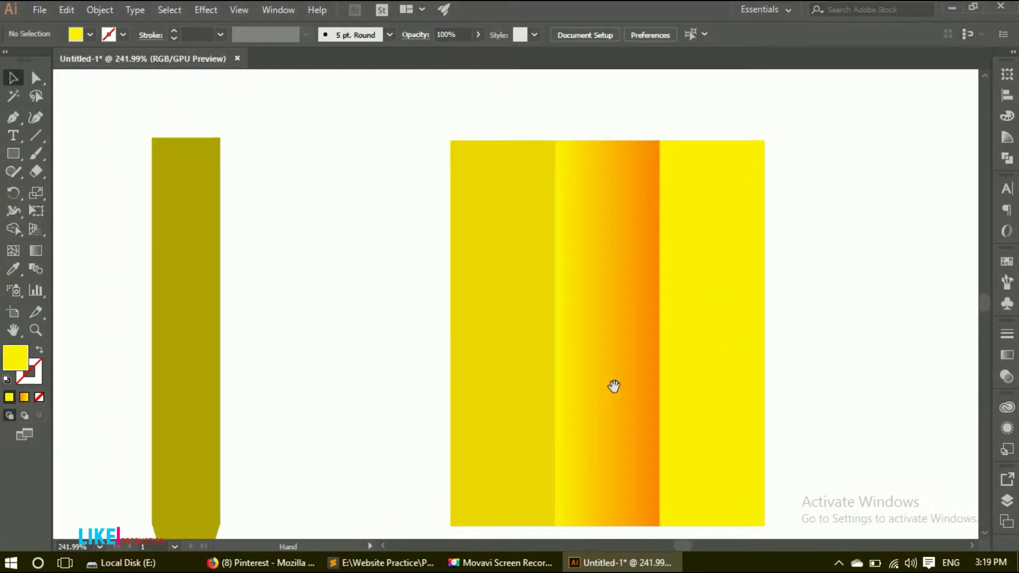
{"action": "left_click", "coordinate": [730, 308]}
Lower the right strip's yellow to a paler shade.
{"action": "double_click", "coordinate": [15, 357]}
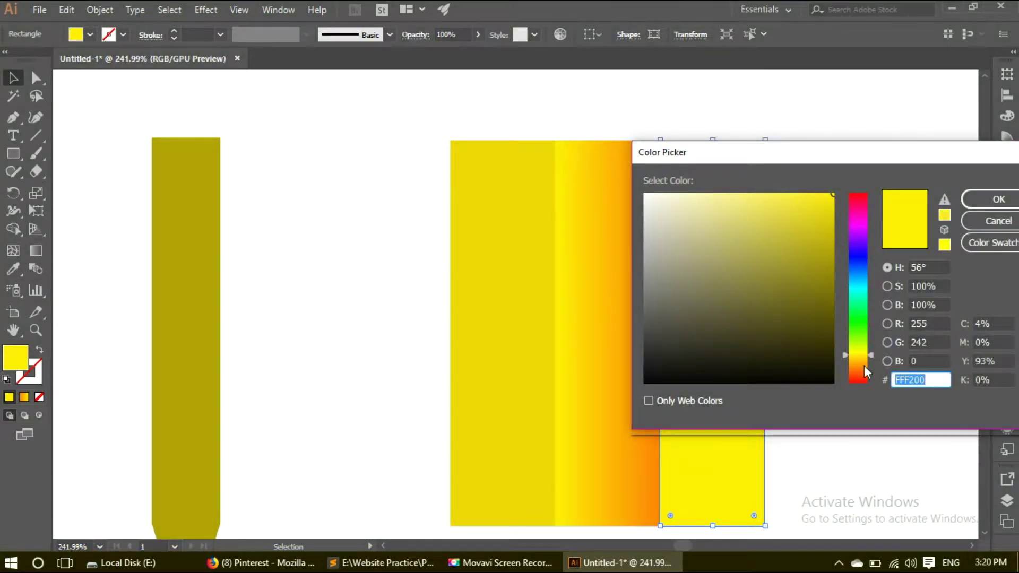
{"action": "left_click_drag", "start_coordinate": [815, 242], "coordinate": [780, 194]}
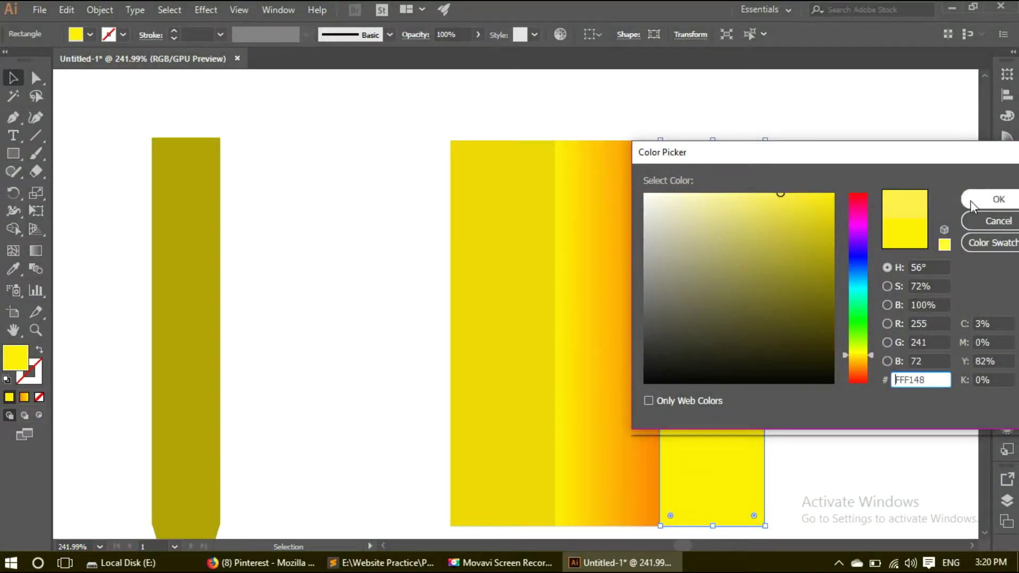
{"action": "left_click", "coordinate": [970, 200]}
{"action": "left_click", "coordinate": [893, 206]}
Make the left strip a darker yellow.
{"action": "left_click", "coordinate": [479, 280]}
{"action": "left_click", "coordinate": [91, 39]}
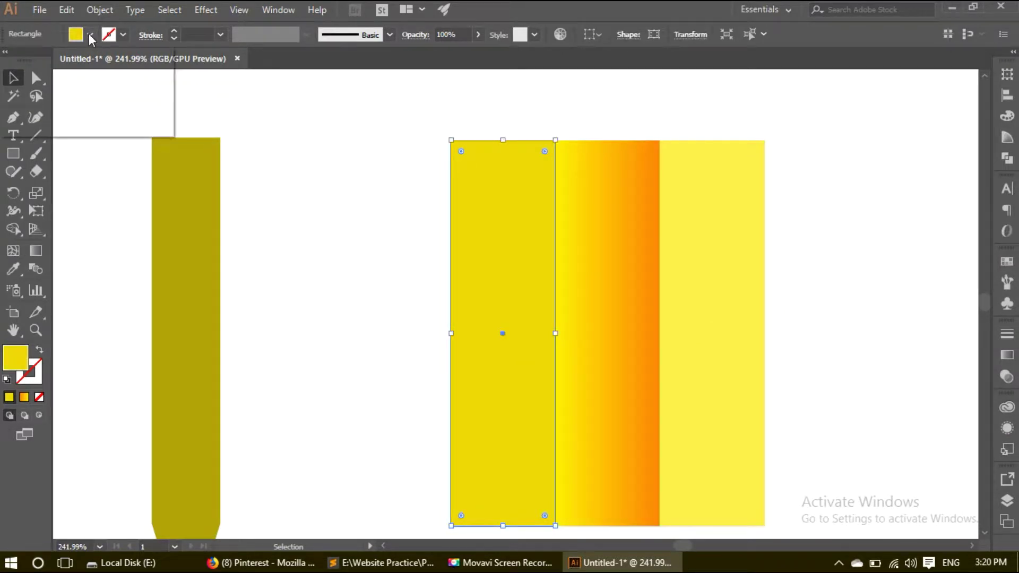
{"action": "left_click", "coordinate": [60, 65]}
{"action": "left_click", "coordinate": [298, 220]}
{"action": "left_click", "coordinate": [852, 223]}
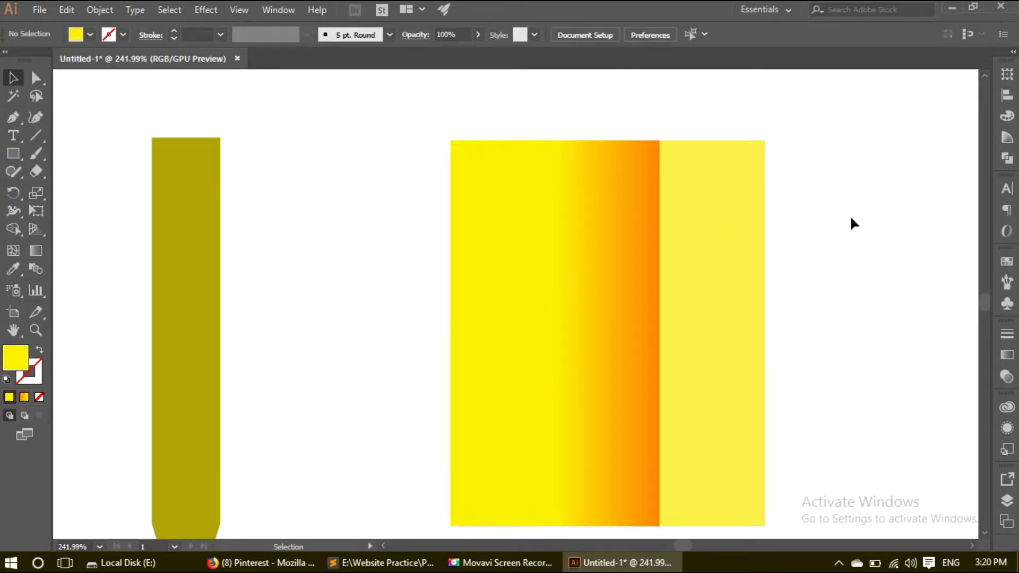
{"action": "left_click", "coordinate": [531, 312]}
{"action": "double_click", "coordinate": [17, 365]}
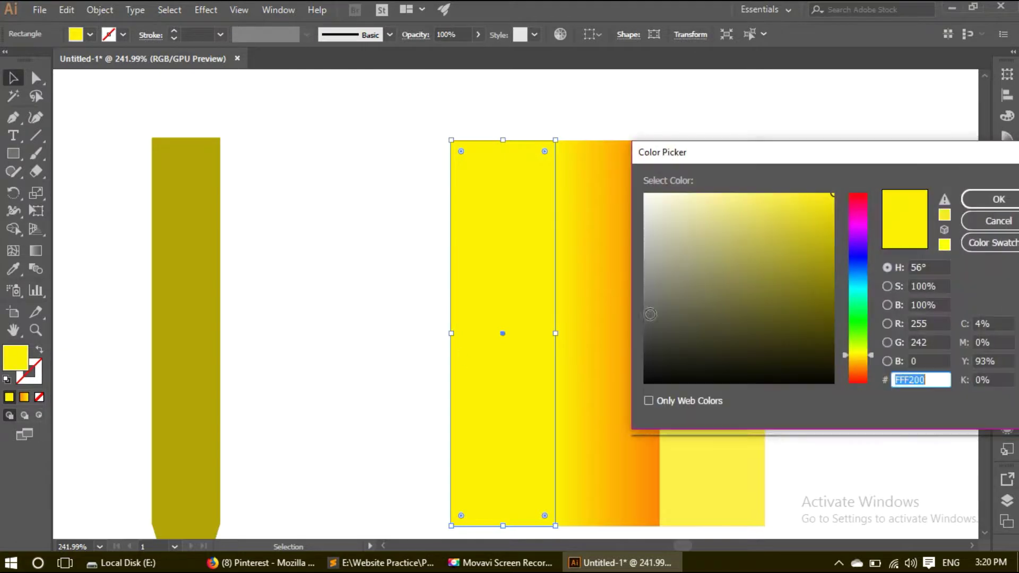
{"action": "left_click", "coordinate": [832, 212]}
{"action": "left_click", "coordinate": [999, 199]}
{"action": "left_click", "coordinate": [859, 263]}
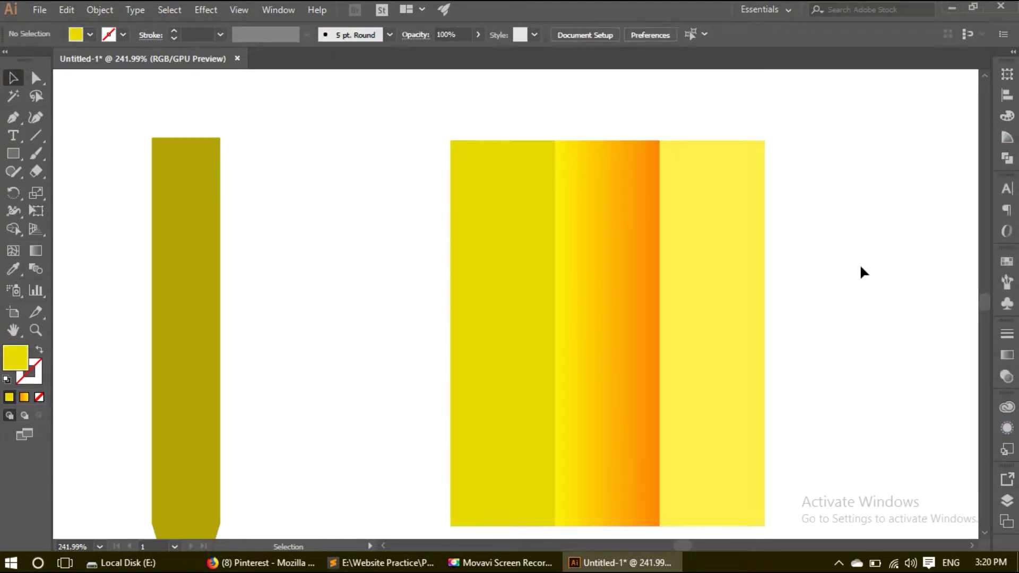
Copy the left strip's darker yellow onto the right strip with the Eyedropper.
{"action": "left_click", "coordinate": [746, 324]}
{"action": "left_click", "coordinate": [12, 269]}
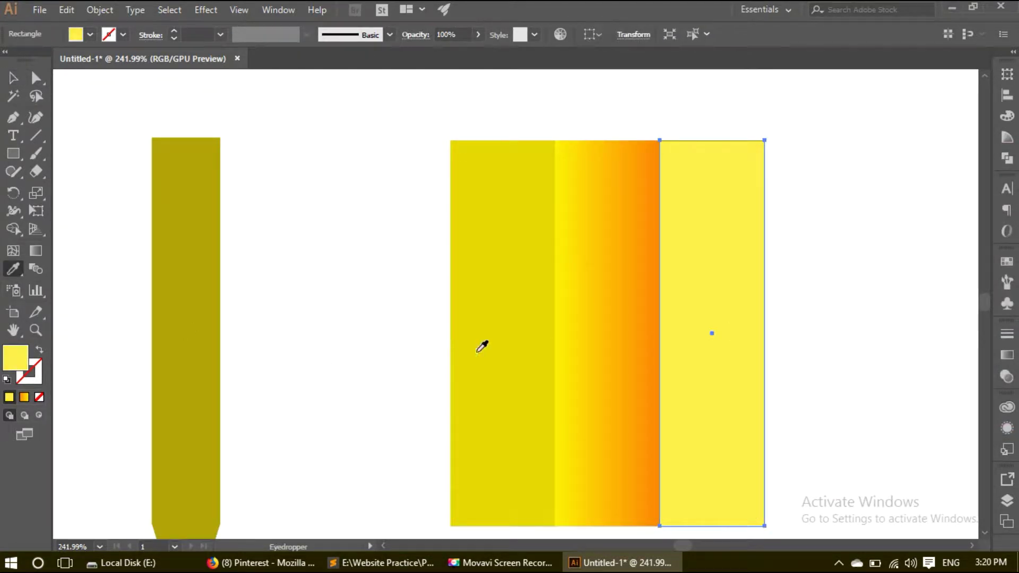
{"action": "left_click", "coordinate": [493, 347]}
{"action": "key", "text": "v"}
{"action": "left_click", "coordinate": [791, 293]}
{"action": "scroll", "coordinate": [803, 313], "scroll_direction": "down", "scroll_amount": 3, "text": "alt"}
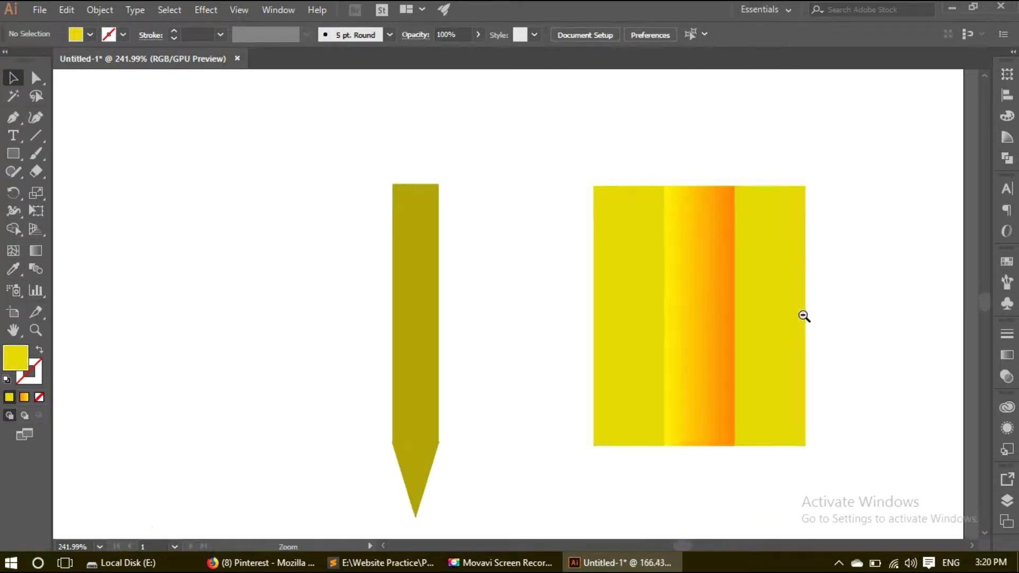
Move the three yellow strips onto the pencil body and reselect them.
{"action": "mouse_move", "coordinate": [880, 297]}
{"action": "left_mouse_down"}
{"action": "mouse_move", "coordinate": [657, 329]}
{"action": "mouse_move", "coordinate": [463, 329]}
{"action": "left_mouse_up"}
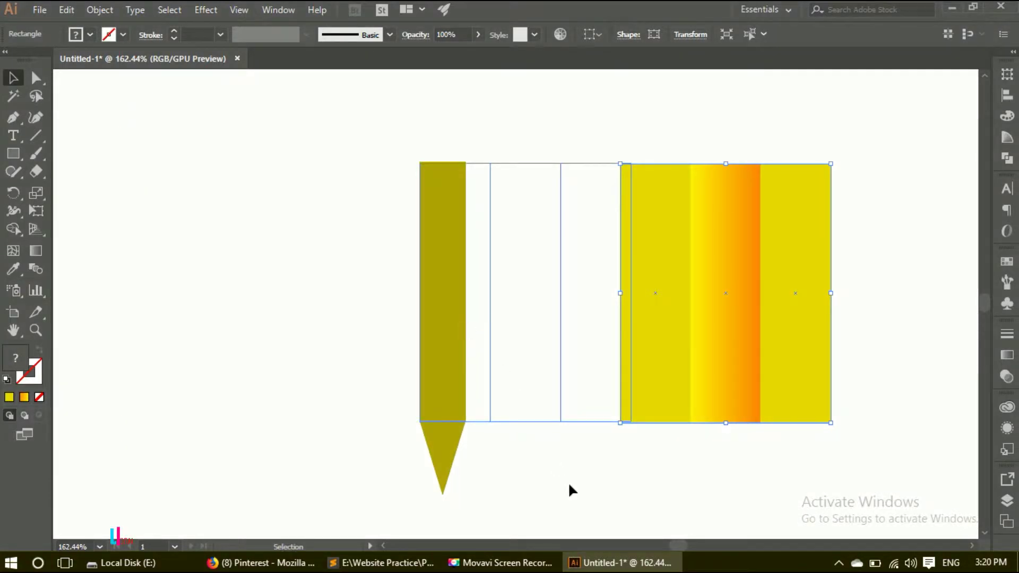
{"action": "left_click_drag", "start_coordinate": [569, 485], "coordinate": [568, 481]}
{"action": "key", "text": "ctrl+a"}
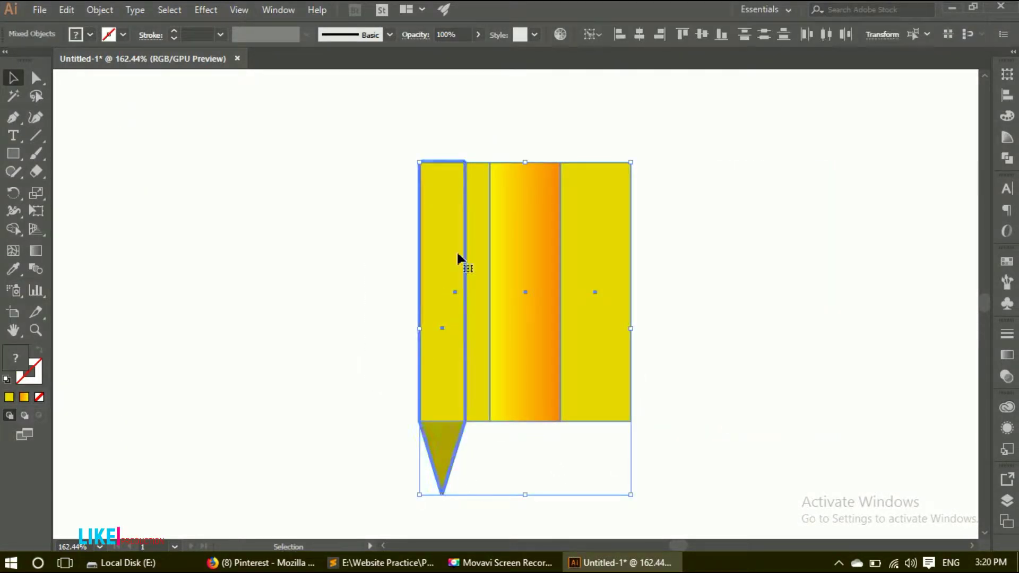
{"action": "left_click", "coordinate": [707, 204]}
{"action": "left_click", "coordinate": [593, 254]}
Narrow the strips to the pencil's width, lining up their right edge with the pencil.
{"action": "left_click_drag", "start_coordinate": [631, 293], "coordinate": [464, 294]}
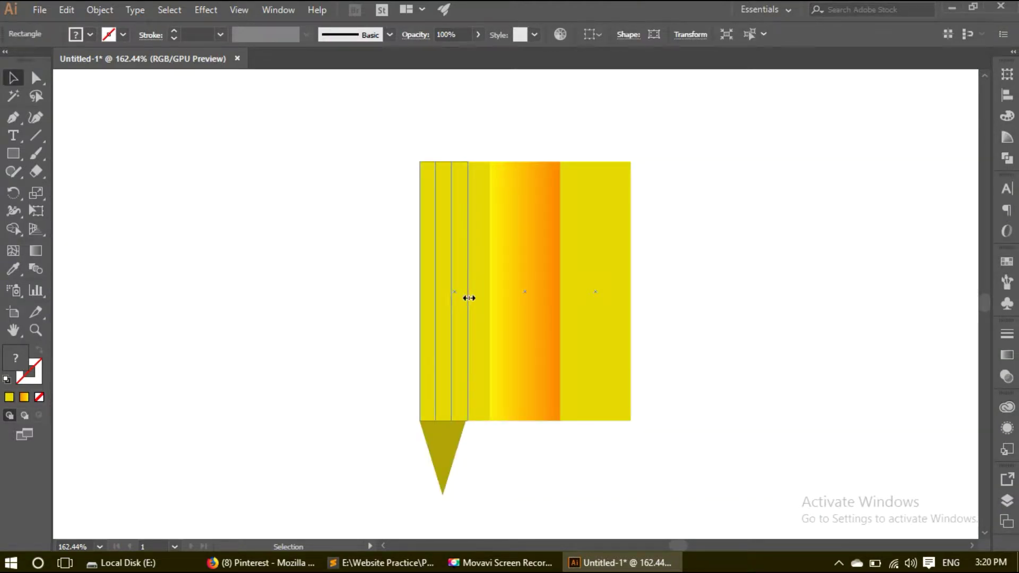
{"action": "scroll", "coordinate": [610, 329], "scroll_direction": "up", "scroll_amount": 3}
{"action": "scroll", "coordinate": [671, 311], "scroll_direction": "up", "scroll_amount": 3}
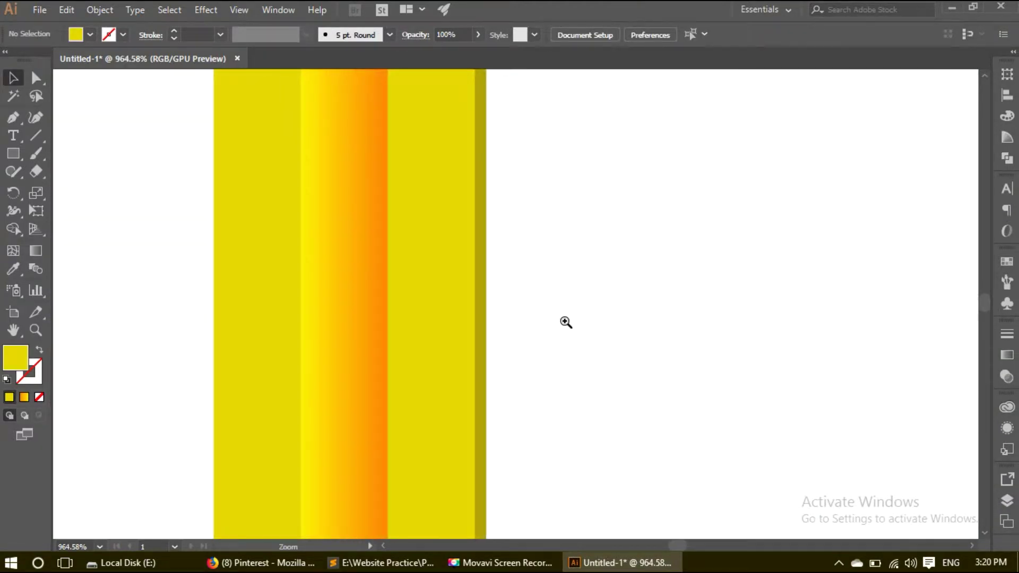
{"action": "scroll", "coordinate": [583, 329], "scroll_direction": "up", "scroll_amount": 3}
{"action": "left_click_drag", "start_coordinate": [449, 324], "coordinate": [478, 324]}
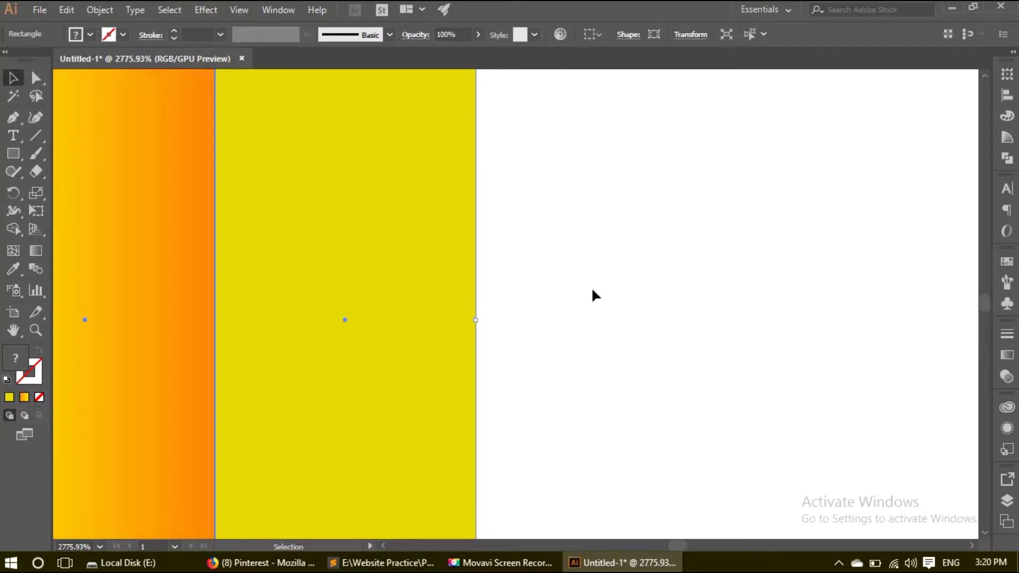
{"action": "left_click", "coordinate": [591, 286]}
Zoom back out and select the pencil's body strips.
{"action": "scroll", "coordinate": [632, 268], "scroll_direction": "down", "scroll_amount": 5}
{"action": "scroll", "coordinate": [527, 312], "scroll_direction": "down", "scroll_amount": 1}
{"action": "scroll", "coordinate": [531, 250], "scroll_direction": "down", "scroll_amount": 3}
{"action": "scroll", "coordinate": [496, 330], "scroll_direction": "down", "scroll_amount": 2}
{"action": "left_click", "coordinate": [510, 396]}
{"action": "left_click", "coordinate": [537, 364]}
{"action": "scroll", "coordinate": [513, 303], "scroll_direction": "down", "scroll_amount": 1}
{"action": "left_click", "coordinate": [524, 318]}
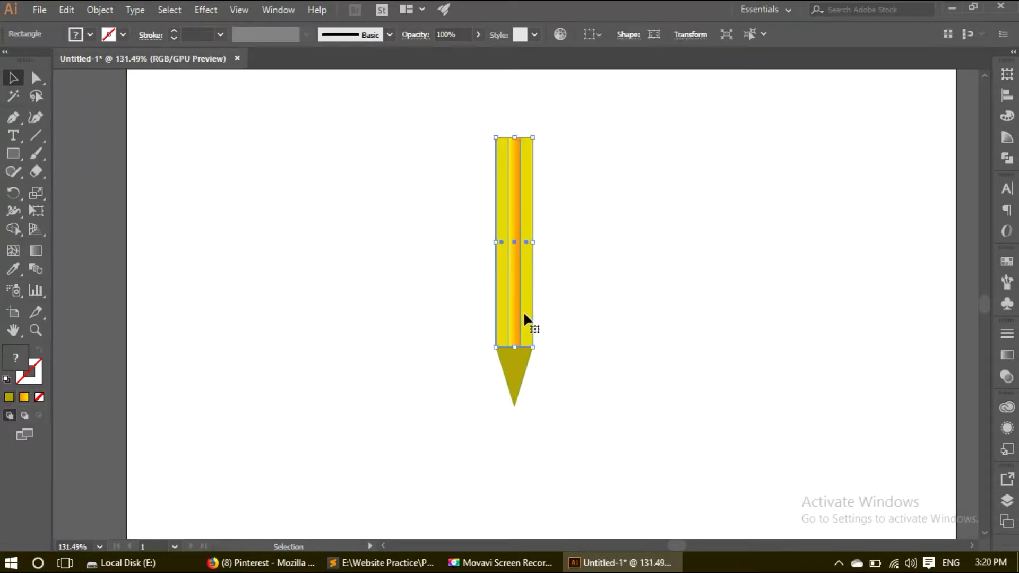
Ungroup the body strips and make the middle stripe solid olive.
{"action": "right_click", "coordinate": [518, 272]}
{"action": "left_click", "coordinate": [568, 397]}
{"action": "left_click", "coordinate": [691, 318]}
{"action": "left_click", "coordinate": [513, 289]}
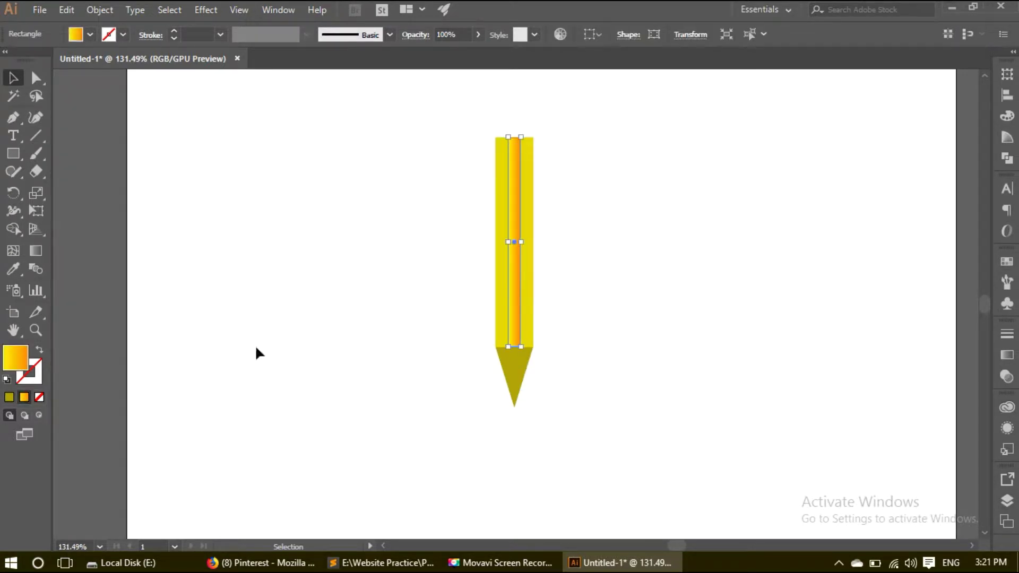
{"action": "left_click", "coordinate": [8, 397]}
{"action": "left_click", "coordinate": [717, 298]}
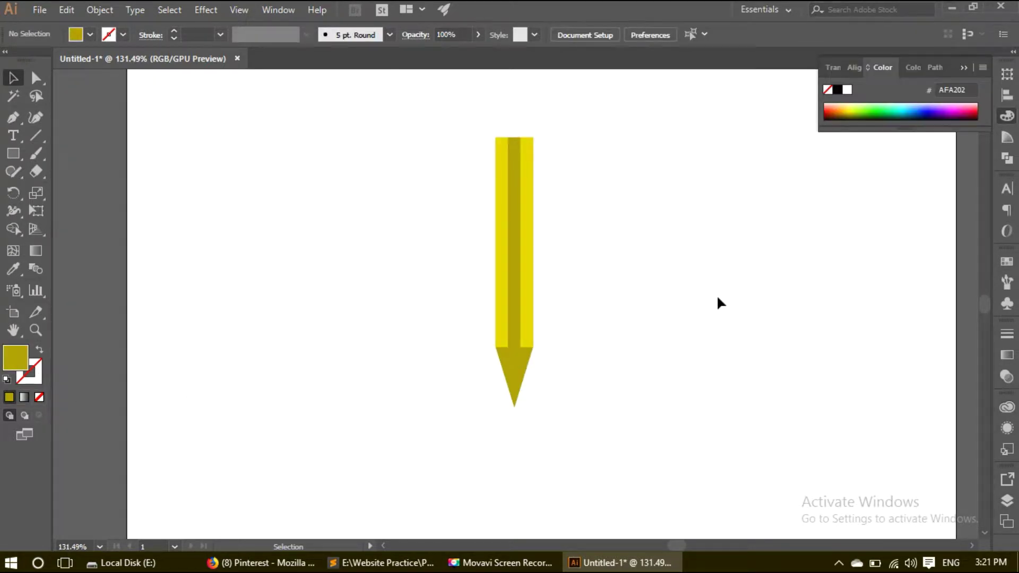
{"action": "left_click", "coordinate": [966, 68]}
Zoom in on the pencil cone and give it a temporary grey fill.
{"action": "left_click_drag", "start_coordinate": [482, 364], "coordinate": [793, 382]}
{"action": "left_click", "coordinate": [636, 378]}
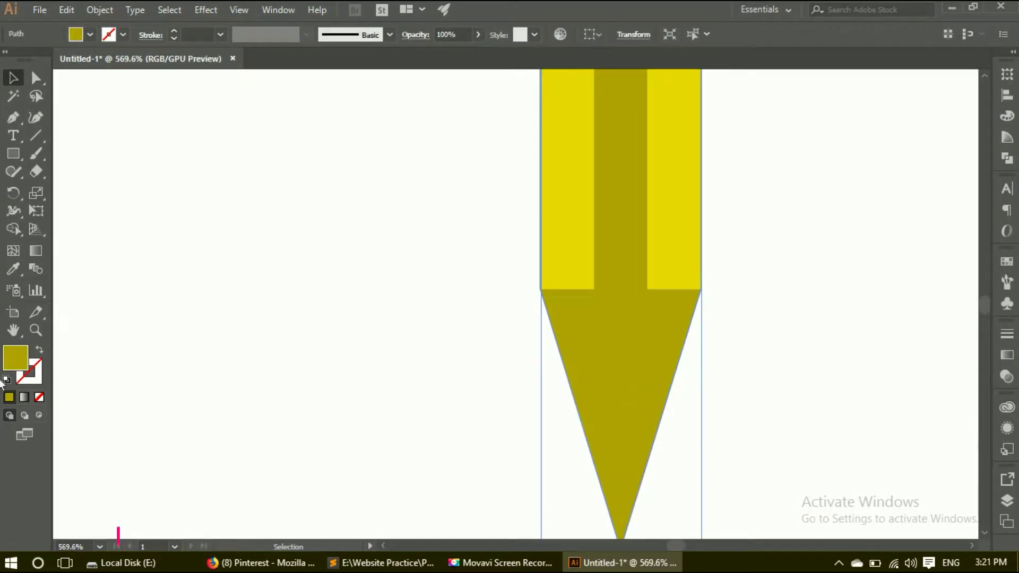
{"action": "double_click", "coordinate": [9, 361]}
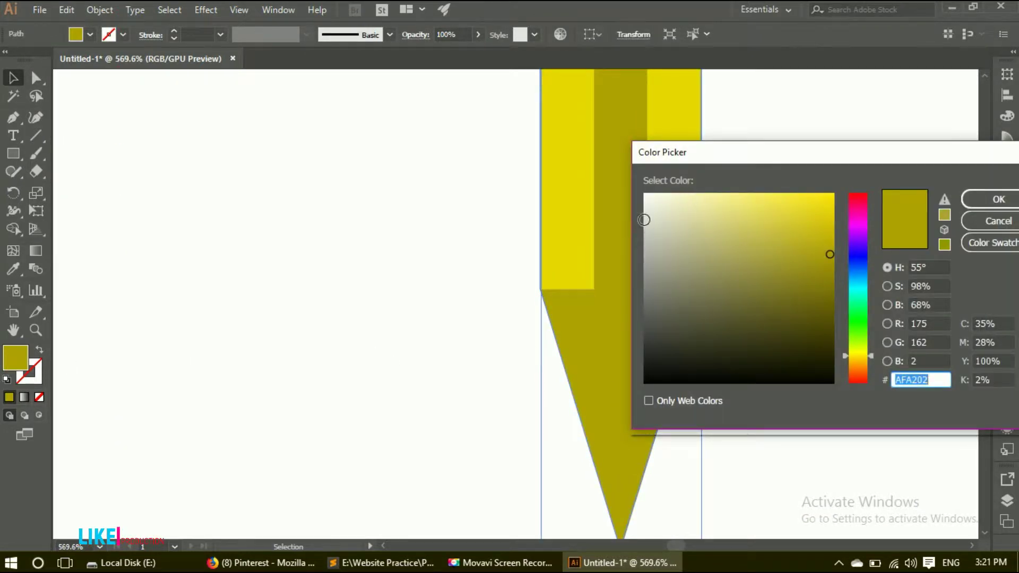
{"action": "left_click_drag", "start_coordinate": [642, 220], "coordinate": [639, 299]}
{"action": "left_click", "coordinate": [966, 202]}
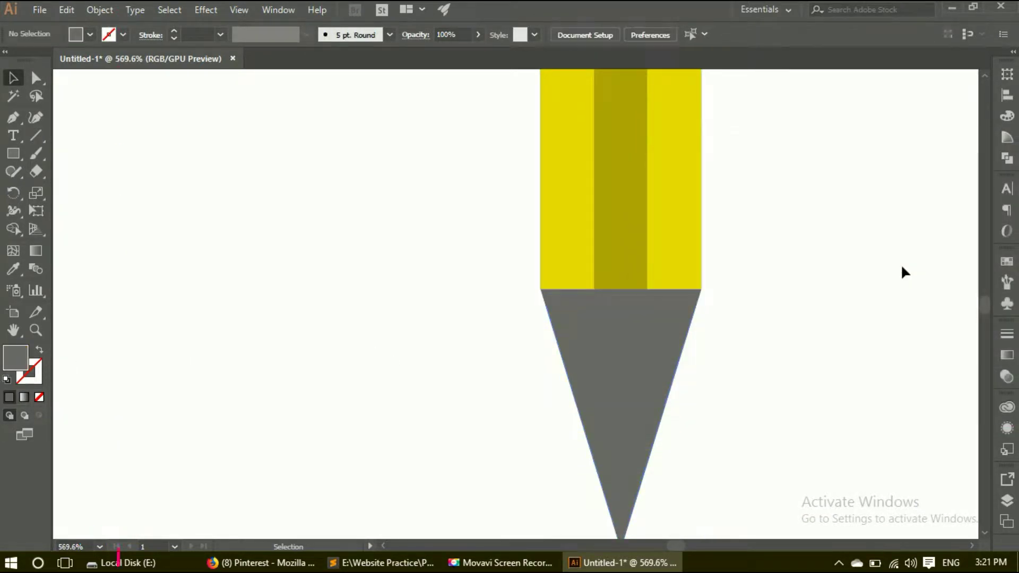
{"action": "scroll", "coordinate": [900, 265], "scroll_direction": "down", "scroll_amount": 1, "text": "alt"}
Change the cone's fill to pale yellow FFEF5F and bring the whole pencil into view.
{"action": "double_click", "coordinate": [15, 358]}
{"action": "type", "text": "FFEF5F"}
{"action": "left_click", "coordinate": [990, 202]}
{"action": "scroll", "coordinate": [803, 321], "scroll_direction": "down", "scroll_amount": 1, "text": "alt"}
{"action": "mouse_move", "coordinate": [803, 321]}
{"action": "left_mouse_down"}
{"action": "mouse_move", "coordinate": [729, 319]}
{"action": "mouse_move", "coordinate": [714, 345]}
{"action": "left_mouse_up"}
{"action": "scroll", "coordinate": [728, 323], "scroll_direction": "down", "scroll_amount": 1, "text": "alt"}
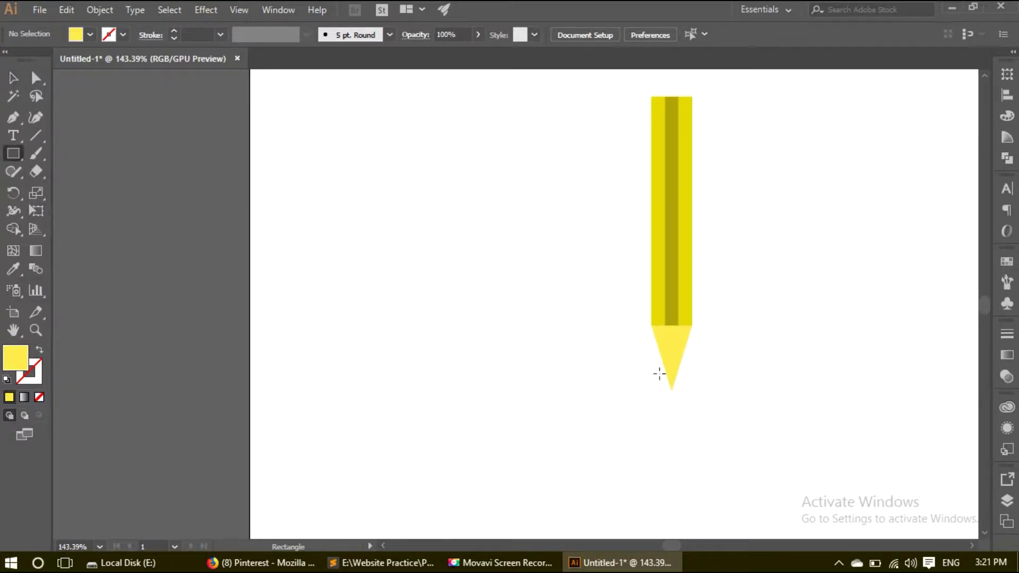
Draw a rectangle over the bottom of the cone and fill it black.
{"action": "left_click_drag", "start_coordinate": [696, 395], "coordinate": [696, 396]}
{"action": "scroll", "coordinate": [787, 380], "scroll_direction": "up", "scroll_amount": 4, "text": "alt"}
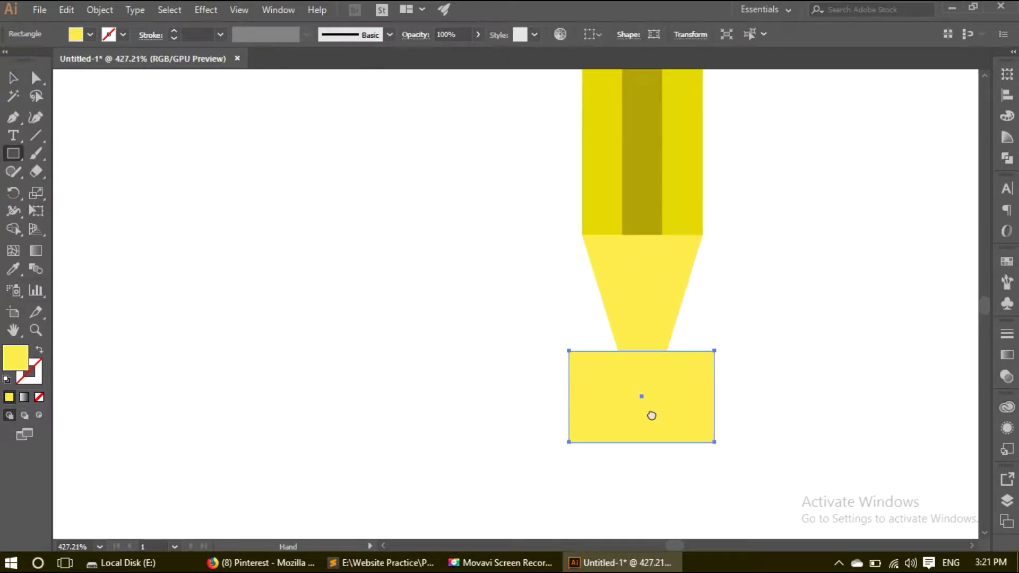
{"action": "double_click", "coordinate": [15, 358]}
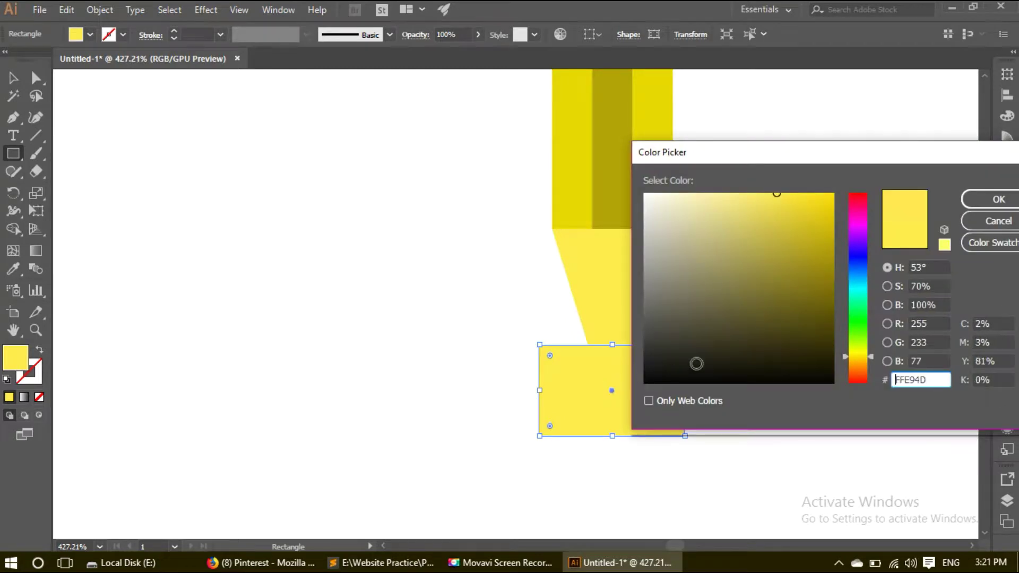
{"action": "left_click_drag", "start_coordinate": [693, 362], "coordinate": [646, 382]}
{"action": "left_click", "coordinate": [976, 212]}
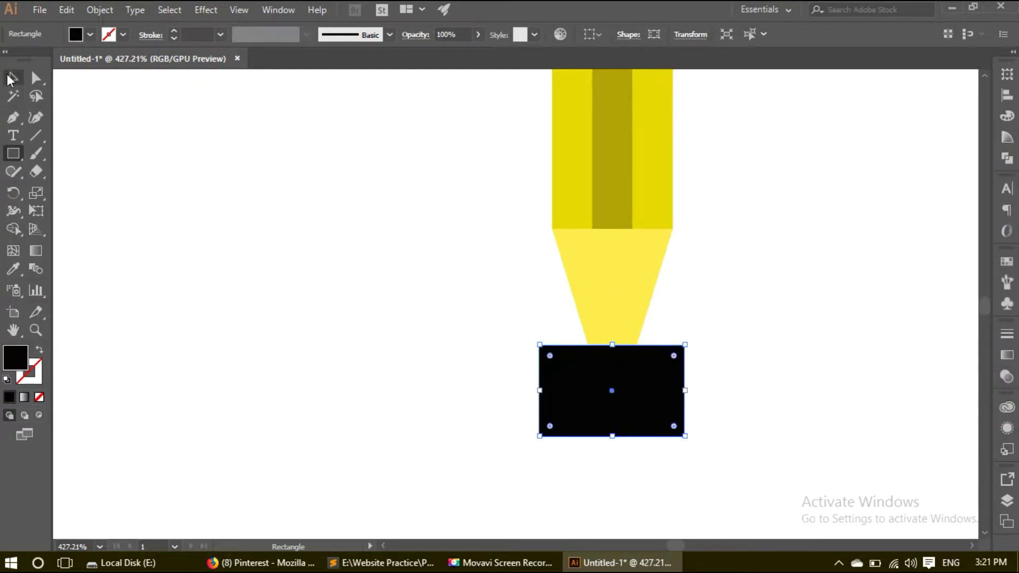
Trim the black rectangle to the cone with Shape Builder, leaving a black lead point.
{"action": "left_click_drag", "start_coordinate": [523, 313], "coordinate": [659, 383]}
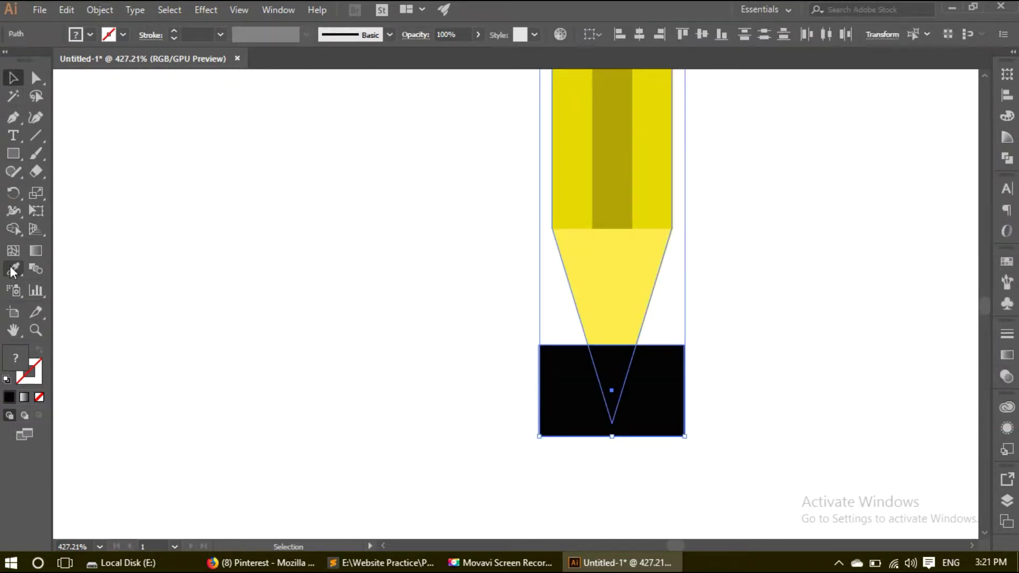
{"action": "key", "text": "shift+m"}
{"action": "left_click", "coordinate": [549, 390], "text": "alt"}
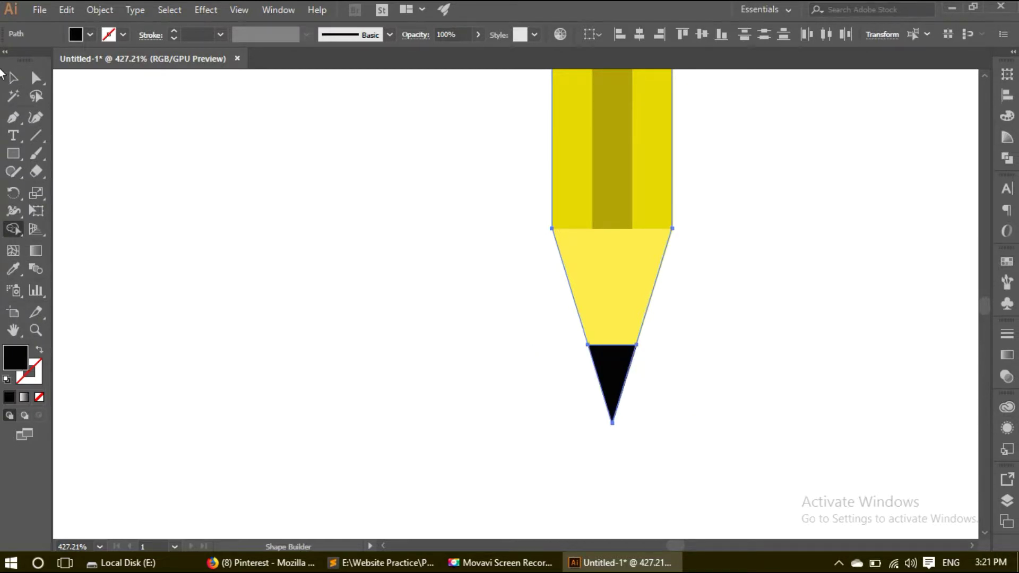
{"action": "key", "text": "v"}
{"action": "key", "text": "ctrl+minus"}
{"action": "key", "text": "ctrl+0"}
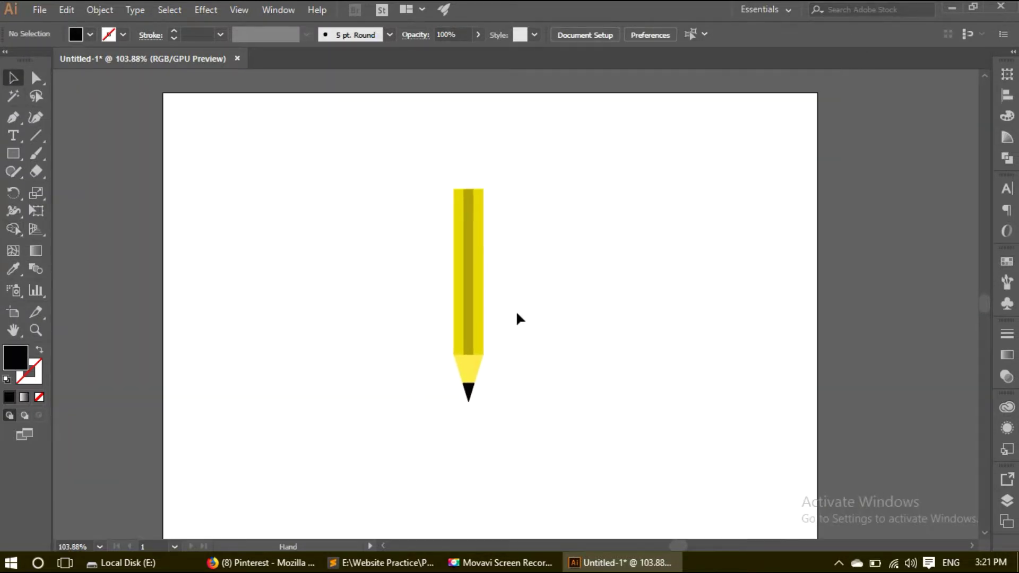
{"action": "left_click_drag", "start_coordinate": [532, 172], "coordinate": [402, 494]}
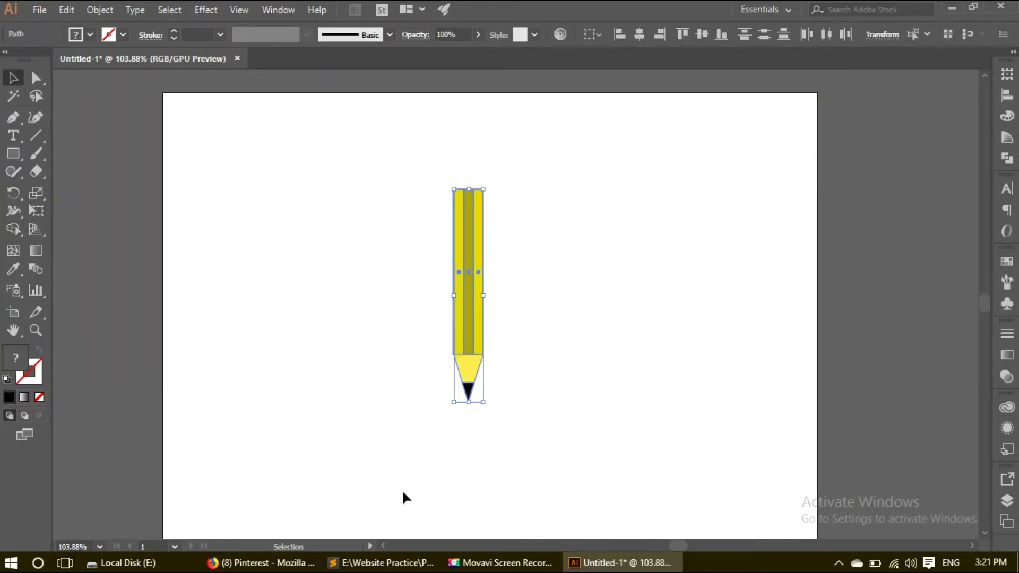
Group all pencil parts into one object, move it lower and scale it down.
{"action": "right_click", "coordinate": [470, 285]}
{"action": "left_click", "coordinate": [501, 349]}
{"action": "left_click_drag", "start_coordinate": [473, 327], "coordinate": [478, 416]}
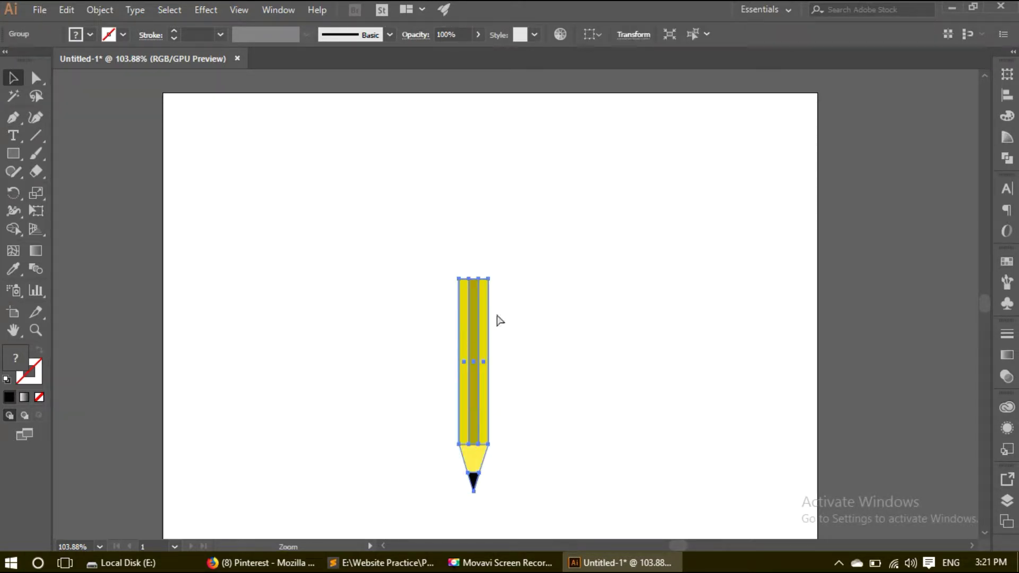
{"action": "mouse_move", "coordinate": [490, 279]}
{"action": "left_mouse_down"}
{"action": "mouse_move", "coordinate": [459, 351]}
{"action": "mouse_move", "coordinate": [495, 438]}
{"action": "left_mouse_up"}
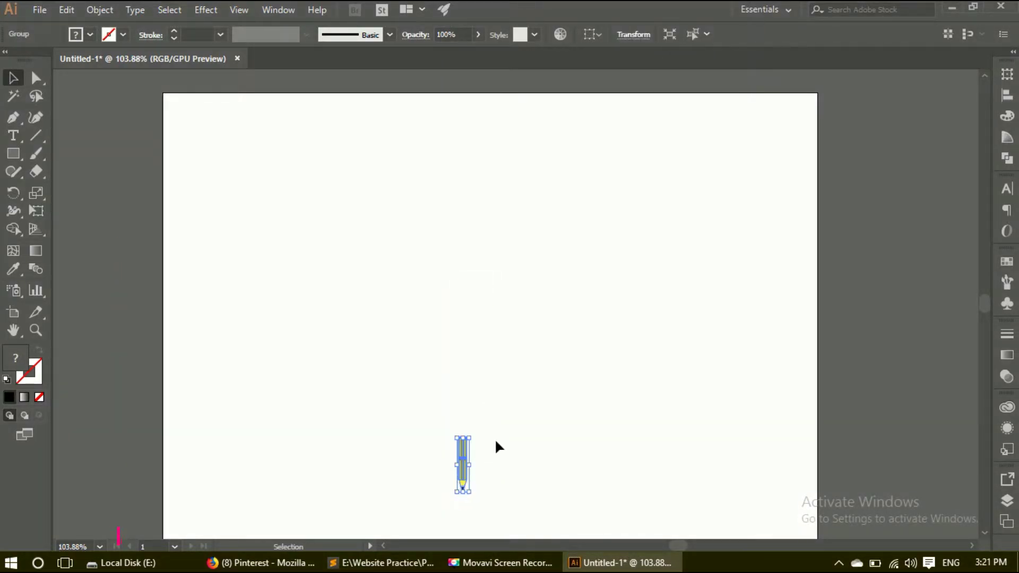
{"action": "left_click", "coordinate": [495, 438]}
{"action": "scroll", "coordinate": [571, 368], "scroll_direction": "up", "scroll_amount": 5}
{"action": "left_click", "coordinate": [457, 398]}
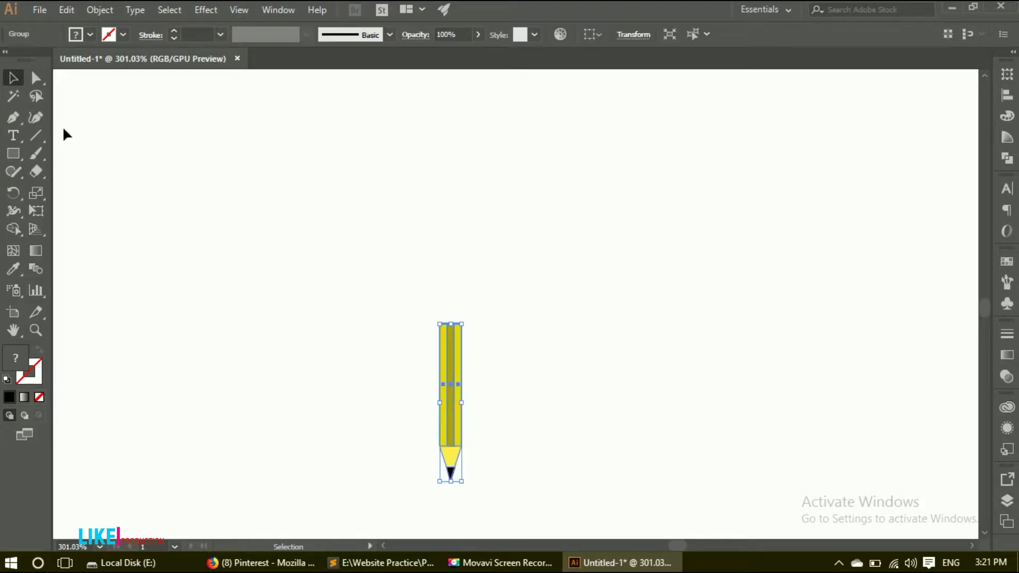
Stretch the pencil body longer by selecting and nudging its top anchors with Direct Selection.
{"action": "left_click", "coordinate": [35, 78]}
{"action": "left_click_drag", "start_coordinate": [408, 293], "coordinate": [539, 357]}
{"action": "key", "text": "slash"}
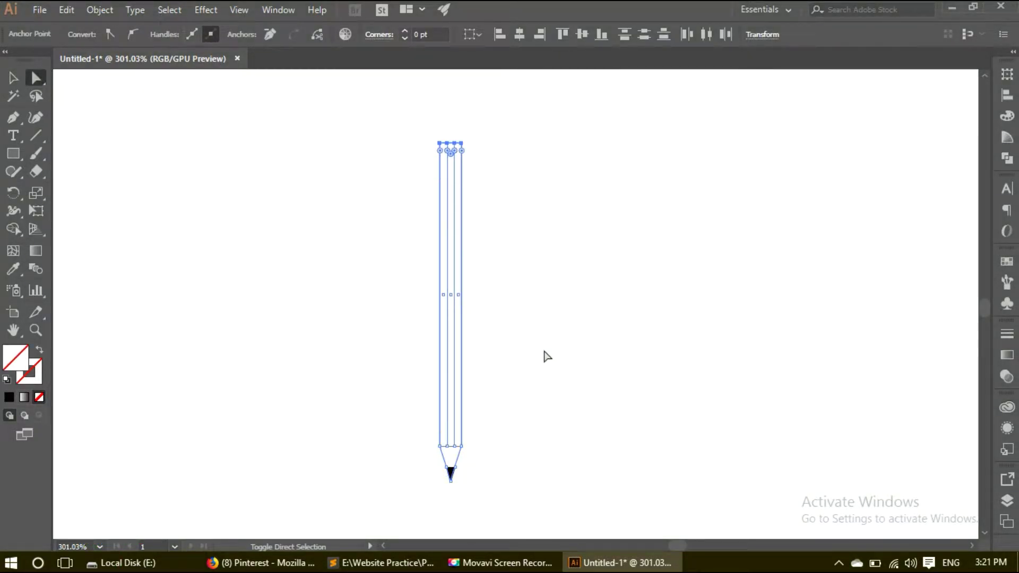
{"action": "key", "text": "Down"}
{"action": "key", "text": "Down"}
{"action": "key", "text": "Down"}
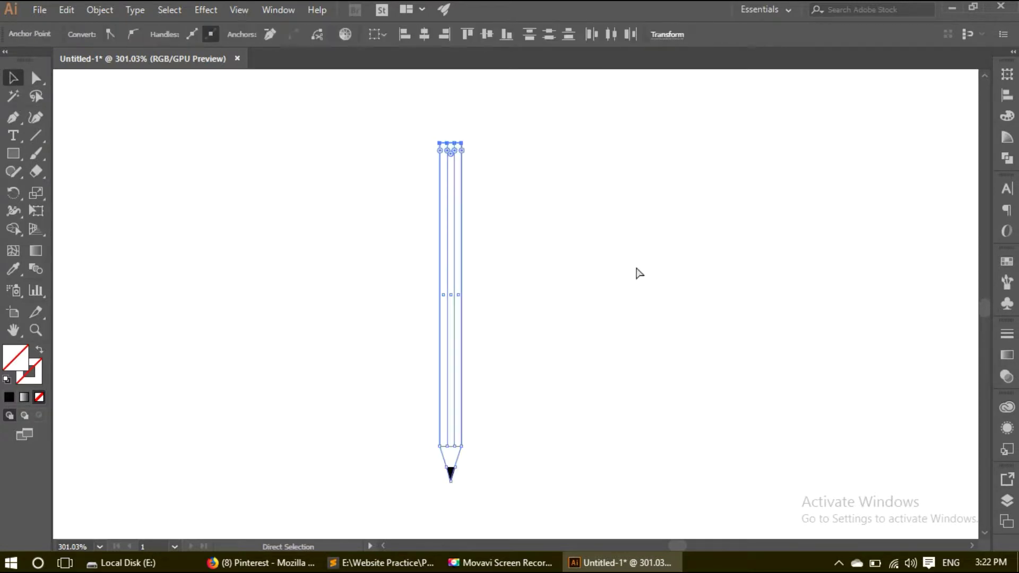
{"action": "key", "text": "ctrl+a"}
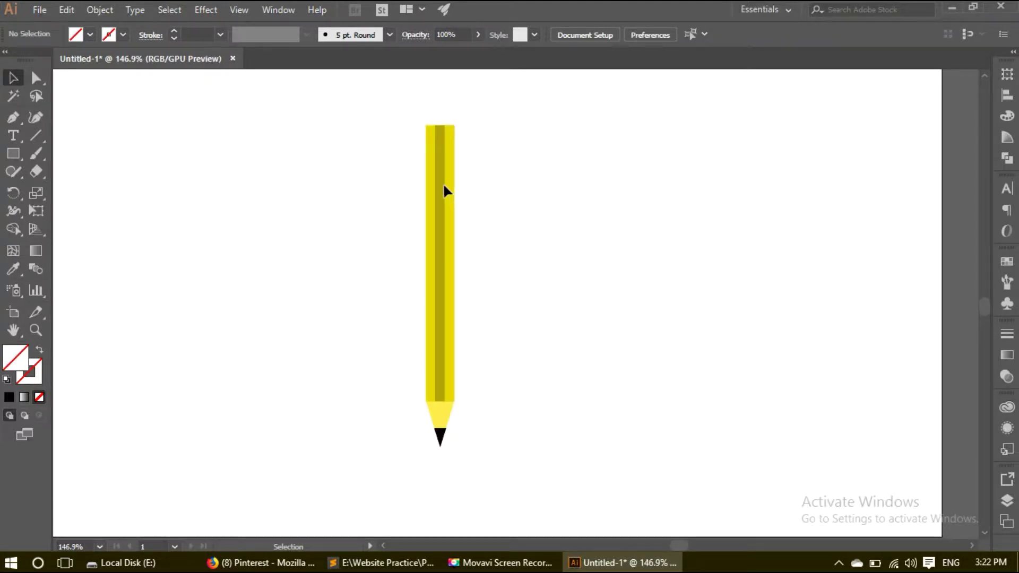
{"action": "left_click_drag", "start_coordinate": [443, 185], "coordinate": [440, 234]}
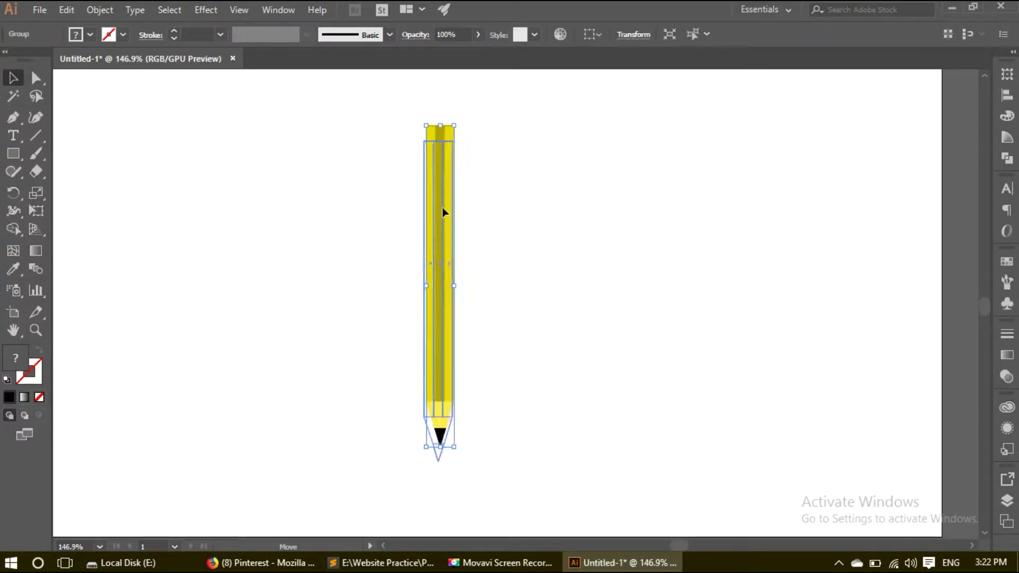
{"action": "key", "text": "ctrl+shift+a"}
{"action": "left_click_drag", "start_coordinate": [499, 246], "coordinate": [665, 322]}
{"action": "left_click", "coordinate": [665, 323]}
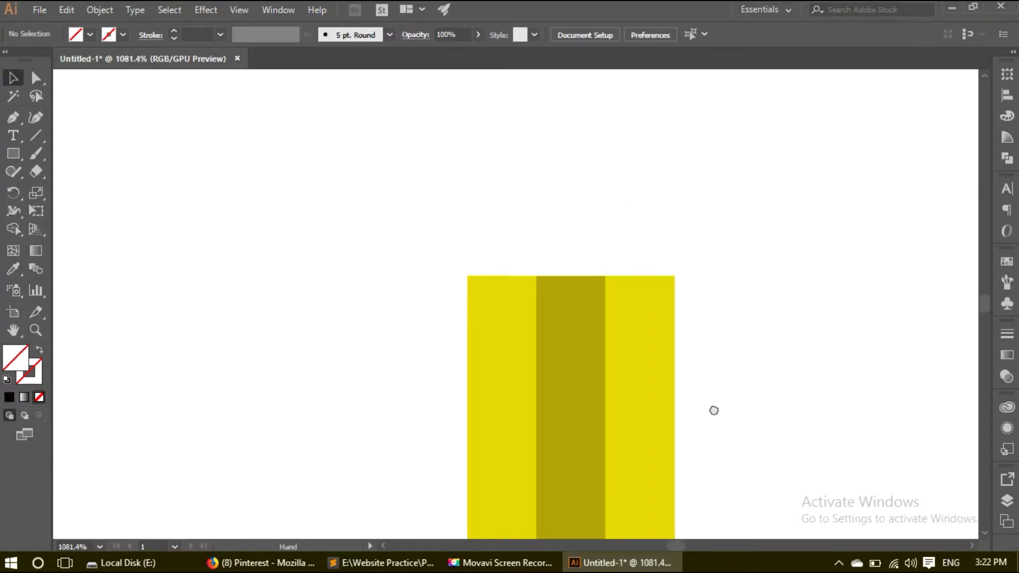
Draw a rectangle above the yellow pencil body and fill it mid grey.
{"action": "left_click_drag", "start_coordinate": [619, 210], "coordinate": [649, 131]}
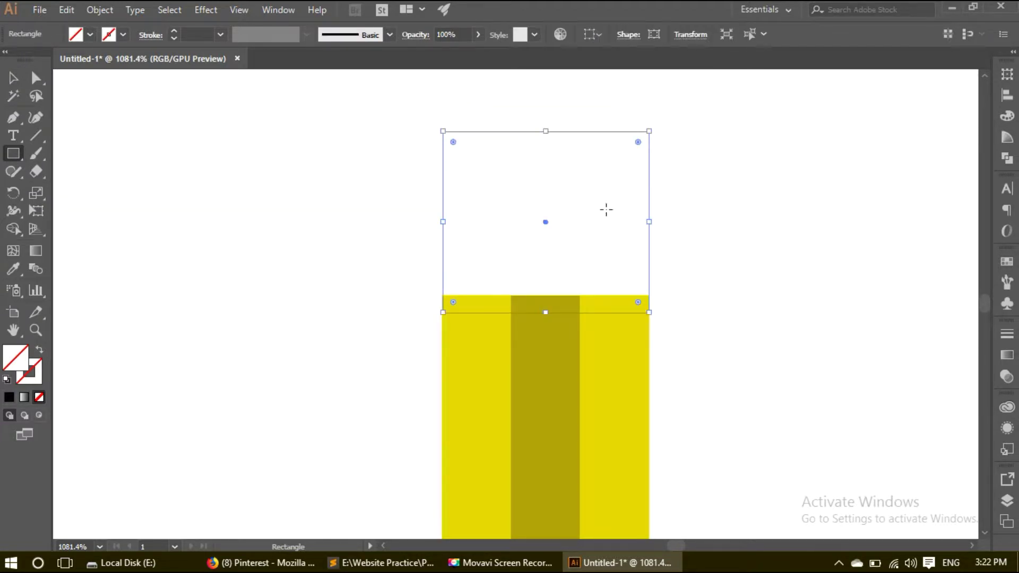
{"action": "left_click", "coordinate": [13, 78]}
{"action": "left_click_drag", "start_coordinate": [441, 234], "coordinate": [248, 233]}
{"action": "left_click_drag", "start_coordinate": [346, 189], "coordinate": [571, 271]}
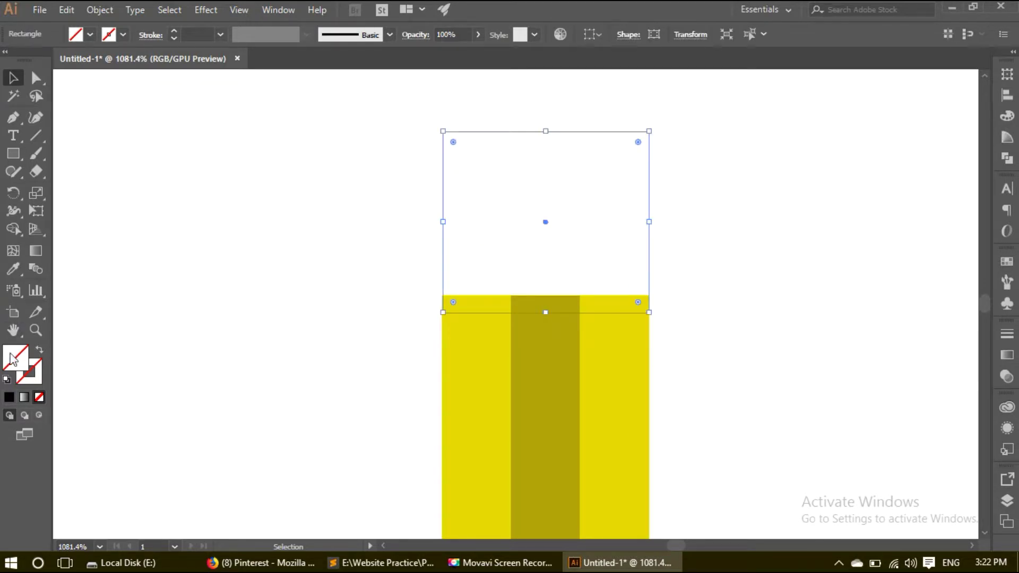
{"action": "double_click", "coordinate": [12, 360]}
{"action": "left_click_drag", "start_coordinate": [680, 234], "coordinate": [635, 212]}
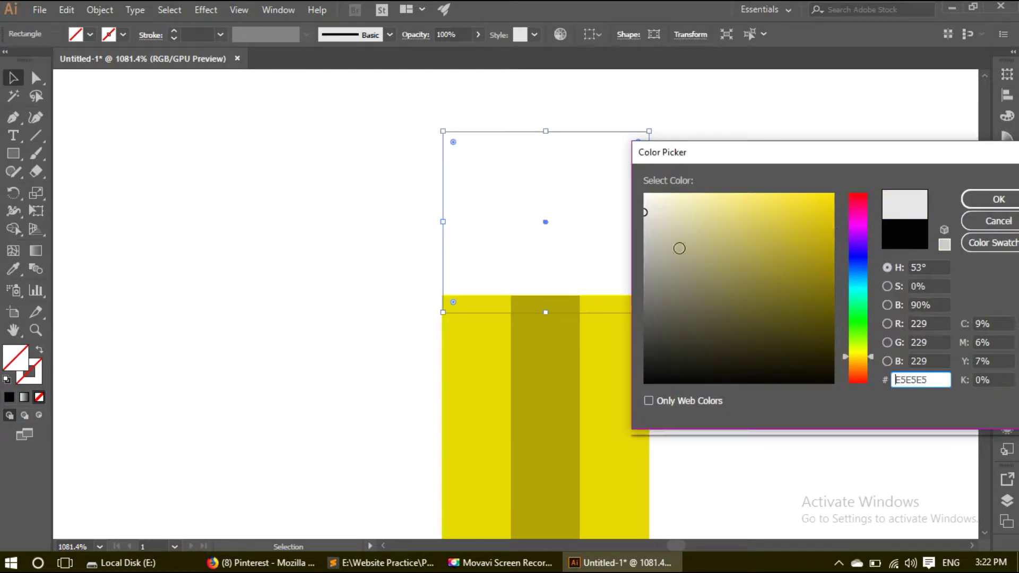
{"action": "left_click_drag", "start_coordinate": [679, 248], "coordinate": [640, 248]}
{"action": "left_click", "coordinate": [998, 199]}
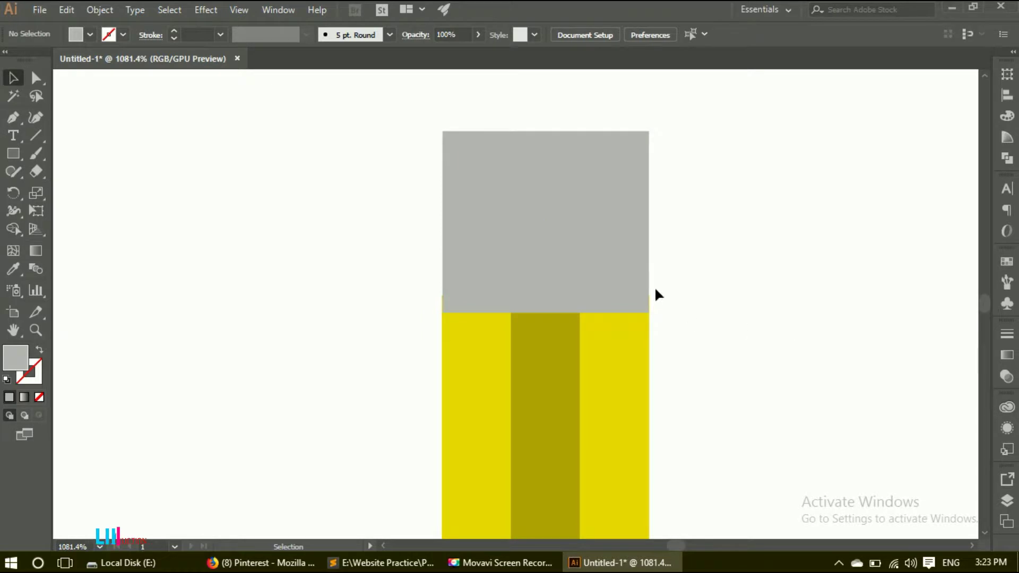
Widen the grey rectangle to match the yellow body's right edge exactly.
{"action": "left_click_drag", "start_coordinate": [415, 301], "coordinate": [442, 313]}
{"action": "left_click", "coordinate": [646, 375]}
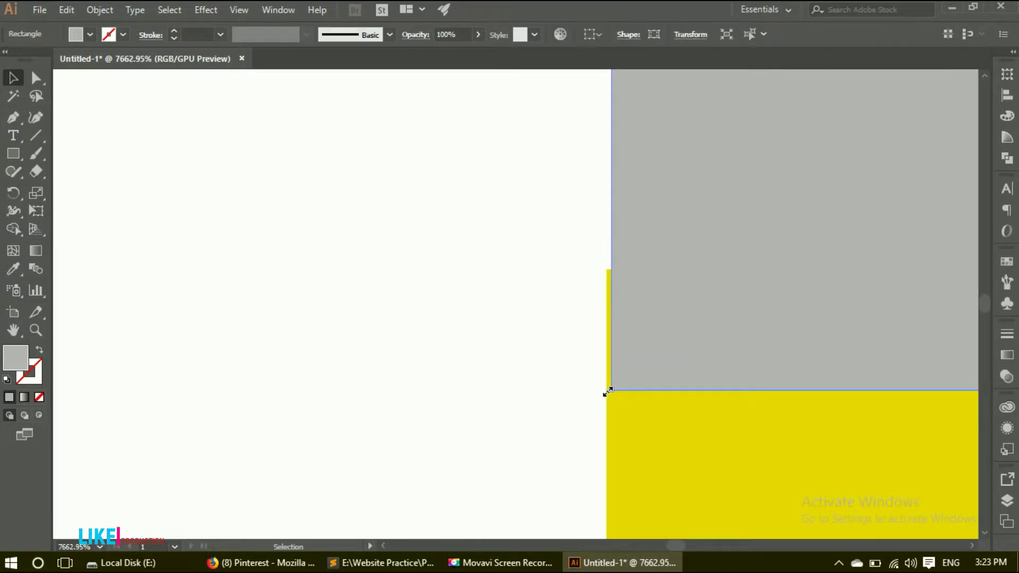
{"action": "key", "text": "ctrl+shift+a"}
{"action": "scroll", "coordinate": [804, 403], "scroll_direction": "down", "scroll_amount": 5}
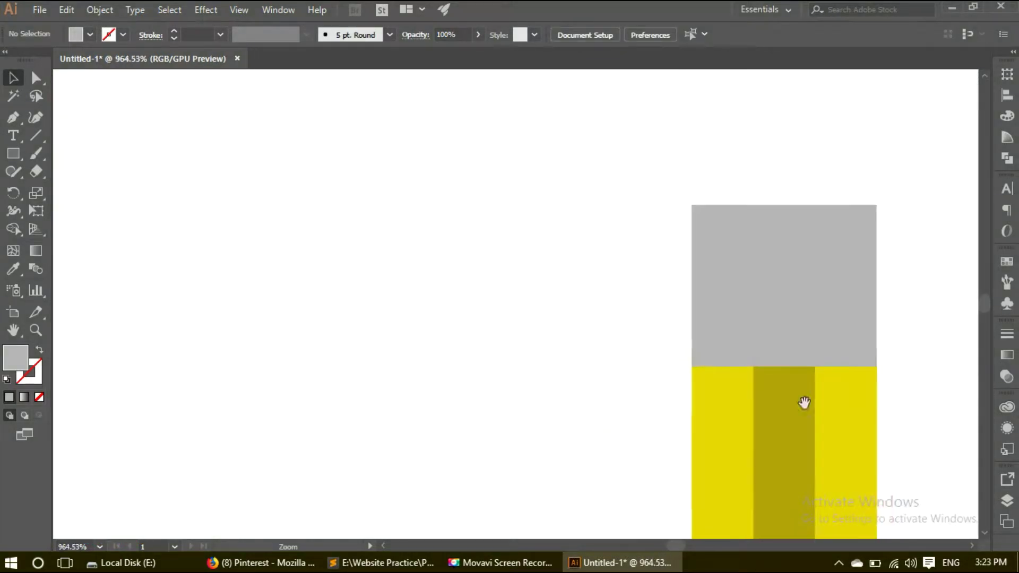
{"action": "left_click_drag", "start_coordinate": [804, 403], "coordinate": [557, 404]}
{"action": "left_click_drag", "start_coordinate": [389, 316], "coordinate": [580, 450]}
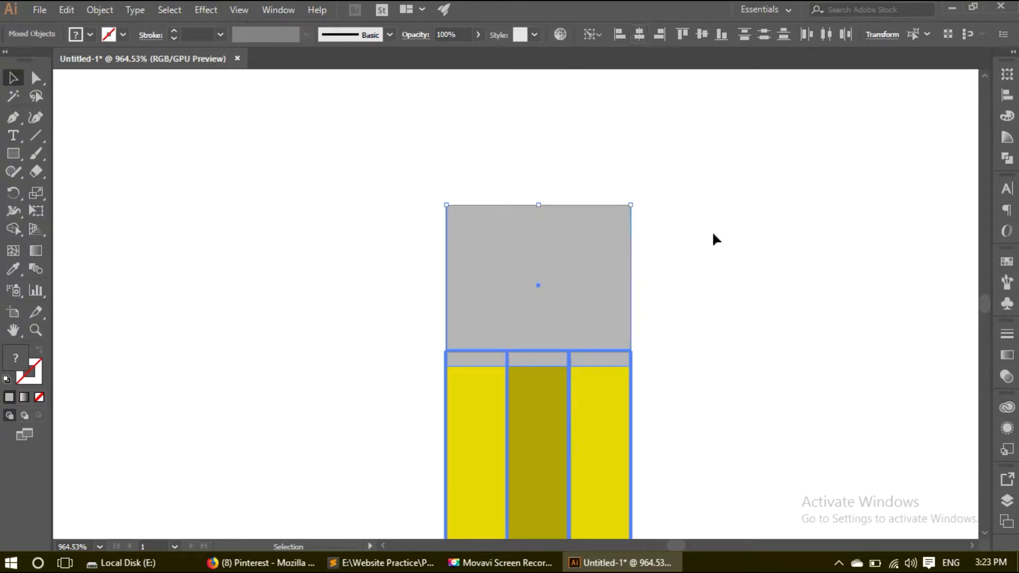
{"action": "key", "text": "ctrl+shift+a"}
{"action": "key", "text": "z"}
{"action": "mouse_move", "coordinate": [686, 248]}
{"action": "left_mouse_down"}
{"action": "mouse_move", "coordinate": [421, 348]}
{"action": "mouse_move", "coordinate": [507, 334]}
{"action": "mouse_move", "coordinate": [772, 327]}
{"action": "left_mouse_up"}
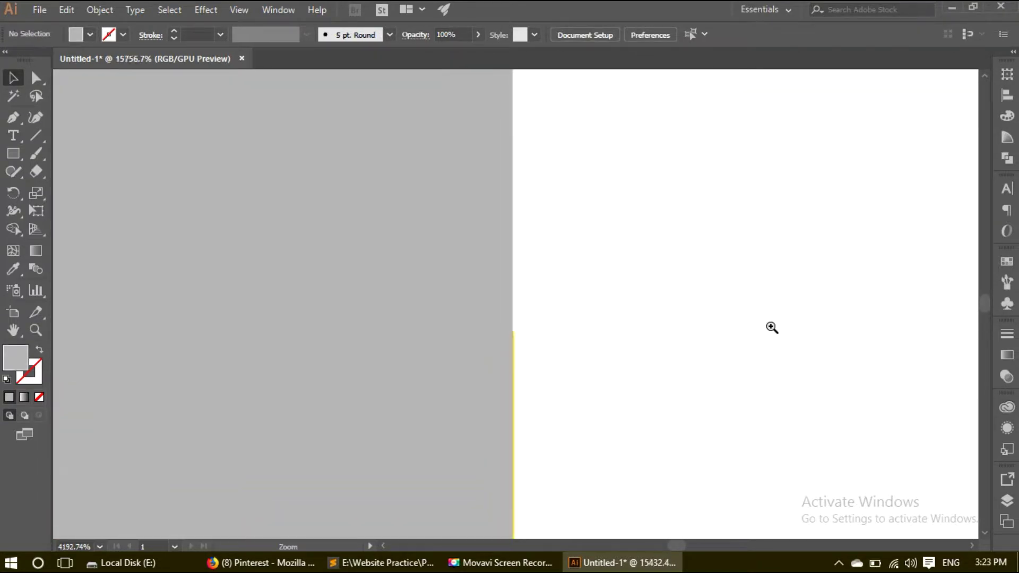
{"action": "key", "text": "v"}
{"action": "left_click", "coordinate": [440, 350]}
{"action": "left_click_drag", "start_coordinate": [455, 355], "coordinate": [457, 357]}
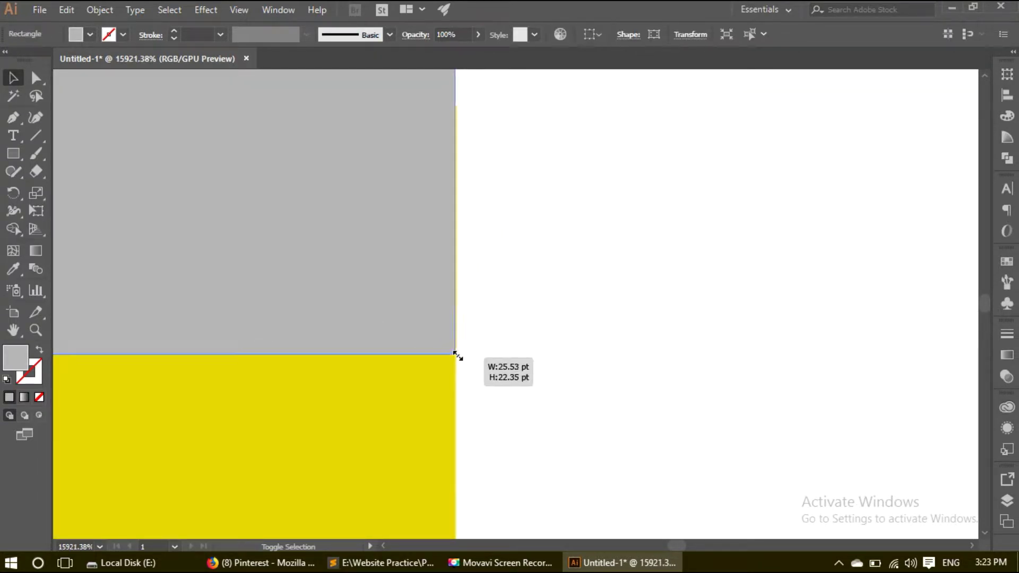
Move the grey rectangle off to the right of the pencil.
{"action": "key", "text": "ctrl+shift+a"}
{"action": "key", "text": "z"}
{"action": "left_click_drag", "start_coordinate": [568, 311], "coordinate": [244, 430]}
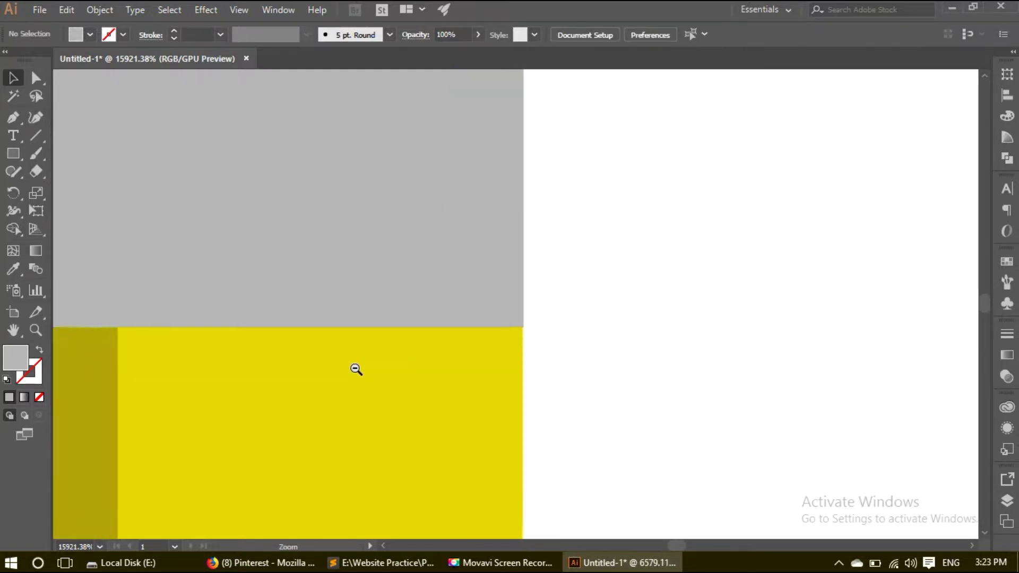
{"action": "left_click", "coordinate": [466, 327]}
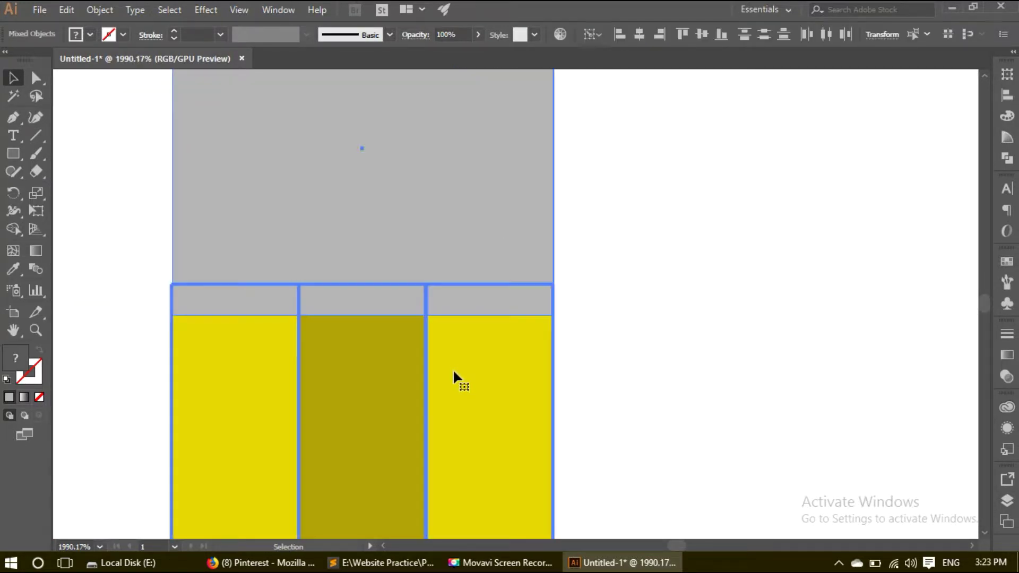
{"action": "left_click", "coordinate": [644, 186]}
{"action": "key", "text": "z"}
{"action": "left_click", "coordinate": [533, 253], "text": "alt"}
{"action": "key", "text": "v"}
{"action": "left_click_drag", "start_coordinate": [410, 266], "coordinate": [616, 266]}
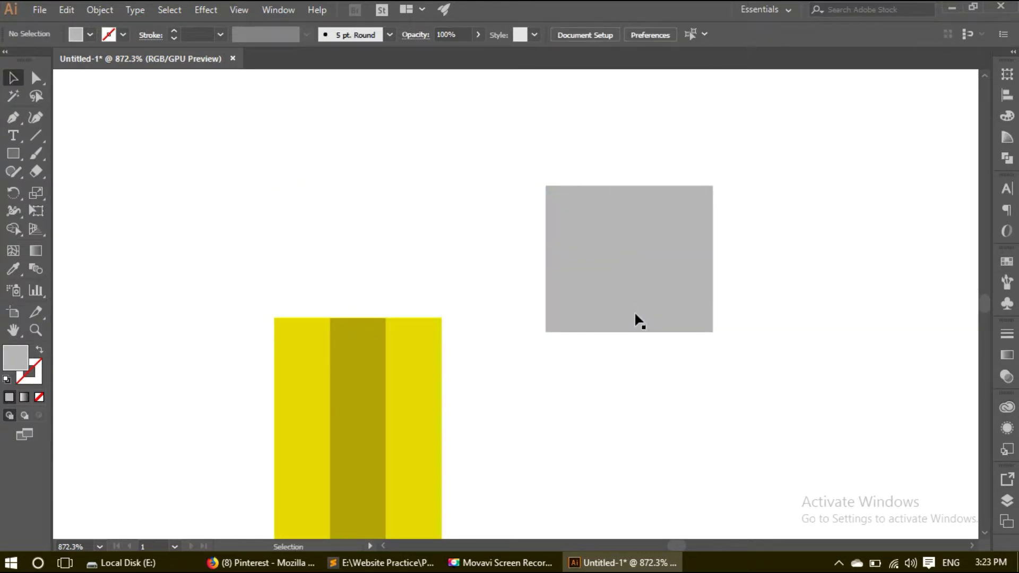
Copy the grey square, flatten the copy into a thin bar, and duplicate the bar above it.
{"action": "mouse_move", "coordinate": [634, 303]}
{"action": "left_mouse_down"}
{"action": "mouse_move", "coordinate": [356, 300]}
{"action": "mouse_move", "coordinate": [546, 295]}
{"action": "left_mouse_up"}
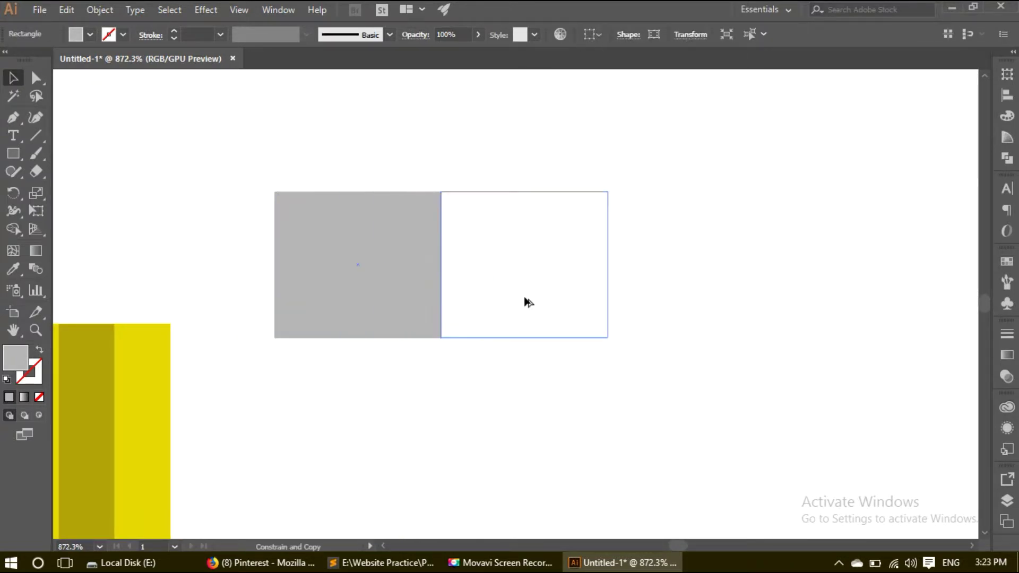
{"action": "left_click_drag", "start_coordinate": [550, 191], "coordinate": [540, 329]}
{"action": "scroll", "coordinate": [540, 329], "scroll_direction": "up", "scroll_amount": 5}
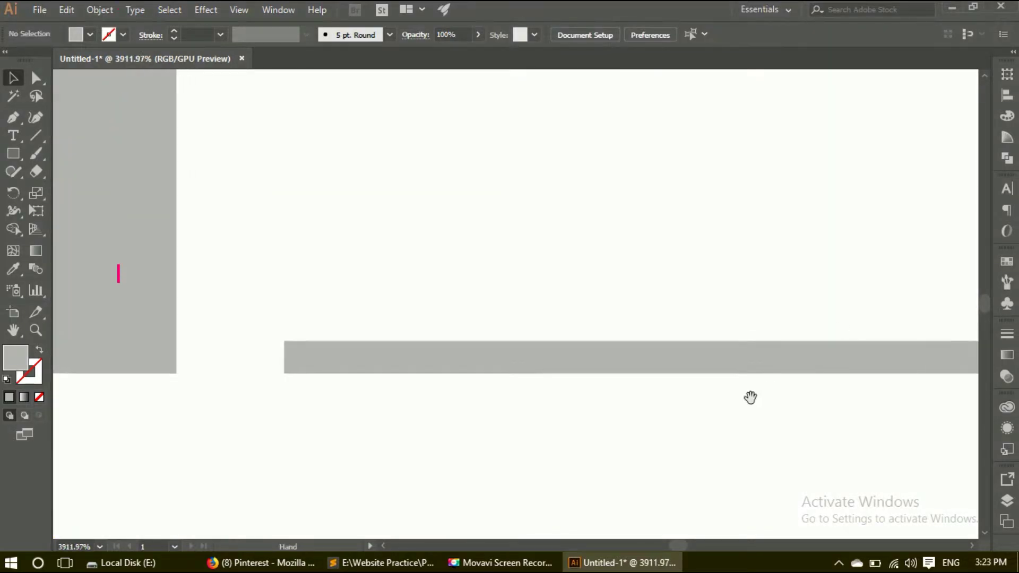
{"action": "left_click", "coordinate": [538, 429]}
{"action": "left_click_drag", "start_coordinate": [539, 391], "coordinate": [536, 365]}
{"action": "left_click", "coordinate": [534, 416]}
Fill the upper bar with light grey E2E2E2.
{"action": "left_click", "coordinate": [488, 361]}
{"action": "double_click", "coordinate": [19, 361]}
{"action": "left_click", "coordinate": [641, 210]}
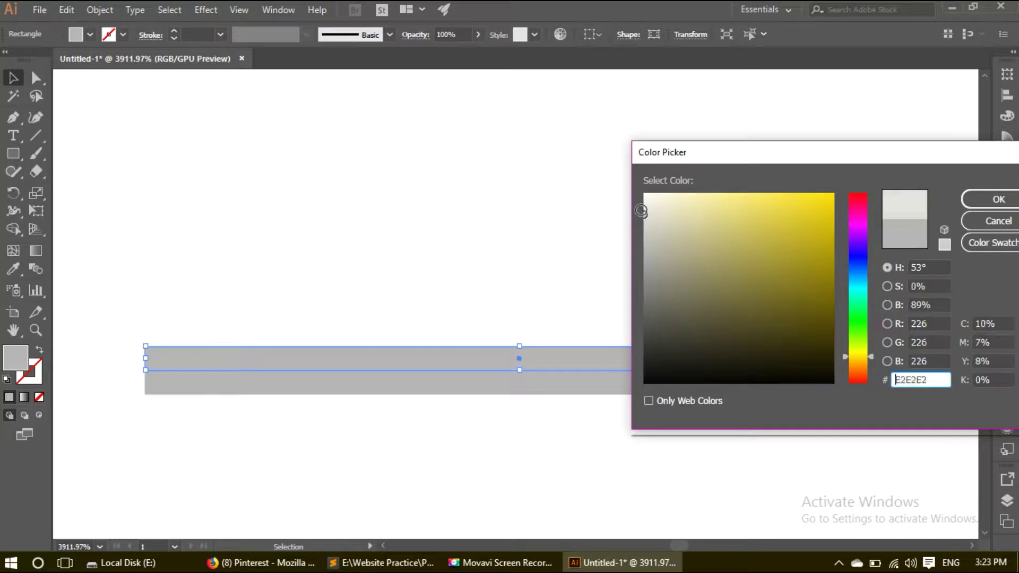
{"action": "left_click", "coordinate": [982, 207]}
{"action": "left_click", "coordinate": [864, 205]}
Duplicate the two-bar pair upward and repeat twice with Ctrl+D to stack stripes.
{"action": "left_click_drag", "start_coordinate": [863, 205], "coordinate": [645, 298]}
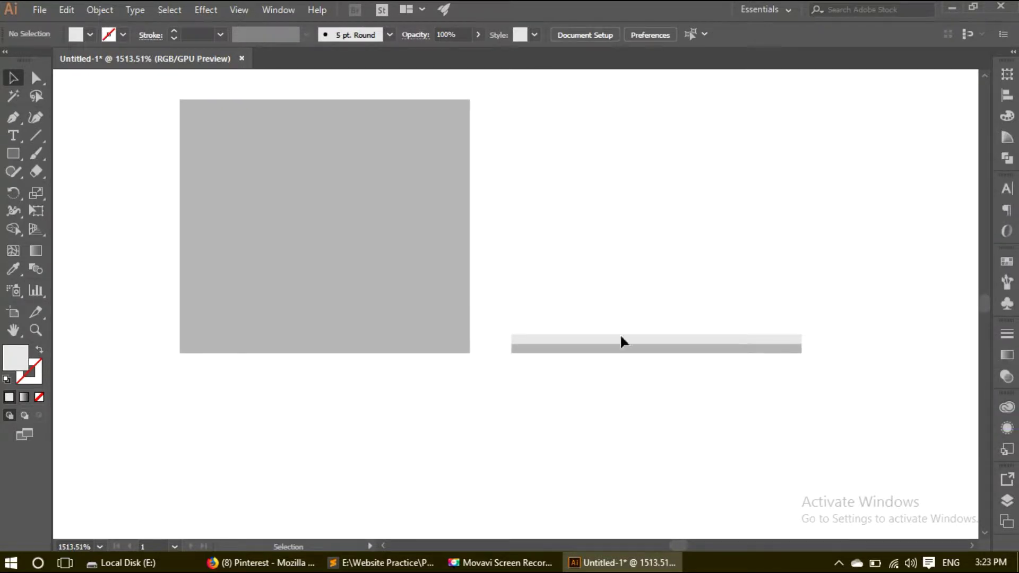
{"action": "left_click", "coordinate": [660, 346]}
{"action": "left_click_drag", "start_coordinate": [663, 346], "coordinate": [682, 329]}
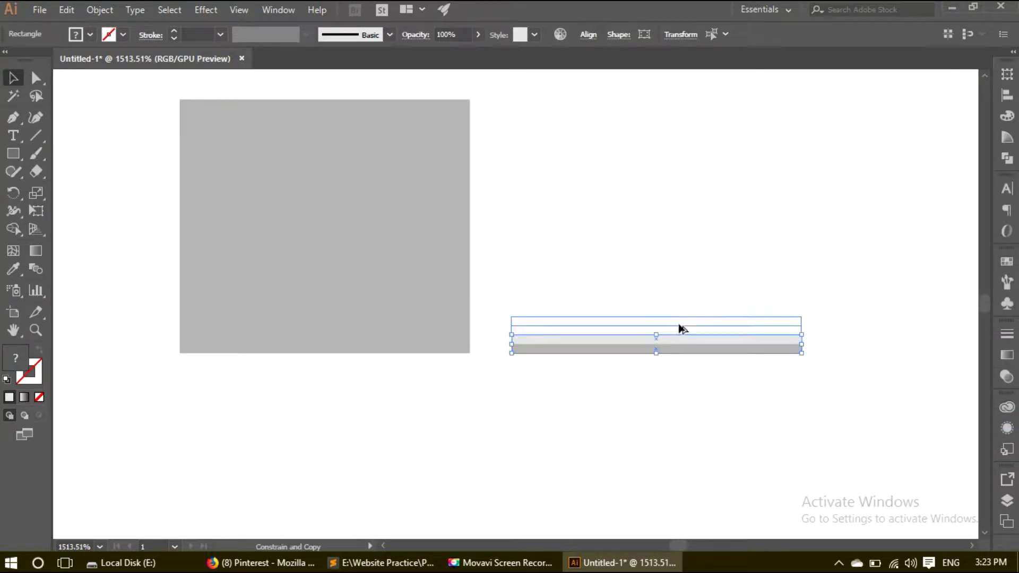
{"action": "left_click_drag", "start_coordinate": [682, 329], "coordinate": [682, 329]}
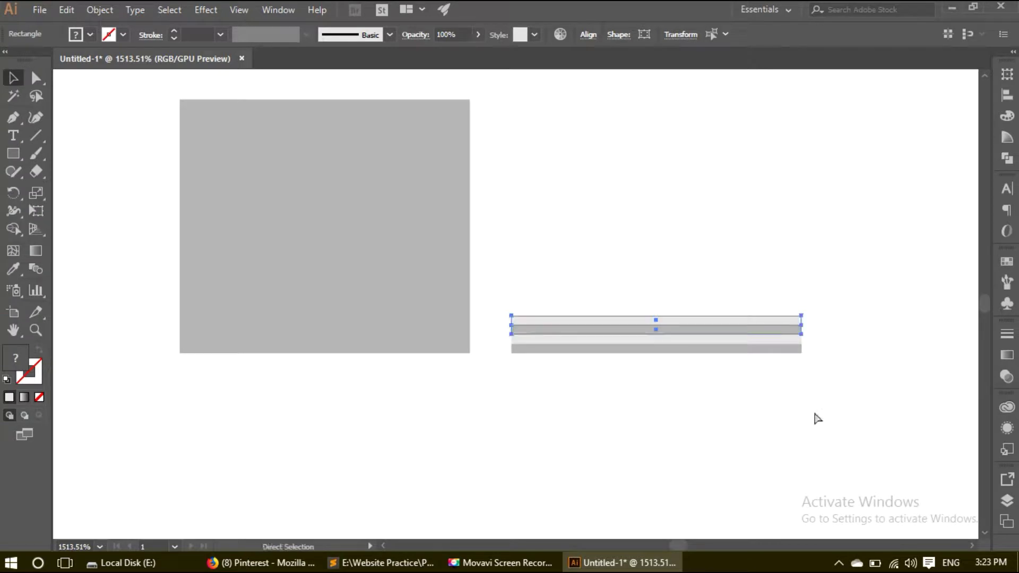
{"action": "key", "text": "ctrl+d"}
{"action": "key", "text": "ctrl+d"}
{"action": "key", "text": "ctrl+d"}
{"action": "key", "text": "ctrl+d"}
{"action": "key", "text": "ctrl+d"}
{"action": "key", "text": "ctrl+d"}
{"action": "key", "text": "ctrl+d"}
{"action": "key", "text": "ctrl+d"}
{"action": "key", "text": "ctrl+d"}
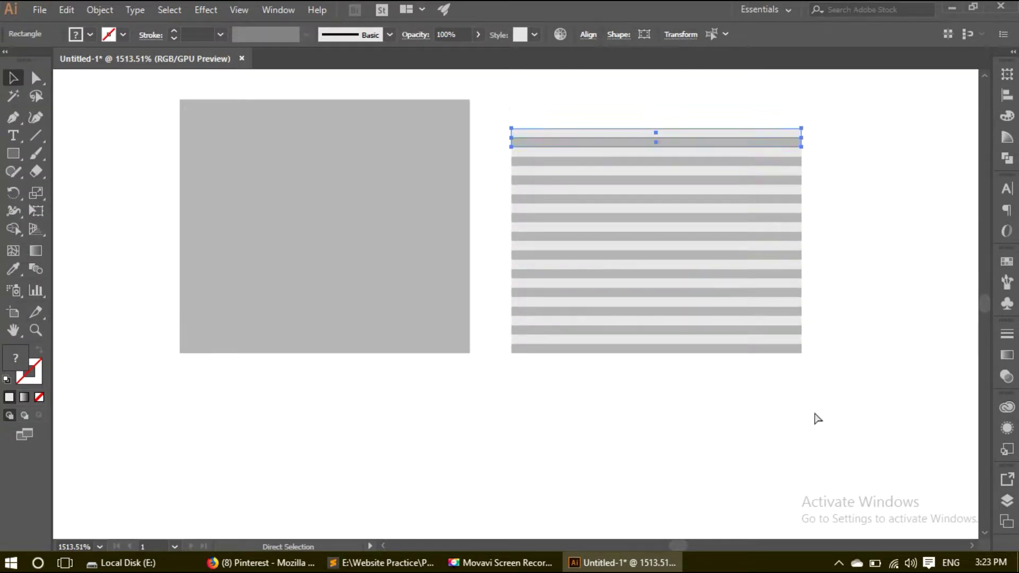
{"action": "key", "text": "ctrl+d"}
{"action": "key", "text": "ctrl+d"}
Delete the plain grey square and nudge the striped block down.
{"action": "left_click", "coordinate": [408, 293]}
{"action": "key", "text": "Delete"}
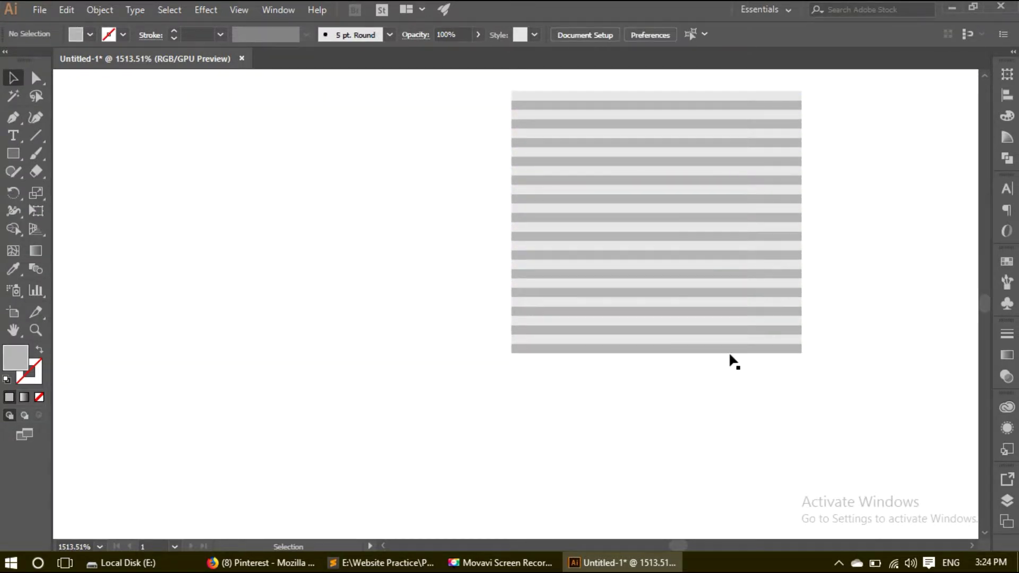
{"action": "left_click_drag", "start_coordinate": [605, 101], "coordinate": [604, 101]}
{"action": "key", "text": "Down"}
{"action": "key", "text": "Down"}
{"action": "key", "text": "Down"}
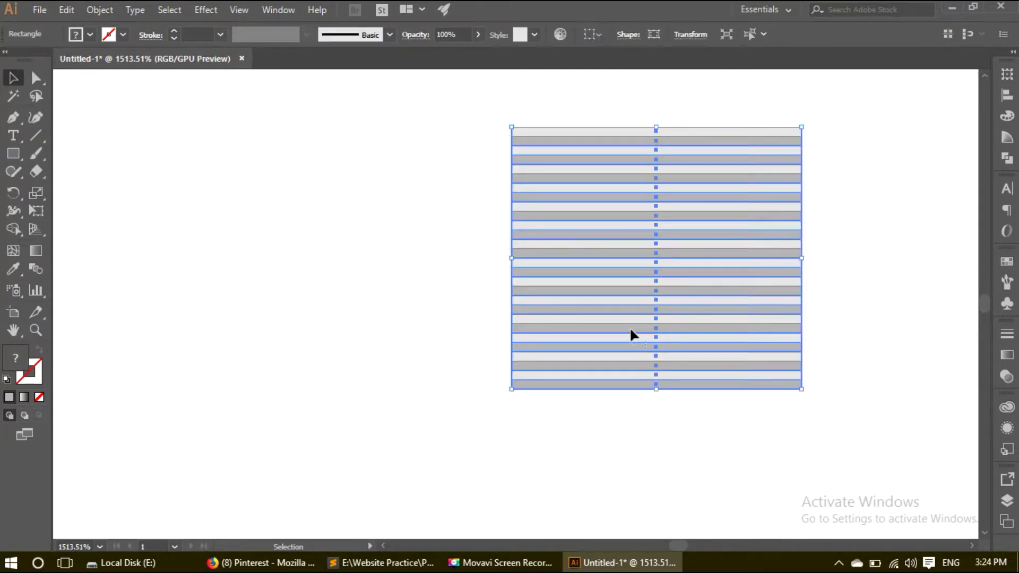
Left-align the grey stripes with the yellow pencil body.
{"action": "left_click", "coordinate": [478, 286]}
{"action": "scroll", "coordinate": [478, 285], "scroll_direction": "down", "scroll_amount": 3}
{"action": "left_click_drag", "start_coordinate": [478, 303], "coordinate": [546, 207]}
{"action": "left_click", "coordinate": [632, 218]}
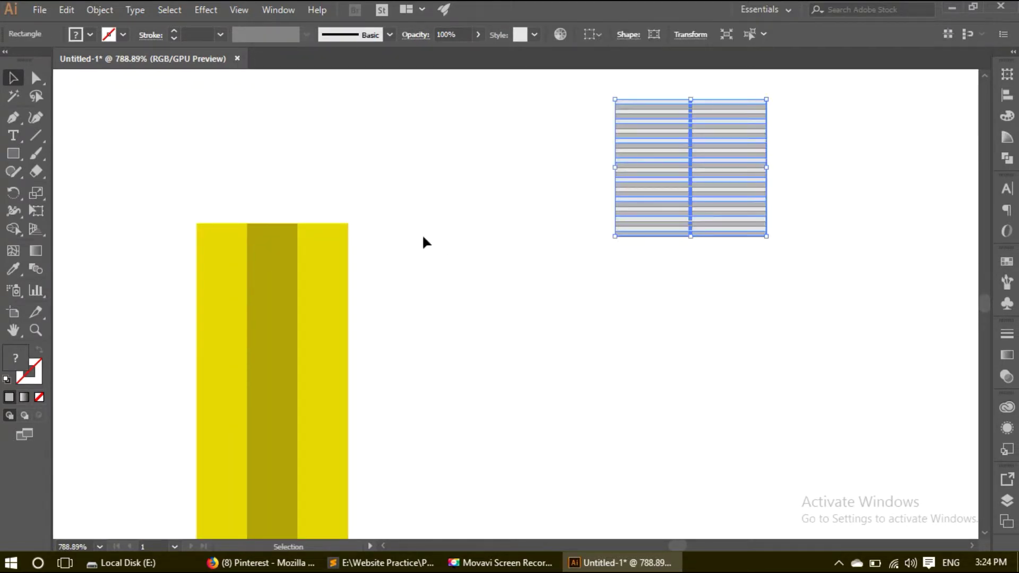
{"action": "left_click_drag", "start_coordinate": [188, 120], "coordinate": [679, 313]}
{"action": "left_click", "coordinate": [360, 297]}
{"action": "left_click_drag", "start_coordinate": [243, 125], "coordinate": [638, 252]}
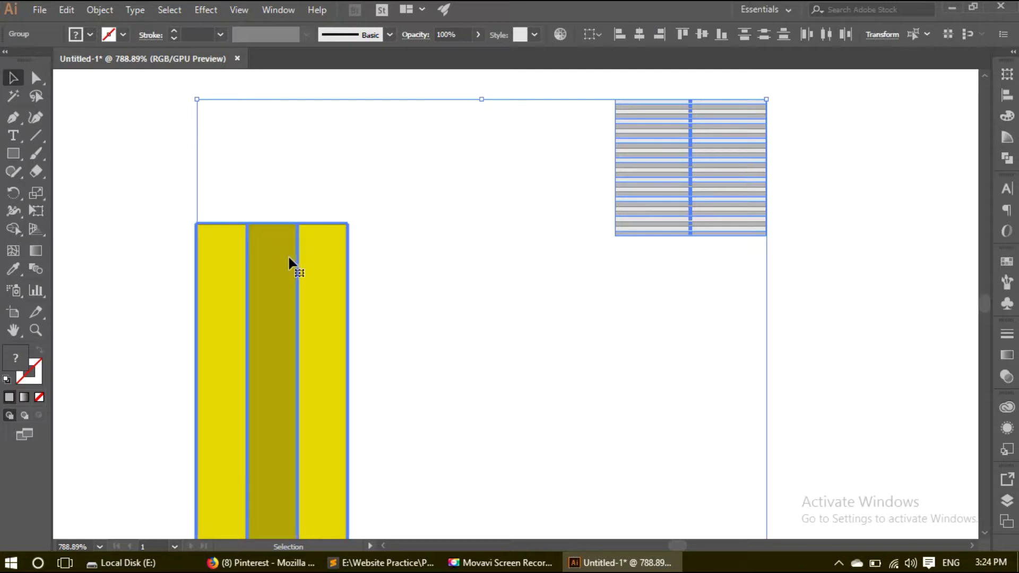
{"action": "left_click", "coordinate": [624, 39]}
Send the stripes behind the yellow pencil body.
{"action": "left_click", "coordinate": [463, 195]}
{"action": "key", "text": "z"}
{"action": "mouse_move", "coordinate": [346, 218]}
{"action": "left_mouse_down"}
{"action": "mouse_move", "coordinate": [662, 280]}
{"action": "mouse_move", "coordinate": [304, 350]}
{"action": "left_mouse_up"}
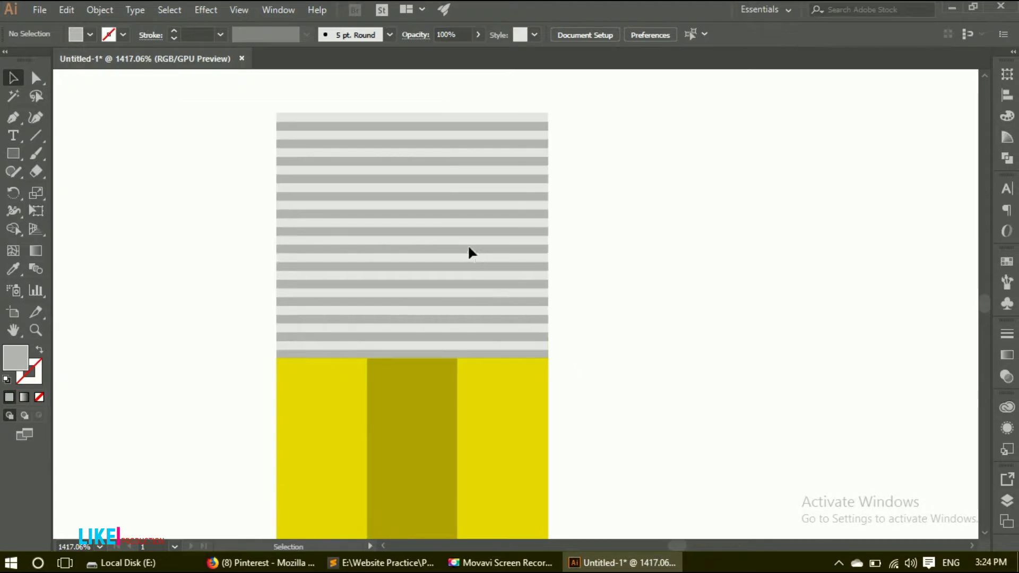
{"action": "right_click", "coordinate": [468, 248]}
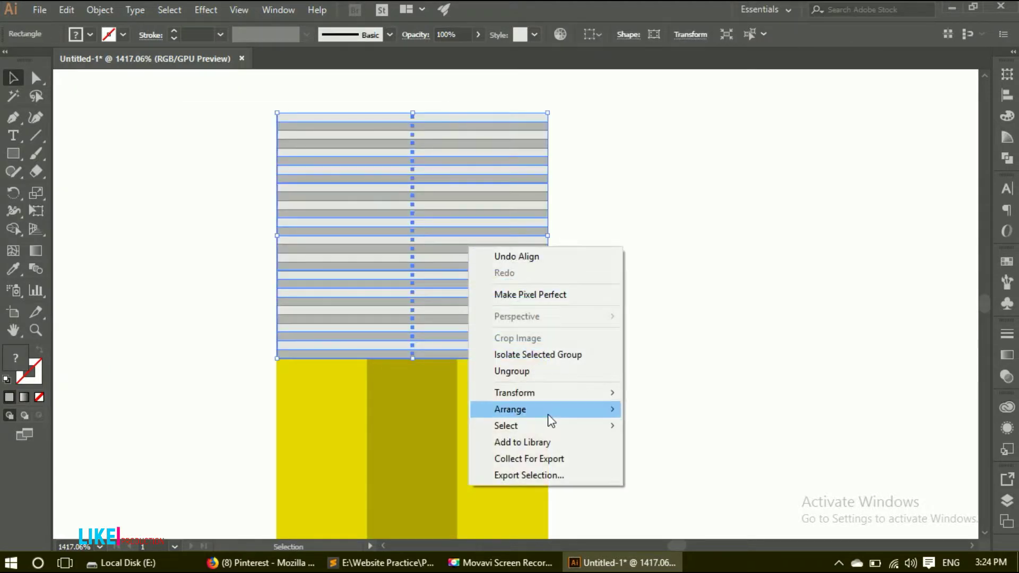
{"action": "left_click", "coordinate": [670, 458]}
Duplicate the stripes group to the right and ungroup the copy.
{"action": "left_click", "coordinate": [626, 344]}
{"action": "key", "text": "z"}
{"action": "left_click_drag", "start_coordinate": [666, 235], "coordinate": [575, 345]}
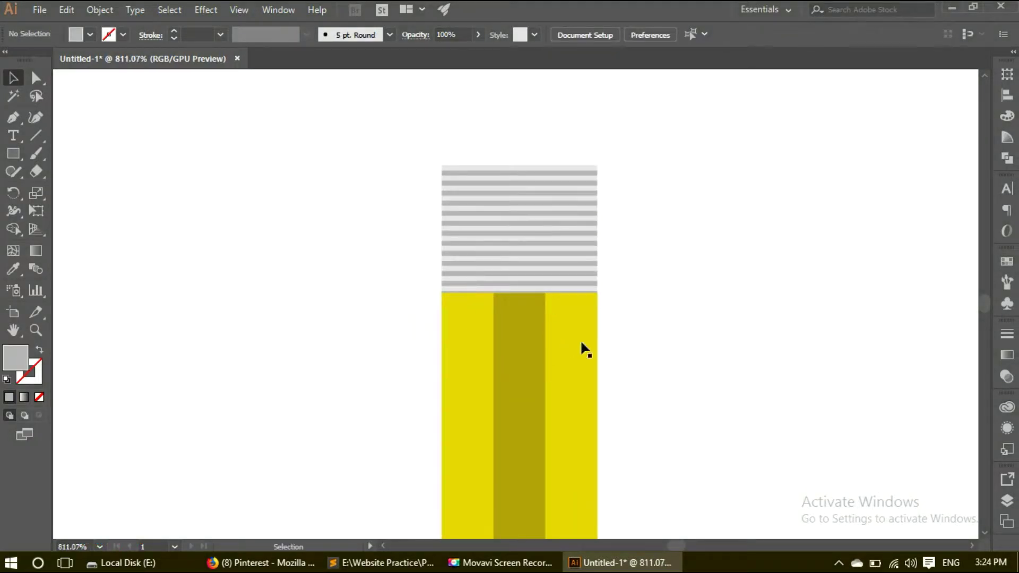
{"action": "left_click_drag", "start_coordinate": [634, 268], "coordinate": [518, 413]}
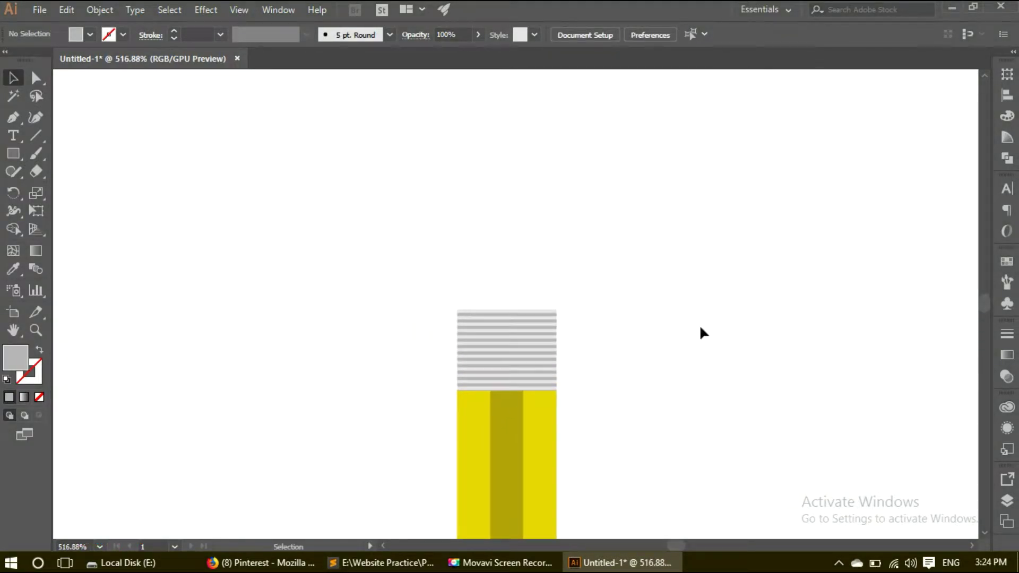
{"action": "left_click", "coordinate": [465, 342]}
{"action": "left_click_drag", "start_coordinate": [494, 342], "coordinate": [665, 341], "text": "alt"}
{"action": "left_click", "coordinate": [740, 353]}
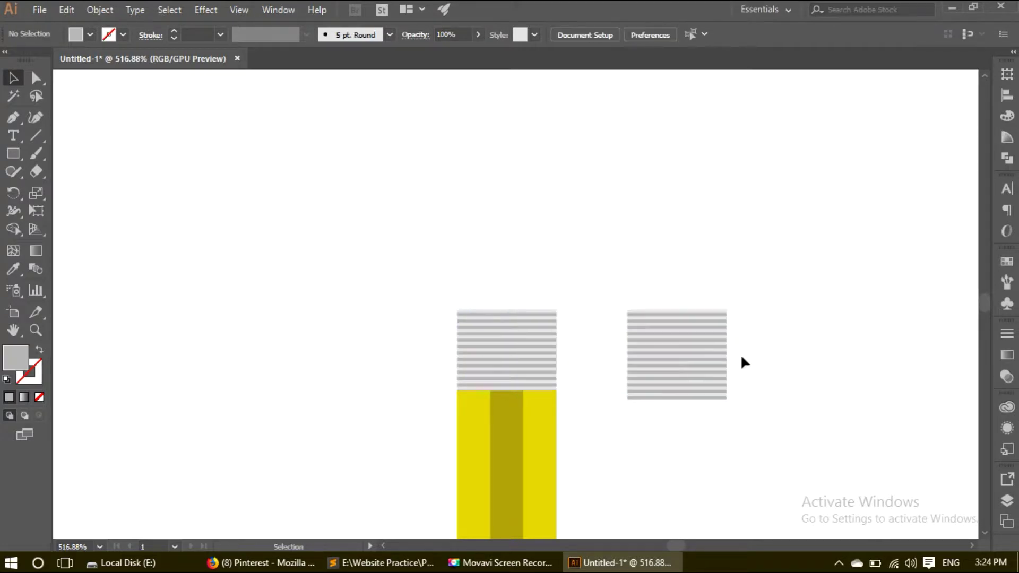
{"action": "right_click", "coordinate": [687, 342]}
{"action": "left_click", "coordinate": [751, 227]}
Delete the extra stripes from the copied group.
{"action": "left_click", "coordinate": [750, 250]}
{"action": "scroll", "coordinate": [690, 345], "scroll_direction": "up", "scroll_amount": 5}
{"action": "left_click_drag", "start_coordinate": [802, 312], "coordinate": [661, 521]}
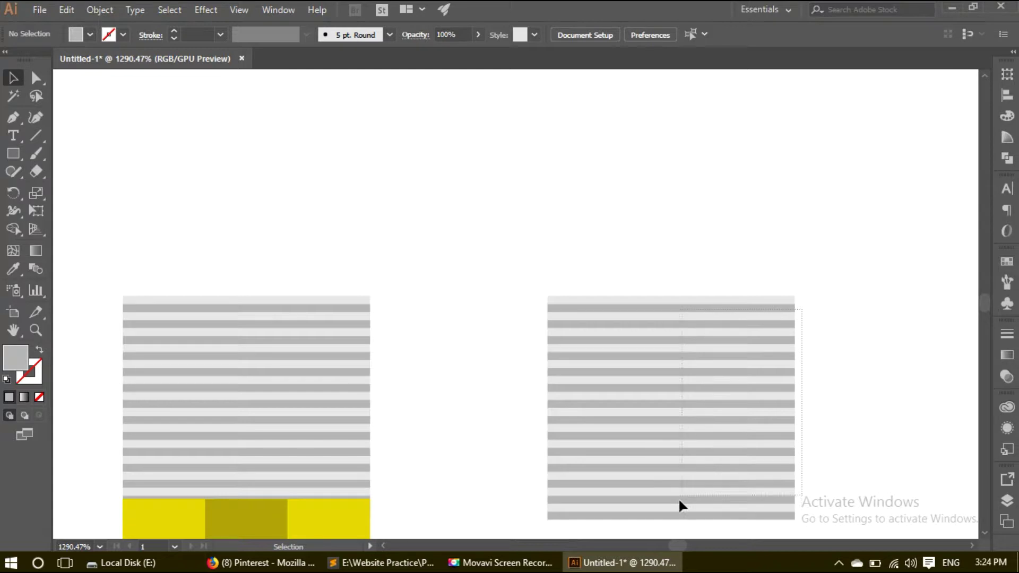
{"action": "key", "text": "Delete"}
Put the light strip on top of the stripe stack and centre them horizontally.
{"action": "left_click_drag", "start_coordinate": [699, 308], "coordinate": [295, 296]}
{"action": "left_click_drag", "start_coordinate": [296, 228], "coordinate": [371, 525]}
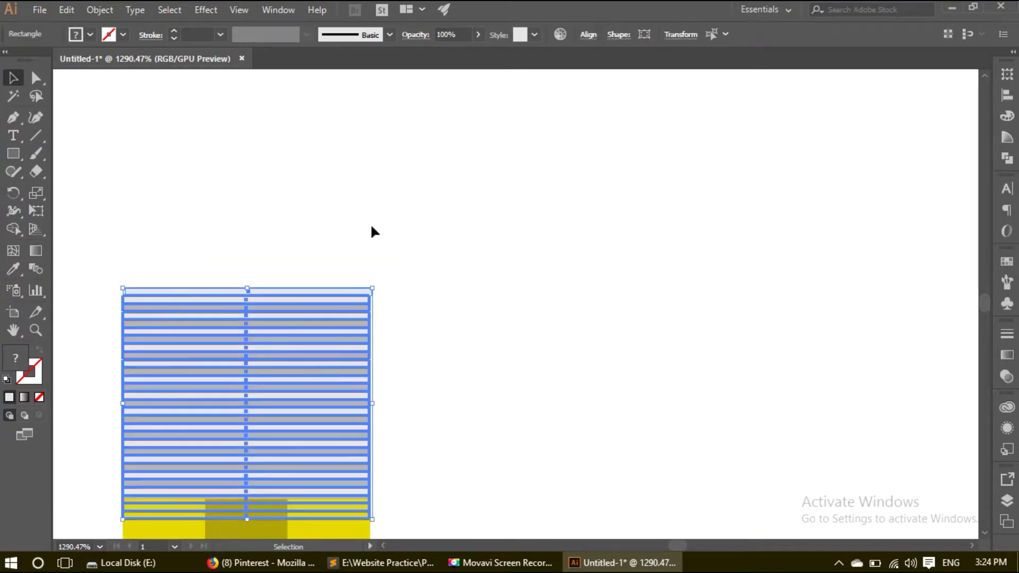
{"action": "left_click", "coordinate": [1007, 95]}
{"action": "left_click", "coordinate": [859, 105]}
{"action": "left_click", "coordinate": [894, 343]}
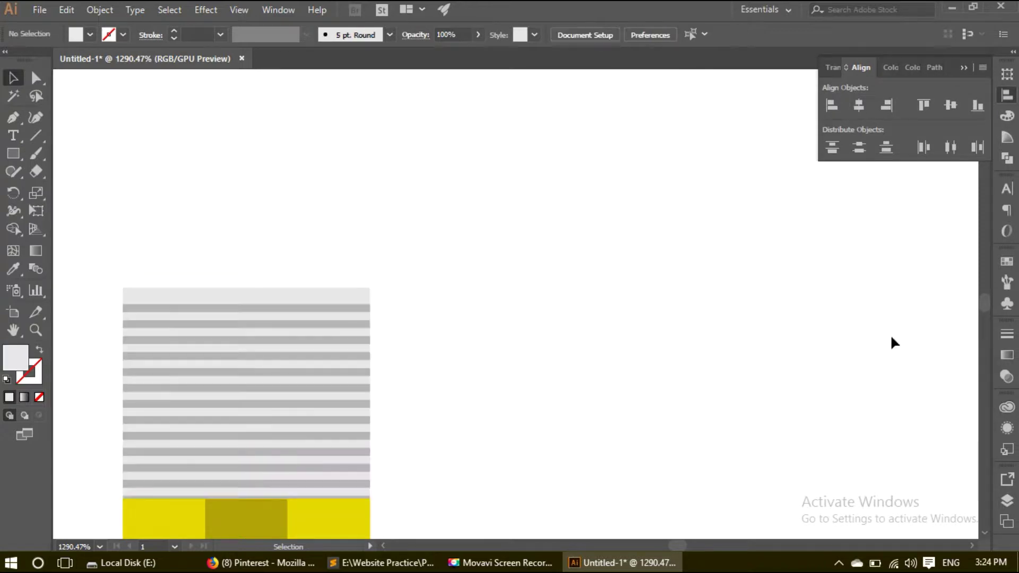
Stretch the top light strip upward into a tall block.
{"action": "left_click", "coordinate": [277, 292]}
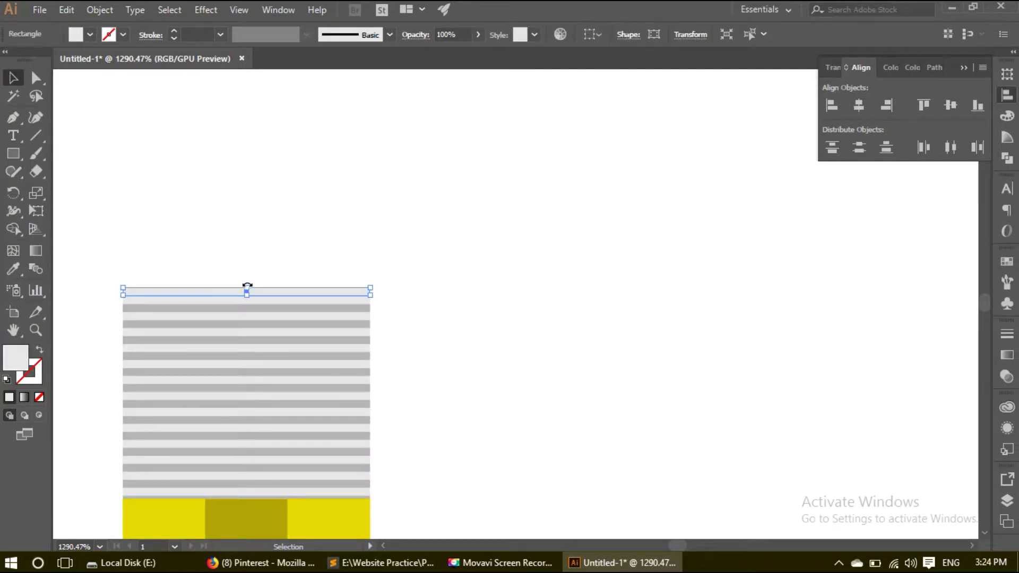
{"action": "left_click_drag", "start_coordinate": [249, 288], "coordinate": [250, 99]}
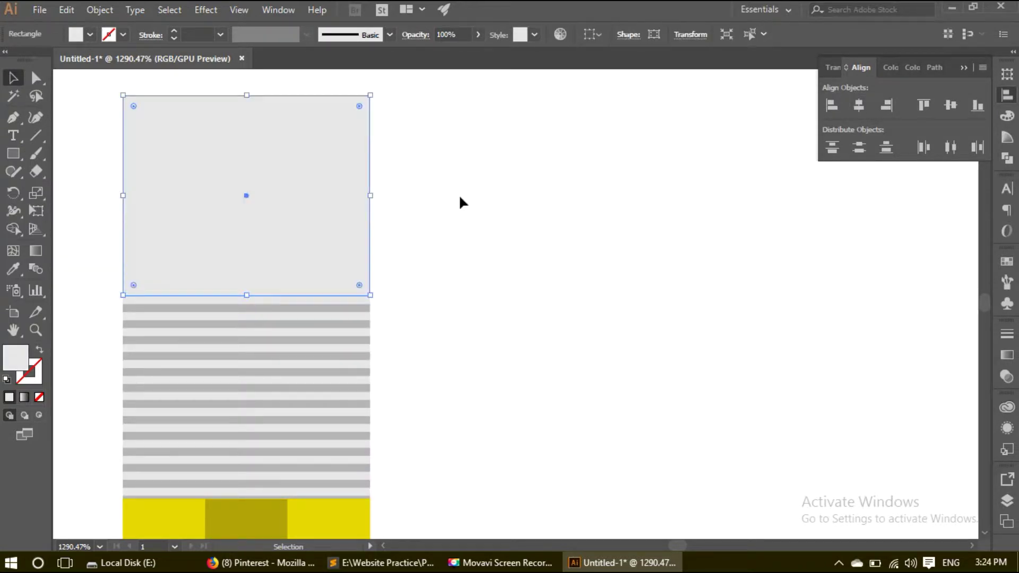
{"action": "left_click", "coordinate": [459, 193]}
{"action": "left_click", "coordinate": [459, 247], "text": "ctrl+alt"}
Fill the tall rectangle with mid grey #727272.
{"action": "left_click", "coordinate": [460, 317]}
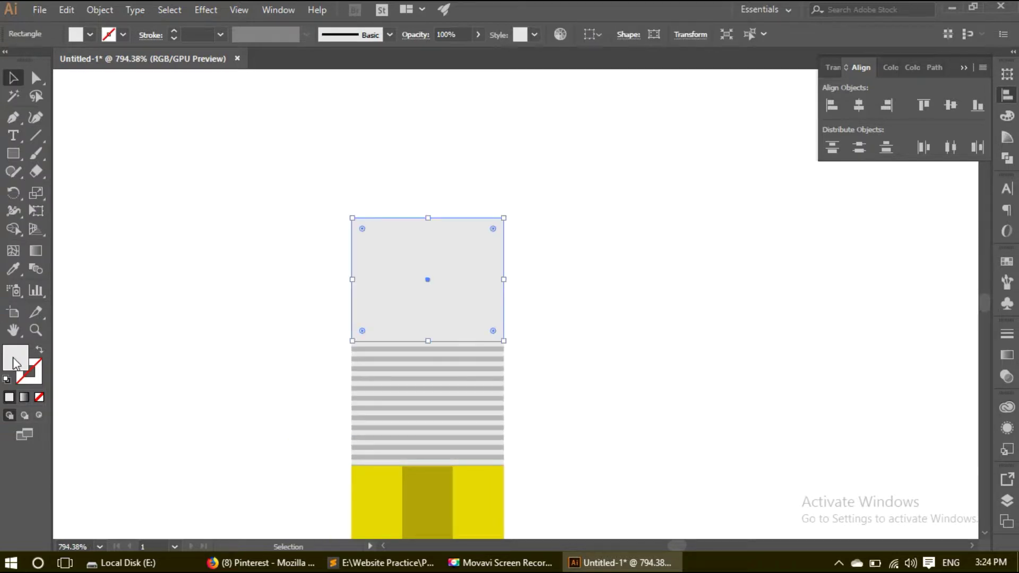
{"action": "double_click", "coordinate": [14, 363]}
{"action": "left_click_drag", "start_coordinate": [644, 212], "coordinate": [646, 299]}
{"action": "left_click", "coordinate": [998, 200]}
{"action": "key", "text": "ctrl+shift+a"}
Round the grey eraser's top corners and stretch it further upward.
{"action": "left_click_drag", "start_coordinate": [530, 247], "coordinate": [526, 243]}
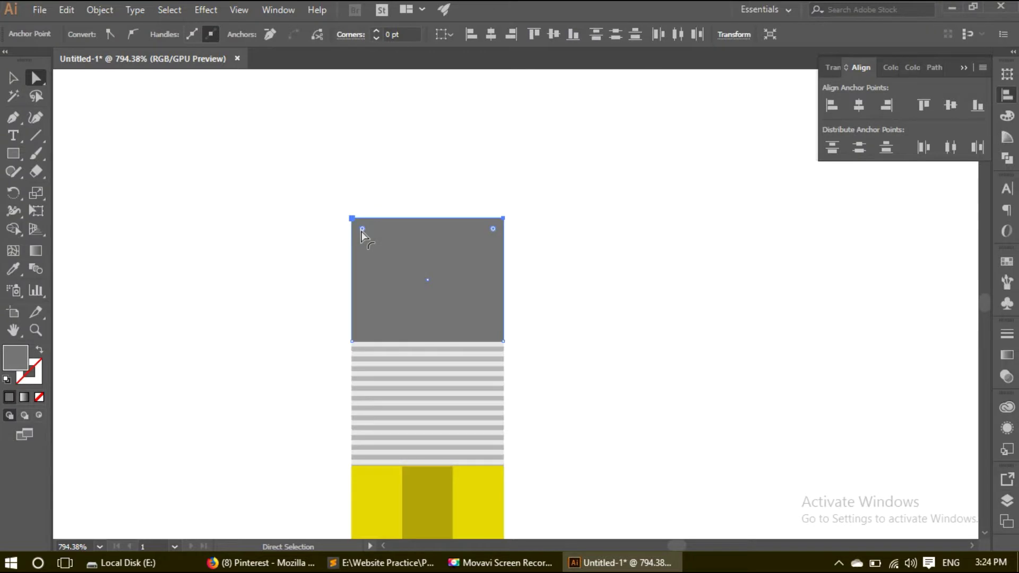
{"action": "left_click", "coordinate": [13, 78]}
{"action": "left_click", "coordinate": [541, 229]}
{"action": "left_click", "coordinate": [419, 226]}
{"action": "mouse_move", "coordinate": [426, 215]}
{"action": "left_mouse_down"}
{"action": "mouse_move", "coordinate": [426, 160]}
{"action": "mouse_move", "coordinate": [598, 448]}
{"action": "left_mouse_up"}
{"action": "key", "text": "ctrl+shift+a"}
{"action": "key", "text": "ctrl+0"}
Group the pencil parts, nudge the pencil right, then ungroup it again.
{"action": "right_click", "coordinate": [525, 366]}
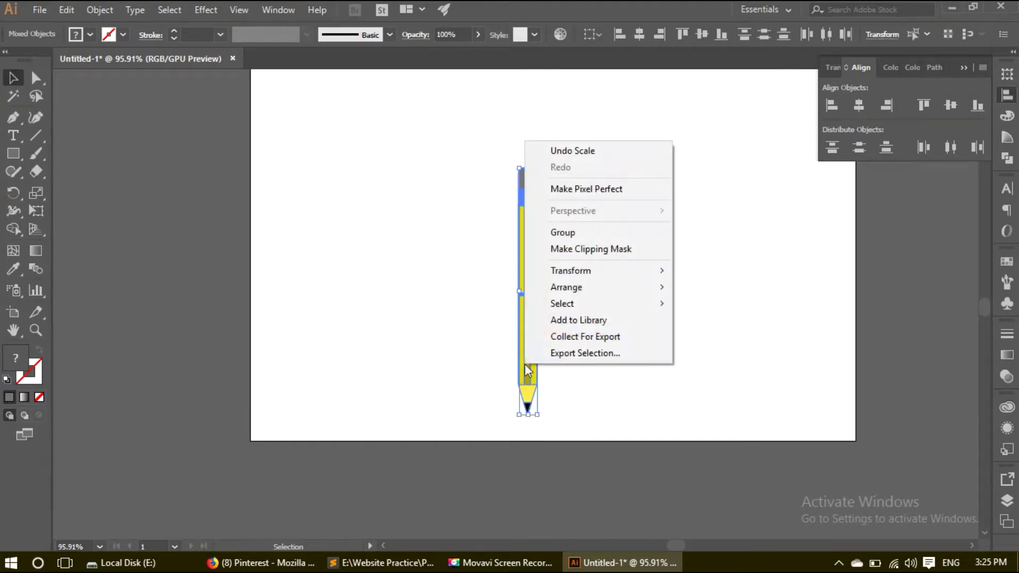
{"action": "left_click", "coordinate": [580, 234]}
{"action": "key", "text": "ctrl+shift+a"}
{"action": "left_click", "coordinate": [588, 313]}
{"action": "mouse_move", "coordinate": [516, 374]}
{"action": "left_mouse_down"}
{"action": "mouse_move", "coordinate": [530, 374]}
{"action": "mouse_move", "coordinate": [484, 375]}
{"action": "left_mouse_up"}
{"action": "right_click", "coordinate": [456, 359]}
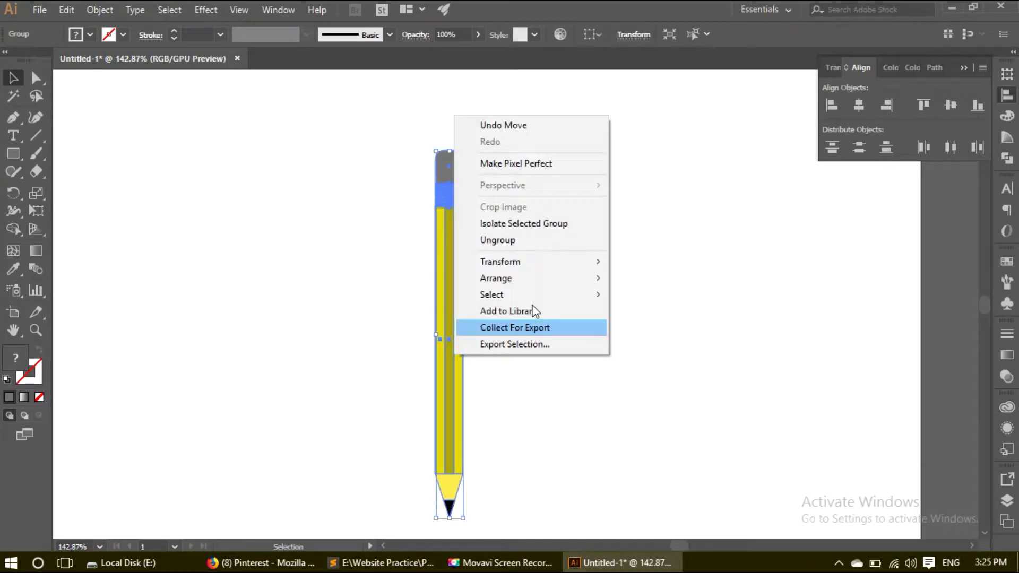
{"action": "left_click", "coordinate": [529, 242]}
{"action": "left_click", "coordinate": [440, 312]}
{"action": "left_click", "coordinate": [451, 306]}
{"action": "right_click", "coordinate": [452, 299]}
{"action": "left_click", "coordinate": [503, 300]}
Fill the two outer yellow body stripes with light blue.
{"action": "left_click", "coordinate": [445, 287]}
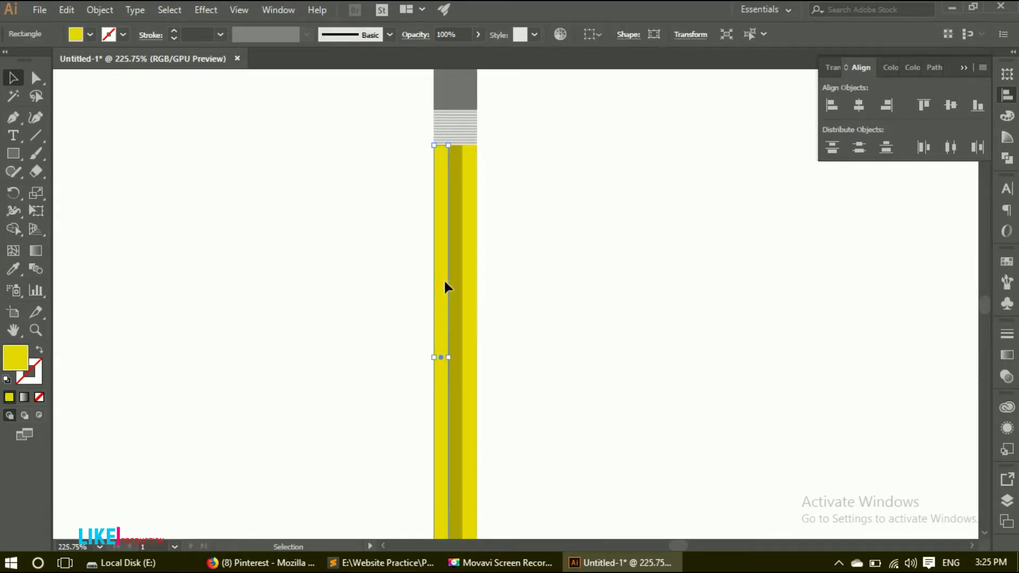
{"action": "left_click", "coordinate": [471, 285], "text": "shift"}
{"action": "left_click", "coordinate": [90, 35]}
{"action": "left_click", "coordinate": [59, 66]}
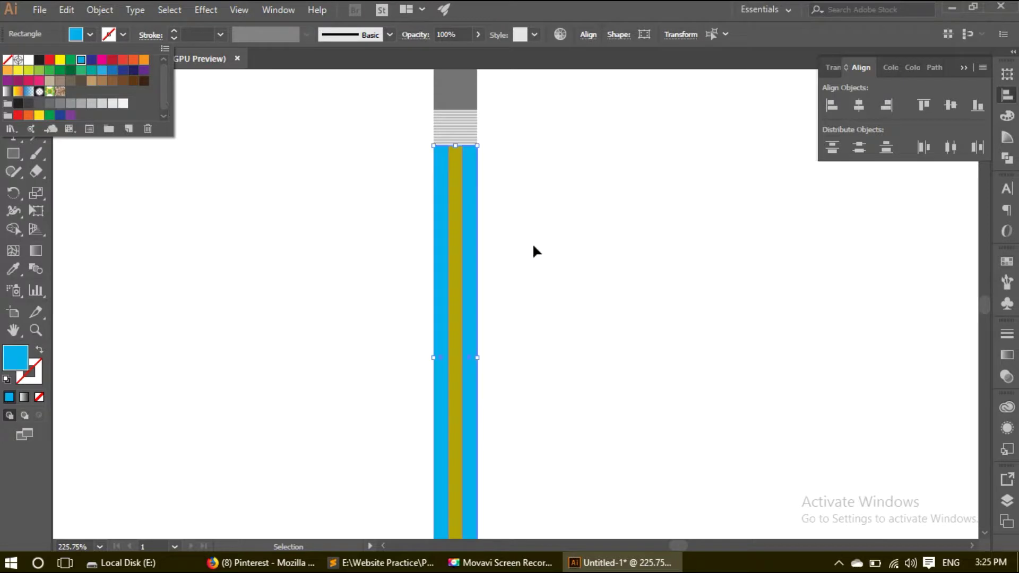
Fill the middle body stripe with a darker blue.
{"action": "left_click", "coordinate": [452, 281]}
{"action": "left_click", "coordinate": [90, 35]}
{"action": "left_click", "coordinate": [102, 70]}
{"action": "left_click", "coordinate": [112, 70]}
{"action": "left_click", "coordinate": [268, 215]}
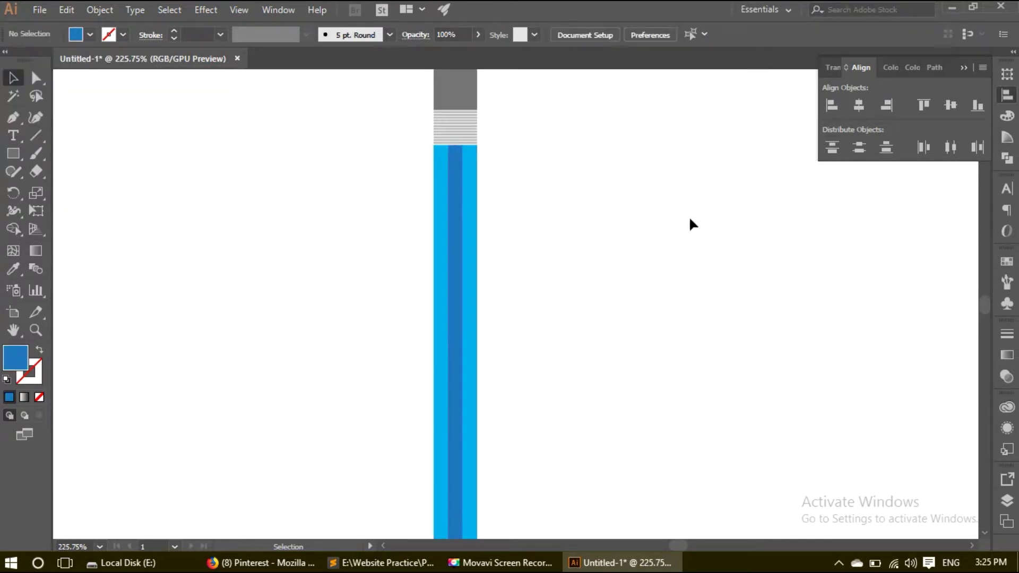
{"action": "scroll", "coordinate": [559, 318], "scroll_direction": "down", "scroll_amount": 3}
{"action": "left_click_drag", "start_coordinate": [560, 318], "coordinate": [488, 280]}
{"action": "key", "text": "ctrl+a"}
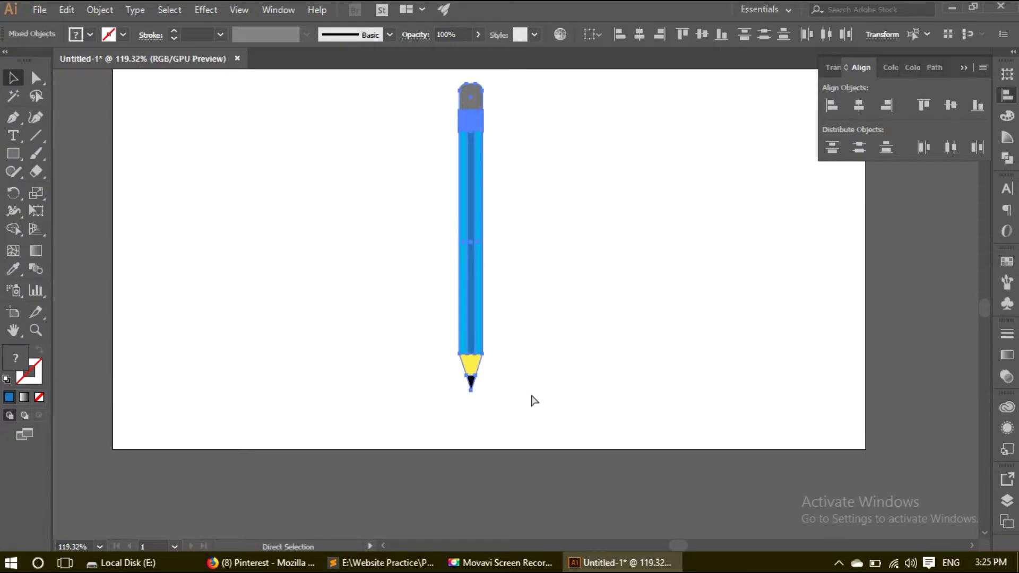
Group the pencil body and tip together.
{"action": "left_click_drag", "start_coordinate": [405, 227], "coordinate": [486, 365]}
{"action": "right_click", "coordinate": [472, 341]}
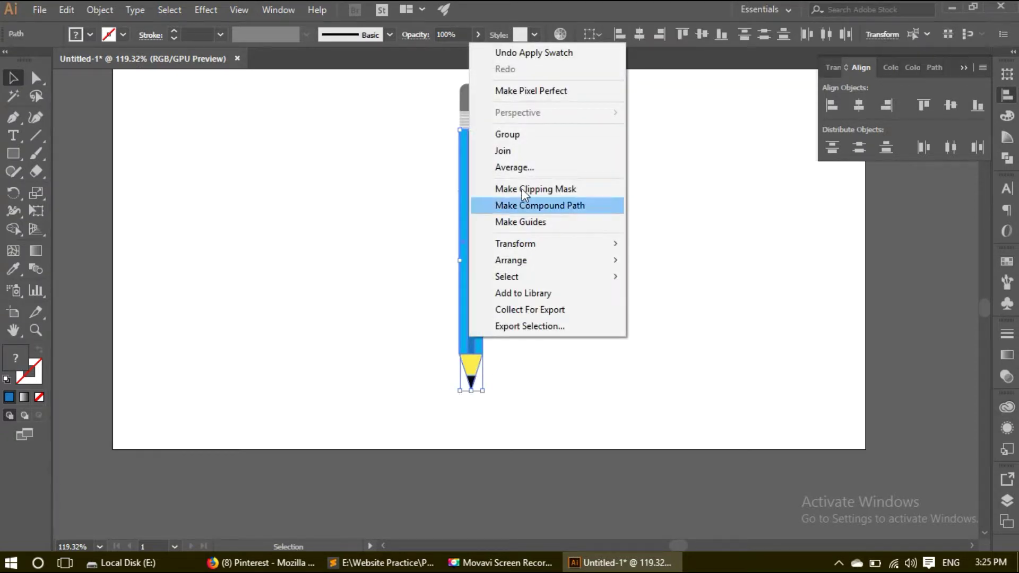
{"action": "left_click", "coordinate": [470, 134]}
Group the eraser with the body and tip into a single pencil object.
{"action": "left_click_drag", "start_coordinate": [421, 98], "coordinate": [537, 376]}
{"action": "right_click", "coordinate": [471, 125]}
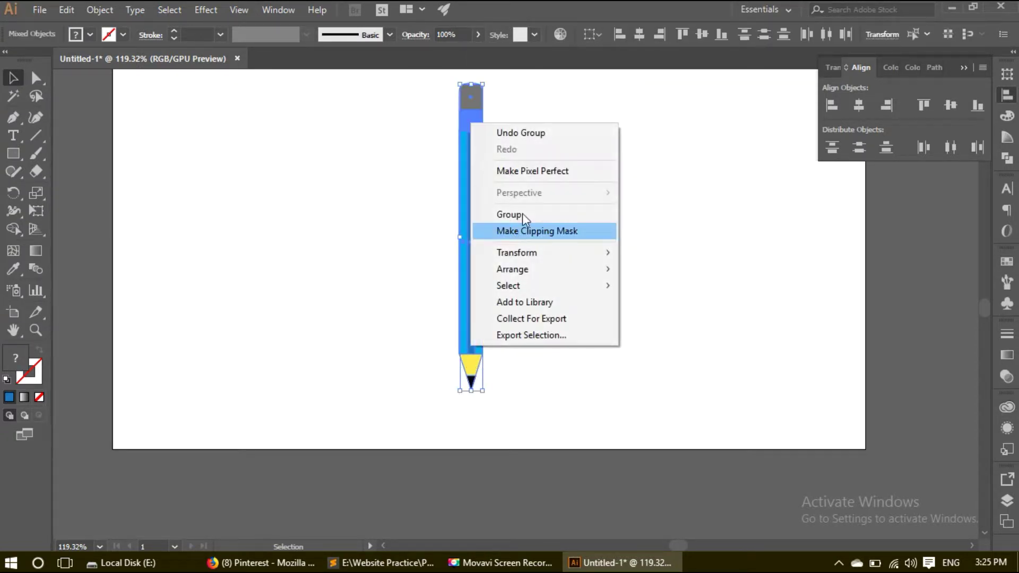
{"action": "left_click", "coordinate": [496, 211]}
{"action": "left_click", "coordinate": [591, 260]}
{"action": "key", "text": "z"}
{"action": "left_click", "coordinate": [963, 68]}
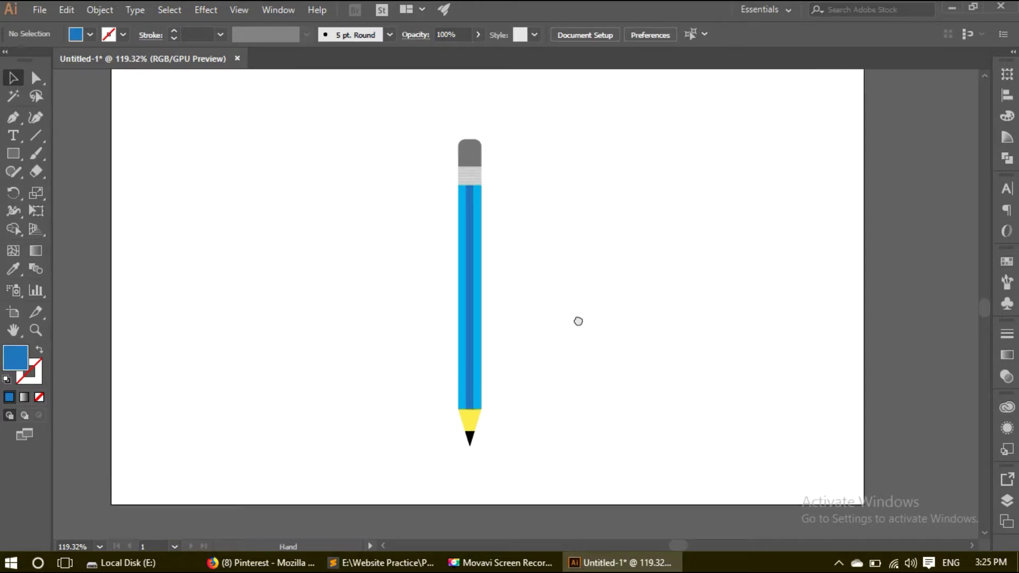
{"action": "key", "text": "z"}
{"action": "left_click", "coordinate": [521, 285]}
{"action": "key", "text": "ctrl+0"}
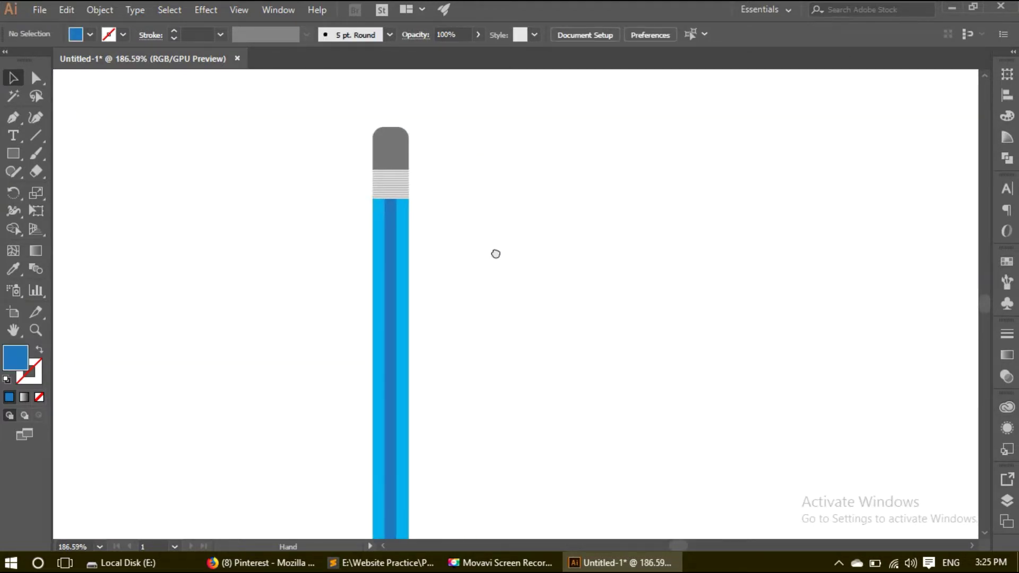
Draw a wide rectangle across the pencil's upper body.
{"action": "key", "text": "v"}
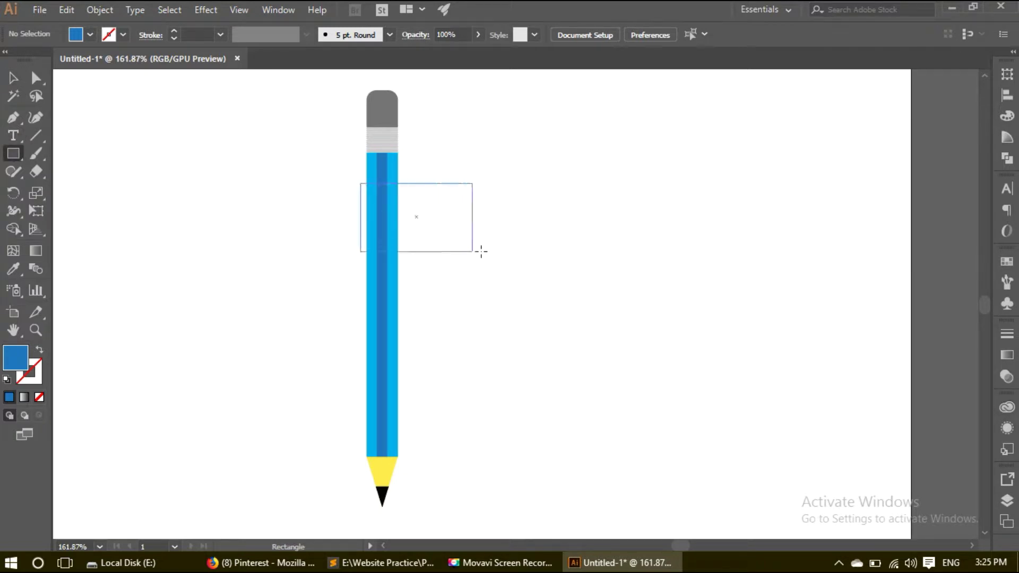
{"action": "left_click_drag", "start_coordinate": [468, 251], "coordinate": [688, 243]}
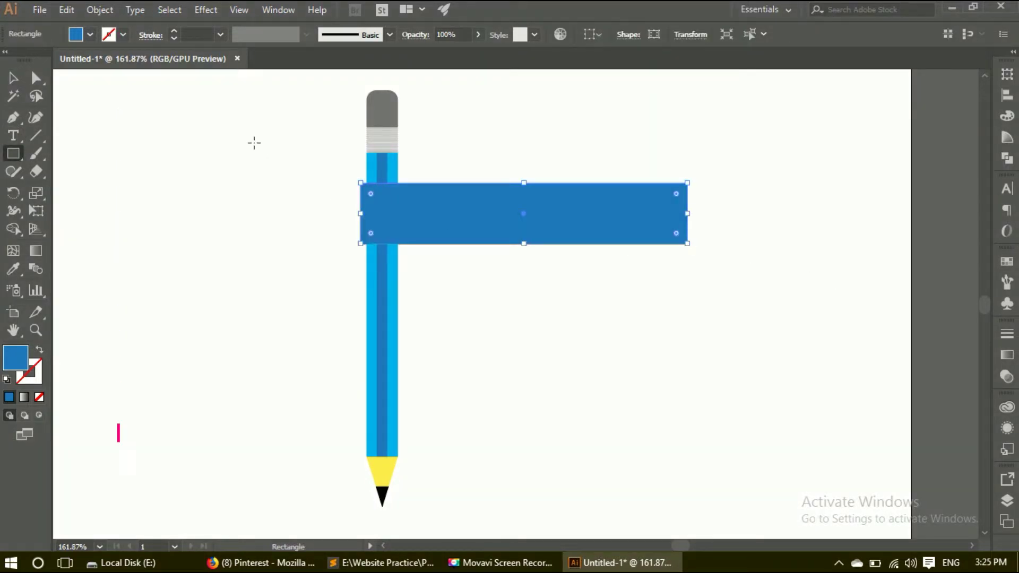
{"action": "left_click", "coordinate": [13, 79]}
{"action": "scroll", "coordinate": [521, 266], "scroll_direction": "up", "scroll_amount": 3}
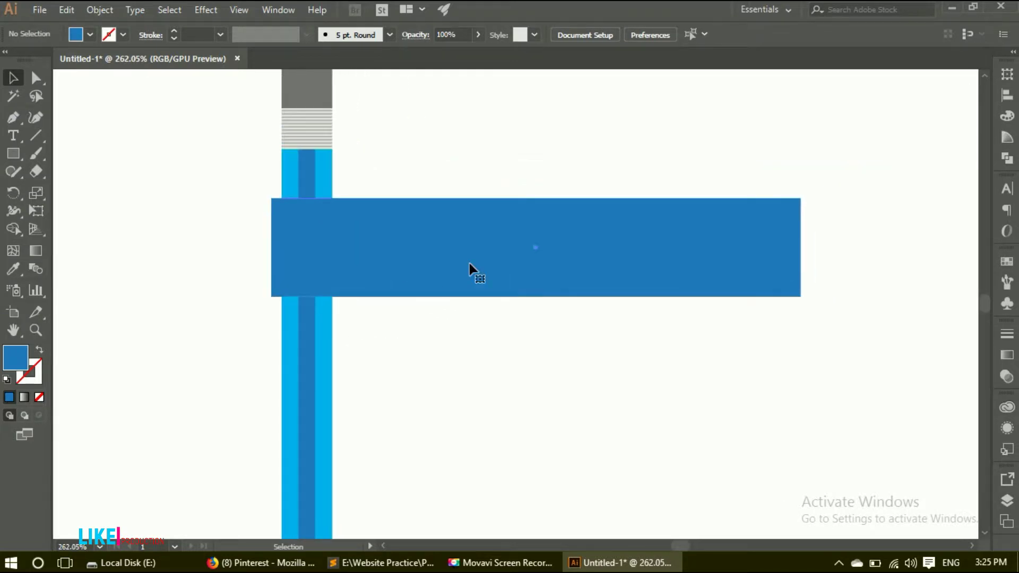
{"action": "left_click_drag", "start_coordinate": [438, 249], "coordinate": [433, 182]}
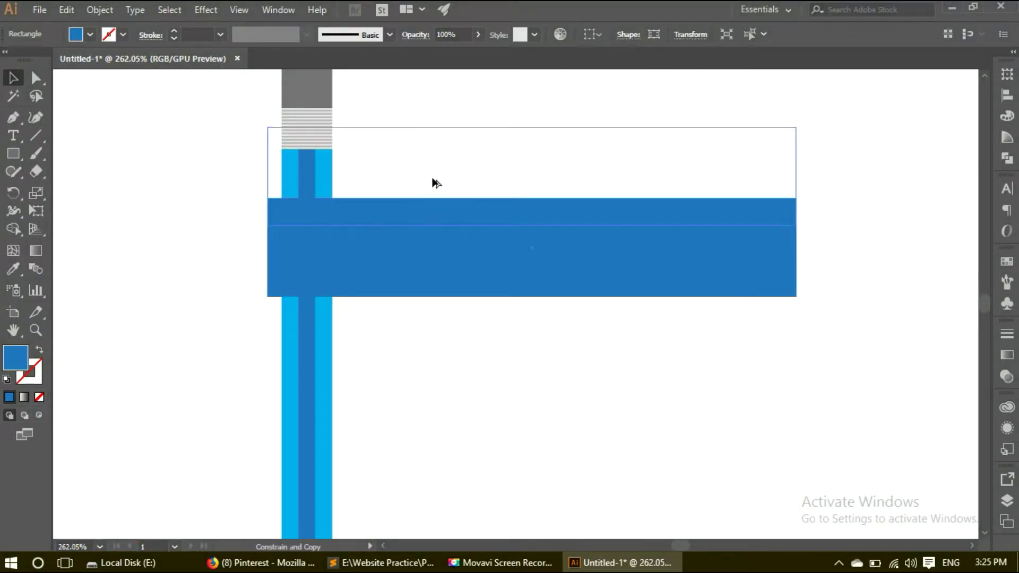
Place a copy just above it and open the lower rectangle's fill Color Picker.
{"action": "left_click", "coordinate": [438, 298]}
{"action": "left_click", "coordinate": [568, 289]}
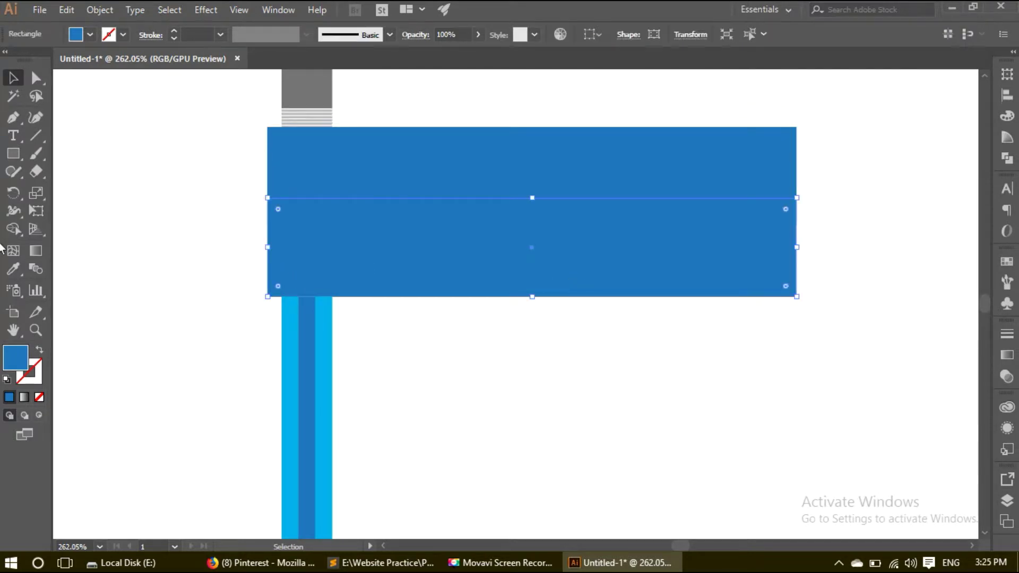
{"action": "double_click", "coordinate": [12, 362]}
{"action": "left_click", "coordinate": [644, 243]}
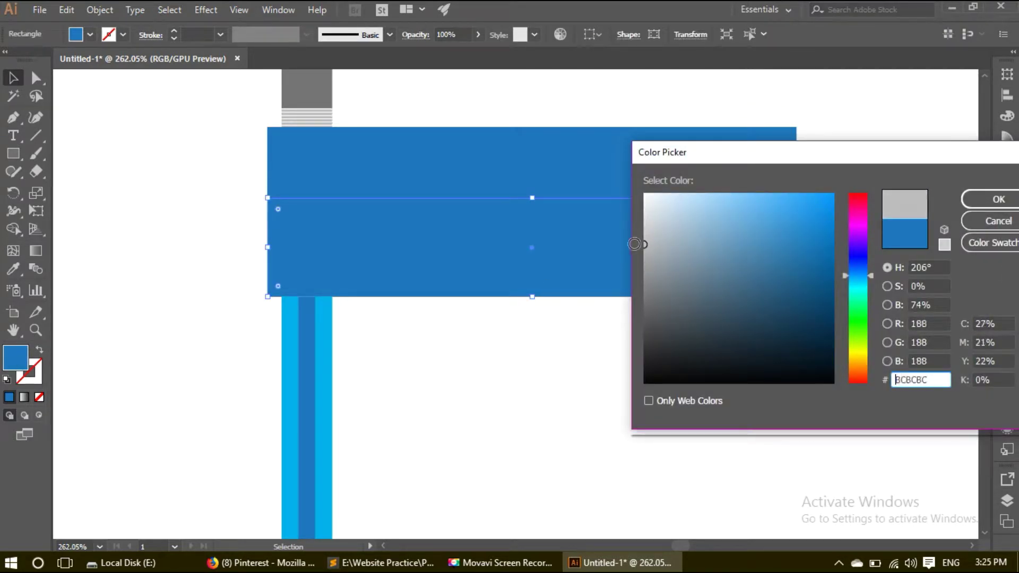
Fill the lower rectangle with a medium green-teal.
{"action": "left_click_drag", "start_coordinate": [648, 213], "coordinate": [642, 210]}
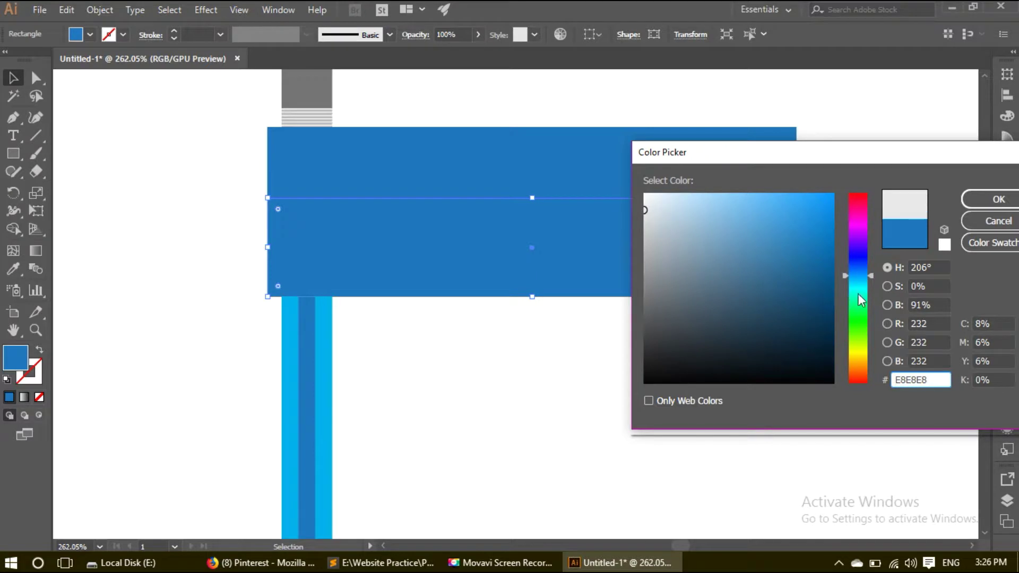
{"action": "left_click_drag", "start_coordinate": [859, 299], "coordinate": [862, 297]}
{"action": "mouse_move", "coordinate": [759, 229]}
{"action": "left_mouse_down"}
{"action": "mouse_move", "coordinate": [731, 207]}
{"action": "mouse_move", "coordinate": [747, 189]}
{"action": "left_mouse_up"}
{"action": "left_click", "coordinate": [988, 201]}
{"action": "left_click", "coordinate": [697, 212]}
{"action": "left_click", "coordinate": [425, 282]}
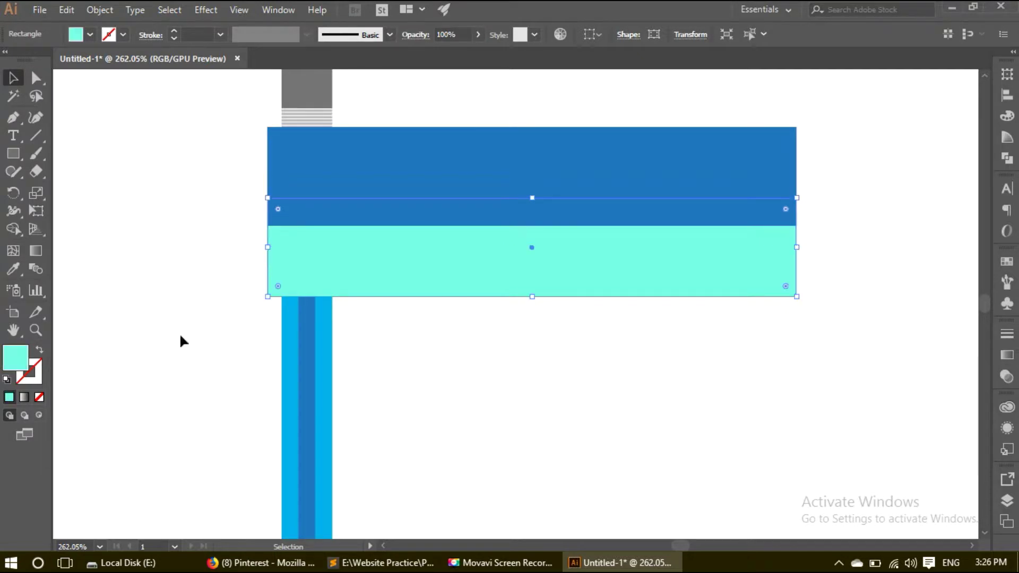
{"action": "double_click", "coordinate": [21, 371]}
{"action": "left_click", "coordinate": [827, 261]}
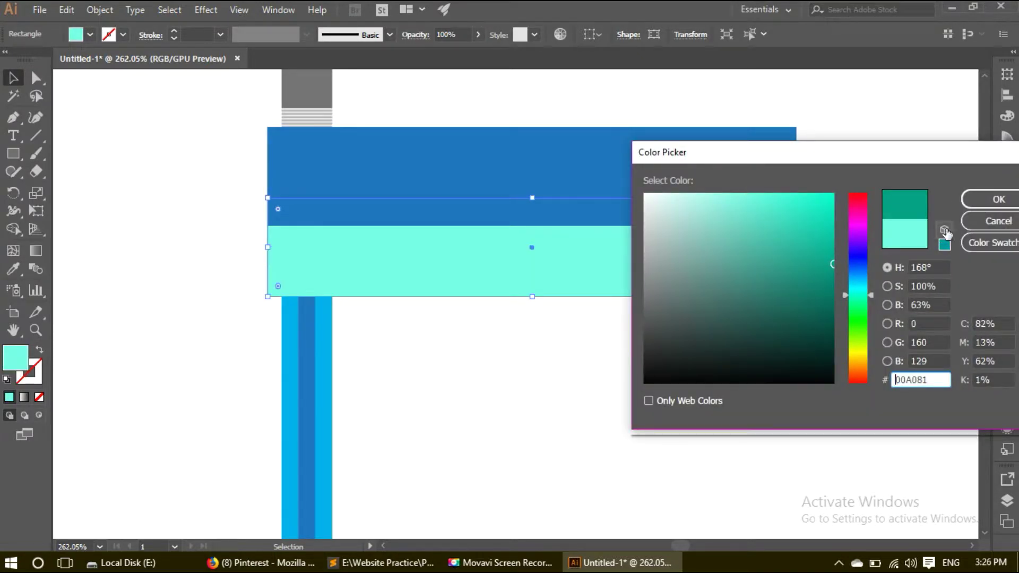
{"action": "left_click", "coordinate": [825, 236]}
{"action": "left_click", "coordinate": [961, 203]}
Fill the upper rectangle bright cyan and narrow it to the pencil's width.
{"action": "left_click", "coordinate": [477, 170]}
{"action": "double_click", "coordinate": [16, 357]}
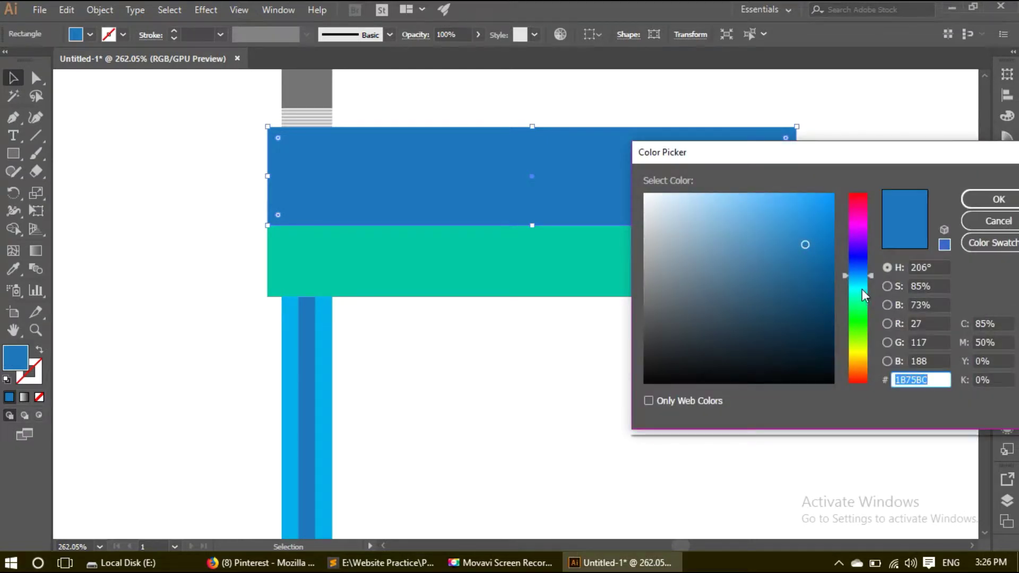
{"action": "left_click", "coordinate": [860, 286]}
{"action": "left_click_drag", "start_coordinate": [782, 205], "coordinate": [767, 193]}
{"action": "left_click", "coordinate": [997, 199]}
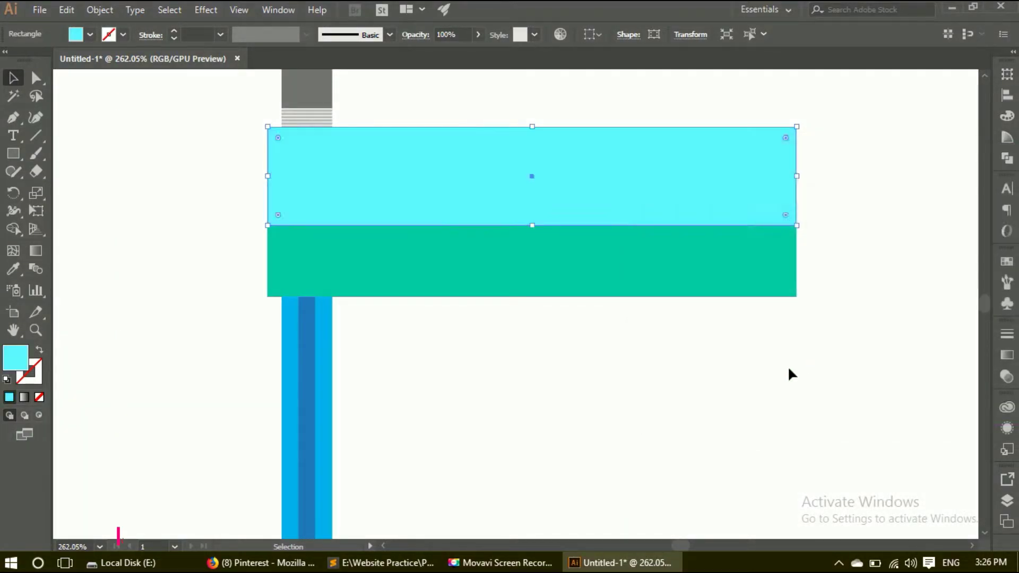
{"action": "left_click_drag", "start_coordinate": [393, 205], "coordinate": [387, 221]}
{"action": "left_click", "coordinate": [432, 409]}
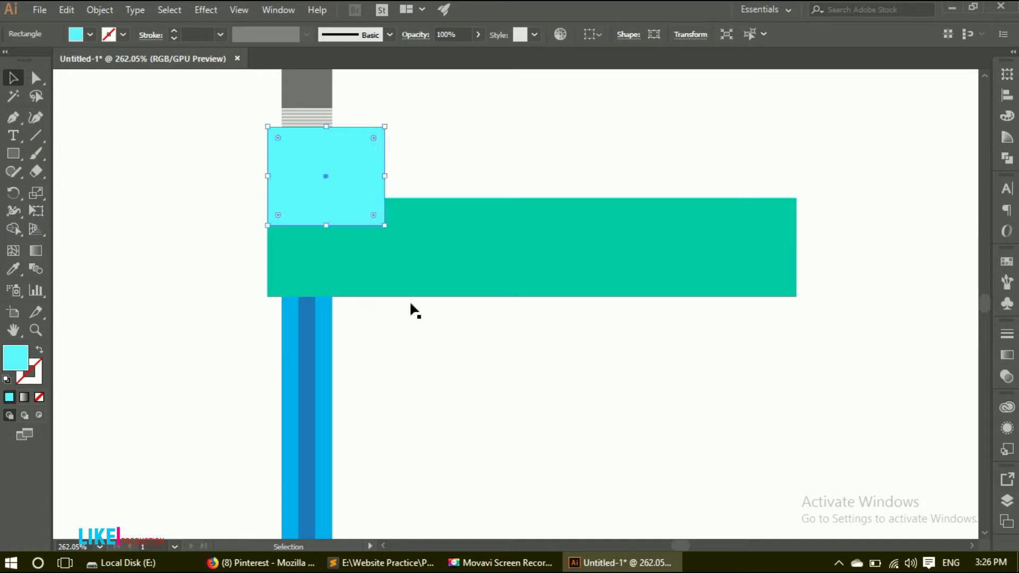
Move the cyan square down onto the left end of the green band.
{"action": "left_click", "coordinate": [330, 302]}
{"action": "left_click", "coordinate": [461, 295]}
{"action": "left_click", "coordinate": [353, 192], "text": "shift"}
{"action": "left_click_drag", "start_coordinate": [354, 192], "coordinate": [339, 244]}
{"action": "left_click", "coordinate": [516, 447]}
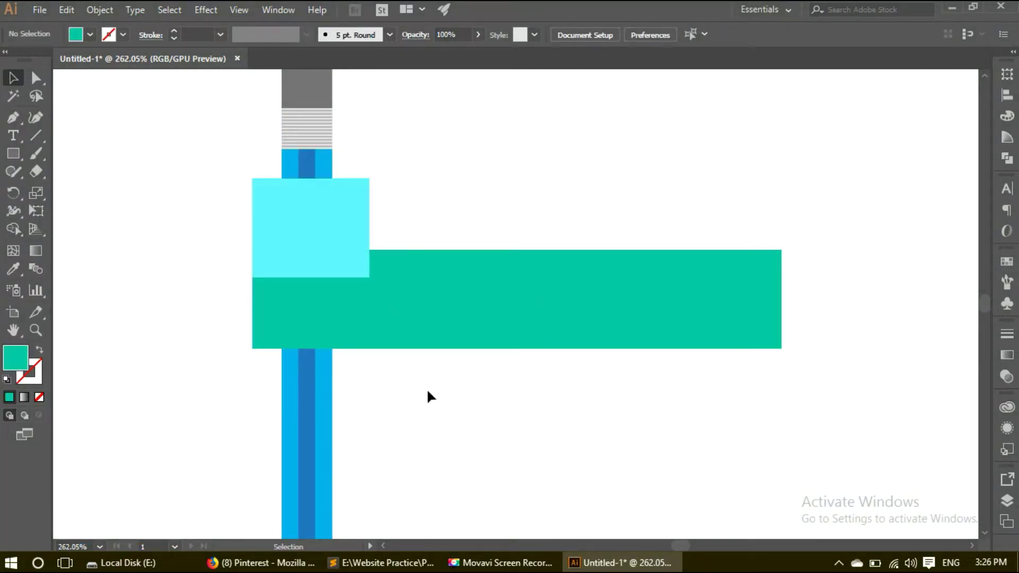
{"action": "left_click", "coordinate": [358, 271]}
{"action": "left_click", "coordinate": [466, 398]}
{"action": "left_click_drag", "start_coordinate": [349, 238], "coordinate": [363, 293]}
{"action": "left_click", "coordinate": [512, 433]}
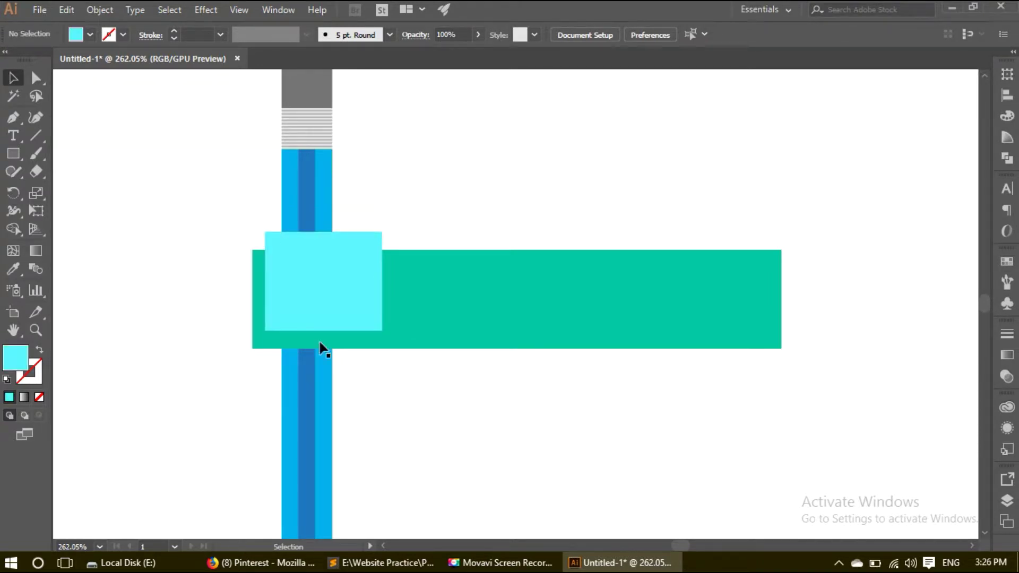
{"action": "left_click", "coordinate": [275, 293], "text": "ctrl"}
{"action": "left_click", "coordinate": [381, 284]}
{"action": "key", "text": "p"}
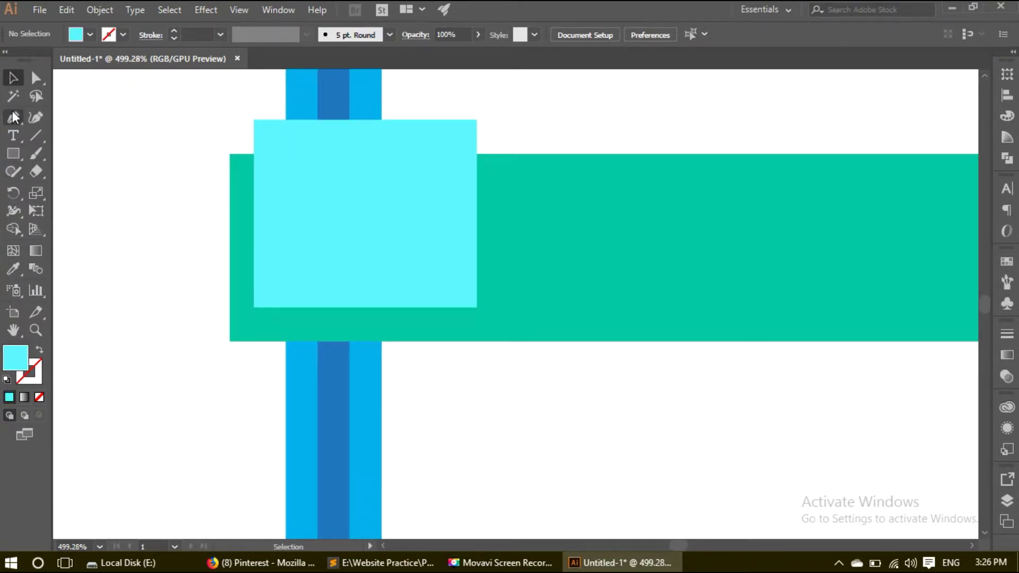
Draw a slanted side face against the cyan square's left edge with the Pen tool.
{"action": "left_click", "coordinate": [230, 340]}
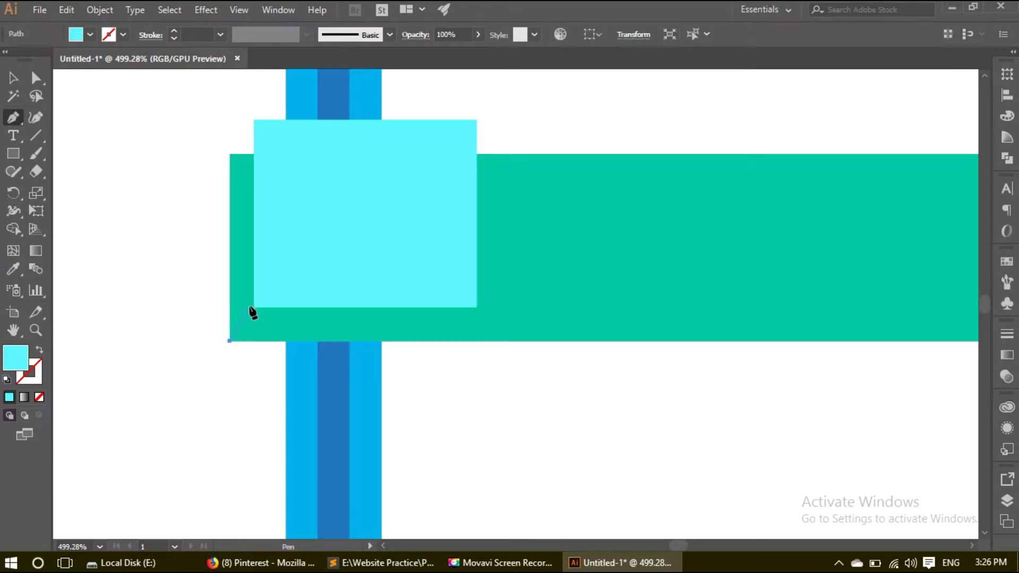
{"action": "left_click", "coordinate": [254, 306]}
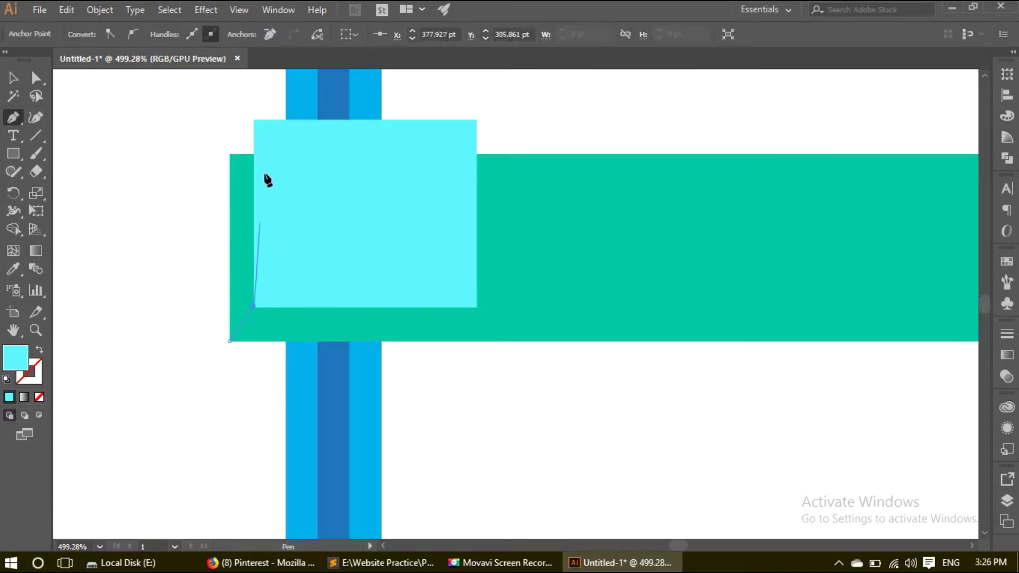
{"action": "left_click", "coordinate": [253, 120]}
{"action": "left_click", "coordinate": [229, 154]}
{"action": "left_click", "coordinate": [229, 341]}
{"action": "key", "text": "v"}
{"action": "left_click", "coordinate": [127, 271]}
{"action": "scroll", "coordinate": [210, 306], "scroll_direction": "down", "scroll_amount": 3, "text": "alt"}
{"action": "mouse_move", "coordinate": [209, 307]}
{"action": "left_mouse_down"}
{"action": "mouse_move", "coordinate": [226, 345]}
{"action": "mouse_move", "coordinate": [141, 363]}
{"action": "left_mouse_up"}
Fill the new side face with darker teal #22BAB6.
{"action": "left_click", "coordinate": [168, 298]}
{"action": "double_click", "coordinate": [16, 357]}
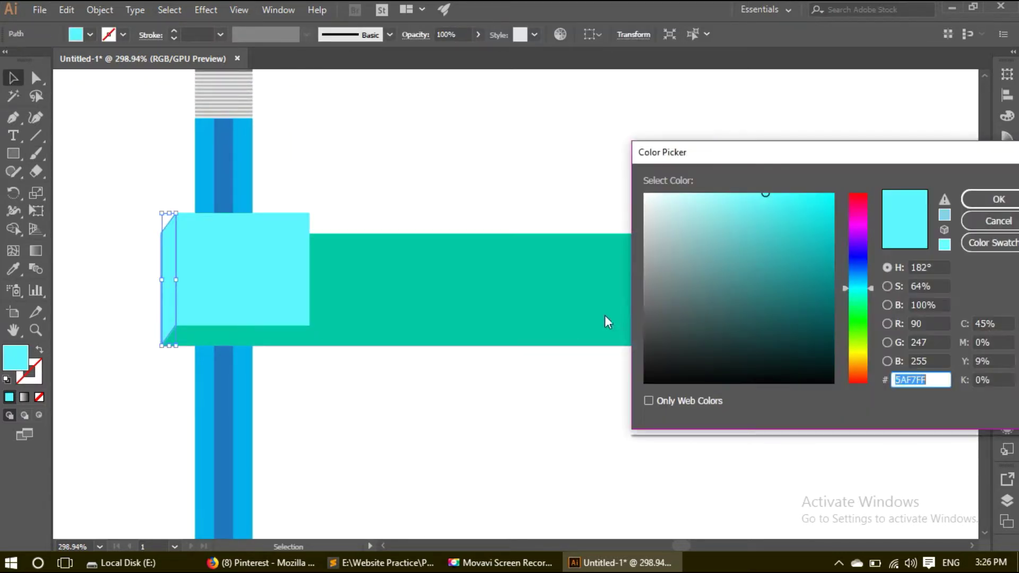
{"action": "type", "text": "4DE8E8"}
{"action": "key", "text": "Return"}
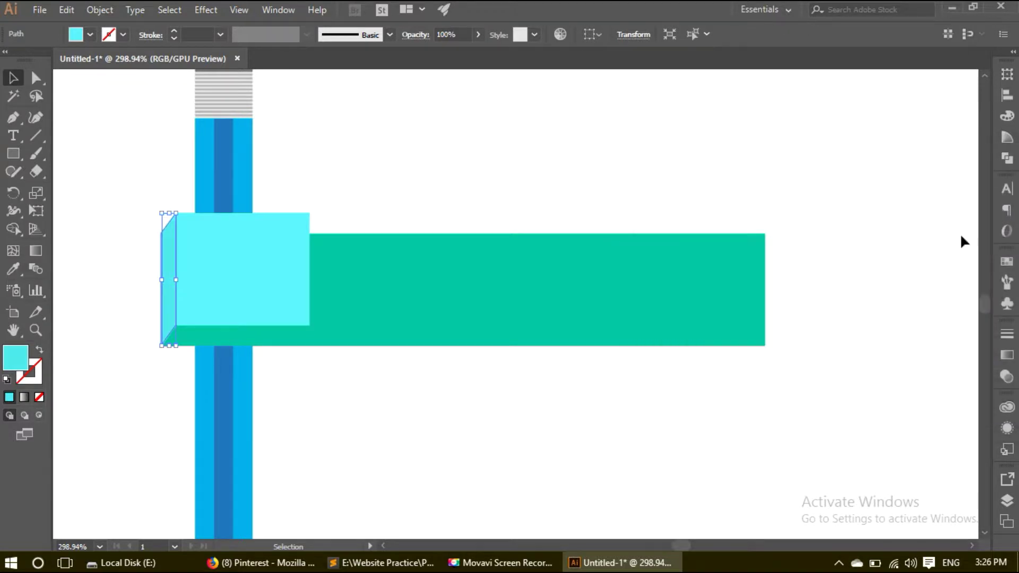
{"action": "left_click", "coordinate": [173, 303]}
{"action": "double_click", "coordinate": [16, 357]}
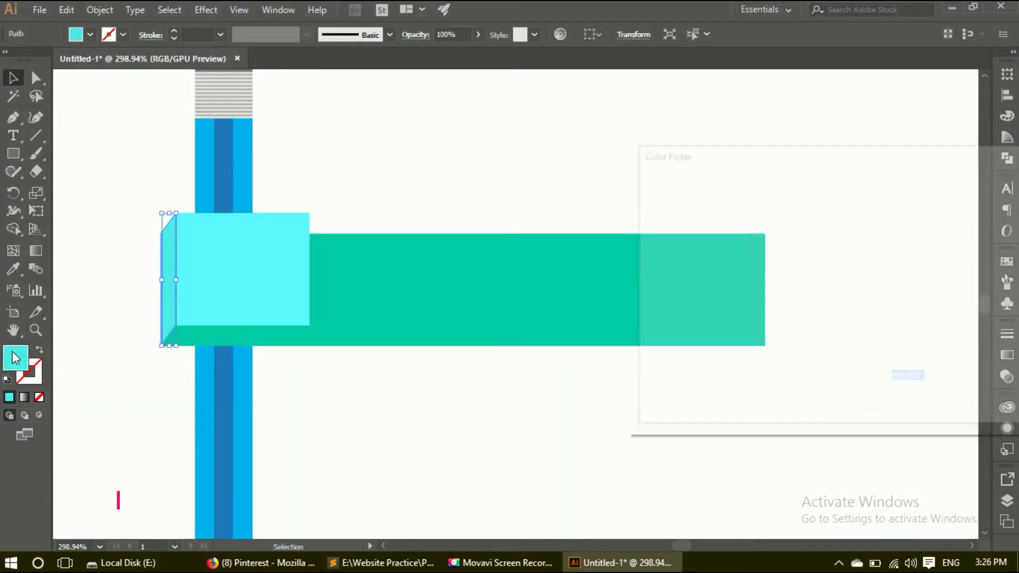
{"action": "type", "text": "22BAB6"}
{"action": "key", "text": "Return"}
{"action": "left_click", "coordinate": [650, 392]}
Darken the band fill to #006854 and send it behind the pencil.
{"action": "left_click", "coordinate": [477, 340]}
{"action": "double_click", "coordinate": [18, 364]}
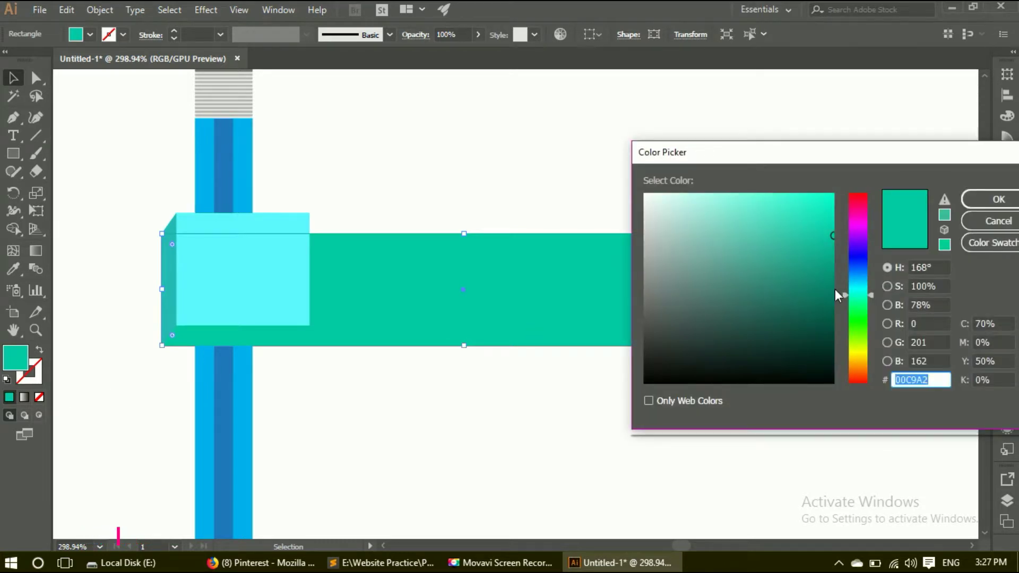
{"action": "left_click_drag", "start_coordinate": [836, 295], "coordinate": [833, 306]}
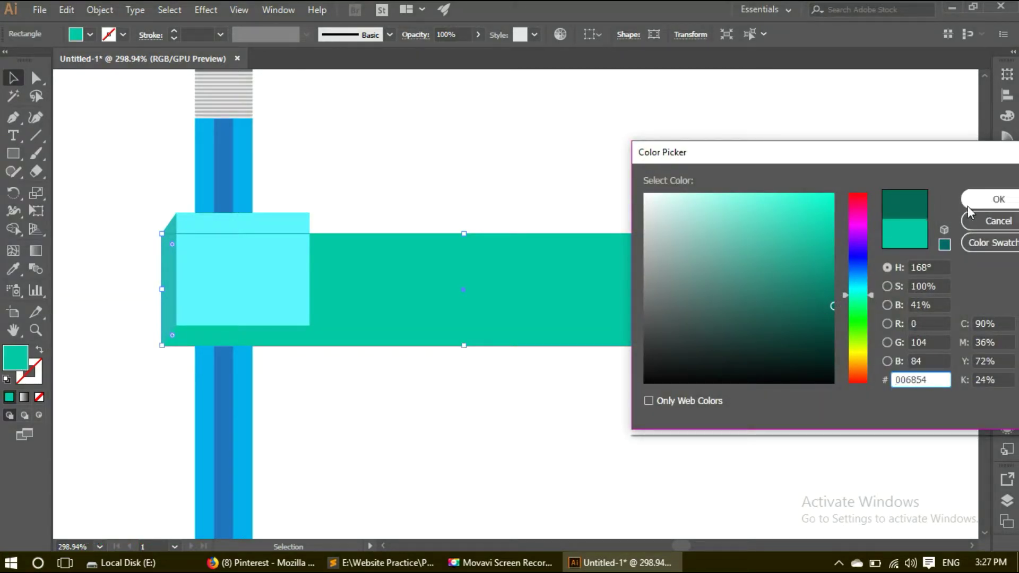
{"action": "left_click", "coordinate": [969, 211]}
{"action": "left_click", "coordinate": [547, 439]}
{"action": "right_click", "coordinate": [463, 344]}
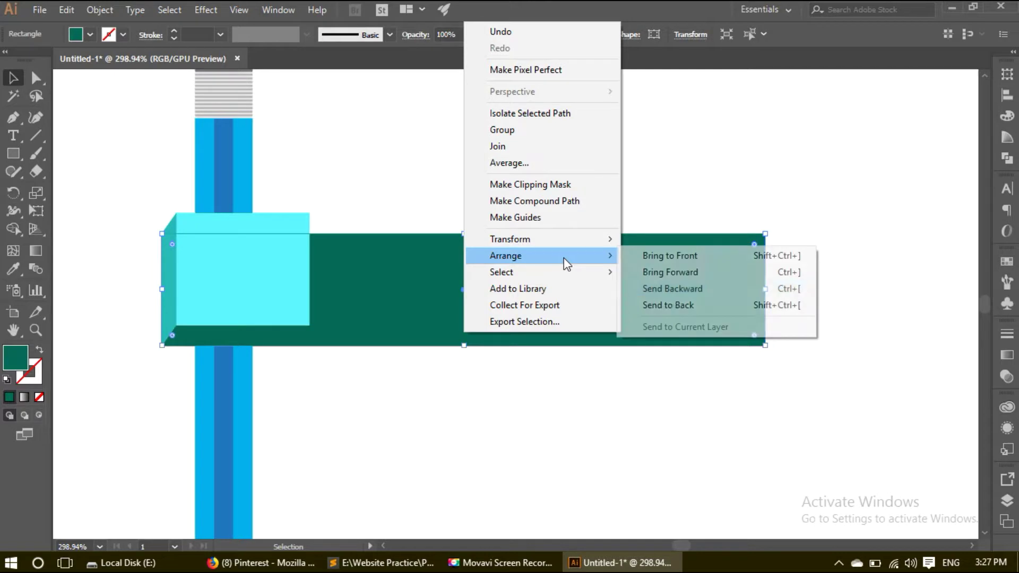
{"action": "left_click", "coordinate": [670, 304]}
{"action": "left_click", "coordinate": [501, 446]}
{"action": "left_click", "coordinate": [260, 302]}
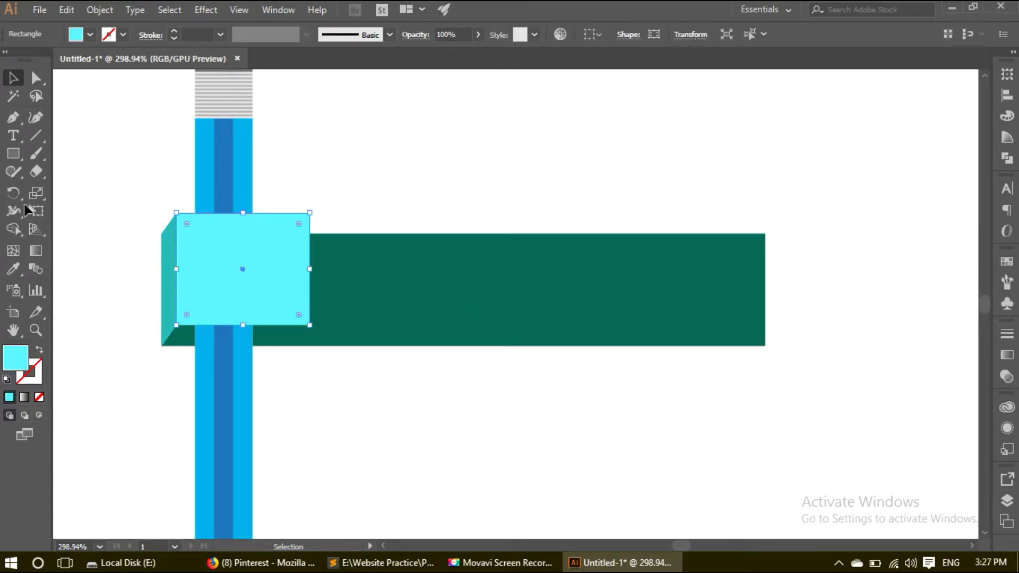
{"action": "left_click", "coordinate": [13, 117]}
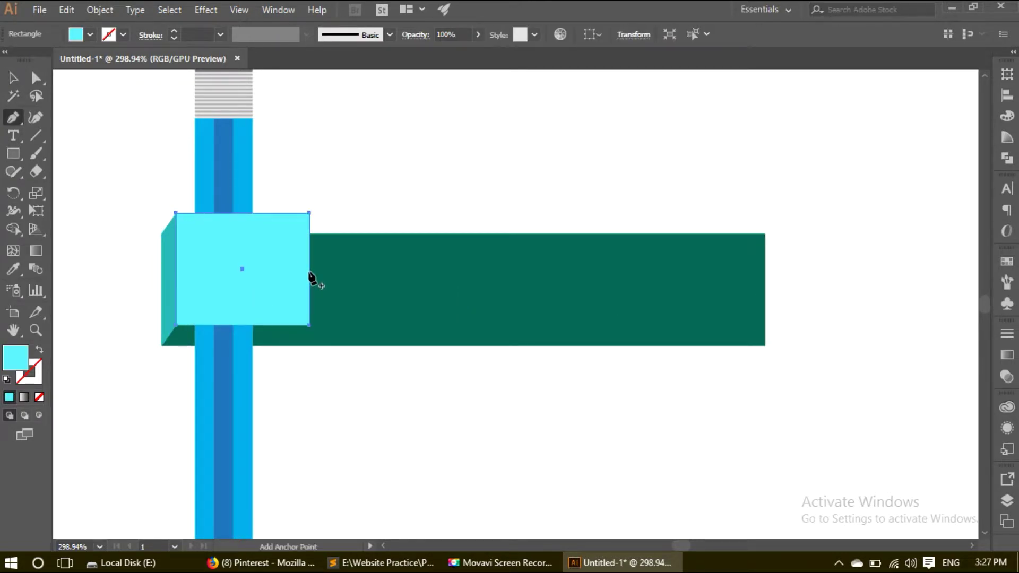
Add a midpoint on the square's right edge and pull it out into an arrow tip.
{"action": "left_click", "coordinate": [310, 272]}
{"action": "key", "text": "v"}
{"action": "left_click", "coordinate": [426, 429]}
{"action": "left_click_drag", "start_coordinate": [295, 268], "coordinate": [675, 160]}
{"action": "left_click", "coordinate": [36, 79]}
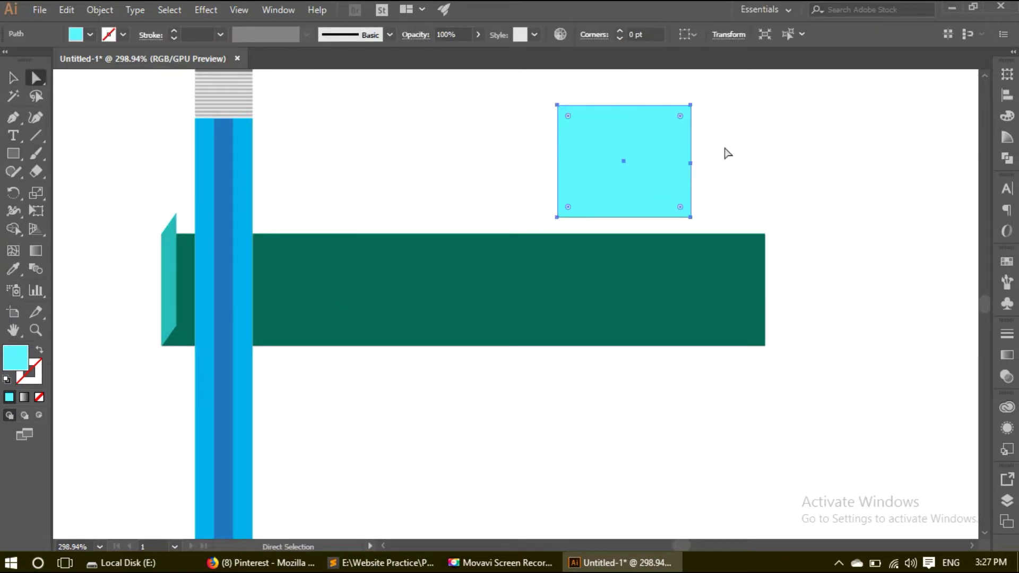
{"action": "left_click_drag", "start_coordinate": [664, 218], "coordinate": [702, 239]}
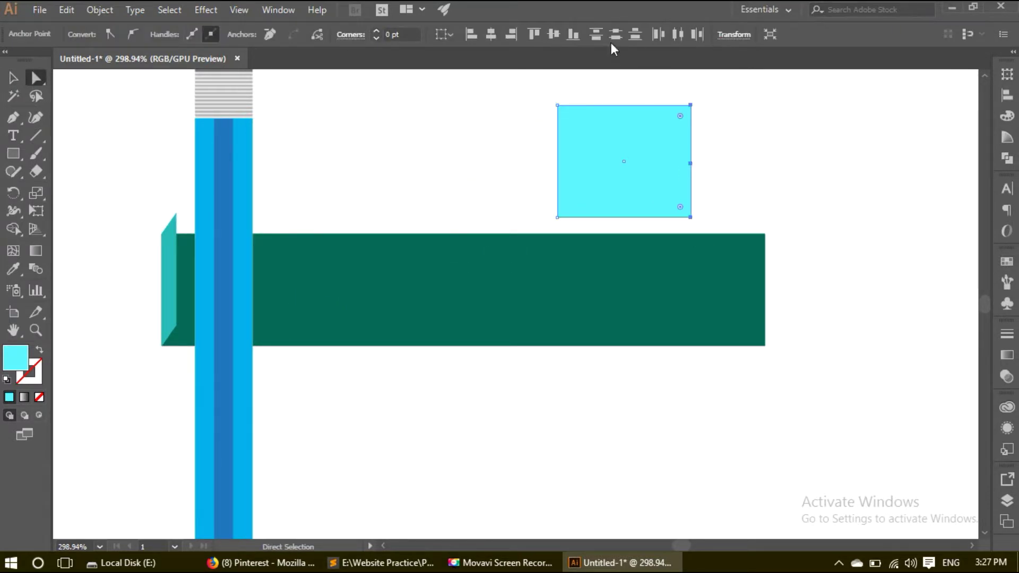
{"action": "left_click", "coordinate": [763, 191]}
{"action": "left_click", "coordinate": [690, 164]}
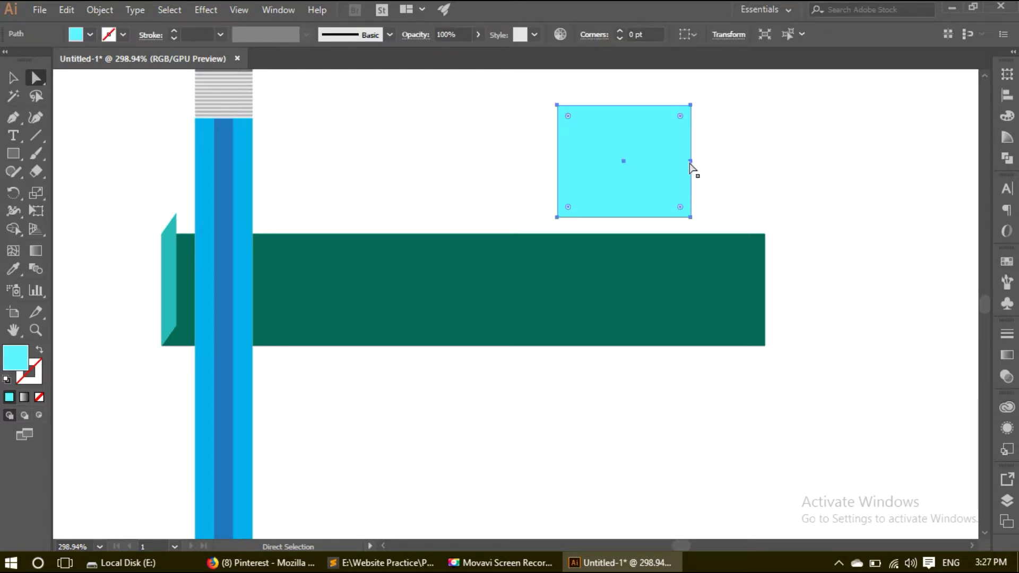
{"action": "left_click_drag", "start_coordinate": [690, 162], "coordinate": [770, 162]}
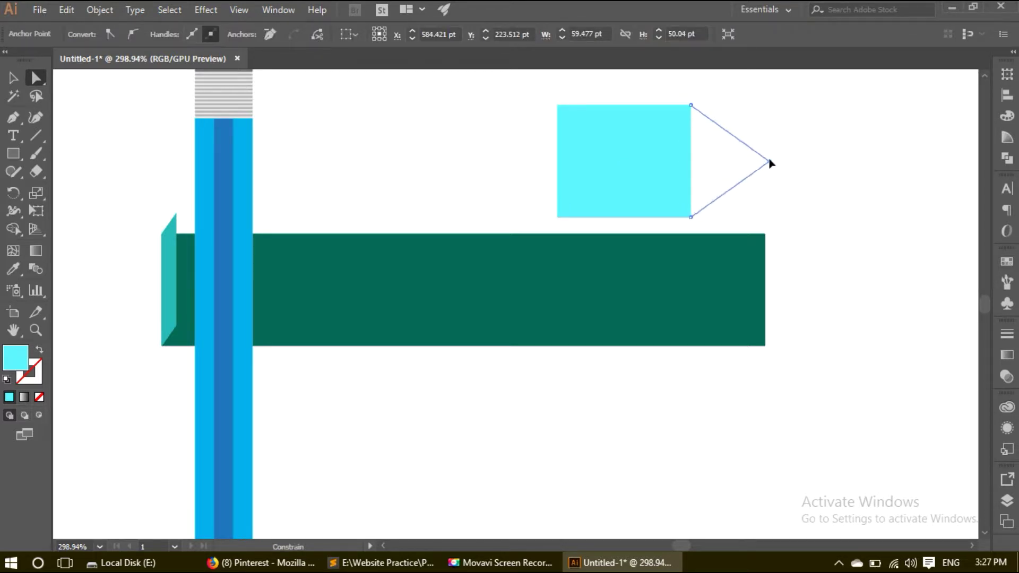
Shorten the arrow tip and nudge the left points right to narrow the pentagon.
{"action": "key", "text": "v"}
{"action": "left_click", "coordinate": [560, 366]}
{"action": "left_click", "coordinate": [561, 167]}
{"action": "key", "text": "a"}
{"action": "left_click_drag", "start_coordinate": [770, 161], "coordinate": [737, 161]}
{"action": "left_click_drag", "start_coordinate": [581, 213], "coordinate": [583, 226]}
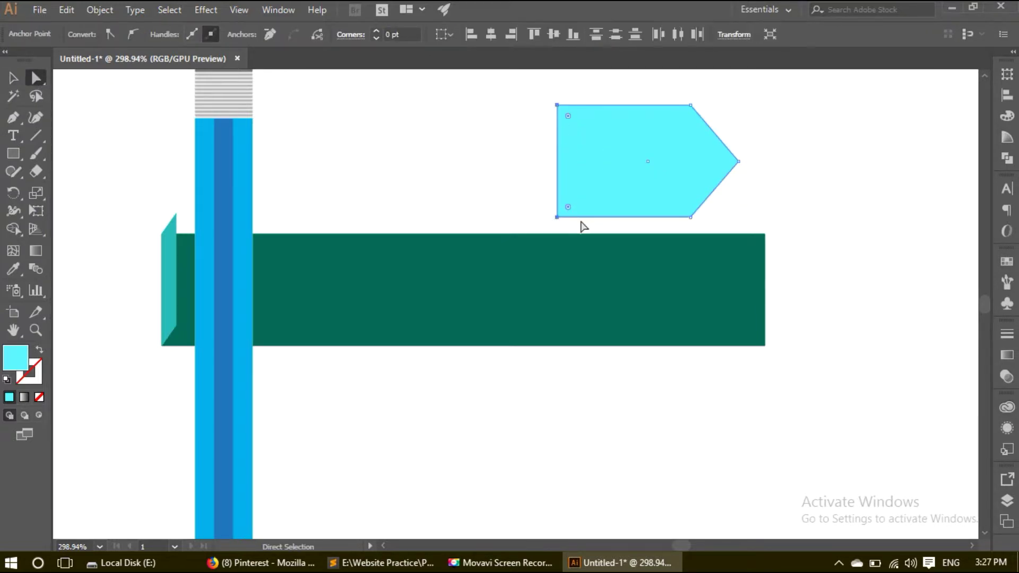
{"action": "key", "text": "Right"}
{"action": "key", "text": "Right"}
{"action": "key", "text": "Right"}
{"action": "key", "text": "Right"}
{"action": "key", "text": "Right"}
{"action": "key", "text": "Right"}
{"action": "key", "text": "Right"}
{"action": "key", "text": "Right"}
{"action": "key", "text": "Right"}
{"action": "key", "text": "Right"}
{"action": "key", "text": "Right"}
{"action": "key", "text": "Right"}
{"action": "left_click", "coordinate": [14, 78]}
Move the pentagon back onto the band's left end, snapping its corner to the side face.
{"action": "left_click", "coordinate": [525, 221]}
{"action": "mouse_move", "coordinate": [663, 184]}
{"action": "left_mouse_down"}
{"action": "mouse_move", "coordinate": [222, 282]}
{"action": "mouse_move", "coordinate": [223, 294]}
{"action": "left_mouse_up"}
{"action": "scroll", "coordinate": [320, 364], "scroll_direction": "up", "scroll_amount": 5, "text": "alt"}
{"action": "scroll", "coordinate": [470, 285], "scroll_direction": "up", "scroll_amount": 1, "text": "alt"}
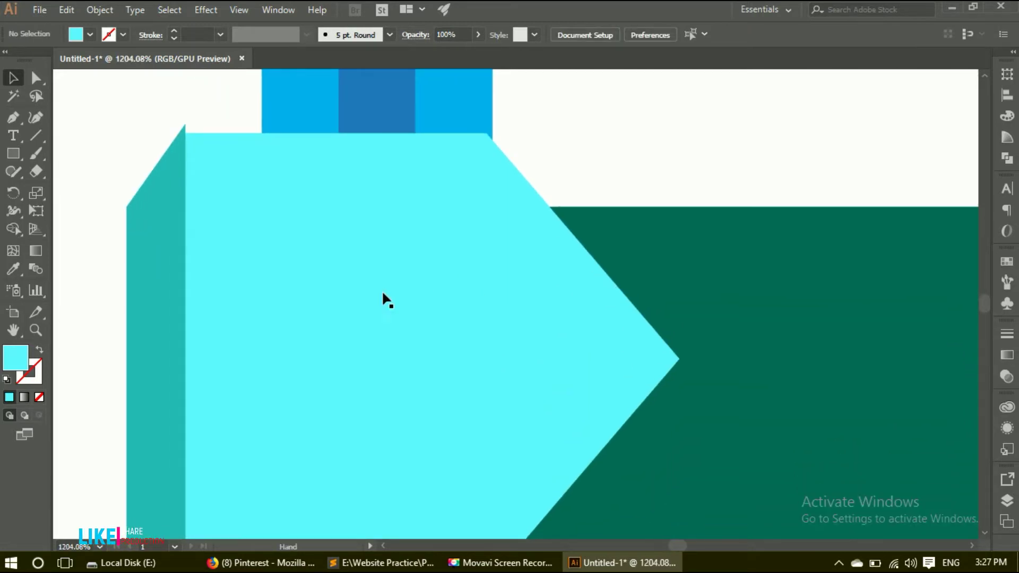
{"action": "left_click_drag", "start_coordinate": [298, 273], "coordinate": [298, 276]}
{"action": "left_click", "coordinate": [715, 159]}
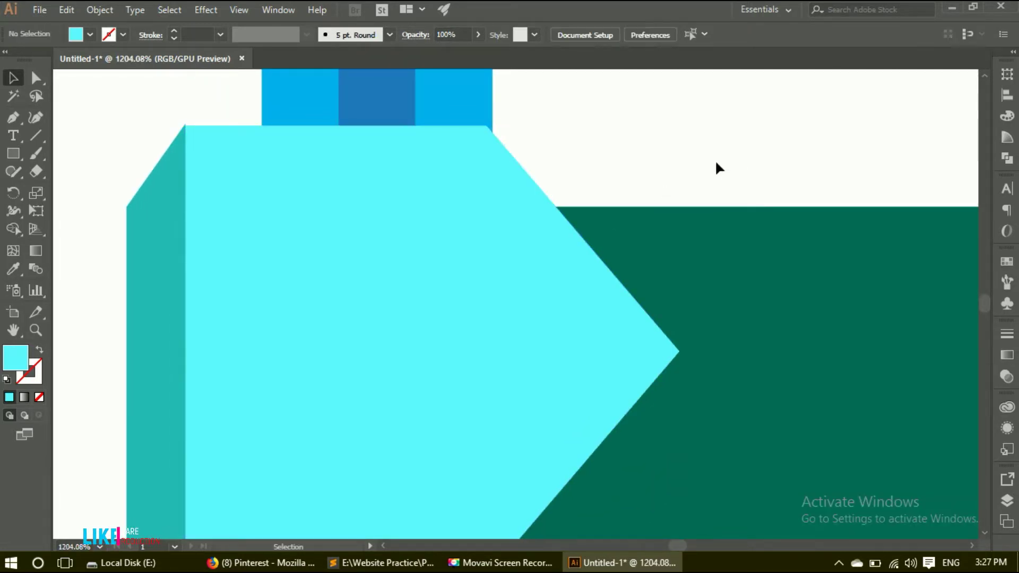
{"action": "scroll", "coordinate": [223, 249], "scroll_direction": "up", "scroll_amount": 6, "text": "alt"}
{"action": "scroll", "coordinate": [211, 262], "scroll_direction": "up", "scroll_amount": 6, "text": "alt"}
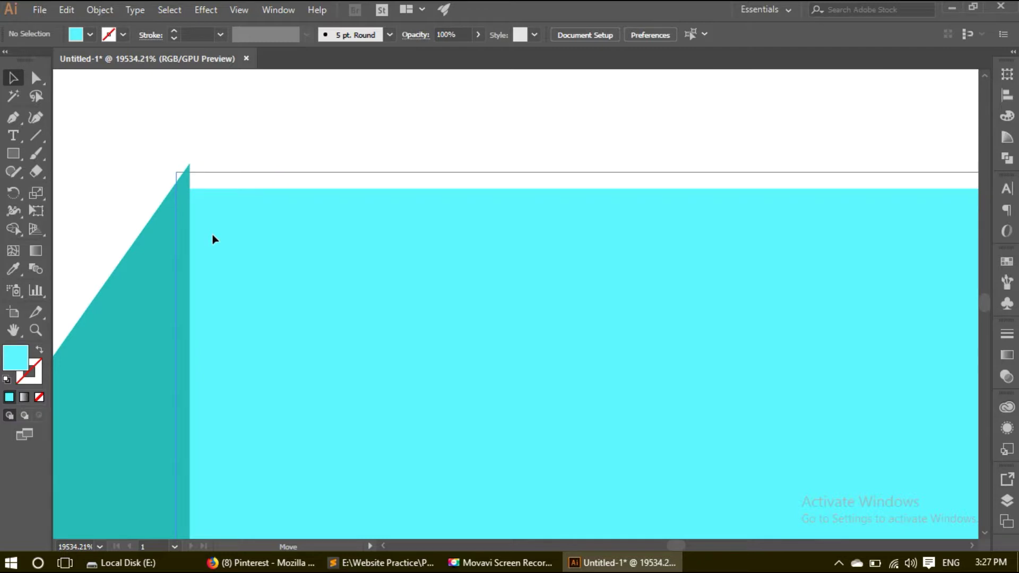
{"action": "left_click_drag", "start_coordinate": [226, 234], "coordinate": [224, 228]}
{"action": "left_click", "coordinate": [281, 143]}
{"action": "scroll", "coordinate": [304, 329], "scroll_direction": "down", "scroll_amount": 6, "text": "alt"}
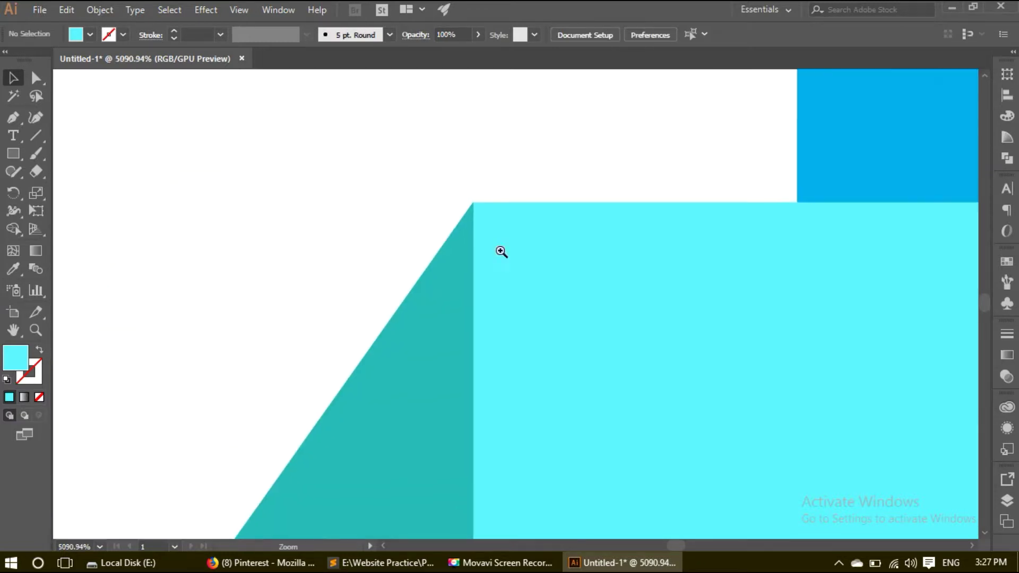
{"action": "scroll", "coordinate": [303, 371], "scroll_direction": "down", "scroll_amount": 12, "text": "alt"}
{"action": "left_click", "coordinate": [323, 370]}
Recolour the pentagon label, trying grey CECECE and mint before settling on light yellow.
{"action": "double_click", "coordinate": [13, 365]}
{"action": "type", "text": "CECECE"}
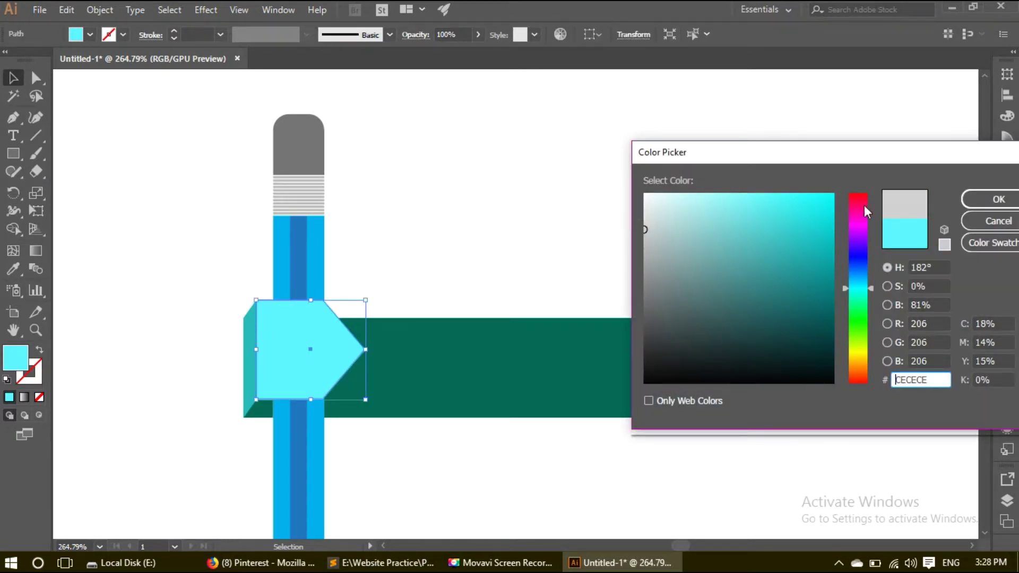
{"action": "key", "text": "Return"}
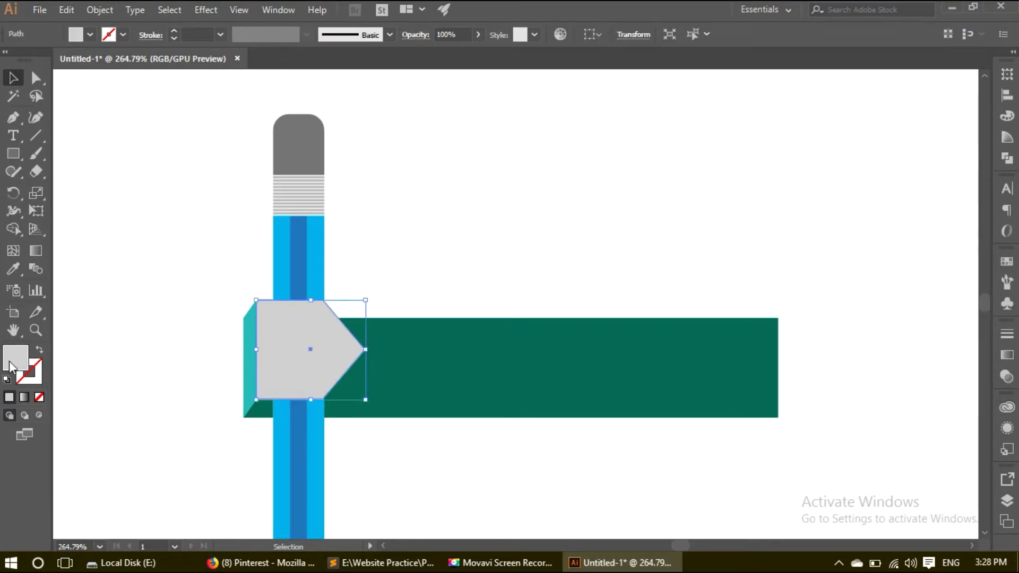
{"action": "double_click", "coordinate": [10, 363]}
{"action": "left_click_drag", "start_coordinate": [853, 279], "coordinate": [869, 307]}
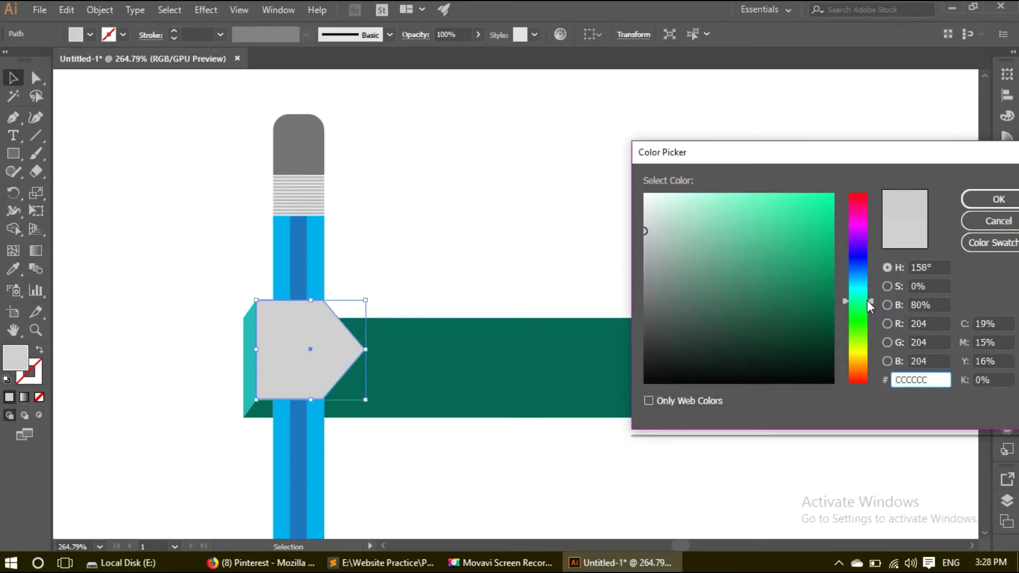
{"action": "left_click", "coordinate": [750, 195]}
{"action": "left_click", "coordinate": [995, 198]}
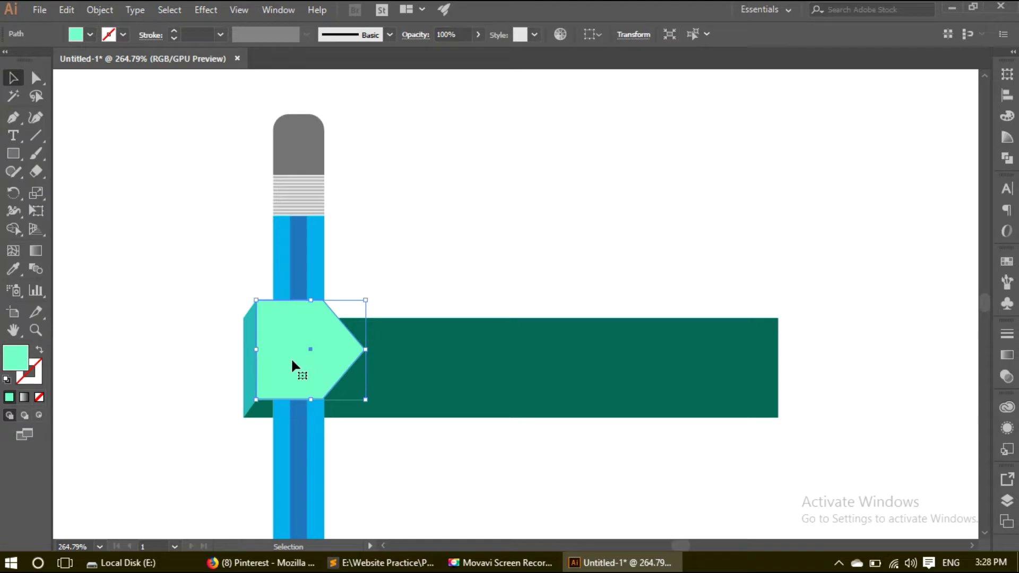
{"action": "double_click", "coordinate": [16, 365]}
{"action": "left_click", "coordinate": [858, 354]}
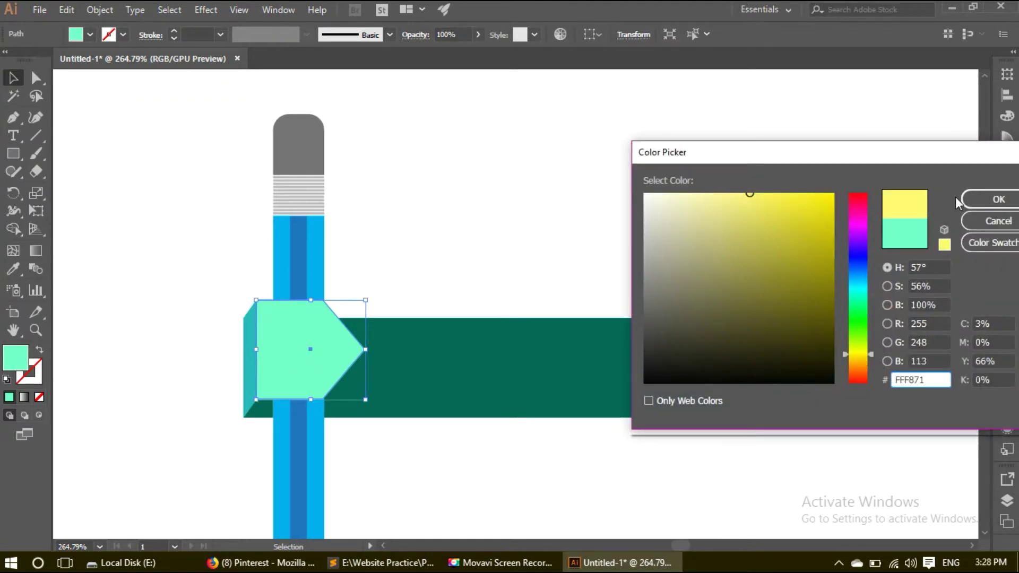
{"action": "left_click", "coordinate": [934, 198]}
{"action": "left_click", "coordinate": [798, 196]}
Try a lighter yellow-green banner fill, then undo it to keep the banner dark green.
{"action": "left_click", "coordinate": [598, 365]}
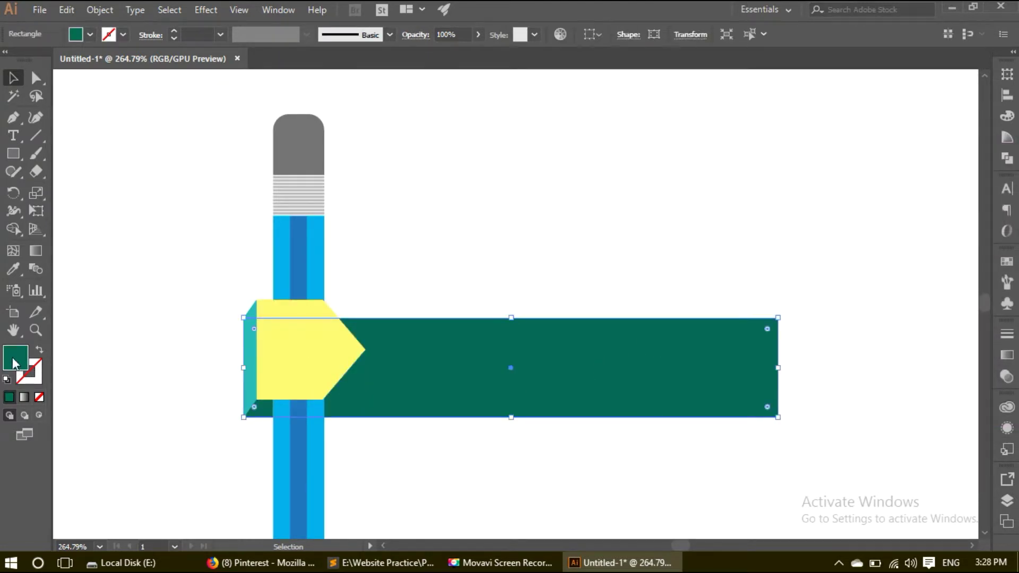
{"action": "double_click", "coordinate": [16, 365]}
{"action": "left_click", "coordinate": [858, 352]}
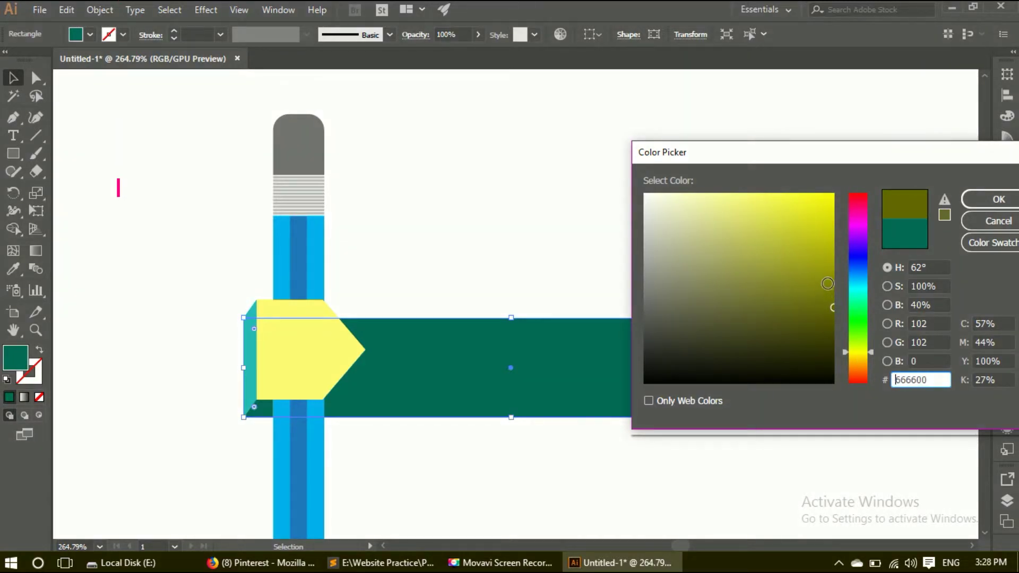
{"action": "left_click_drag", "start_coordinate": [831, 306], "coordinate": [833, 242]}
{"action": "left_click", "coordinate": [998, 199]}
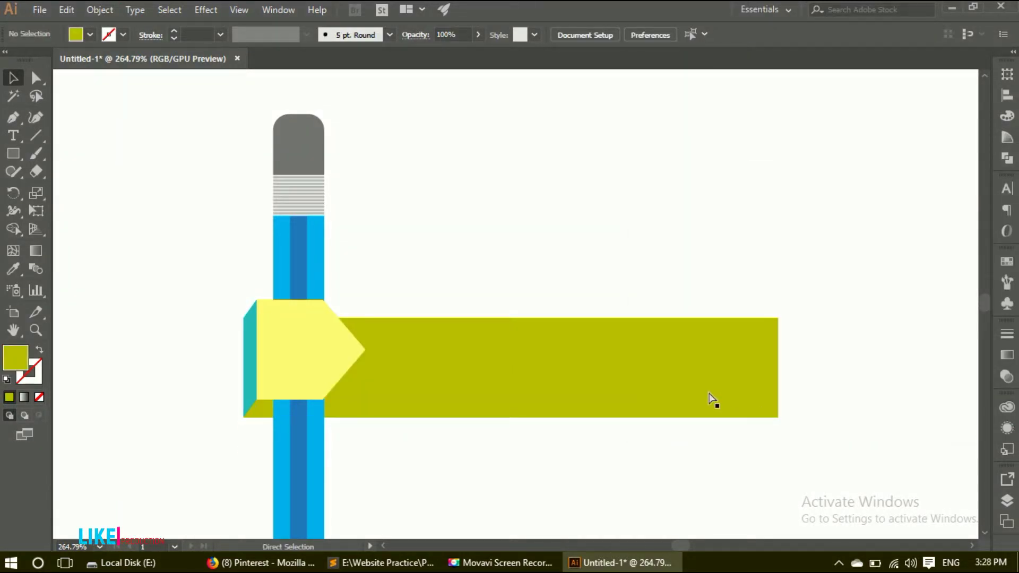
{"action": "key", "text": "ctrl+z"}
{"action": "left_click", "coordinate": [815, 457]}
Eyedropper the label's yellow onto the teal side piece.
{"action": "left_click", "coordinate": [253, 382]}
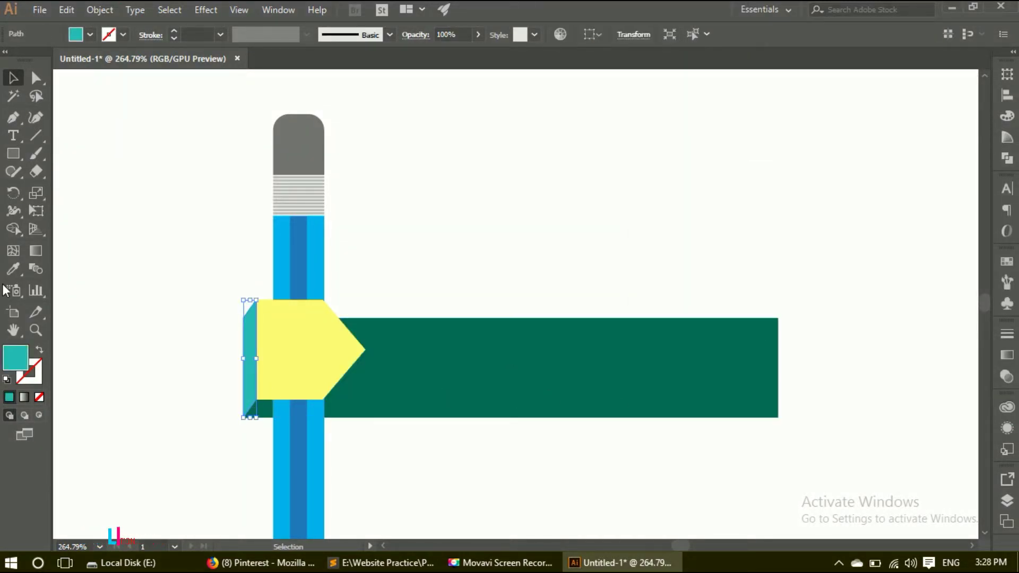
{"action": "left_click", "coordinate": [13, 269]}
{"action": "left_click", "coordinate": [286, 346]}
{"action": "left_click", "coordinate": [13, 78]}
{"action": "left_click", "coordinate": [380, 428]}
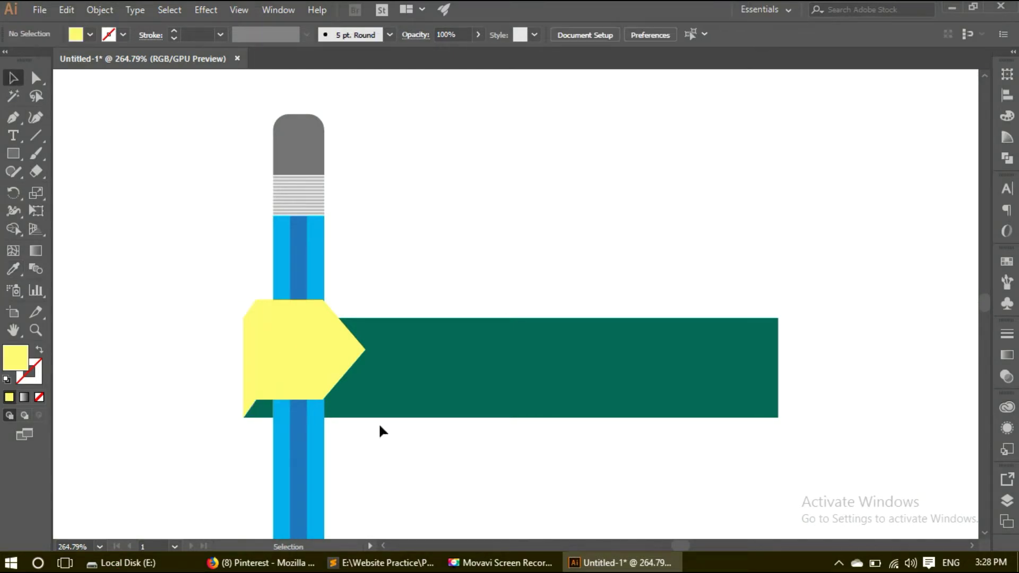
Set the side piece to a slightly darker yellow, DDD464.
{"action": "left_click", "coordinate": [249, 381]}
{"action": "double_click", "coordinate": [15, 358]}
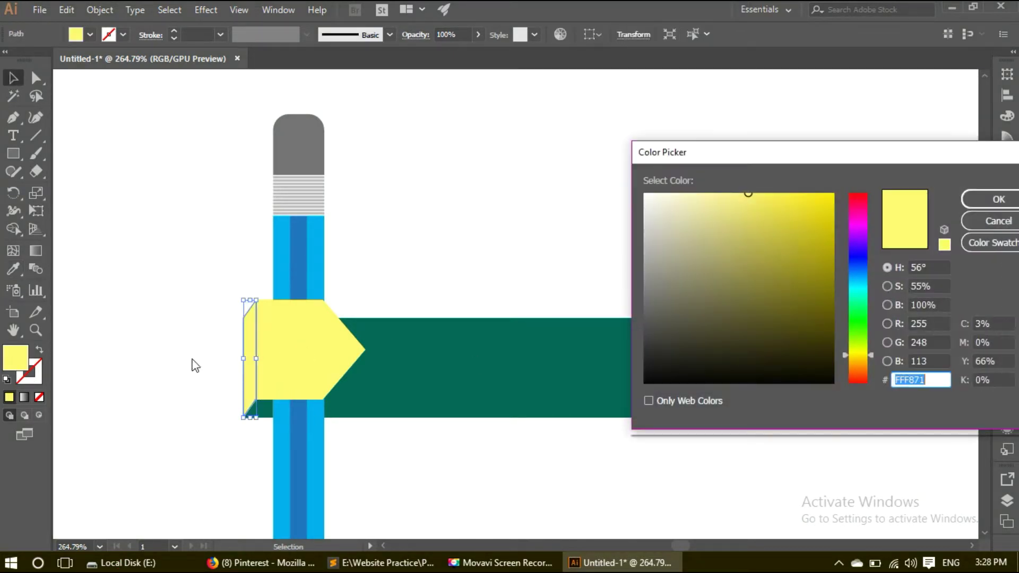
{"action": "left_click", "coordinate": [749, 217]}
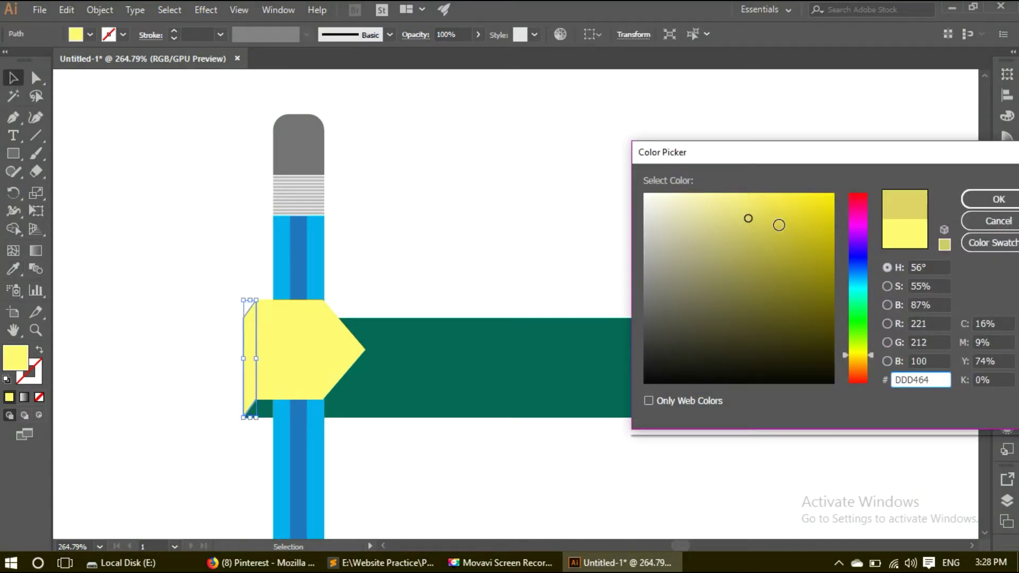
{"action": "left_click", "coordinate": [886, 286]}
{"action": "left_click", "coordinate": [887, 268]}
{"action": "left_click", "coordinate": [886, 304]}
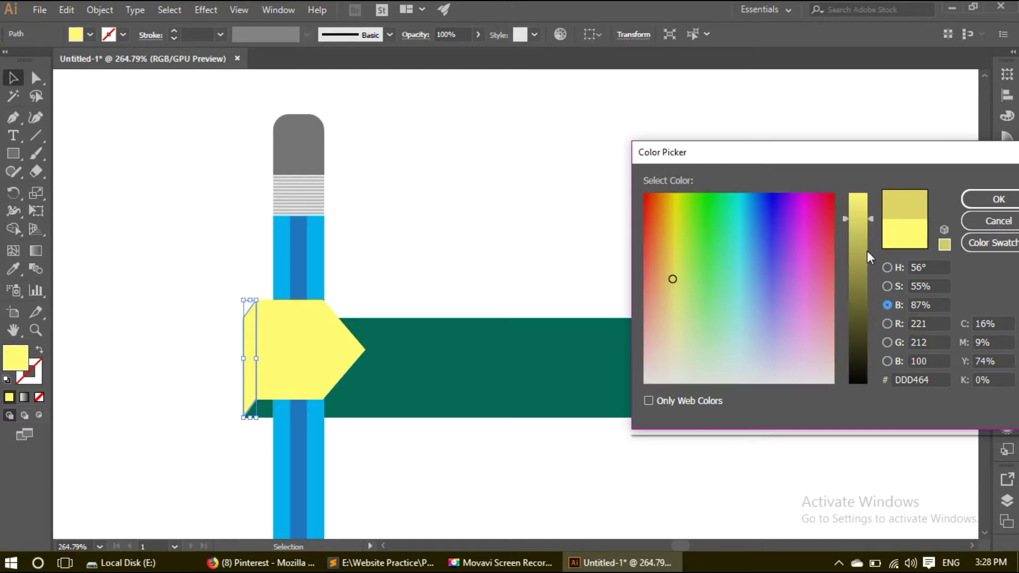
{"action": "left_click", "coordinate": [862, 228]}
{"action": "left_click", "coordinate": [978, 200]}
{"action": "left_click_drag", "start_coordinate": [714, 192], "coordinate": [646, 236]}
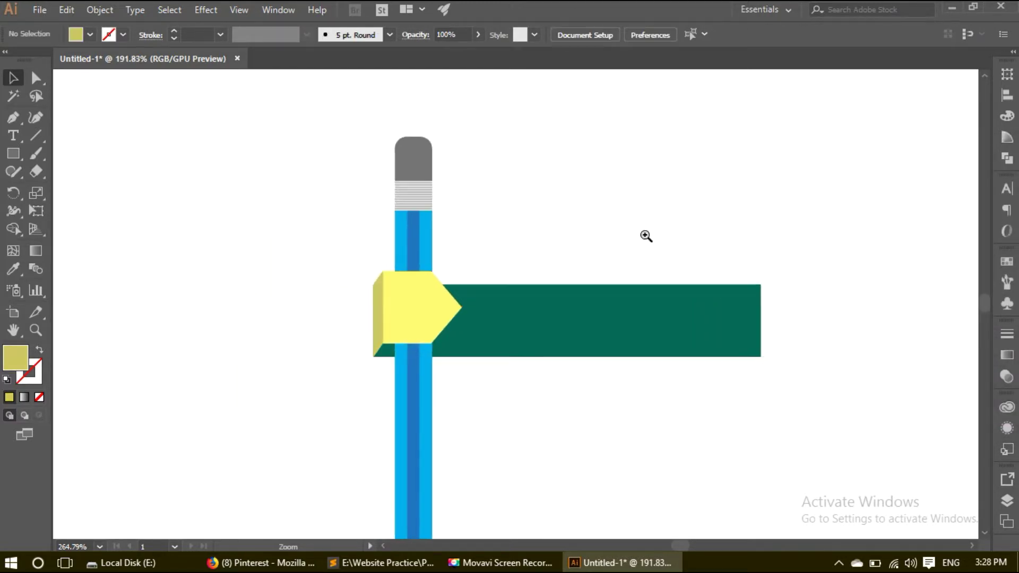
Type the INFOGRAPHICS title above the banner.
{"action": "key", "text": "t"}
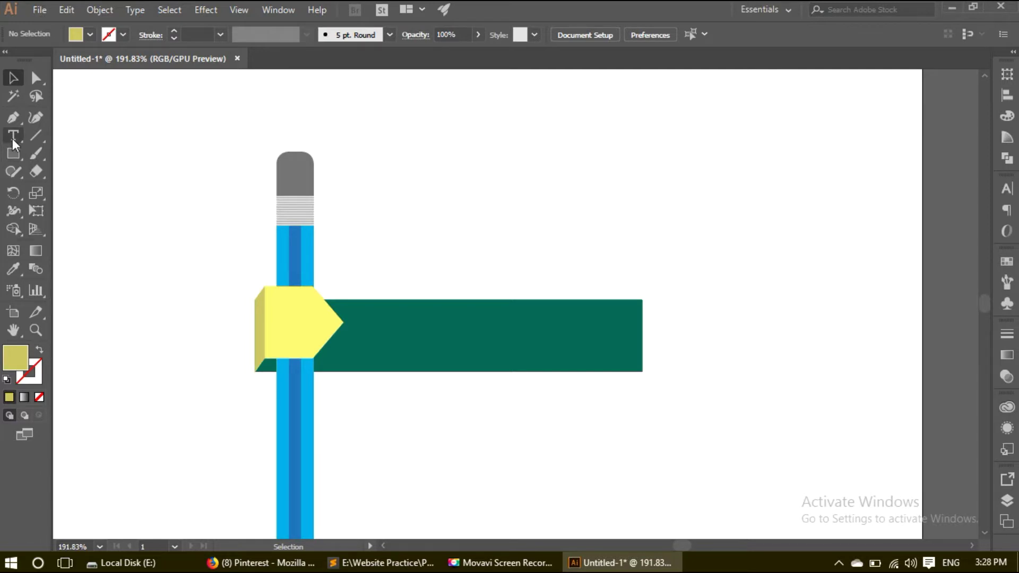
{"action": "left_click", "coordinate": [510, 175]}
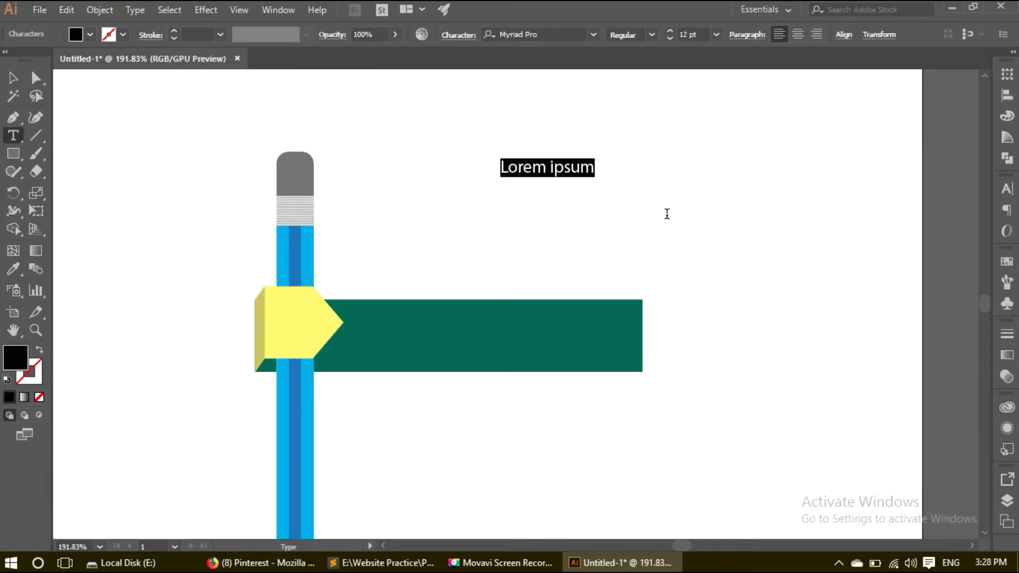
{"action": "key", "text": "BackSpace"}
{"action": "key", "text": "Escape"}
{"action": "left_click", "coordinate": [377, 164]}
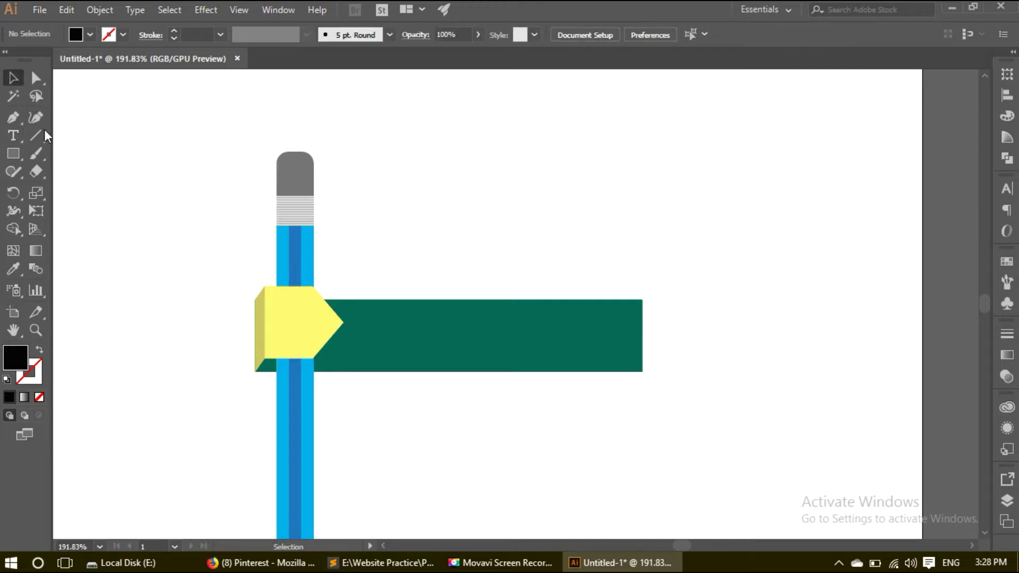
{"action": "key", "text": "t"}
{"action": "left_click", "coordinate": [428, 155]}
{"action": "key", "text": "BackSpace"}
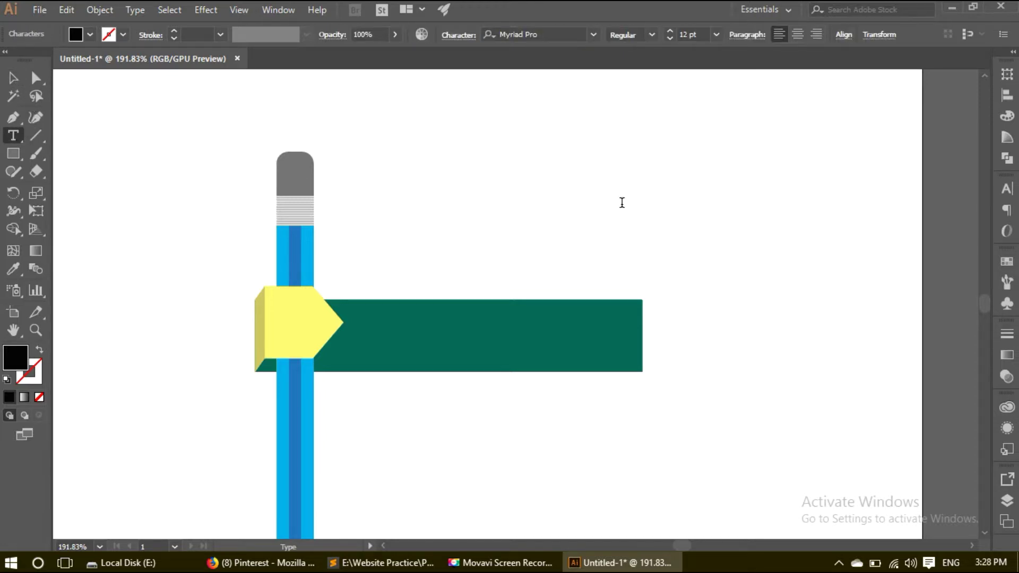
{"action": "type", "text": "INF"}
{"action": "type", "text": "OGRAP"}
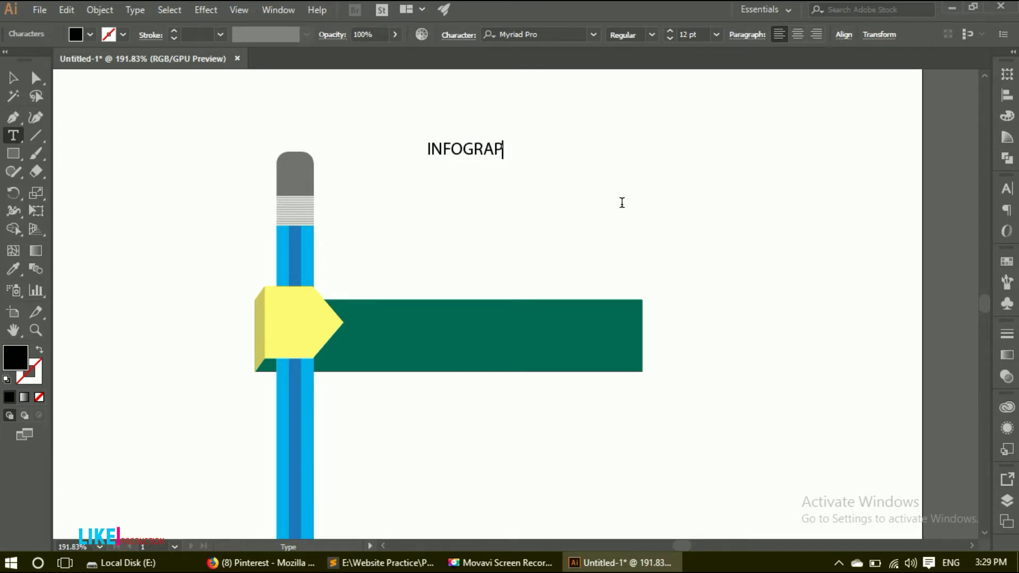
{"action": "type", "text": "HICS"}
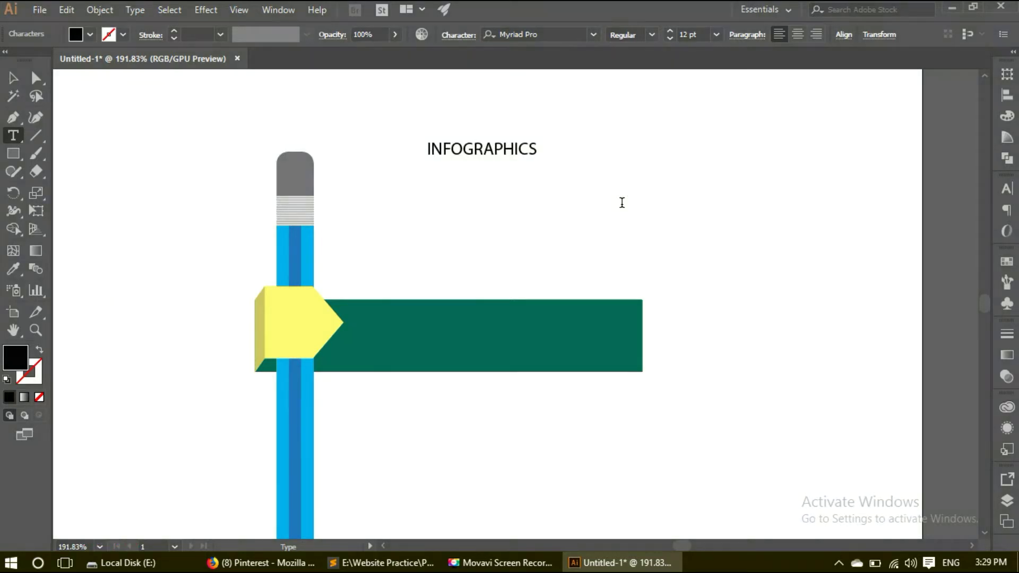
{"action": "key", "text": "Escape"}
Set the INFOGRAPHICS title font to Oswald ExtraLight.
{"action": "left_click", "coordinate": [470, 166]}
{"action": "left_click_drag", "start_coordinate": [471, 155], "coordinate": [413, 161]}
{"action": "left_click", "coordinate": [461, 209]}
{"action": "left_click", "coordinate": [425, 155]}
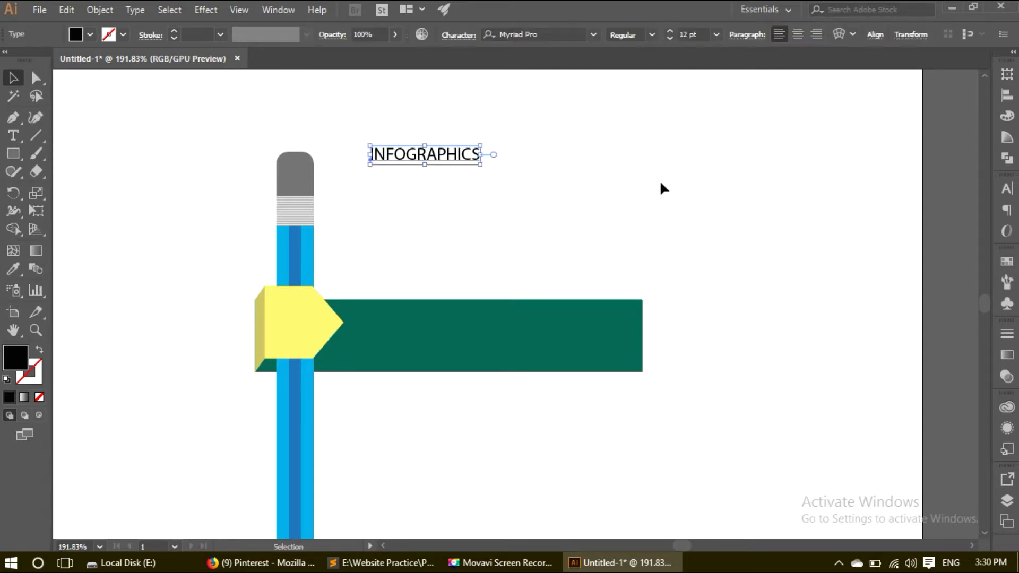
{"action": "left_click", "coordinate": [542, 42]}
{"action": "type", "text": "O"}
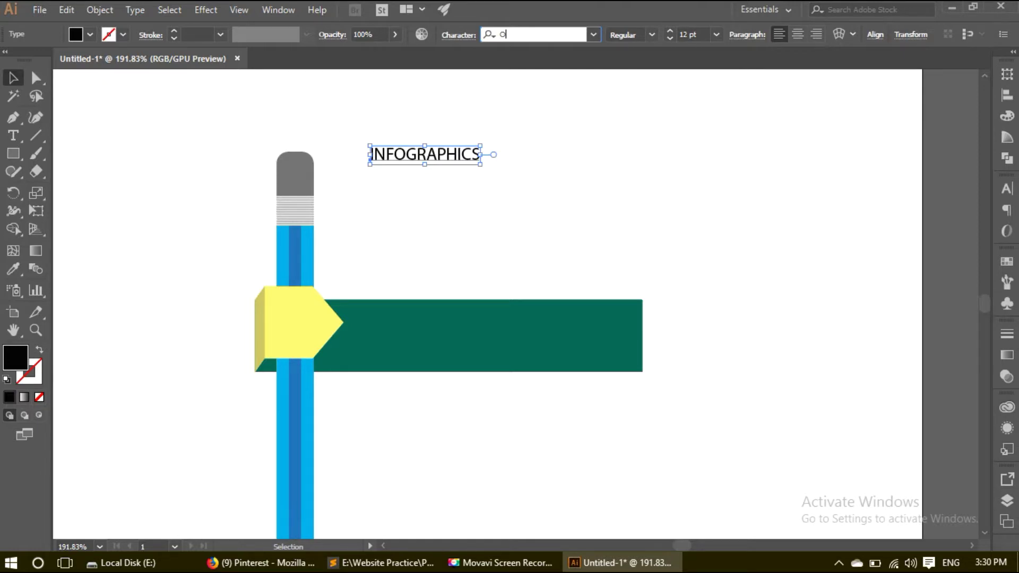
{"action": "type", "text": "s"}
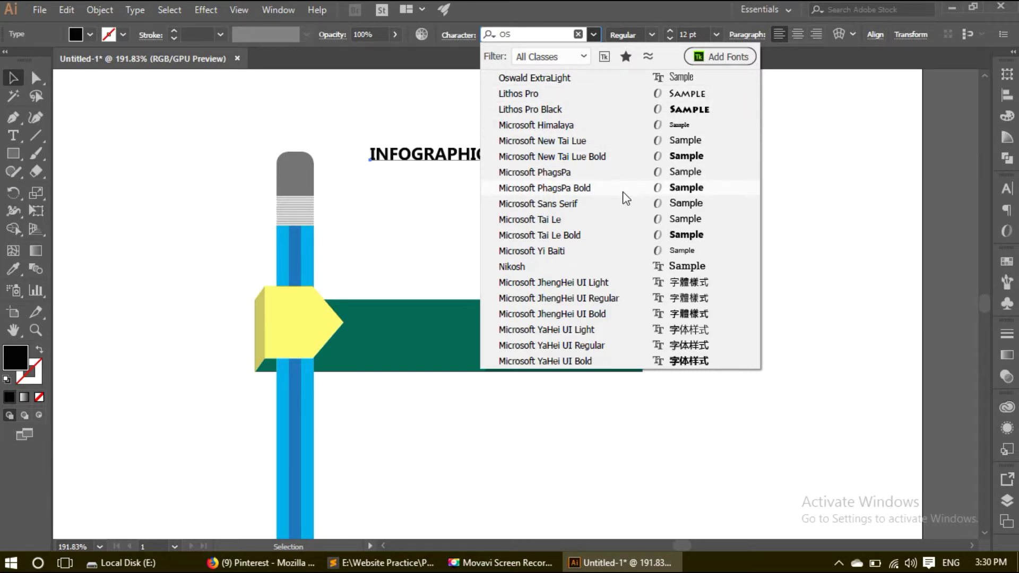
{"action": "left_click", "coordinate": [587, 77]}
Move the title onto the green banner and make its fill white.
{"action": "left_click", "coordinate": [628, 153]}
{"action": "left_click_drag", "start_coordinate": [450, 157], "coordinate": [505, 322]}
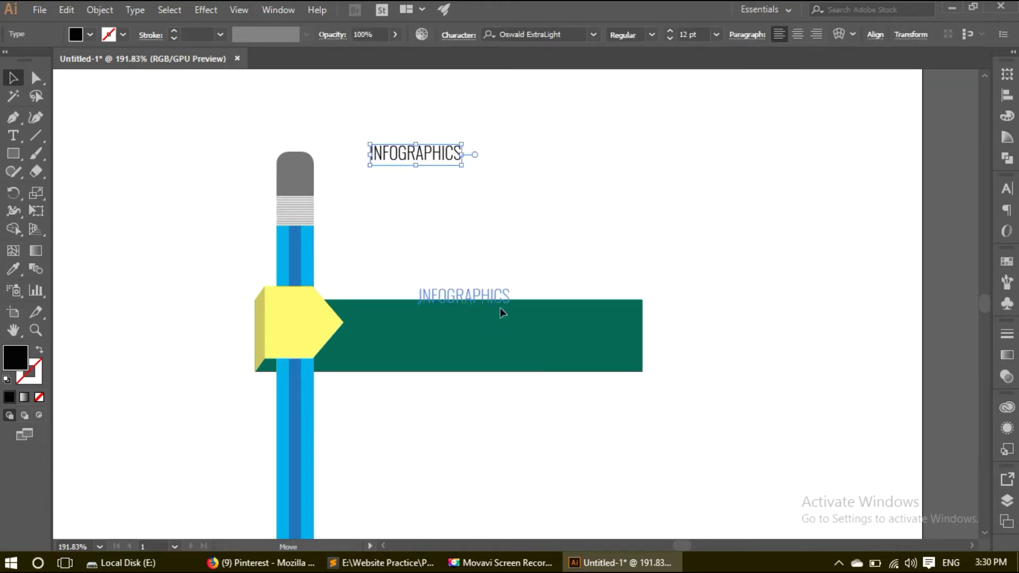
{"action": "left_click", "coordinate": [551, 281]}
{"action": "left_click", "coordinate": [471, 317]}
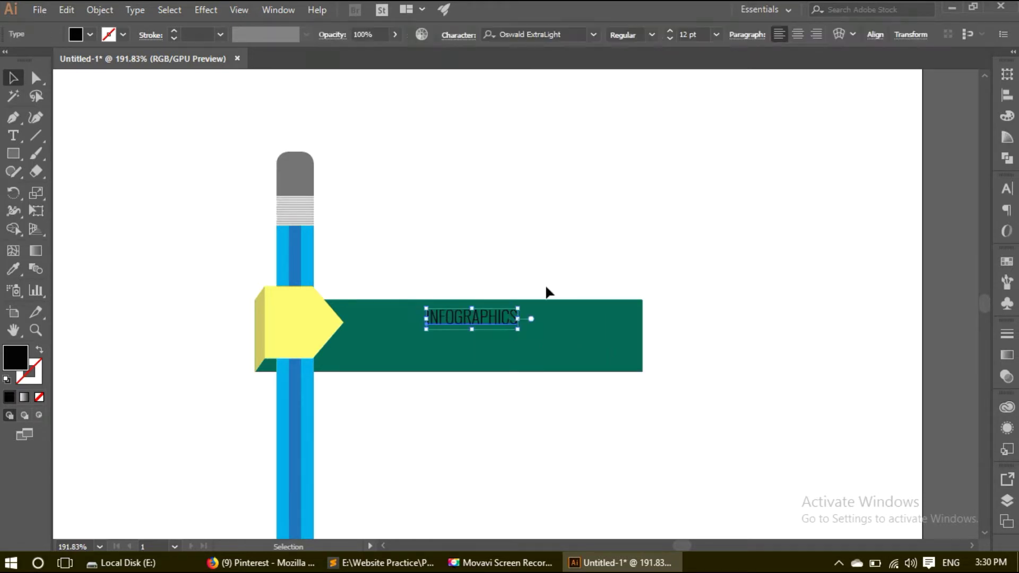
{"action": "left_click", "coordinate": [90, 35]}
{"action": "left_click", "coordinate": [29, 59]}
{"action": "left_click", "coordinate": [553, 178]}
{"action": "left_click", "coordinate": [483, 321]}
{"action": "left_click", "coordinate": [99, 128]}
{"action": "left_click", "coordinate": [13, 136]}
{"action": "left_click_drag", "start_coordinate": [454, 145], "coordinate": [841, 258]}
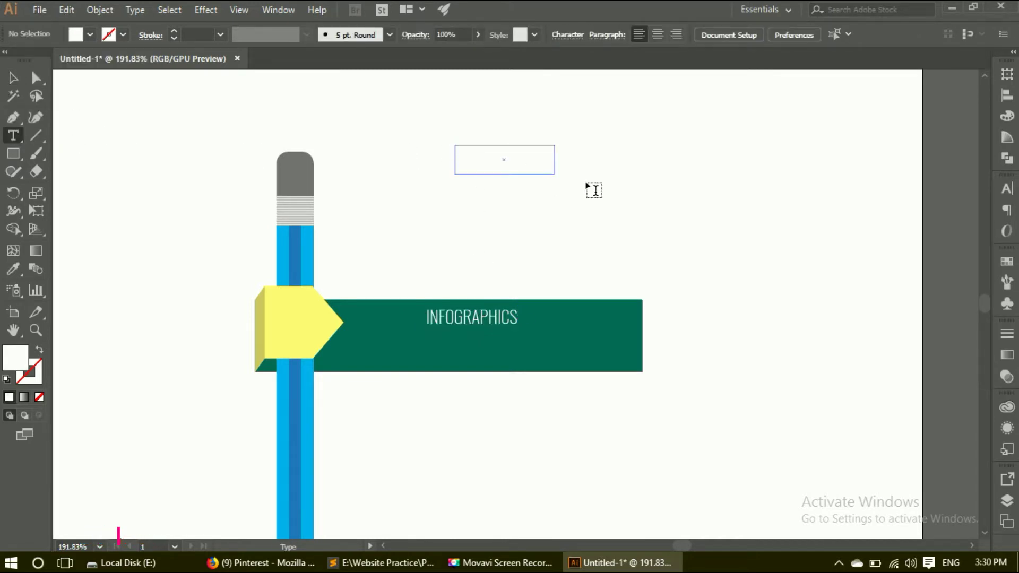
Centre-align the placeholder paragraph and set its font to Roboto.
{"action": "key", "text": "Escape"}
{"action": "left_click", "coordinate": [784, 324]}
{"action": "left_click", "coordinate": [758, 241]}
{"action": "left_click", "coordinate": [797, 34]}
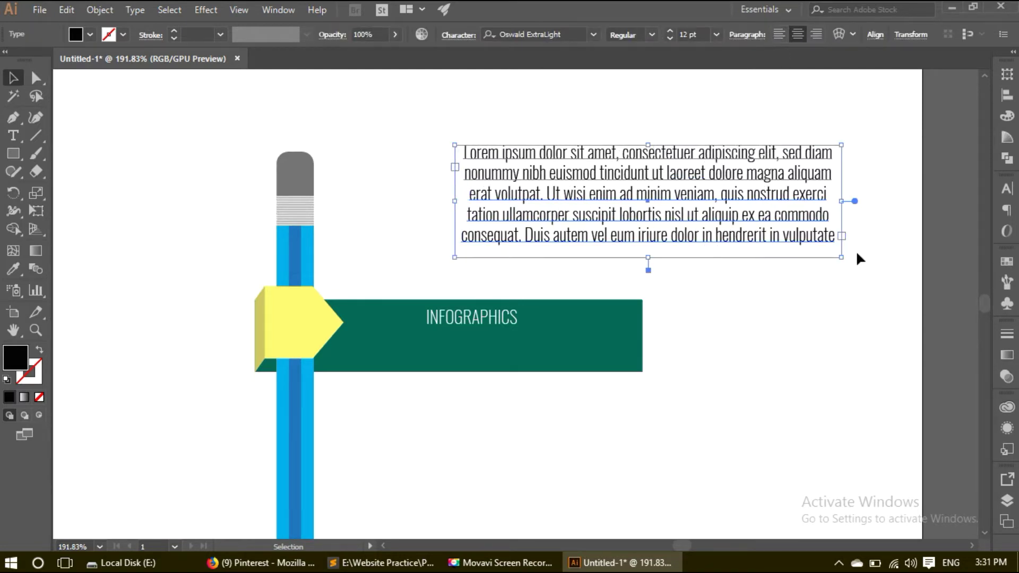
{"action": "left_click_drag", "start_coordinate": [840, 259], "coordinate": [846, 257]}
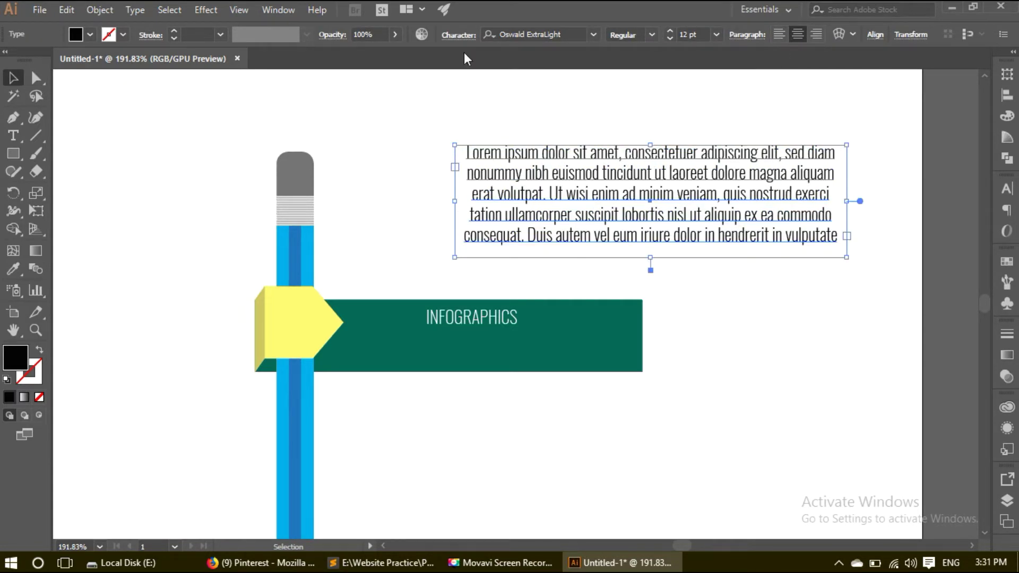
{"action": "left_click", "coordinate": [530, 40]}
{"action": "type", "text": "RO"}
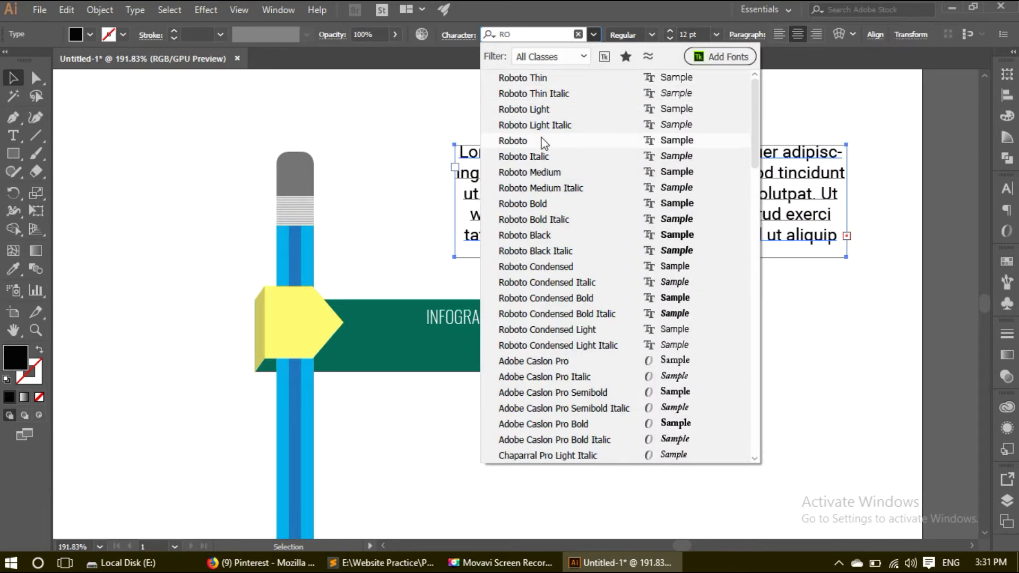
{"action": "left_click", "coordinate": [541, 140]}
Shrink the paragraph box beneath the title and lower its font size to fit three lines.
{"action": "left_click", "coordinate": [741, 268]}
{"action": "left_click", "coordinate": [782, 253]}
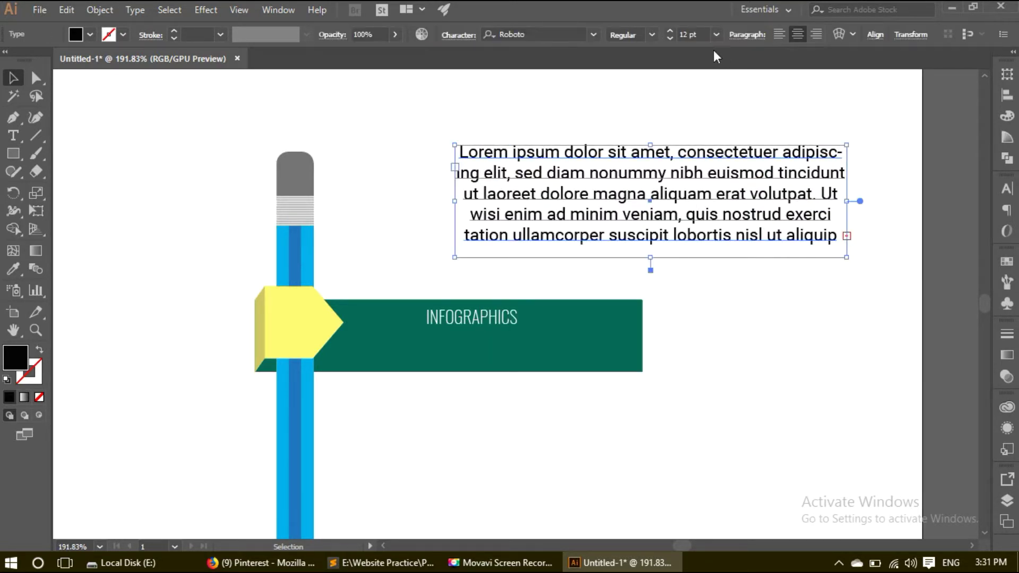
{"action": "mouse_move", "coordinate": [846, 257]}
{"action": "left_mouse_down"}
{"action": "mouse_move", "coordinate": [736, 226]}
{"action": "mouse_move", "coordinate": [528, 373]}
{"action": "mouse_move", "coordinate": [473, 371]}
{"action": "left_mouse_up"}
{"action": "left_click", "coordinate": [794, 275]}
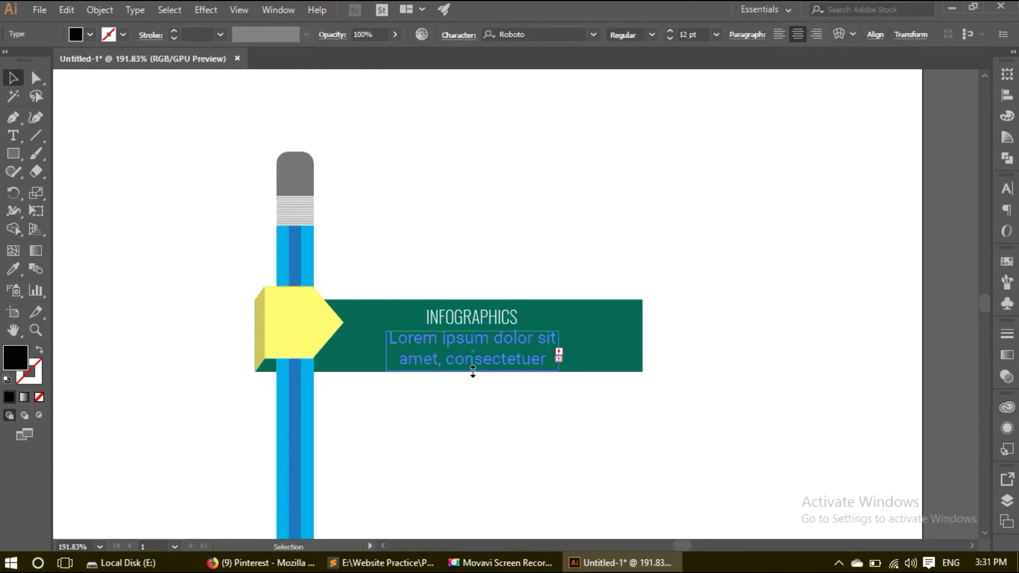
{"action": "left_click", "coordinate": [668, 37]}
{"action": "left_click", "coordinate": [668, 37]}
{"action": "left_click", "coordinate": [610, 212]}
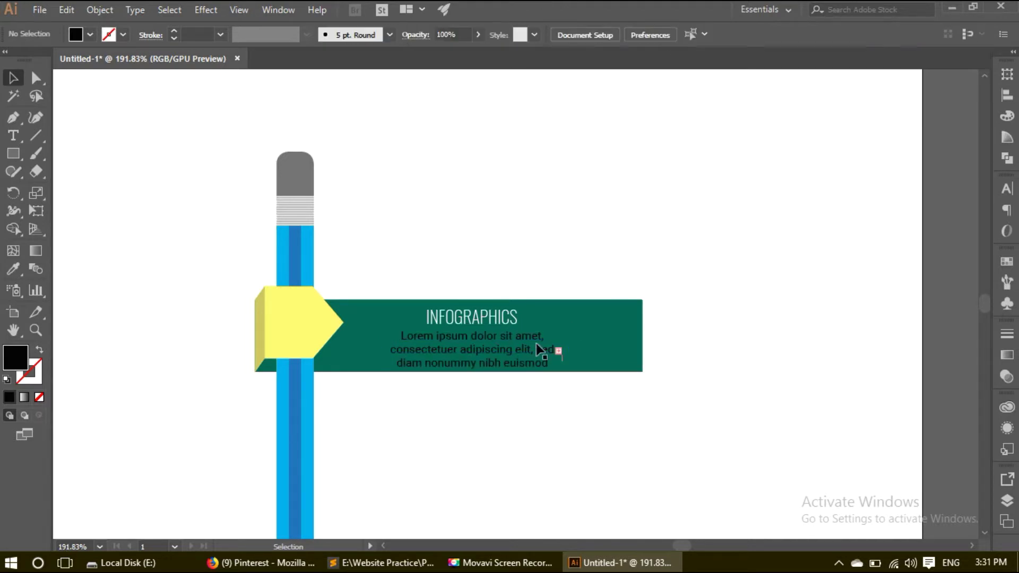
{"action": "left_click", "coordinate": [493, 367]}
{"action": "left_click", "coordinate": [670, 39]}
{"action": "left_click", "coordinate": [637, 223]}
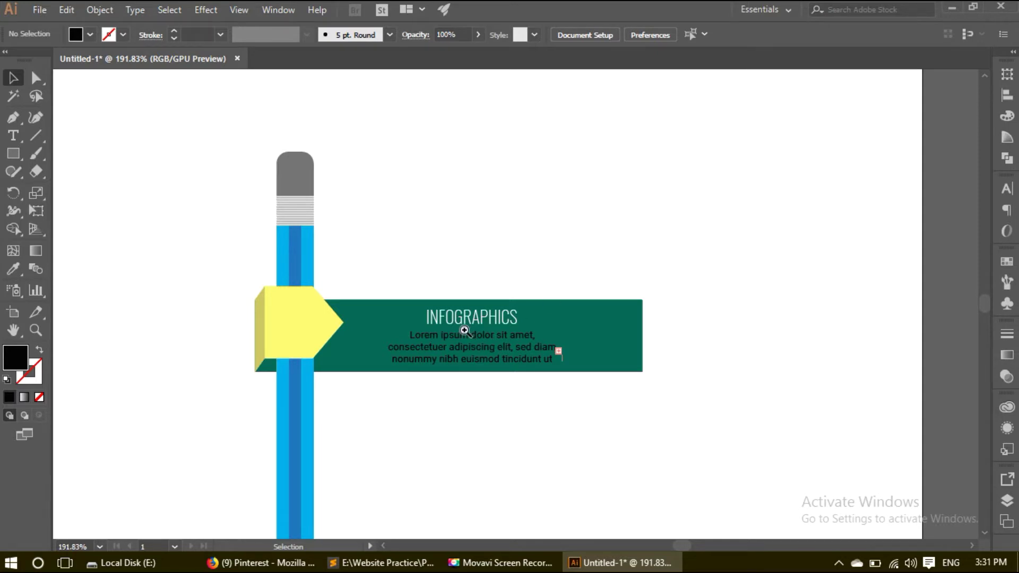
{"action": "left_click_drag", "start_coordinate": [464, 330], "coordinate": [724, 277]}
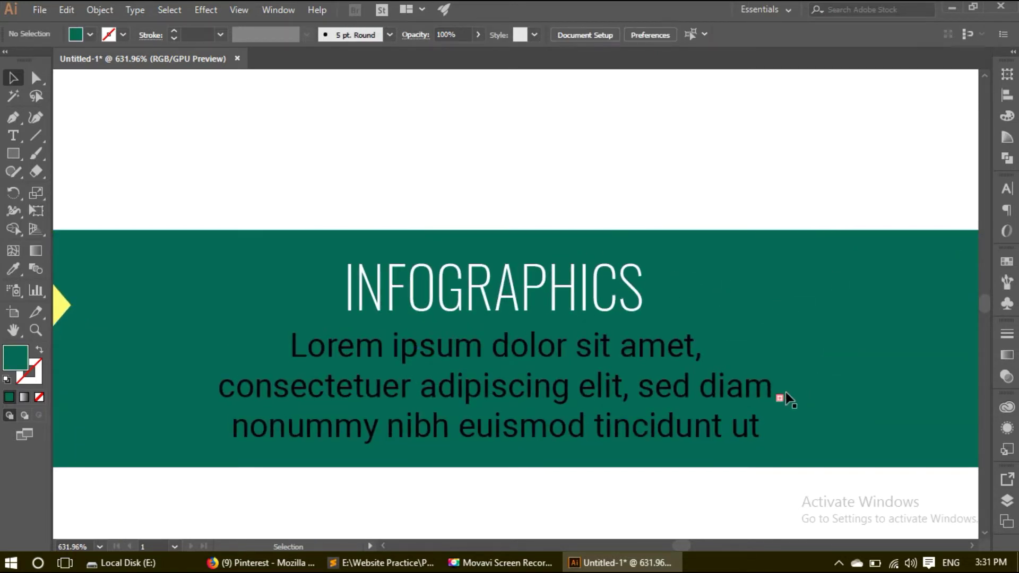
Centre the Lorem ipsum paragraph horizontally under the INFOGRAPHICS title.
{"action": "scroll", "coordinate": [819, 136], "scroll_direction": "down", "scroll_amount": 3}
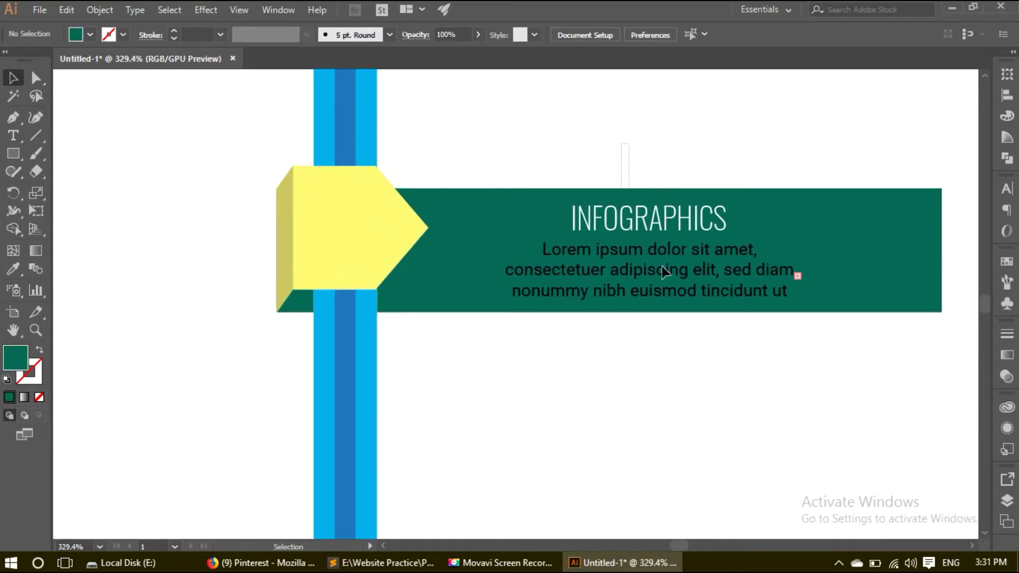
{"action": "left_click", "coordinate": [690, 270]}
{"action": "left_click", "coordinate": [823, 265], "text": "shift"}
{"action": "left_click", "coordinate": [623, 162]}
{"action": "left_click", "coordinate": [641, 215]}
{"action": "left_click", "coordinate": [649, 250], "text": "shift"}
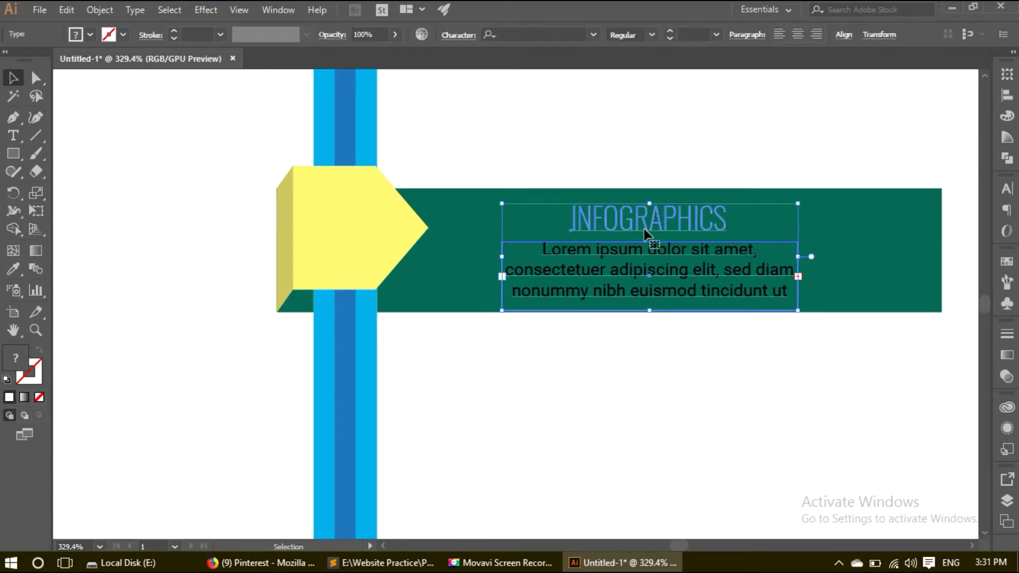
{"action": "left_click", "coordinate": [843, 35]}
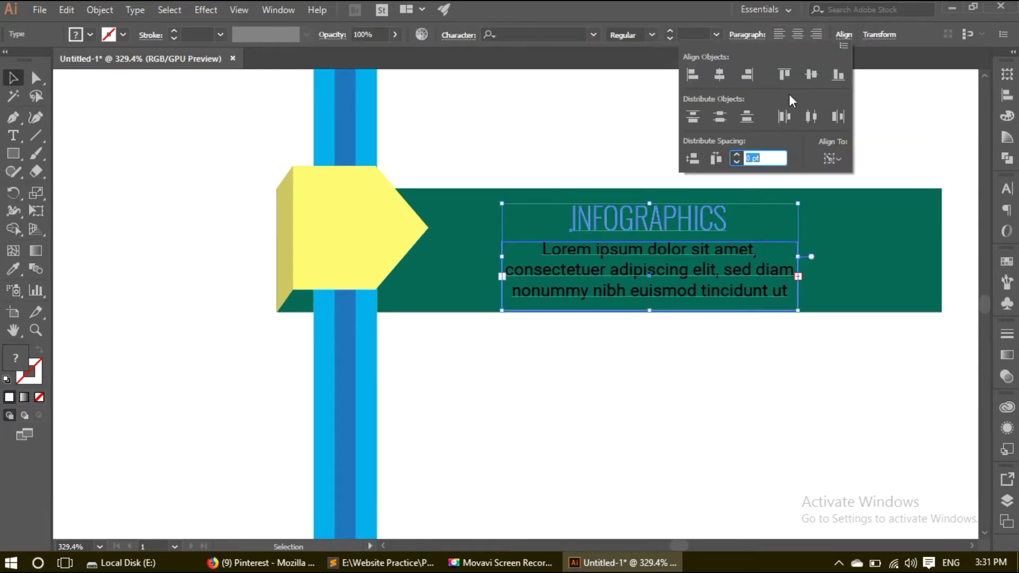
{"action": "left_click", "coordinate": [719, 74]}
{"action": "left_click", "coordinate": [684, 291]}
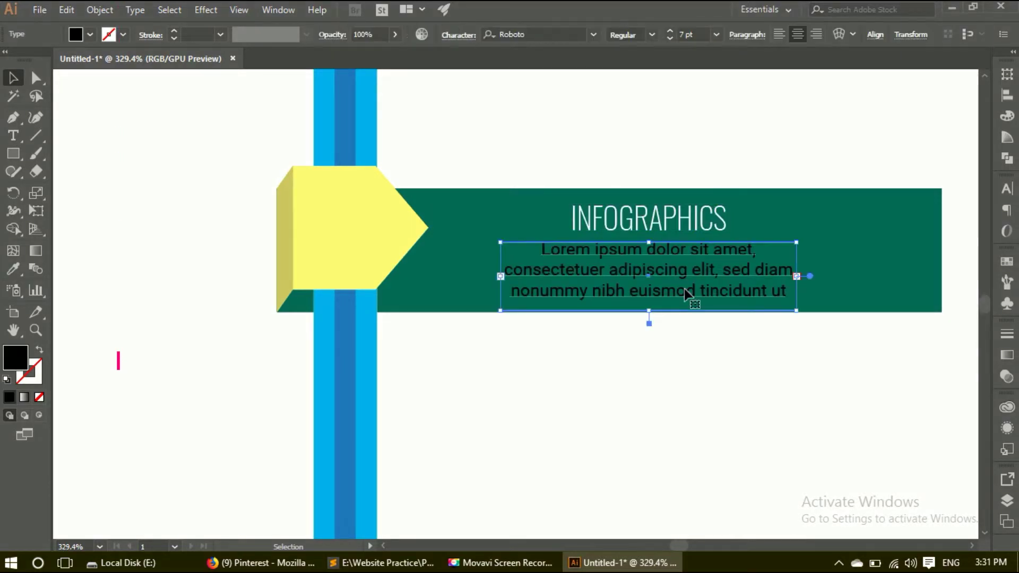
Recolour the paragraph text from black to a saturated green in the Color Picker.
{"action": "double_click", "coordinate": [15, 358]}
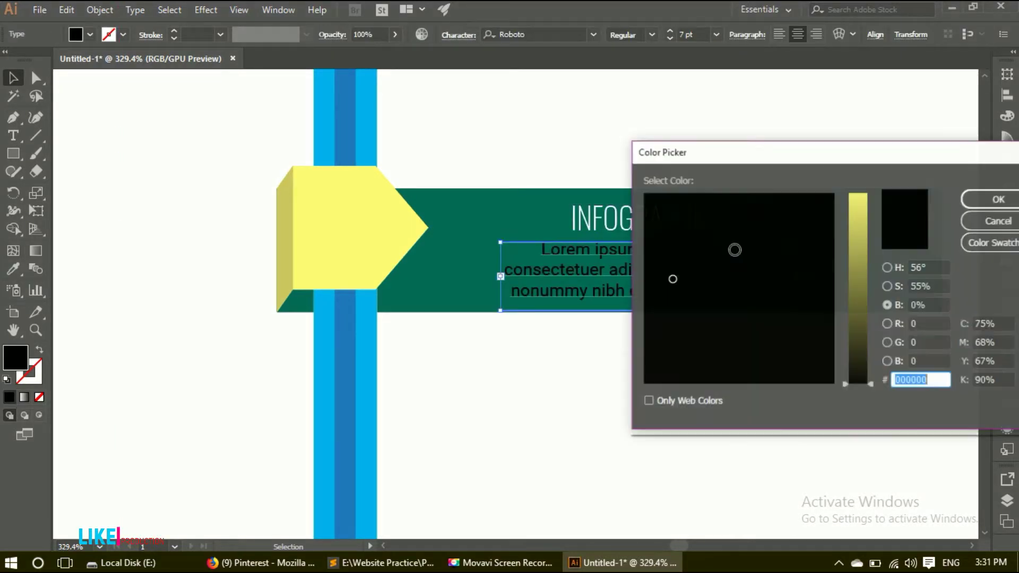
{"action": "left_click_drag", "start_coordinate": [860, 291], "coordinate": [859, 227]}
{"action": "left_click", "coordinate": [886, 286]}
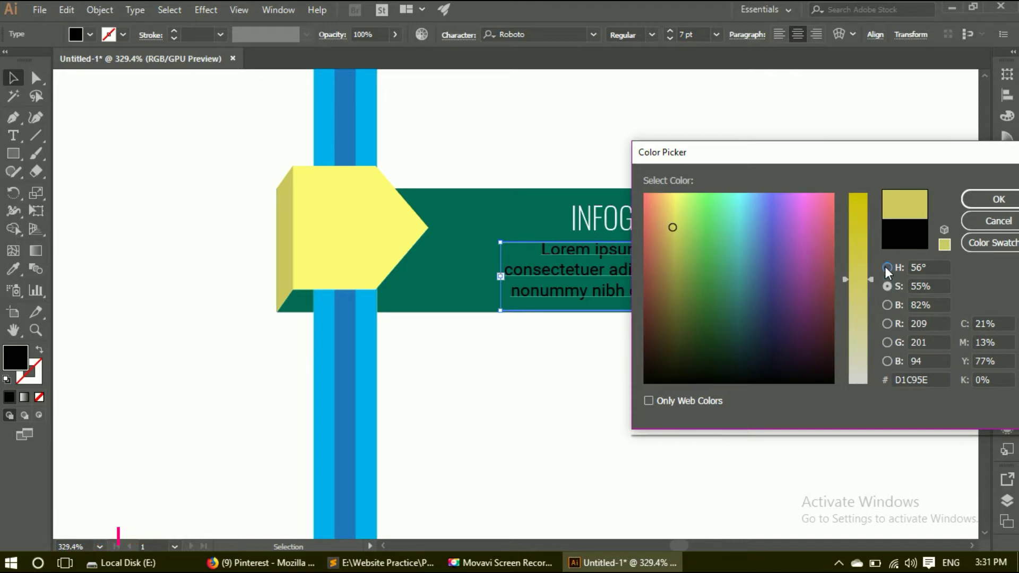
{"action": "left_click", "coordinate": [887, 267]}
{"action": "left_click_drag", "start_coordinate": [861, 342], "coordinate": [858, 326]}
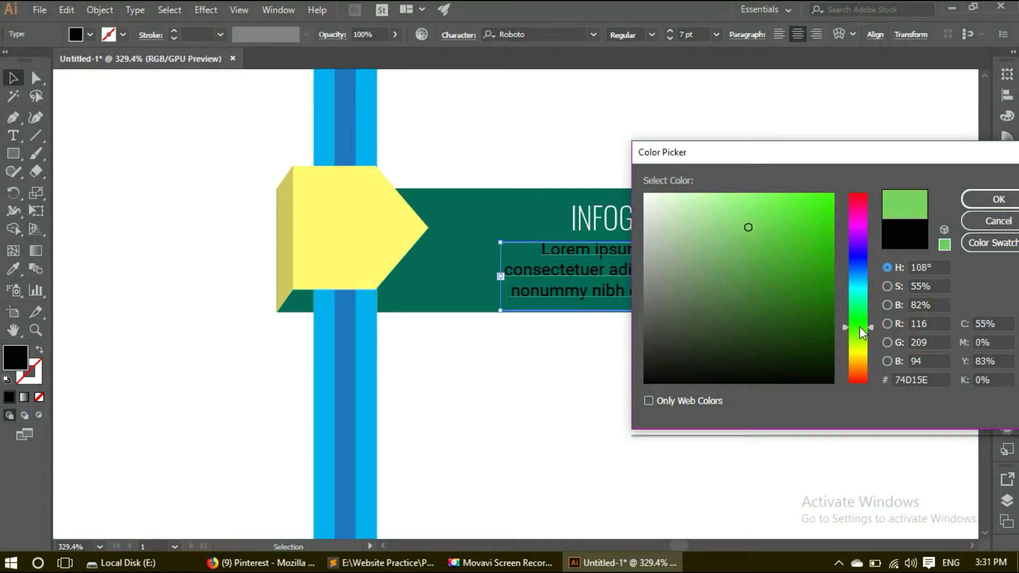
{"action": "left_click_drag", "start_coordinate": [812, 221], "coordinate": [833, 194]}
{"action": "left_click", "coordinate": [979, 200]}
{"action": "left_click", "coordinate": [819, 134]}
Change the paragraph's fill colour to bright yellow (F3FF00).
{"action": "left_click", "coordinate": [557, 300]}
{"action": "double_click", "coordinate": [14, 359]}
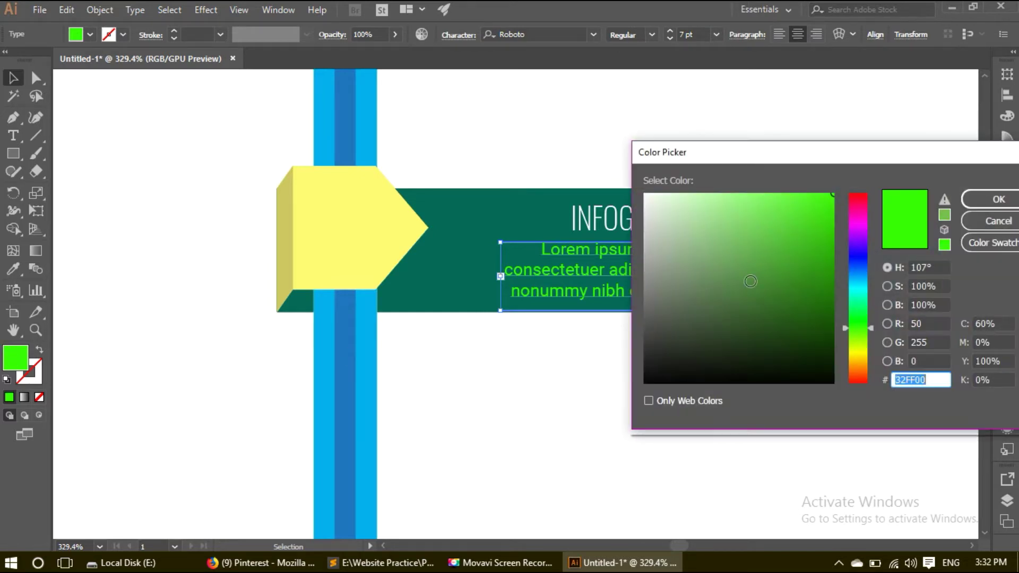
{"action": "left_click", "coordinate": [861, 349]}
{"action": "left_click", "coordinate": [997, 199]}
{"action": "left_click", "coordinate": [853, 145]}
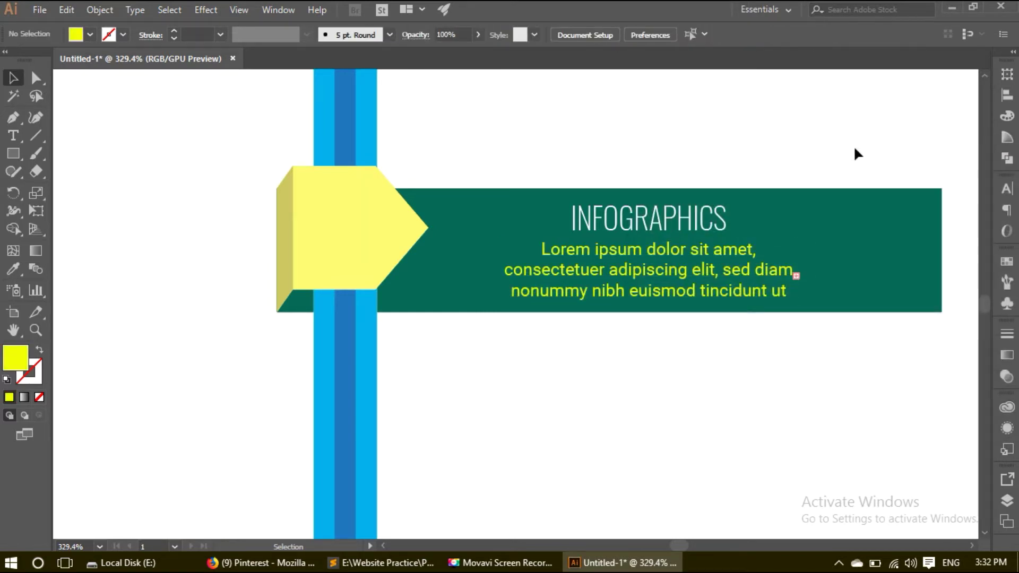
{"action": "scroll", "coordinate": [834, 268], "scroll_direction": "down", "scroll_amount": 4}
Ungroup the yellow label from the green banner and send the banner behind the pencil stripes.
{"action": "left_click_drag", "start_coordinate": [722, 342], "coordinate": [489, 325]}
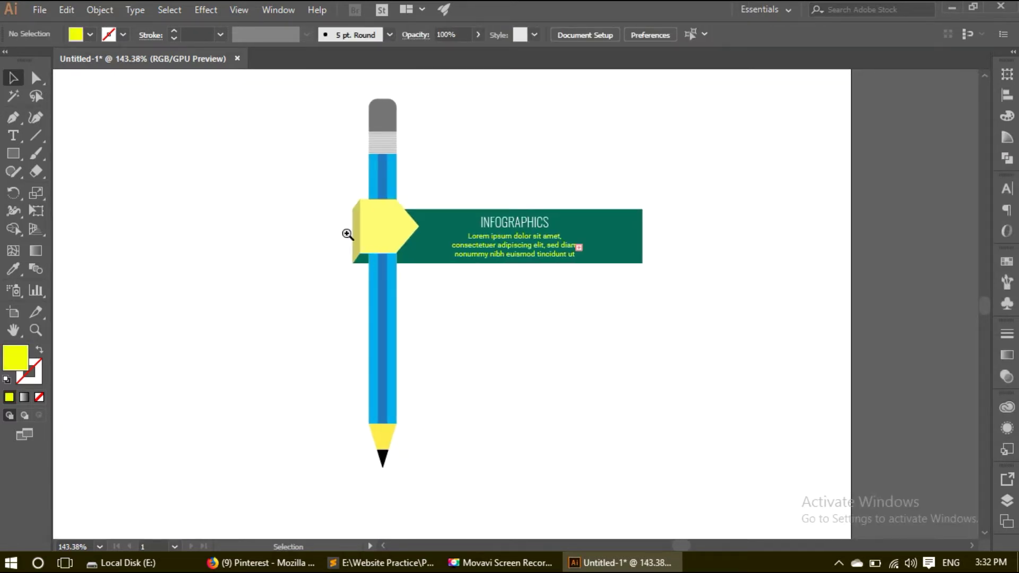
{"action": "scroll", "coordinate": [345, 232], "scroll_direction": "up", "scroll_amount": 3}
{"action": "left_click", "coordinate": [390, 254]}
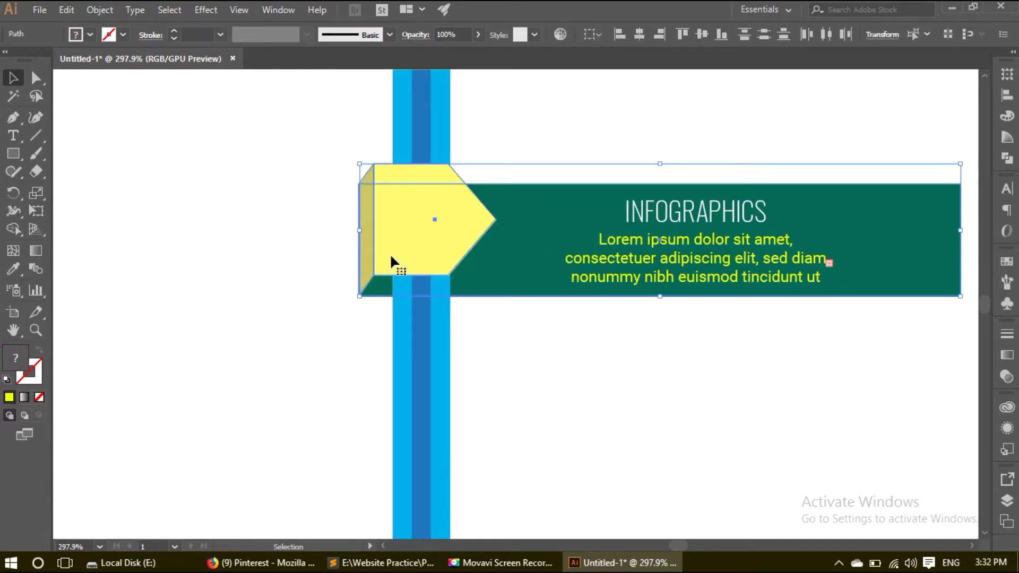
{"action": "right_click", "coordinate": [391, 256]}
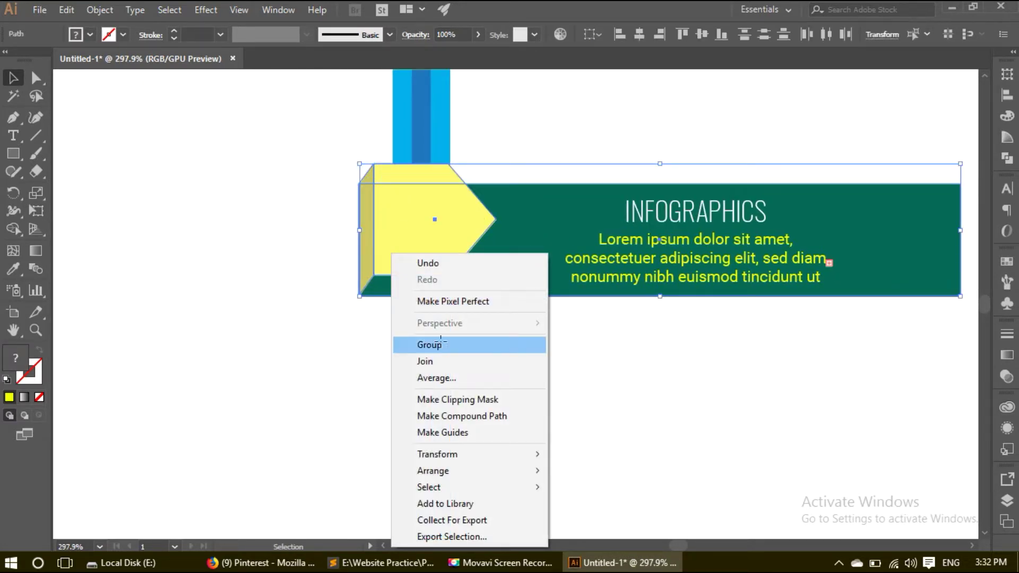
{"action": "left_click", "coordinate": [432, 341]}
{"action": "right_click", "coordinate": [419, 253]}
{"action": "right_click", "coordinate": [413, 235]}
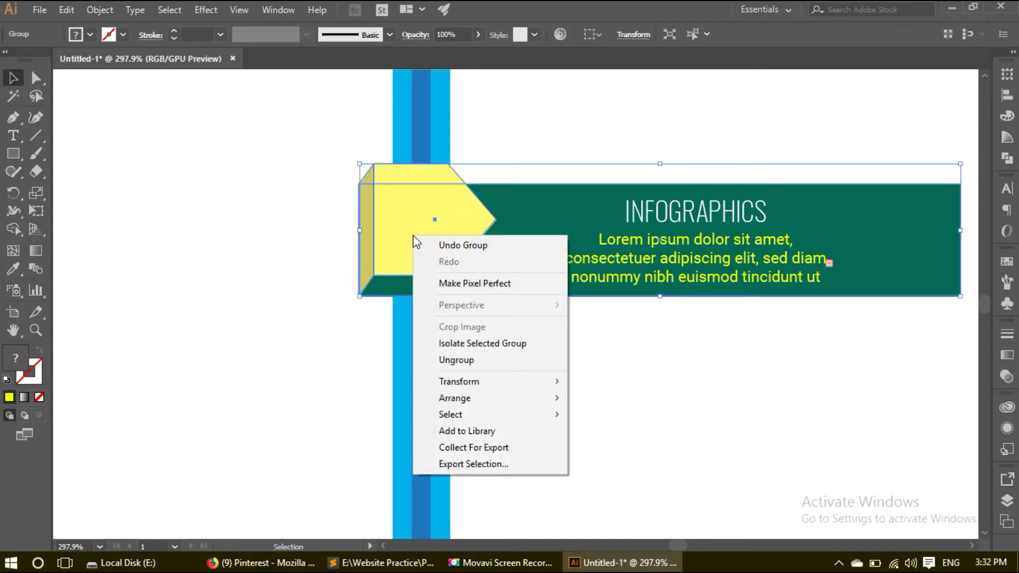
{"action": "left_click", "coordinate": [471, 353]}
{"action": "left_click", "coordinate": [519, 334]}
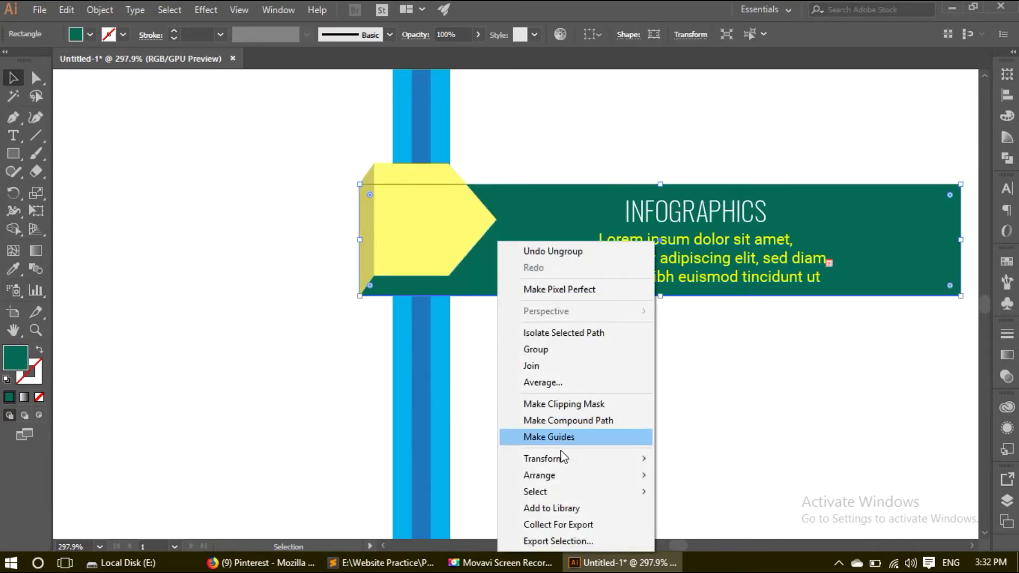
{"action": "mouse_move", "coordinate": [540, 475]}
{"action": "left_click", "coordinate": [684, 524]}
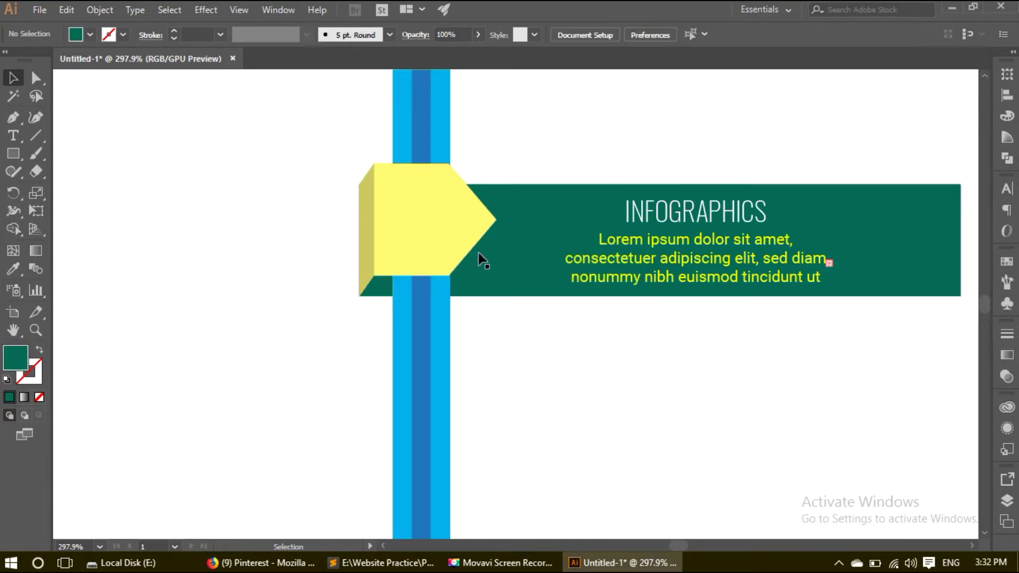
{"action": "left_click", "coordinate": [449, 220]}
Add a new 01 text object and make it bold.
{"action": "left_click", "coordinate": [14, 136]}
{"action": "left_click", "coordinate": [106, 177]}
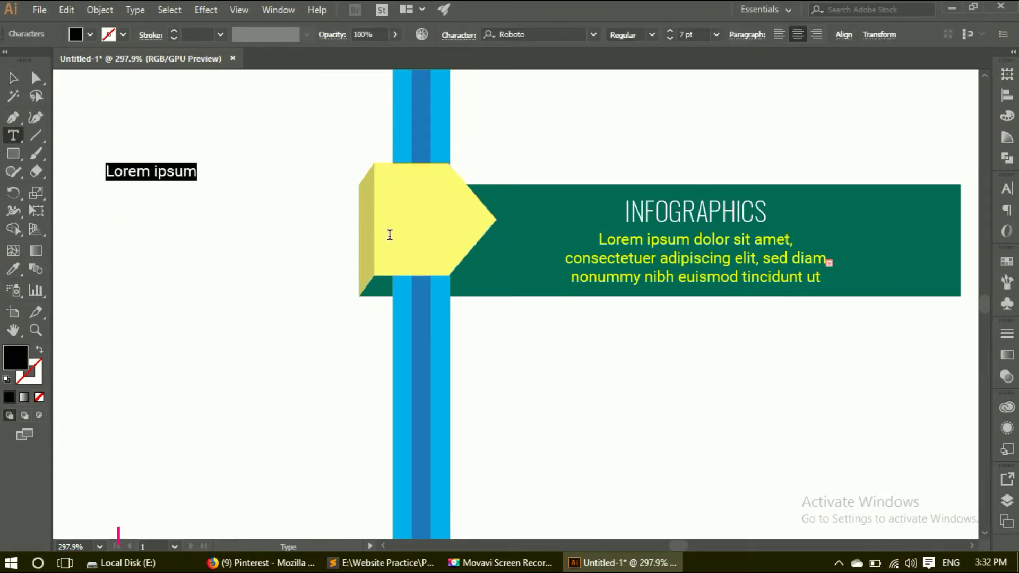
{"action": "type", "text": "01"}
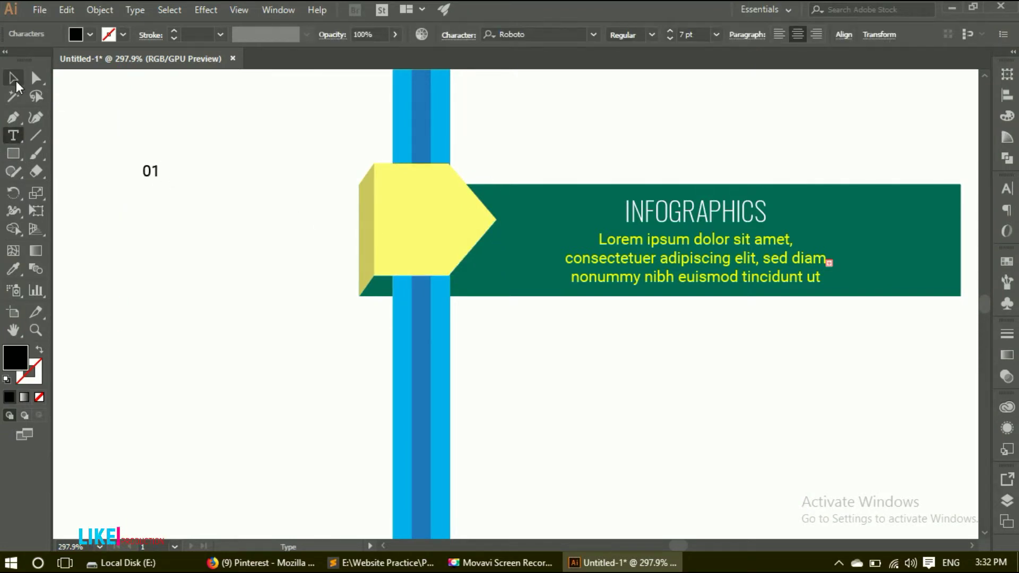
{"action": "left_click", "coordinate": [14, 80]}
{"action": "left_click", "coordinate": [545, 34]}
{"action": "left_click", "coordinate": [651, 35]}
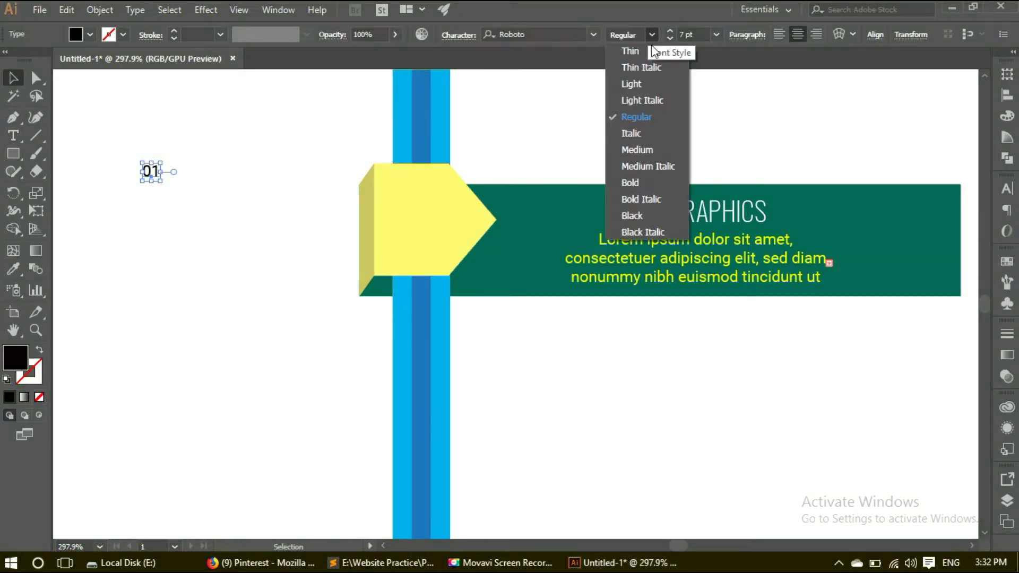
{"action": "left_click", "coordinate": [639, 214]}
{"action": "left_click", "coordinate": [194, 185]}
Move the 01 onto the yellow label and scale it to fit.
{"action": "mouse_move", "coordinate": [219, 183]}
{"action": "left_mouse_down"}
{"action": "mouse_move", "coordinate": [416, 220]}
{"action": "mouse_move", "coordinate": [448, 244]}
{"action": "left_mouse_up"}
{"action": "left_click", "coordinate": [596, 383]}
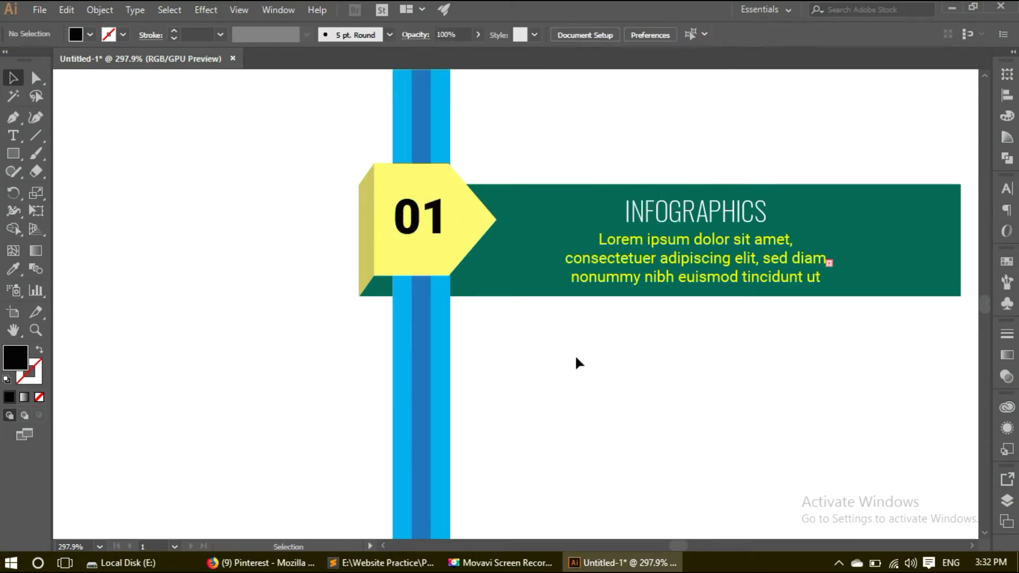
{"action": "left_click", "coordinate": [439, 233]}
{"action": "left_click_drag", "start_coordinate": [448, 244], "coordinate": [443, 239]}
{"action": "left_click", "coordinate": [466, 257]}
{"action": "left_click", "coordinate": [421, 217]}
Set the 01 font to Lato Black.
{"action": "left_click", "coordinate": [563, 34]}
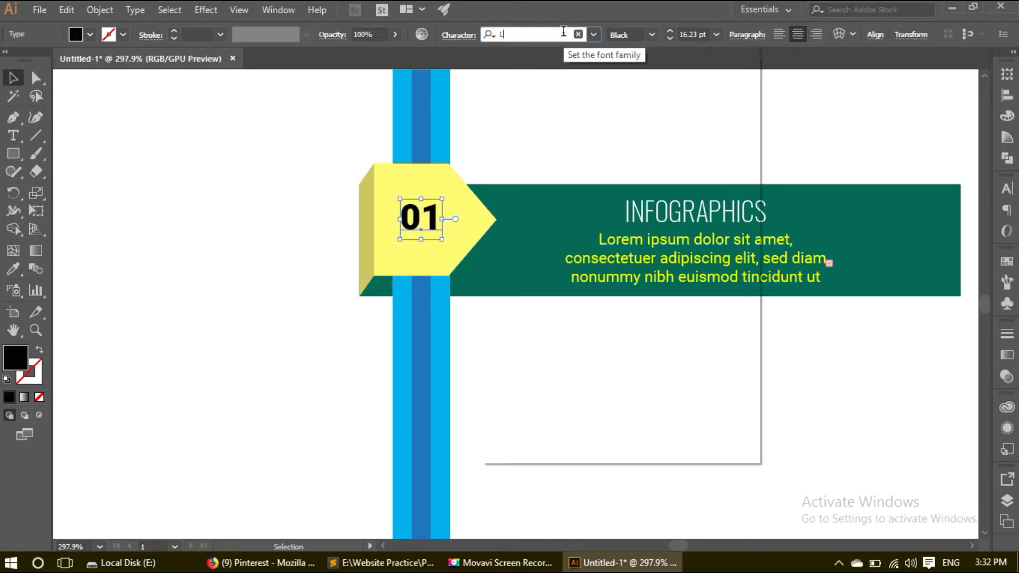
{"action": "type", "text": "LATO"}
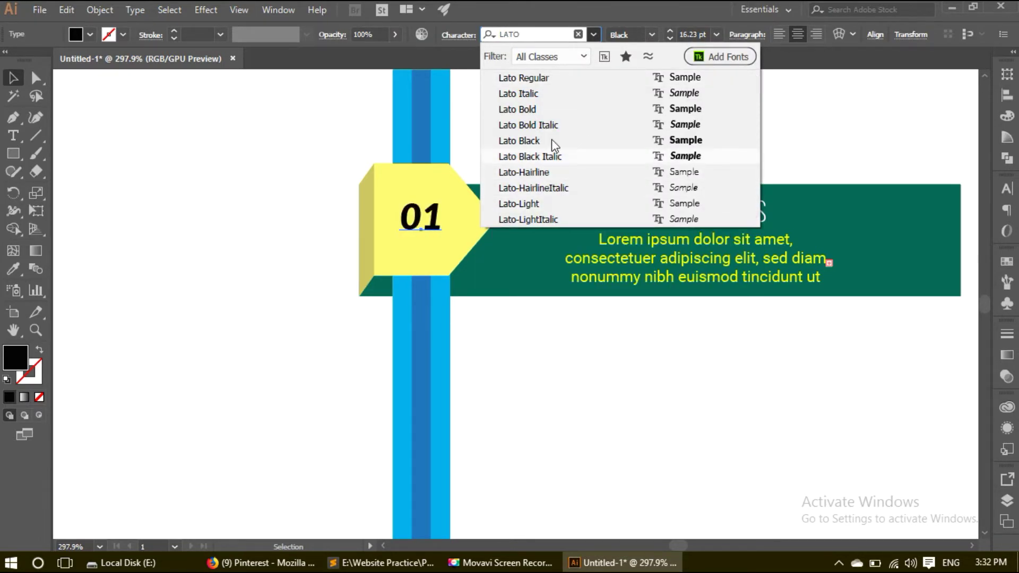
{"action": "left_click", "coordinate": [549, 143]}
{"action": "left_click", "coordinate": [581, 363]}
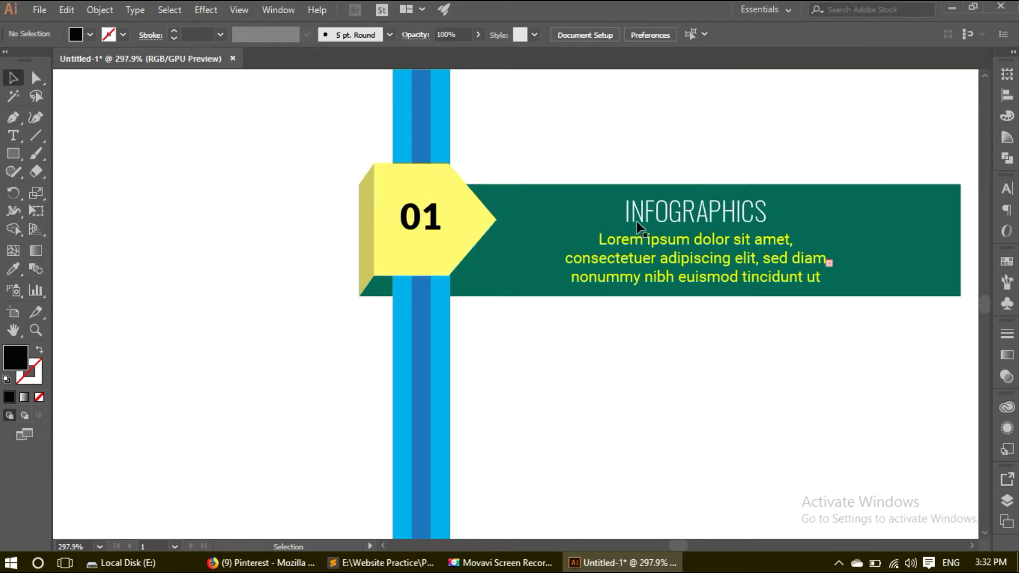
Set the INFOGRAPHICS title font to Lato Black.
{"action": "left_click", "coordinate": [637, 222]}
{"action": "left_click", "coordinate": [572, 35]}
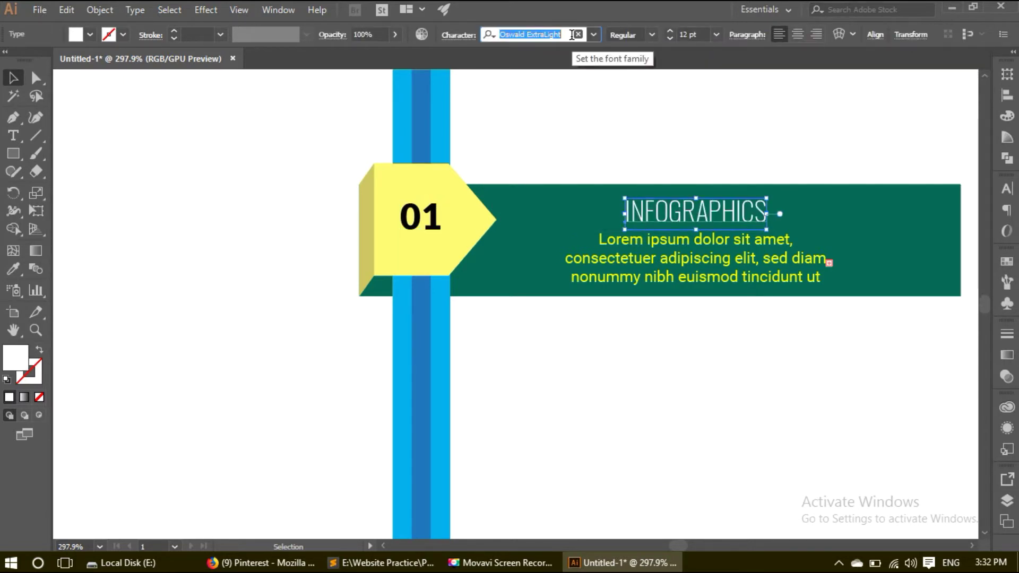
{"action": "type", "text": "Lato"}
{"action": "left_click", "coordinate": [549, 143]}
{"action": "left_click", "coordinate": [605, 379]}
With Direct Selection, select the INFOGRAPHICS title together with the Lorem ipsum paragraph.
{"action": "key", "text": "a"}
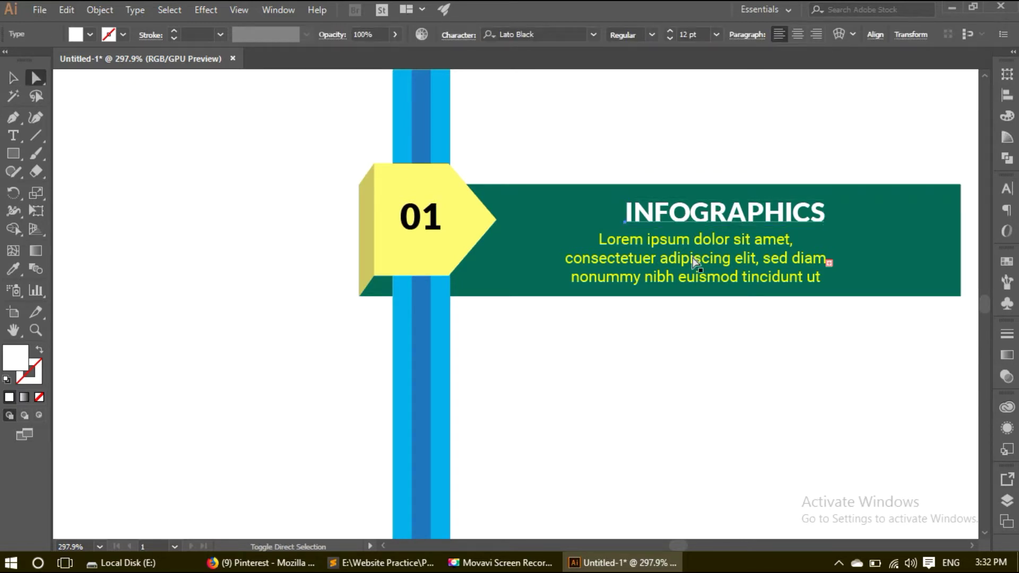
{"action": "left_click", "coordinate": [693, 260]}
{"action": "left_click", "coordinate": [681, 168]}
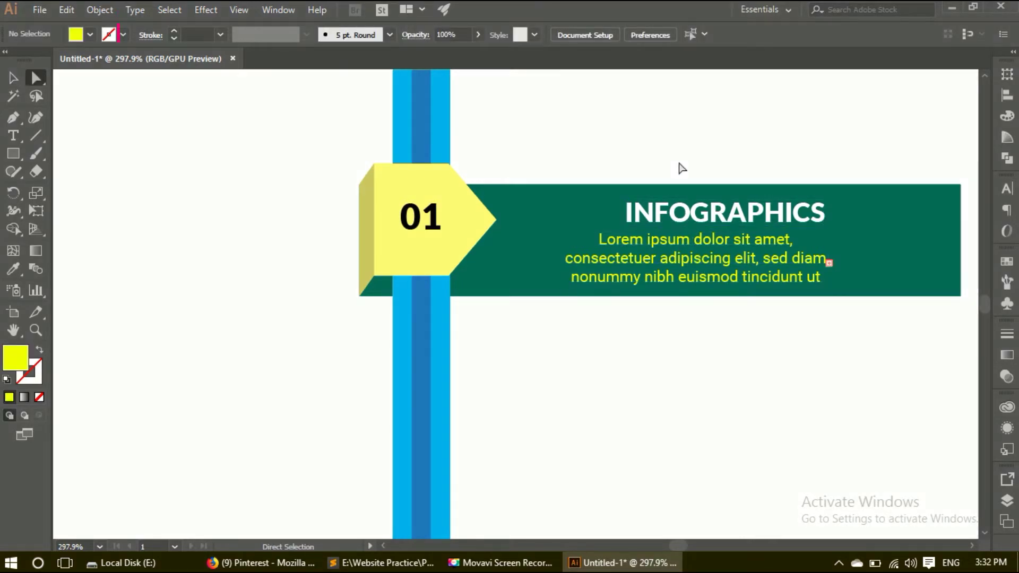
{"action": "left_click", "coordinate": [679, 230]}
{"action": "left_click", "coordinate": [696, 275], "text": "shift"}
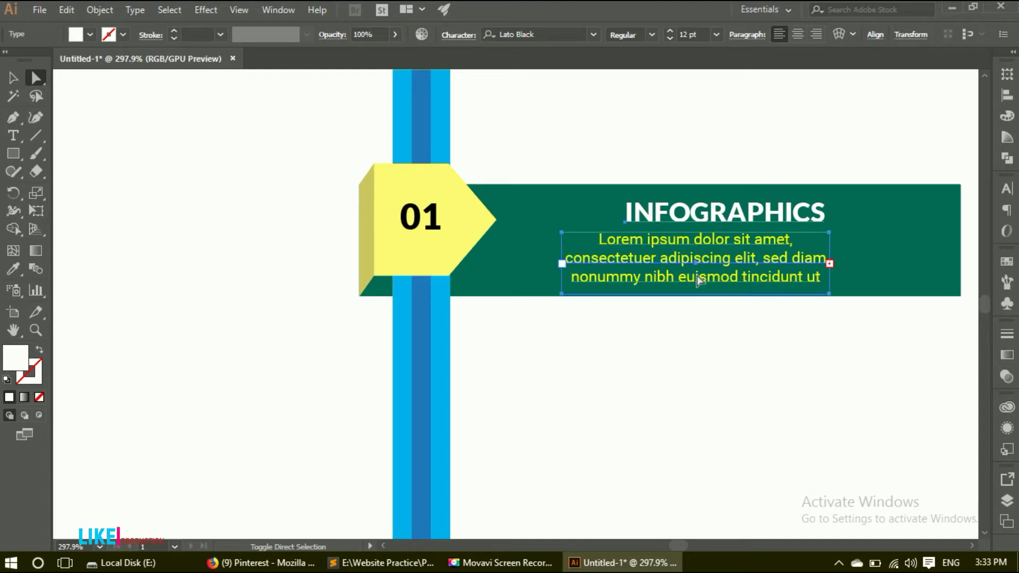
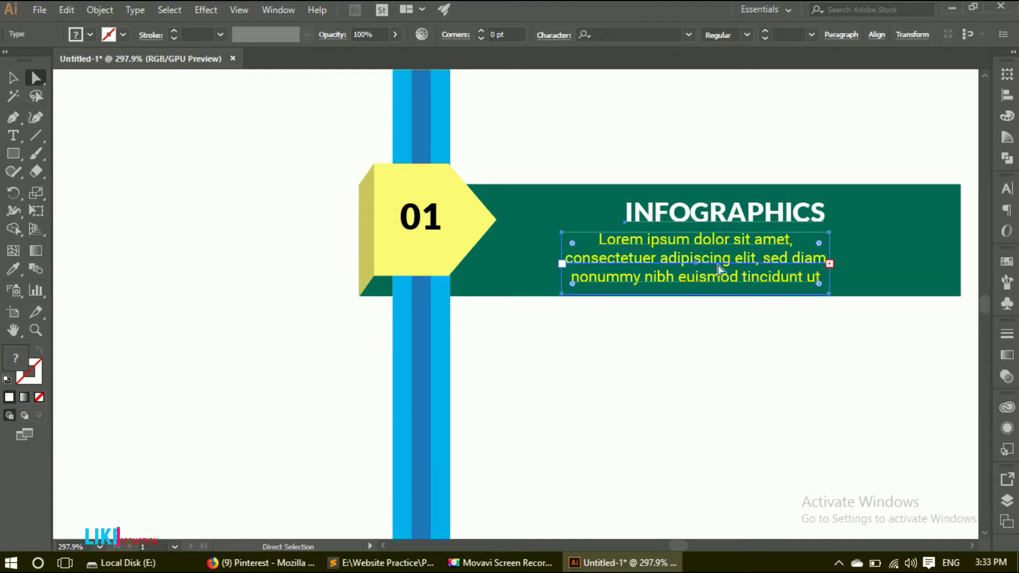
Centre the INFOGRAPHICS heading horizontally on the Lorem ipsum paragraph, using the paragraph as key object.
{"action": "left_click", "coordinate": [181, 149]}
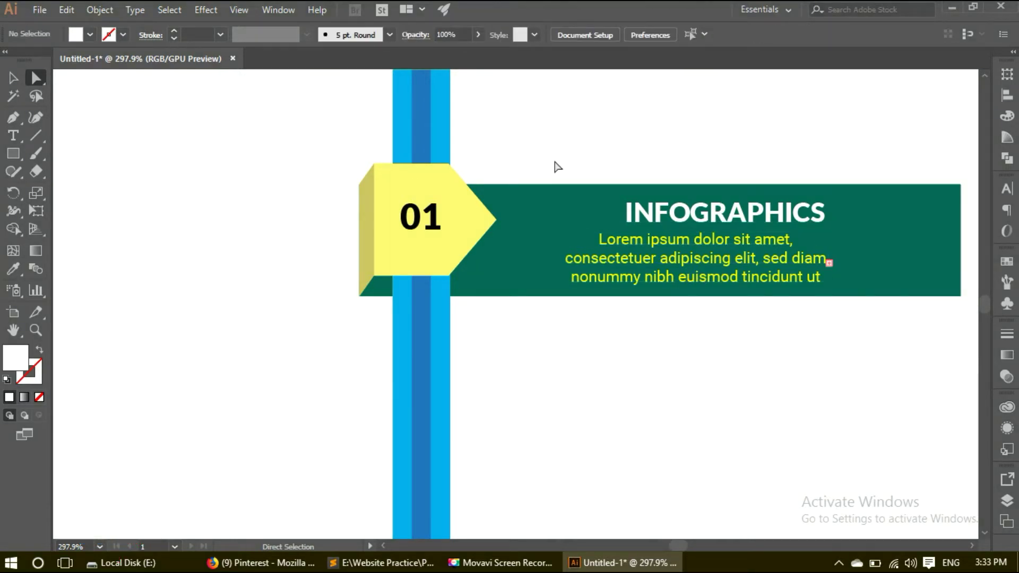
{"action": "left_click", "coordinate": [719, 249]}
{"action": "key", "text": "v"}
{"action": "left_click", "coordinate": [743, 215], "text": "shift"}
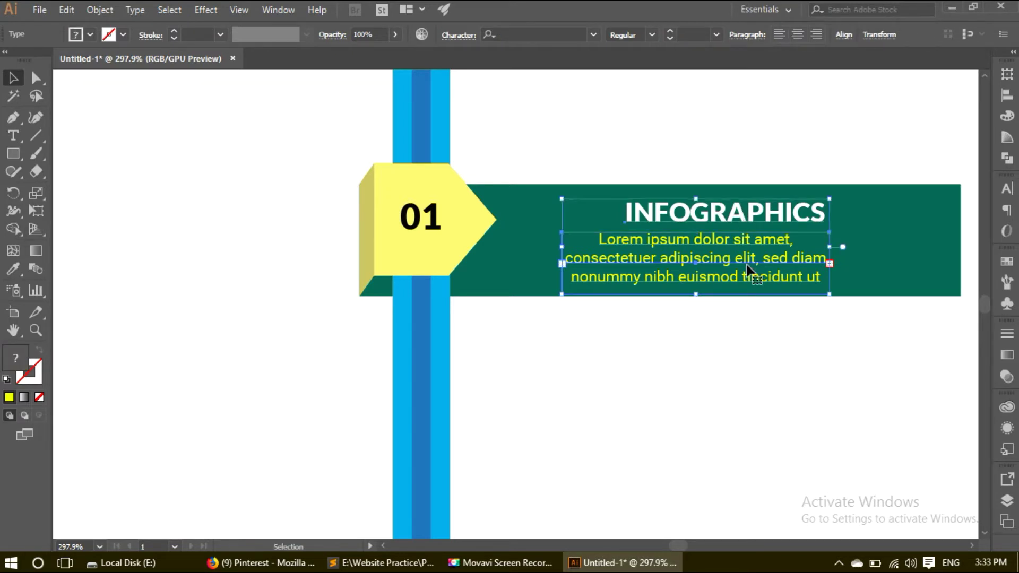
{"action": "left_click", "coordinate": [1007, 101]}
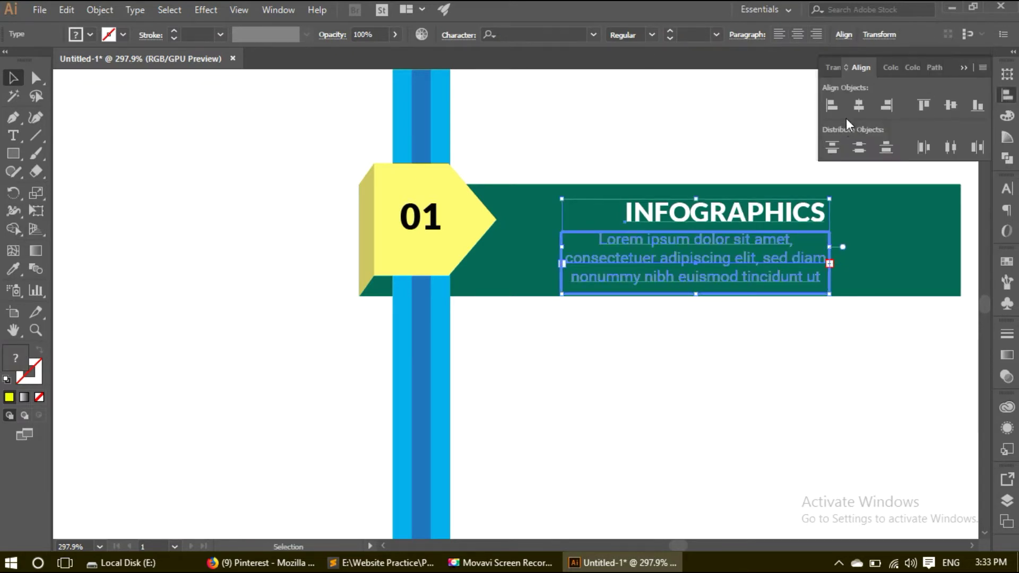
{"action": "left_click", "coordinate": [859, 105]}
{"action": "left_click", "coordinate": [832, 255]}
Nudge the heading and paragraph slightly higher in the green banner.
{"action": "left_click", "coordinate": [711, 255]}
{"action": "left_click", "coordinate": [737, 221], "text": "shift"}
{"action": "key", "text": "Up"}
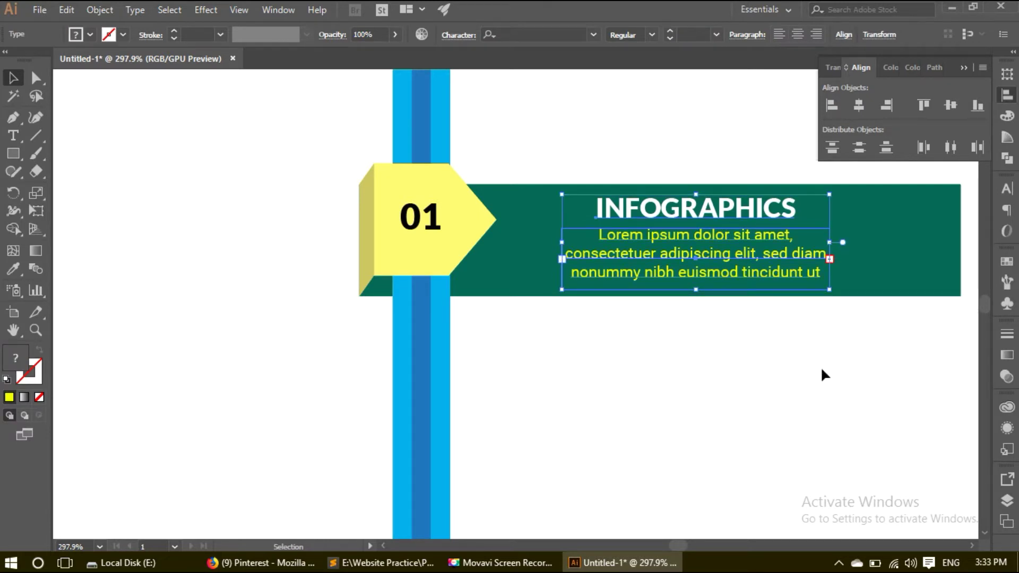
{"action": "left_click", "coordinate": [820, 367]}
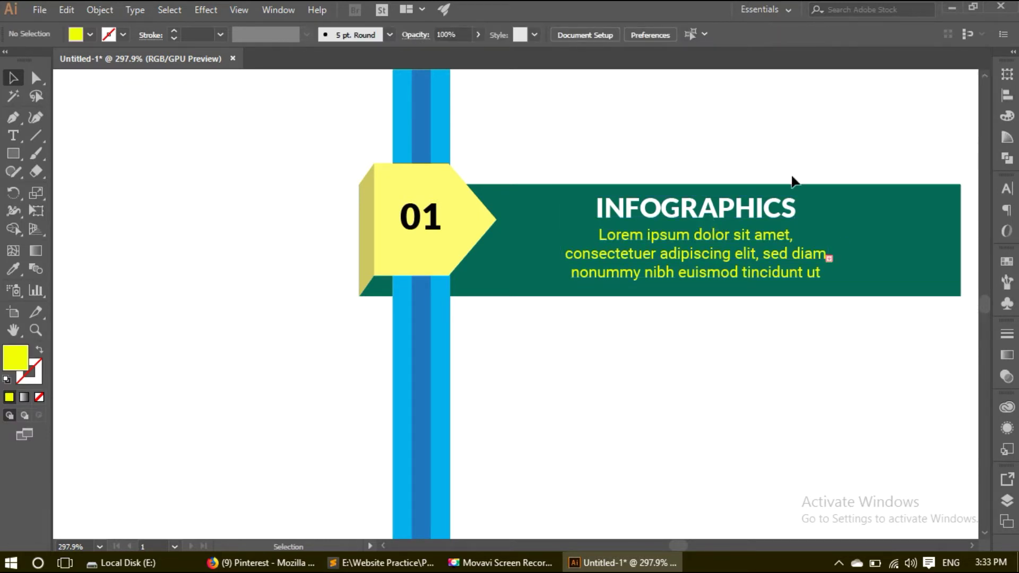
{"action": "left_click", "coordinate": [728, 217]}
Set the INFOGRAPHICS heading to 9 pt with letter tracking of 200.
{"action": "triple_click", "coordinate": [669, 38]}
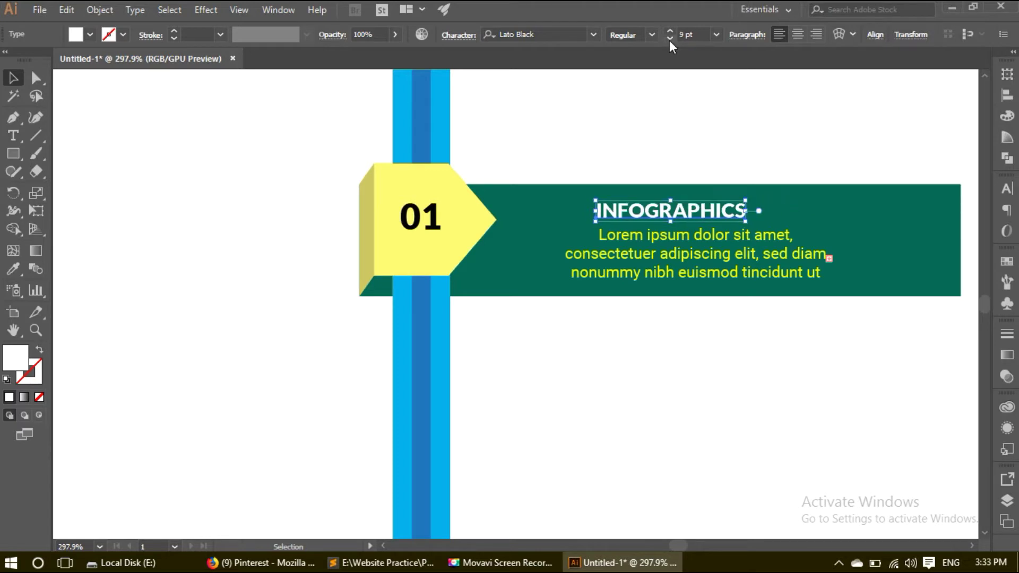
{"action": "left_click", "coordinate": [1007, 190]}
{"action": "left_click", "coordinate": [955, 288]}
{"action": "type", "text": "0"}
{"action": "key", "text": "Return"}
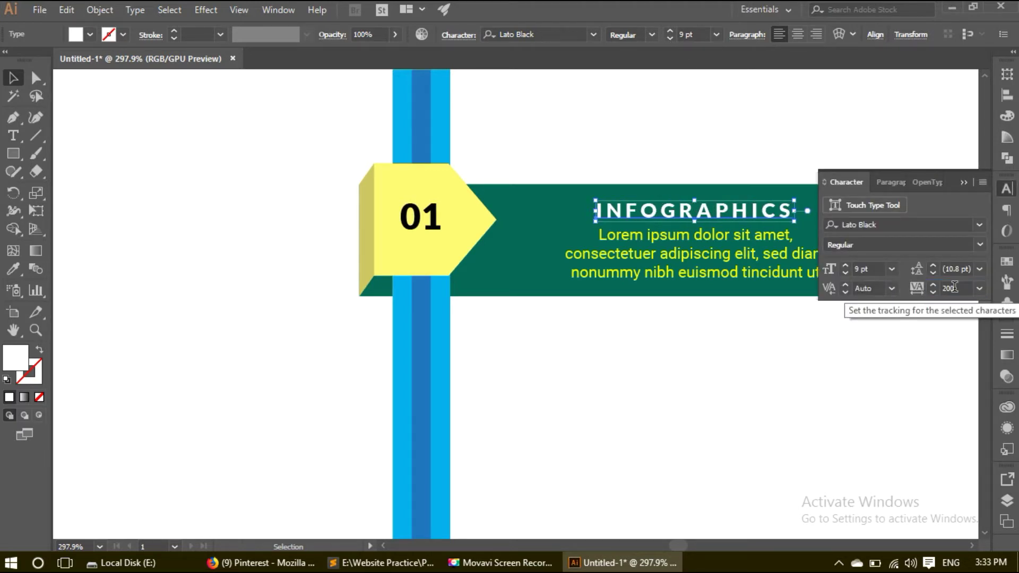
{"action": "left_click", "coordinate": [805, 355]}
{"action": "left_click", "coordinate": [964, 182]}
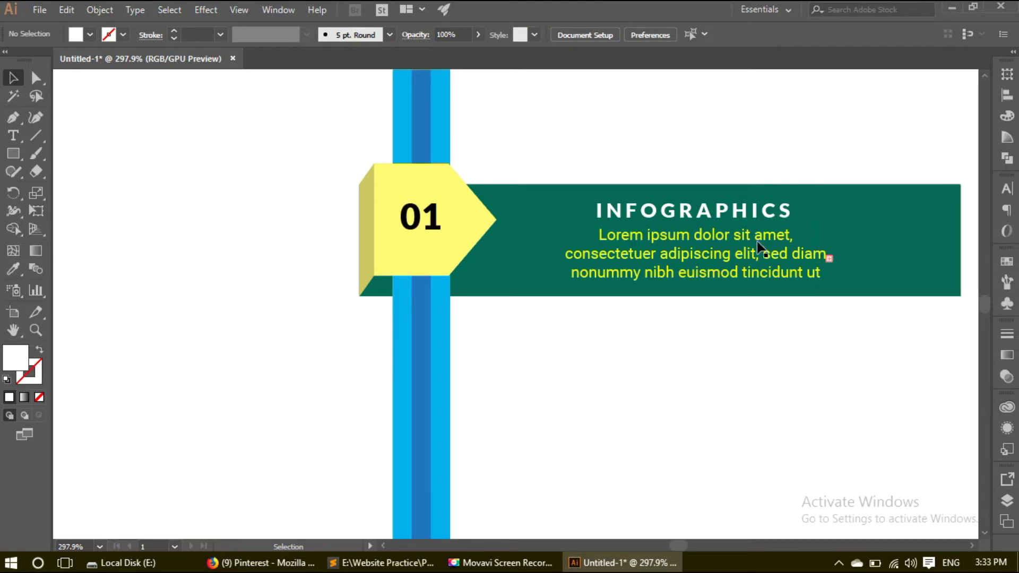
Re-centre the heading horizontally over the paragraph as key object.
{"action": "left_click", "coordinate": [759, 250]}
{"action": "left_click", "coordinate": [742, 212], "text": "shift"}
{"action": "left_click", "coordinate": [744, 242]}
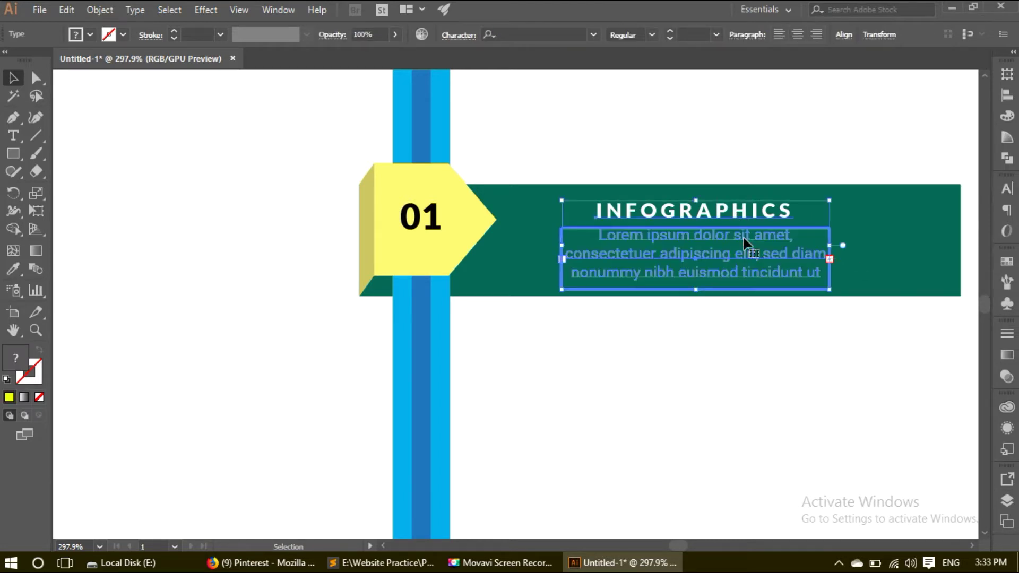
{"action": "left_click", "coordinate": [1007, 95]}
{"action": "left_click", "coordinate": [860, 105]}
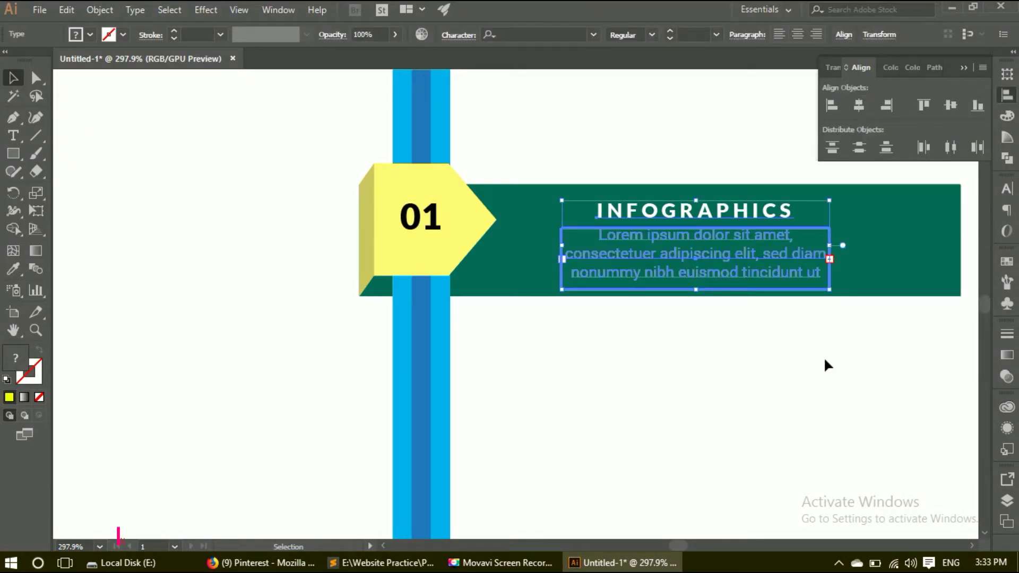
{"action": "left_click", "coordinate": [824, 357]}
{"action": "scroll", "coordinate": [732, 387], "scroll_direction": "down", "scroll_amount": 5}
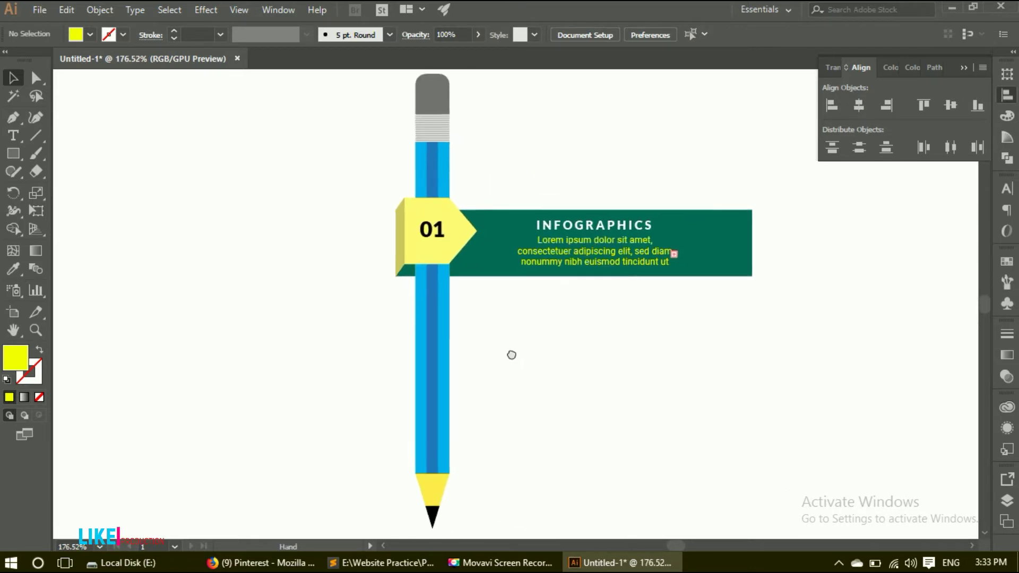
Alt-drag the green banner and yellow arrow tab to make a second copy below.
{"action": "left_click", "coordinate": [962, 68]}
{"action": "left_click", "coordinate": [428, 223]}
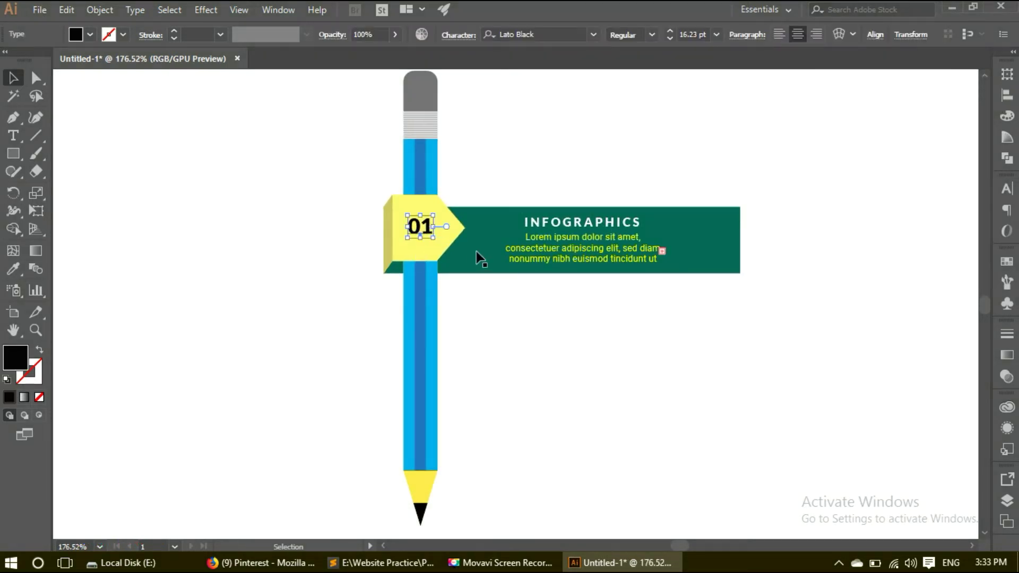
{"action": "left_click", "coordinate": [424, 255]}
{"action": "left_click", "coordinate": [496, 321]}
{"action": "left_click", "coordinate": [396, 268]}
{"action": "left_click_drag", "start_coordinate": [385, 243], "coordinate": [413, 366]}
{"action": "left_click", "coordinate": [545, 405]}
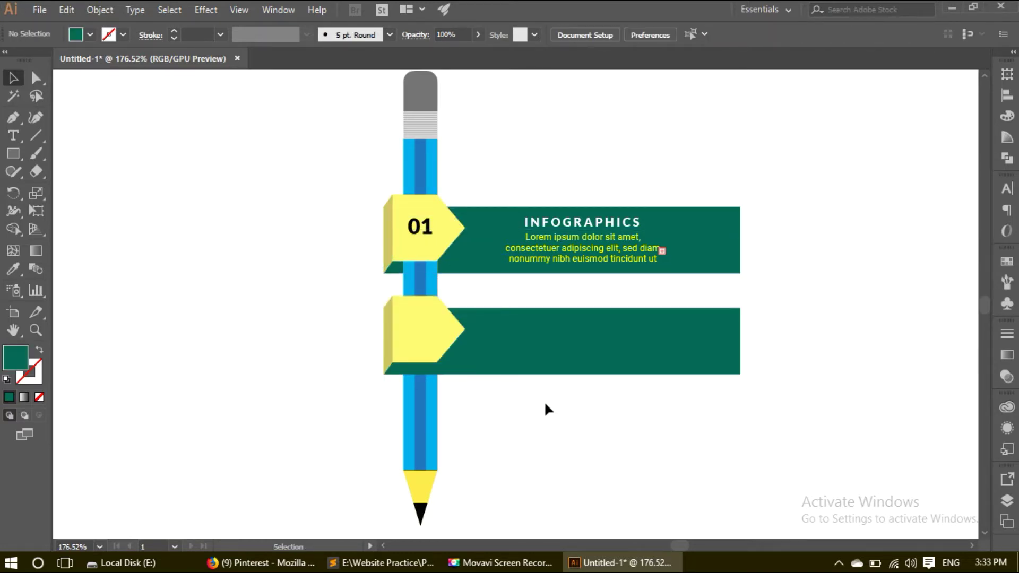
Repeat the duplication with Ctrl+D to add a third banner with its arrow.
{"action": "left_click", "coordinate": [464, 370]}
{"action": "left_click", "coordinate": [390, 337], "text": "shift"}
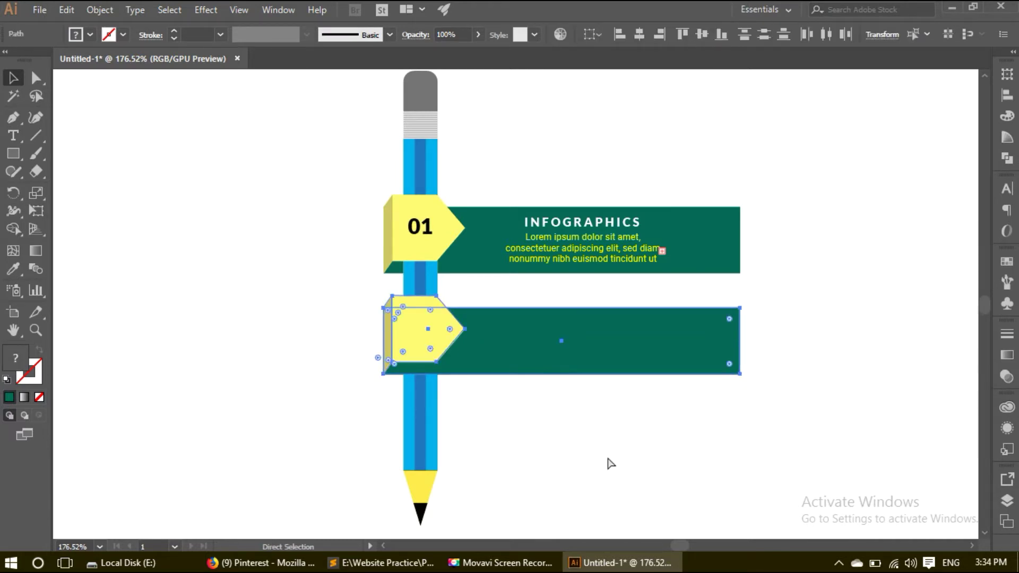
{"action": "key", "text": "ctrl+d"}
{"action": "left_click", "coordinate": [770, 432]}
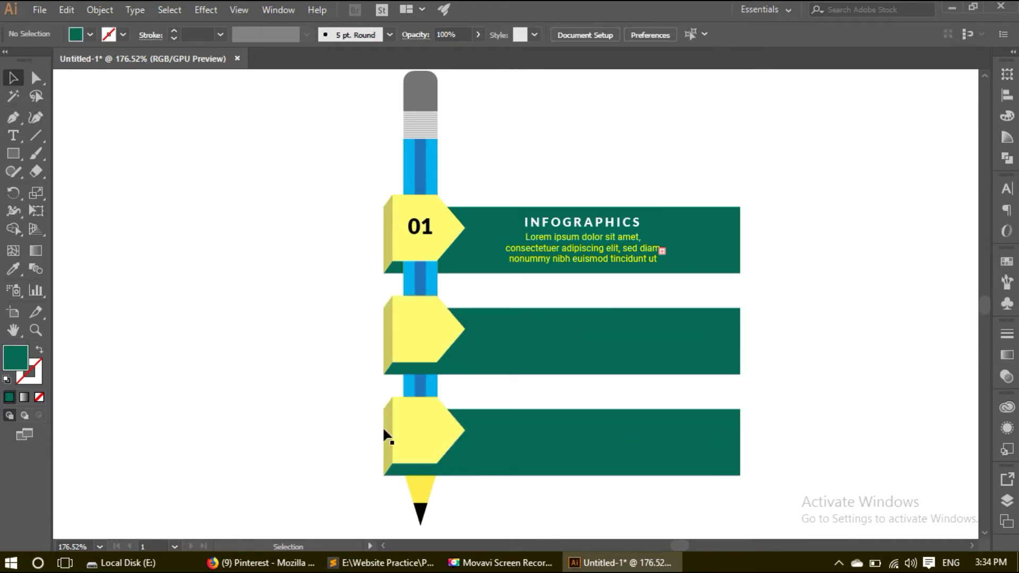
Scale all three banners to a shorter height, then select the two lower banners.
{"action": "left_click_drag", "start_coordinate": [394, 438], "coordinate": [394, 438]}
{"action": "left_click", "coordinate": [345, 222]}
{"action": "left_click_drag", "start_coordinate": [399, 428], "coordinate": [402, 474]}
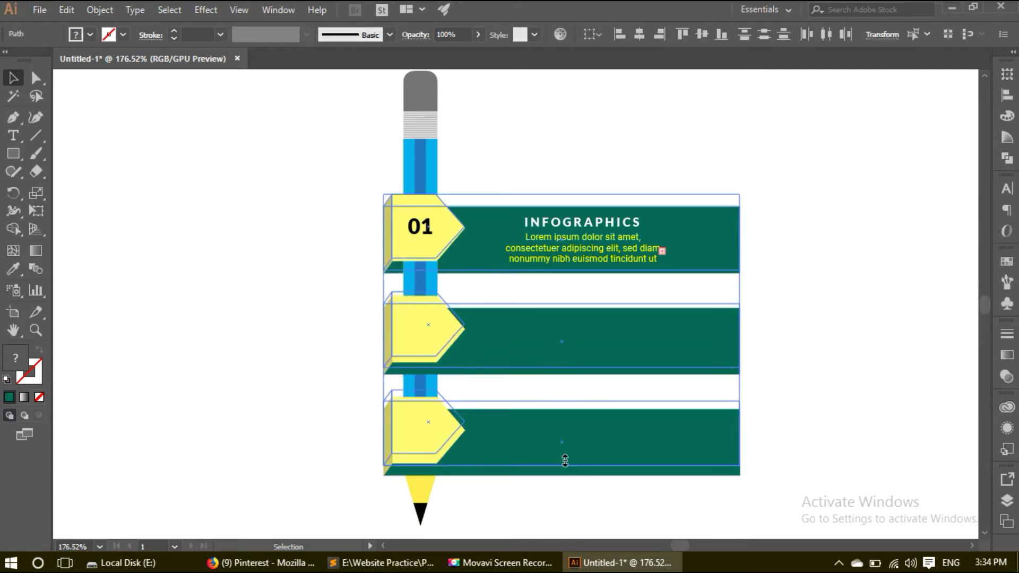
{"action": "left_click_drag", "start_coordinate": [565, 463], "coordinate": [561, 414]}
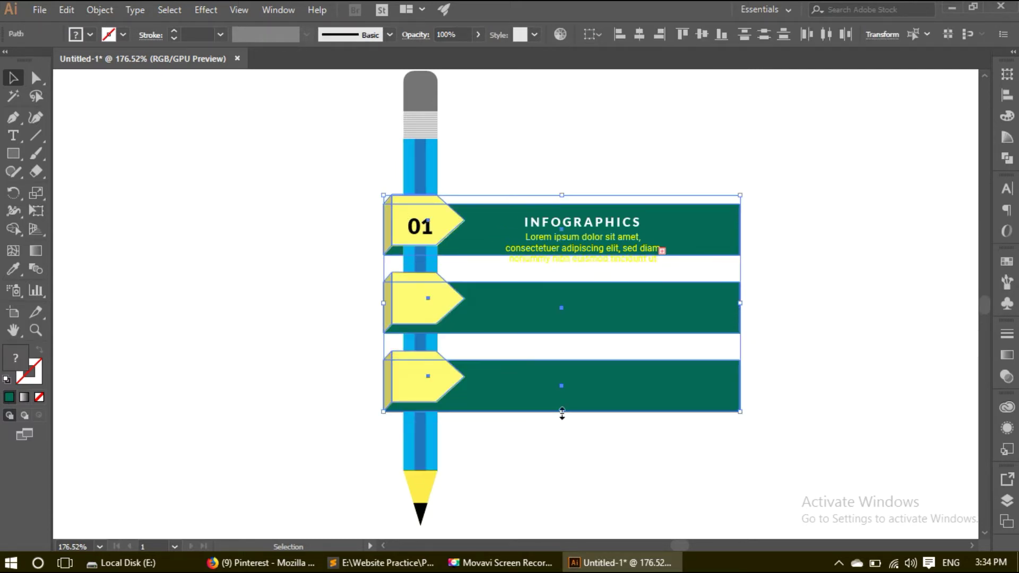
{"action": "left_click", "coordinate": [555, 459]}
{"action": "left_click_drag", "start_coordinate": [507, 333], "coordinate": [506, 327]}
{"action": "right_click", "coordinate": [506, 326]}
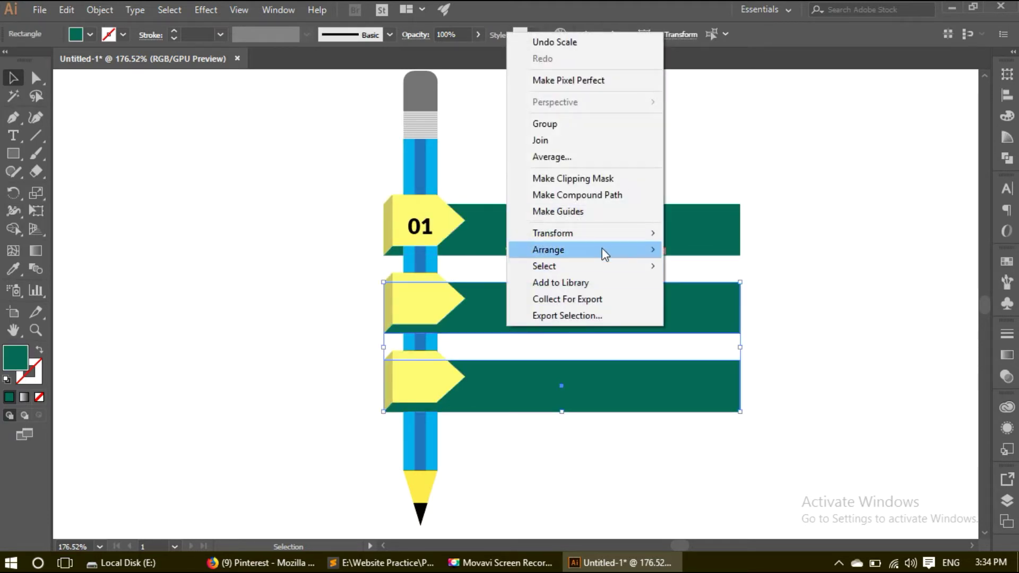
Send the two lower banners one step backward and zoom in on the first banner's text.
{"action": "left_click", "coordinate": [689, 291]}
{"action": "left_click", "coordinate": [805, 312]}
{"action": "left_click", "coordinate": [608, 260]}
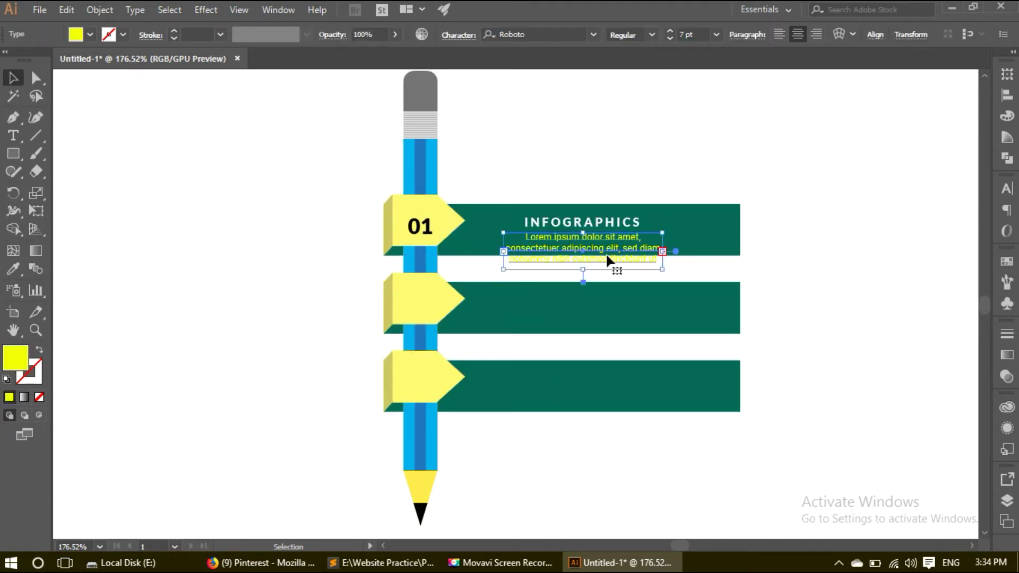
{"action": "left_click", "coordinate": [796, 239]}
{"action": "scroll", "coordinate": [594, 230], "scroll_direction": "up", "scroll_amount": 5, "text": "alt"}
Move the heading and paragraph up in the first banner and scale them slightly smaller.
{"action": "left_click", "coordinate": [661, 258]}
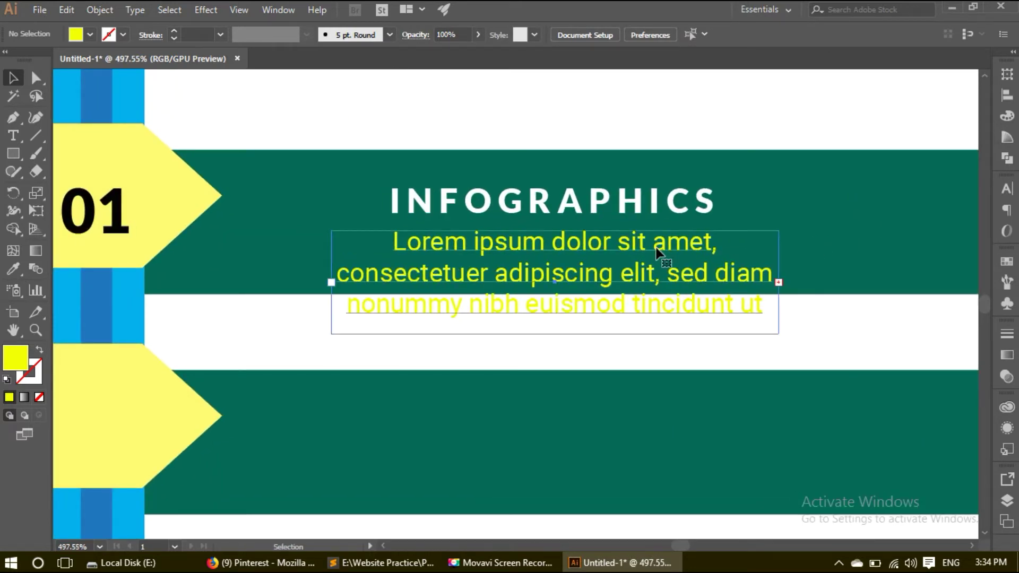
{"action": "left_click", "coordinate": [641, 211], "text": "shift"}
{"action": "left_click_drag", "start_coordinate": [641, 211], "coordinate": [643, 188]}
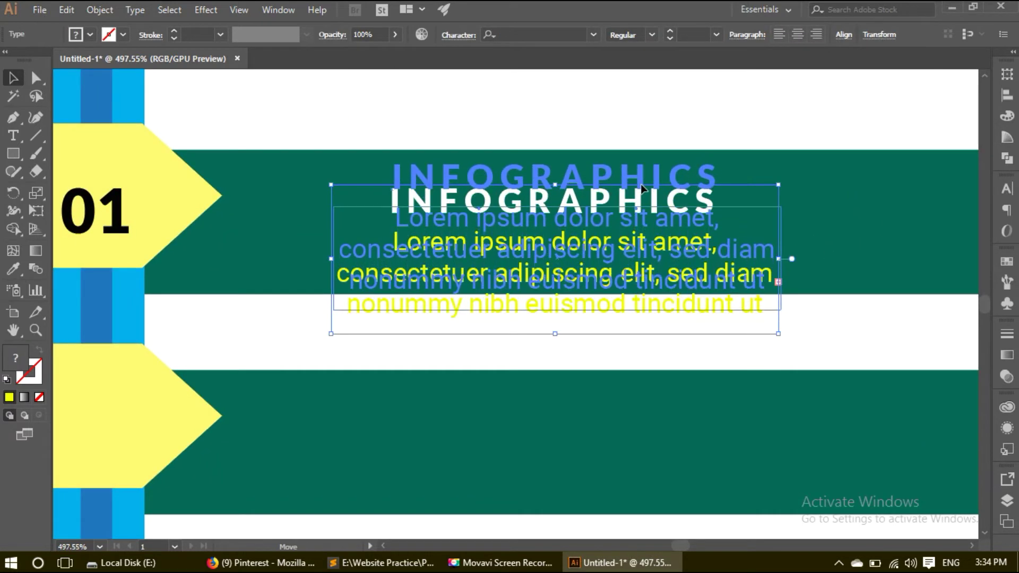
{"action": "left_click_drag", "start_coordinate": [783, 310], "coordinate": [773, 300]}
{"action": "left_click", "coordinate": [752, 340]}
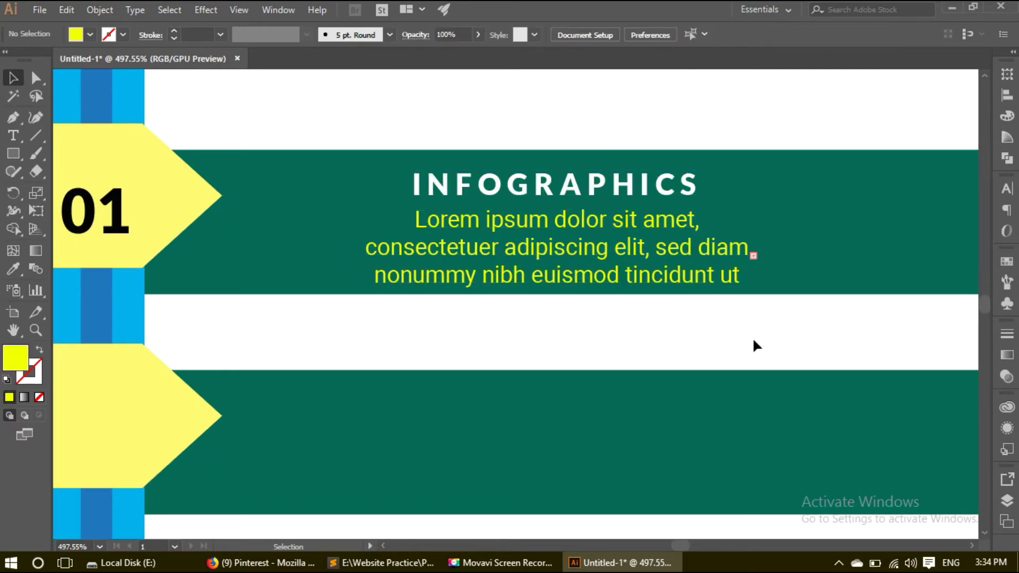
{"action": "scroll", "coordinate": [684, 314], "scroll_direction": "down", "scroll_amount": 1, "text": "alt"}
Nudge the Lorem ipsum paragraph up and set its fill to white.
{"action": "left_click", "coordinate": [616, 218]}
{"action": "left_click", "coordinate": [616, 183], "text": "shift"}
{"action": "left_click", "coordinate": [617, 258]}
{"action": "key", "text": "Up"}
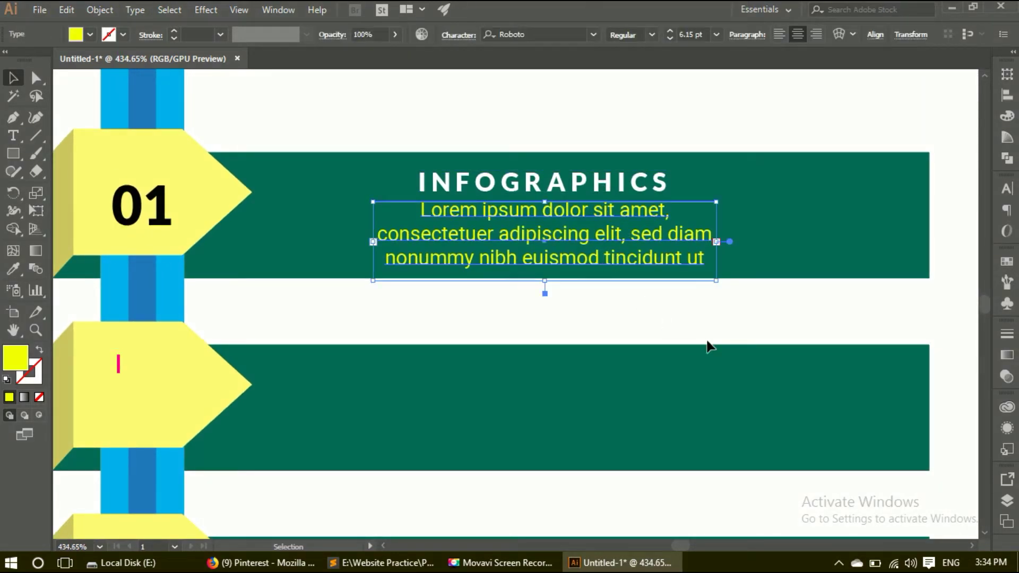
{"action": "left_click", "coordinate": [91, 35]}
{"action": "left_click", "coordinate": [49, 60]}
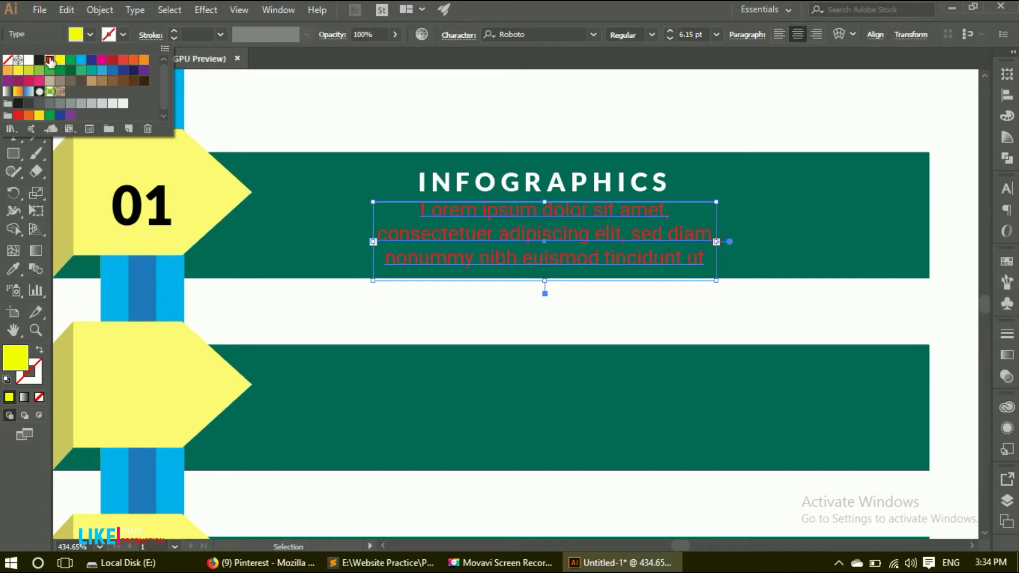
{"action": "left_click", "coordinate": [29, 59]}
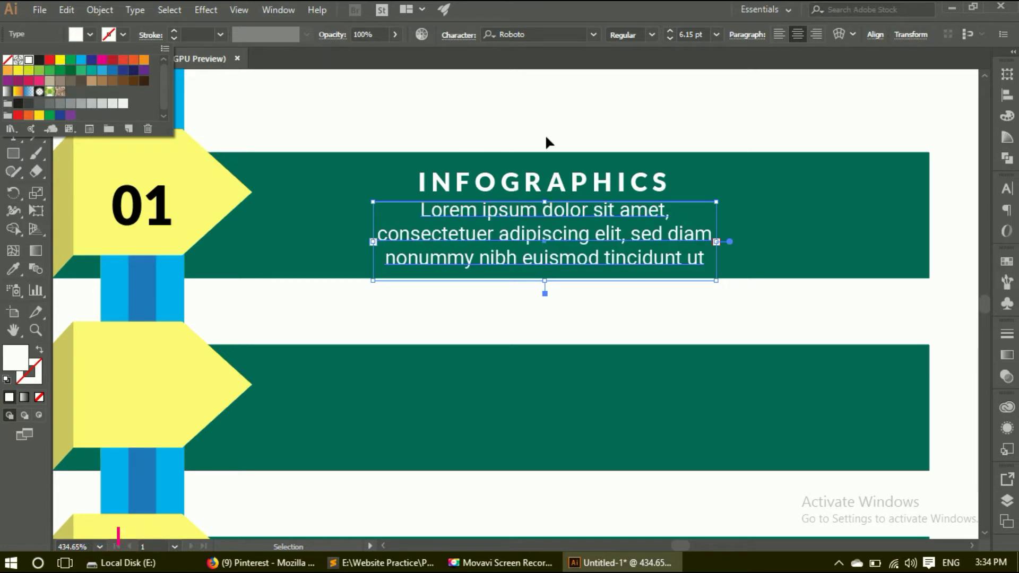
Colour the INFOGRAPHICS heading cyan (00FFE0).
{"action": "left_click", "coordinate": [518, 183]}
{"action": "double_click", "coordinate": [16, 357]}
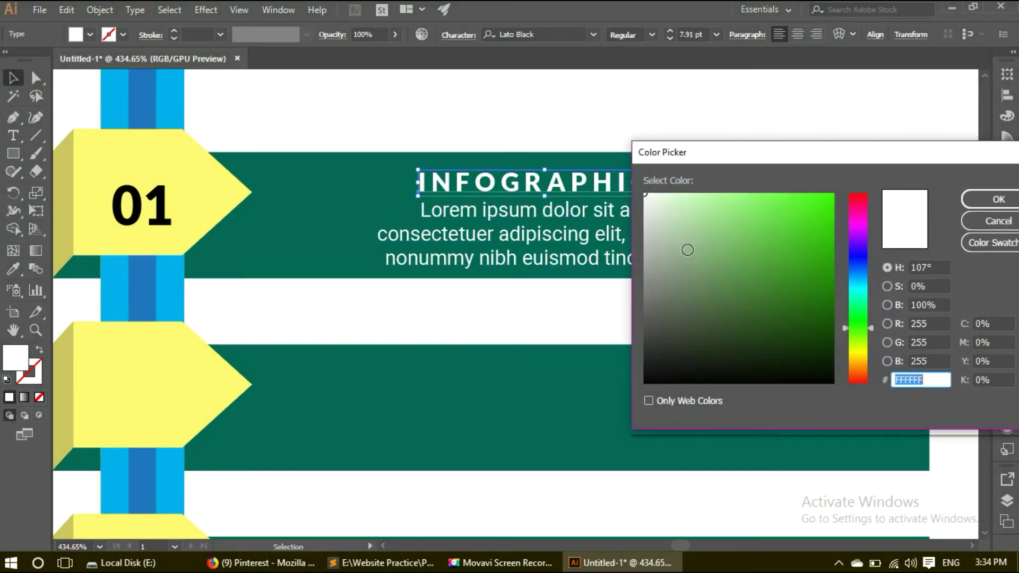
{"action": "left_click", "coordinate": [836, 204]}
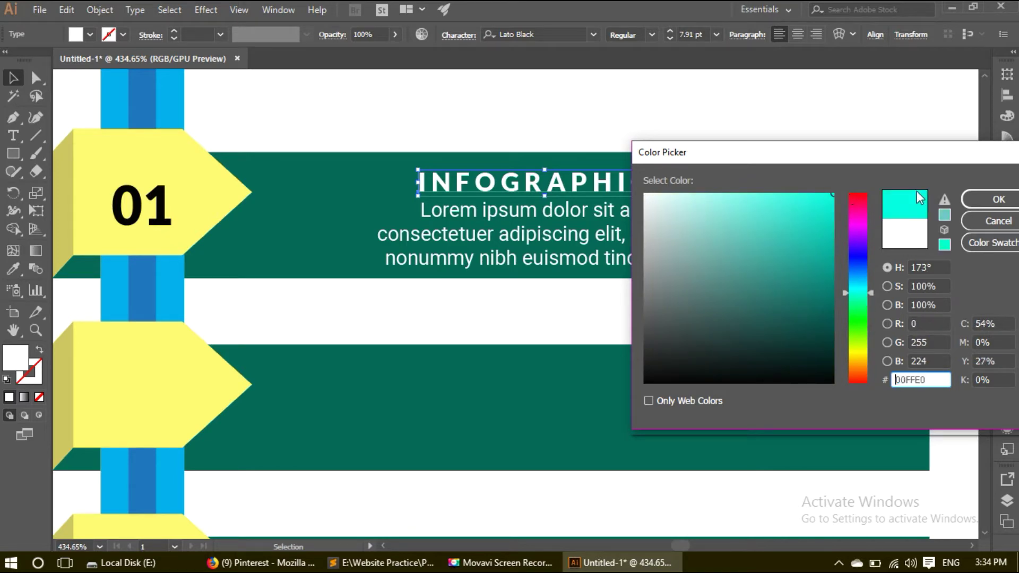
{"action": "left_click", "coordinate": [974, 199]}
{"action": "left_click", "coordinate": [849, 113]}
Alt-drag copies of the heading and paragraph onto the second banner.
{"action": "left_click", "coordinate": [640, 228]}
{"action": "left_click", "coordinate": [639, 188], "text": "shift"}
{"action": "left_click_drag", "start_coordinate": [633, 212], "coordinate": [637, 417]}
{"action": "scroll", "coordinate": [635, 451], "scroll_direction": "down", "scroll_amount": 2}
{"action": "scroll", "coordinate": [635, 451], "scroll_direction": "down", "scroll_amount": 1}
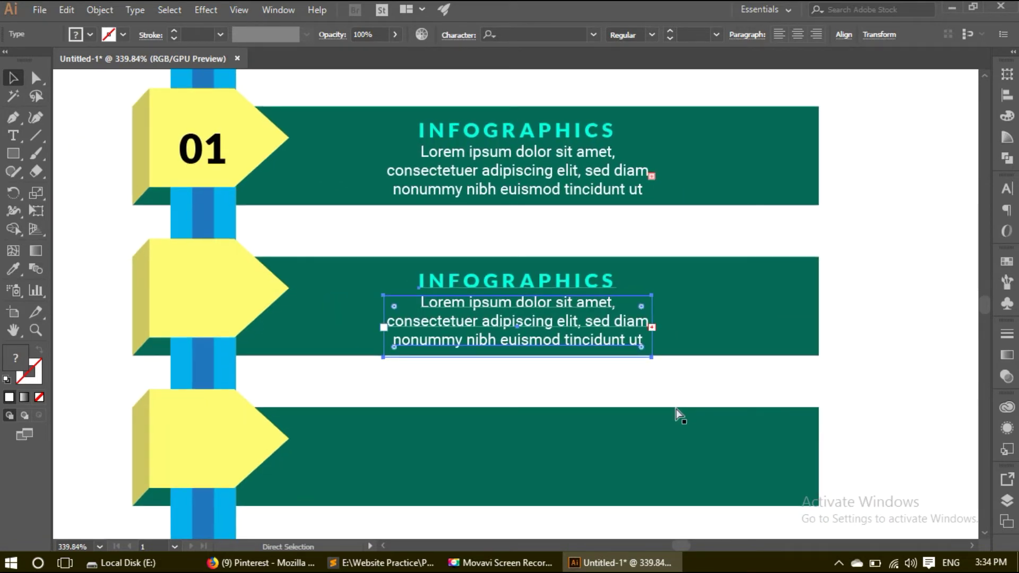
Copy the texts onto the third banner with Ctrl+D and group its heading with its body text.
{"action": "key", "text": "ctrl+d"}
{"action": "left_click", "coordinate": [828, 393]}
{"action": "left_click", "coordinate": [582, 435]}
{"action": "left_click", "coordinate": [584, 456], "text": "shift"}
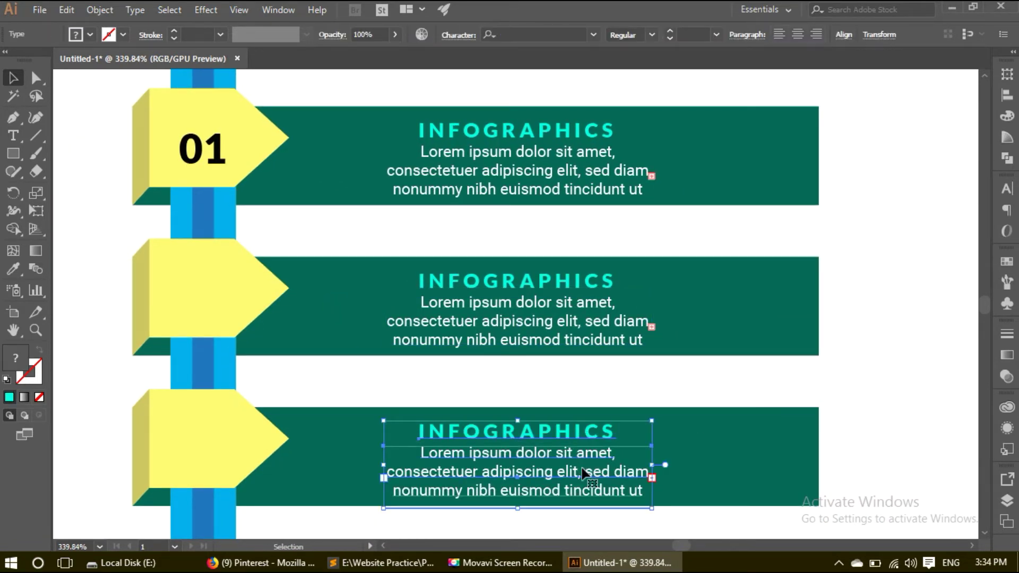
{"action": "right_click", "coordinate": [589, 440]}
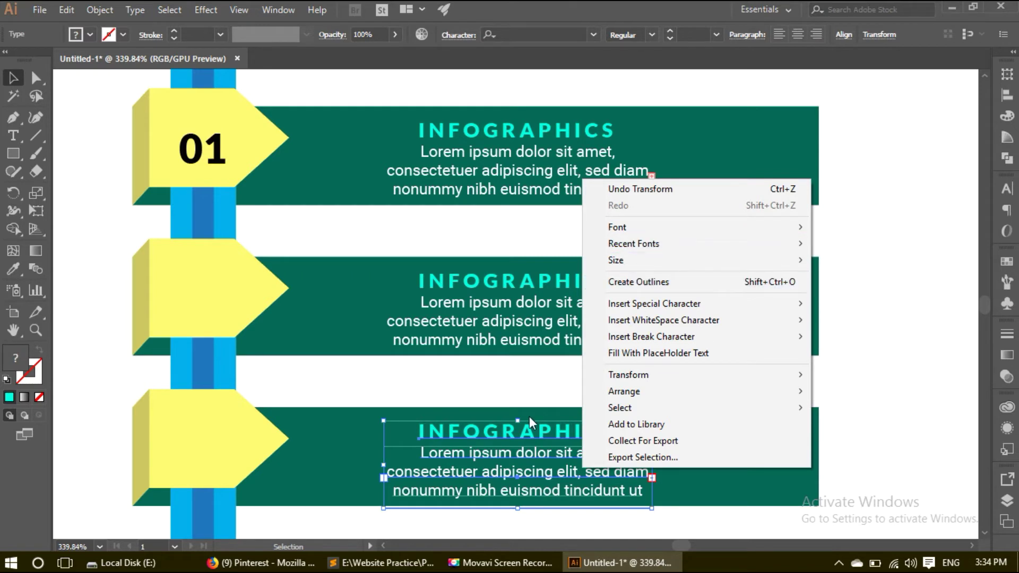
{"action": "right_click", "coordinate": [520, 431]}
{"action": "left_click", "coordinate": [861, 359]}
{"action": "left_click", "coordinate": [562, 459]}
{"action": "left_click", "coordinate": [562, 431], "text": "shift"}
{"action": "right_click", "coordinate": [561, 432]}
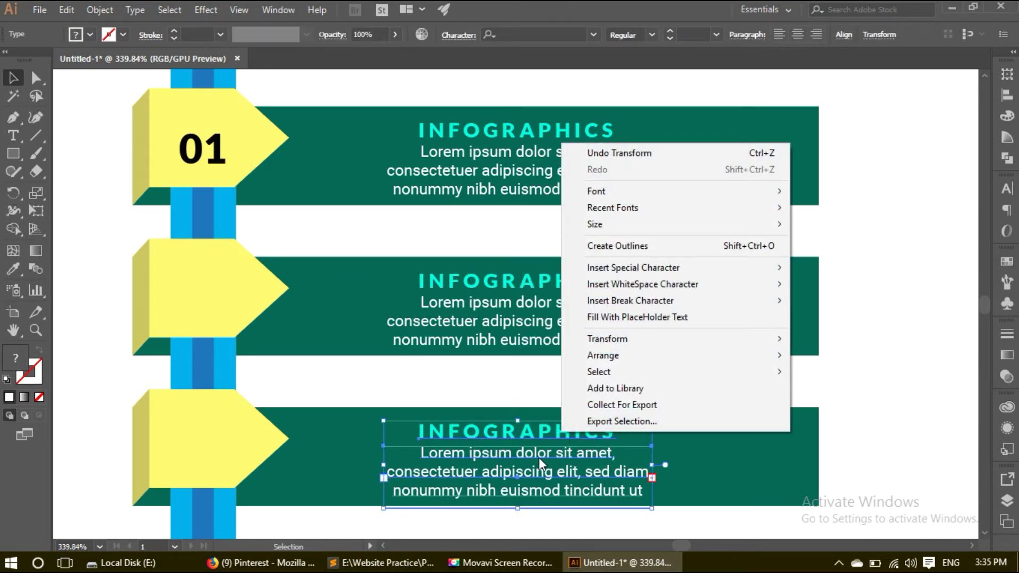
{"action": "left_click", "coordinate": [536, 460]}
{"action": "key", "text": "ctrl+g"}
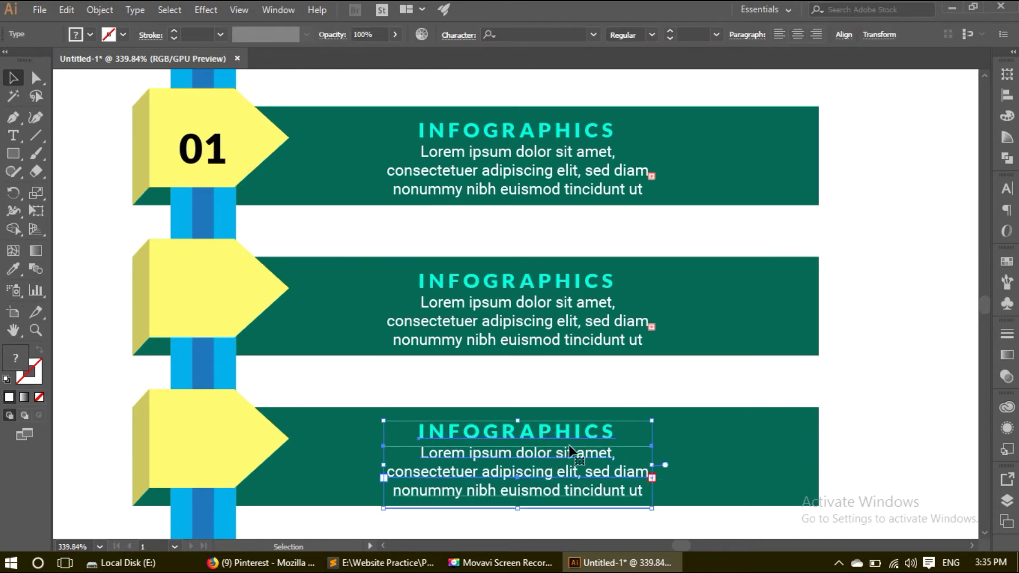
Group the heading and body text in the second and first bands.
{"action": "left_click", "coordinate": [523, 345]}
{"action": "left_click", "coordinate": [522, 280], "text": "shift"}
{"action": "key", "text": "ctrl+g"}
{"action": "left_click", "coordinate": [522, 189]}
{"action": "left_click", "coordinate": [579, 131], "text": "shift"}
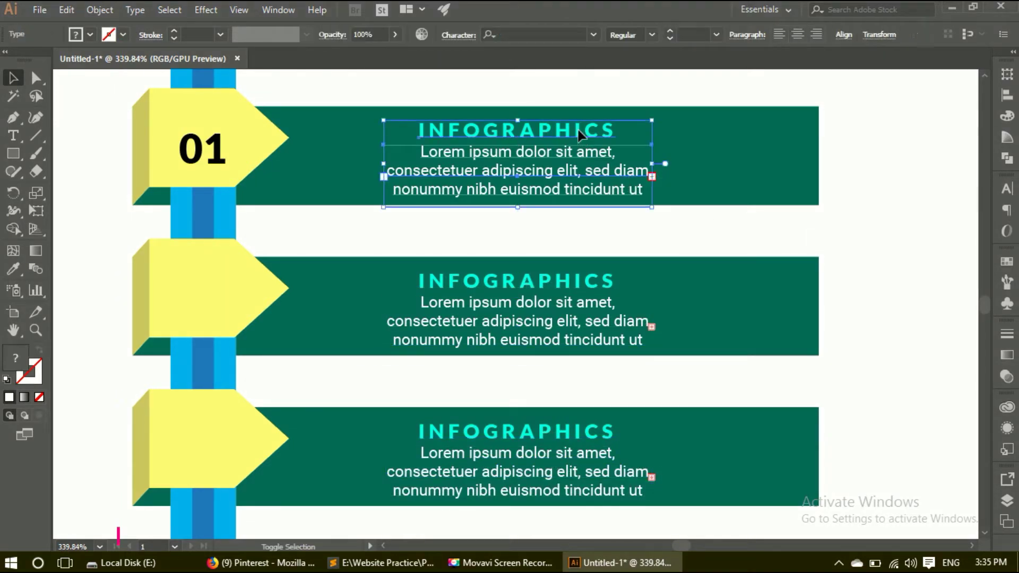
{"action": "key", "text": "ctrl+g"}
Vertically centre the first band's text group on its green band as key object.
{"action": "left_click", "coordinate": [838, 188]}
{"action": "left_click", "coordinate": [630, 152]}
{"action": "left_click", "coordinate": [711, 155], "text": "shift"}
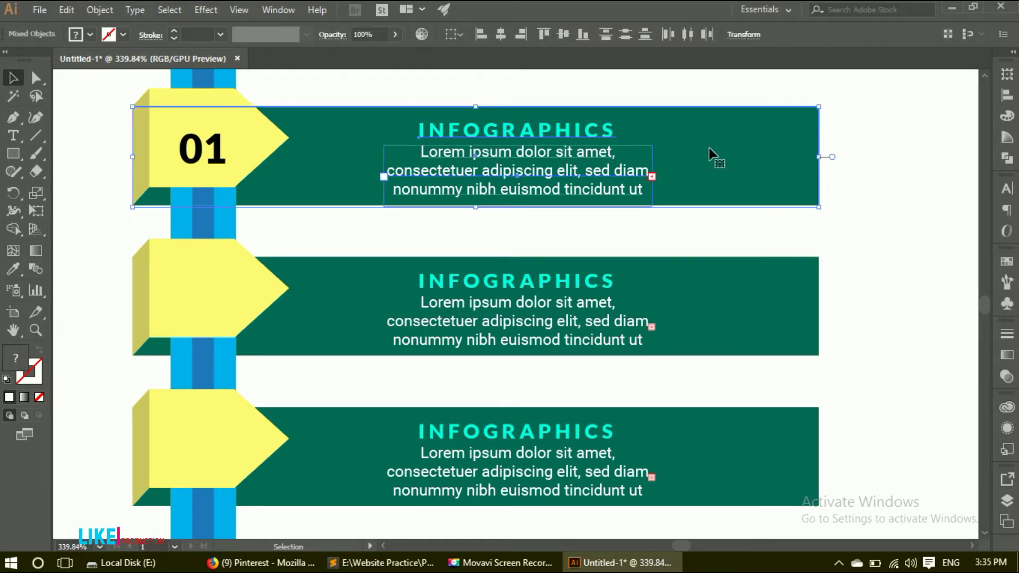
{"action": "left_click", "coordinate": [870, 174]}
{"action": "left_click", "coordinate": [632, 165]}
{"action": "left_click", "coordinate": [722, 189], "text": "shift"}
{"action": "left_click", "coordinate": [562, 34]}
{"action": "left_click", "coordinate": [846, 234]}
Vertically centre the second and third bands' text groups on their green bands.
{"action": "left_click", "coordinate": [626, 335]}
{"action": "left_click", "coordinate": [693, 325], "text": "shift"}
{"action": "left_click", "coordinate": [582, 36]}
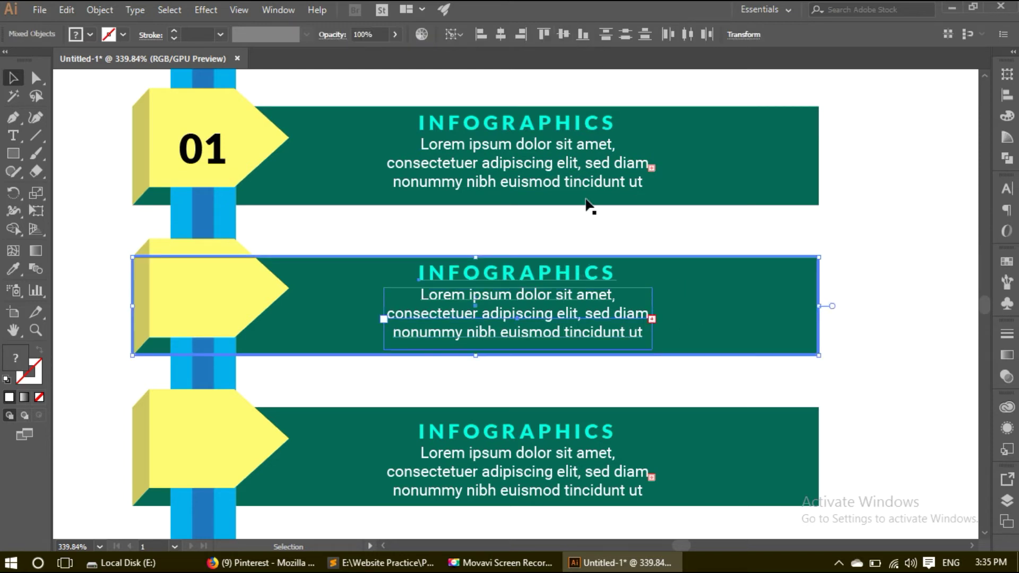
{"action": "left_click", "coordinate": [626, 470]}
{"action": "left_click", "coordinate": [683, 463], "text": "shift"}
{"action": "left_click", "coordinate": [560, 35]}
{"action": "left_click", "coordinate": [800, 254]}
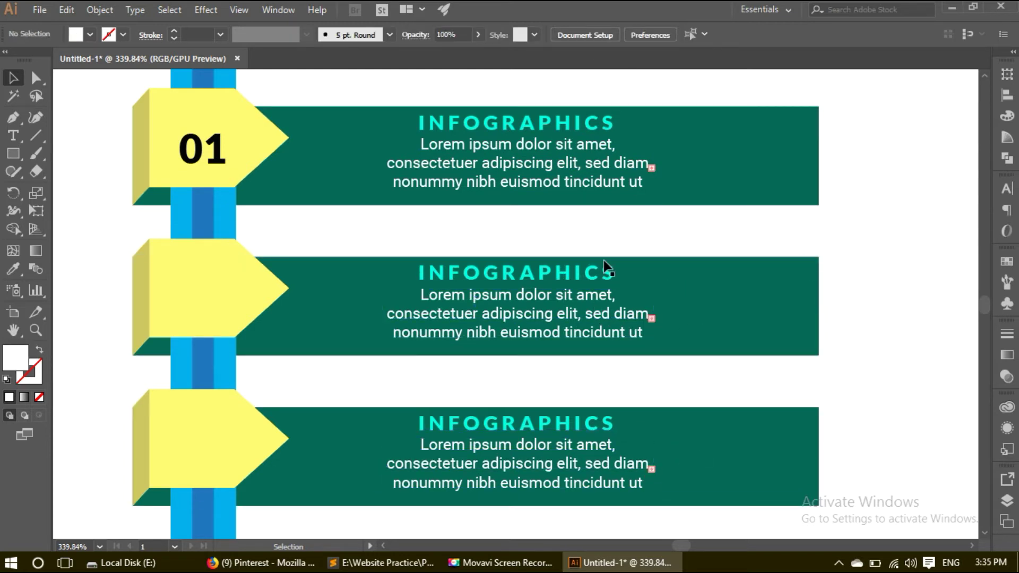
Alt-drag copies of the 01 number into the two lower arrow tabs.
{"action": "mouse_move", "coordinate": [227, 146]}
{"action": "left_mouse_down"}
{"action": "mouse_move", "coordinate": [220, 442]}
{"action": "mouse_move", "coordinate": [232, 438]}
{"action": "left_mouse_up"}
{"action": "left_click", "coordinate": [210, 164]}
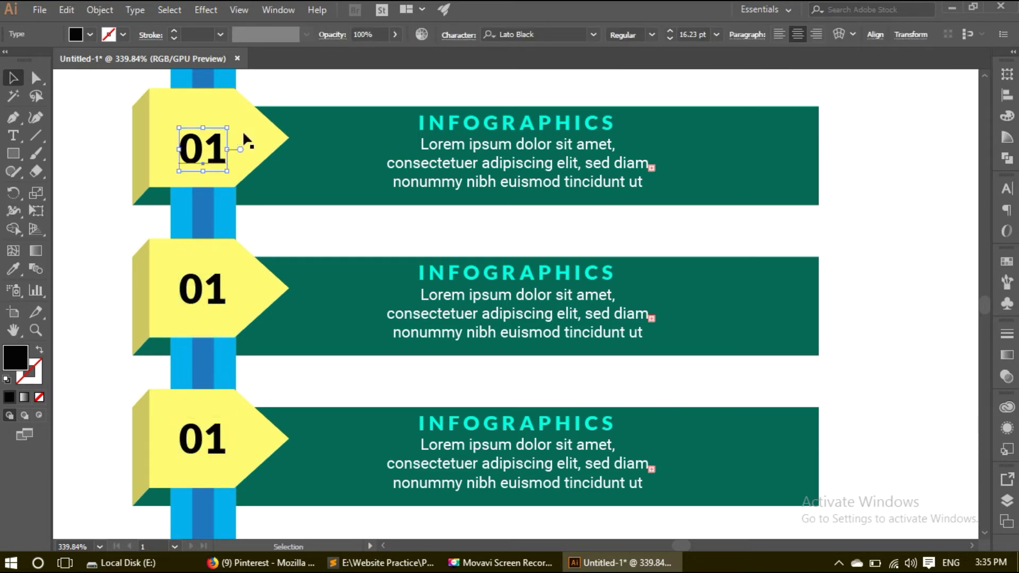
{"action": "left_click", "coordinate": [249, 120], "text": "shift"}
{"action": "left_click", "coordinate": [501, 33]}
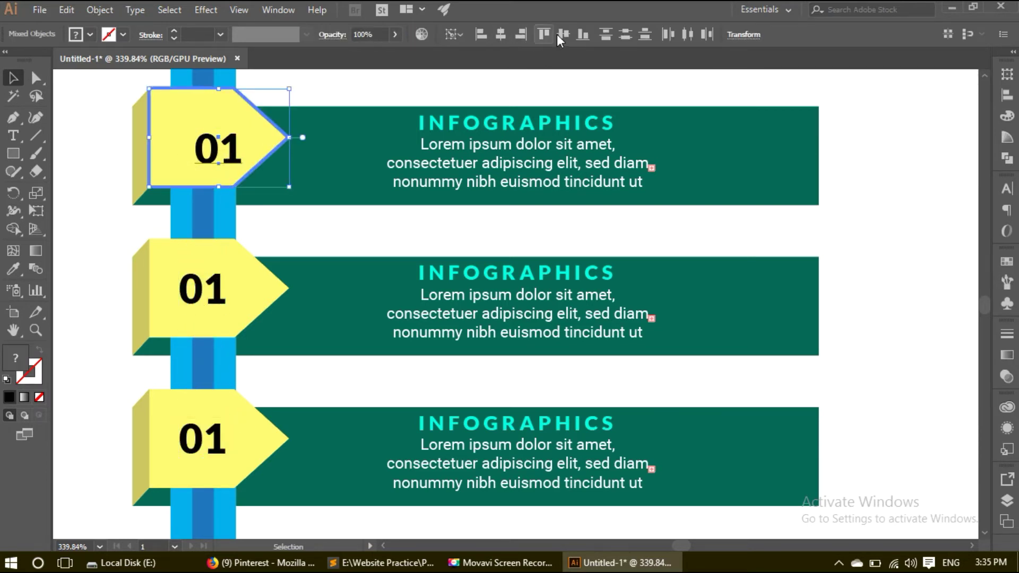
{"action": "key", "text": "ctrl+z"}
{"action": "key", "text": "ctrl+z"}
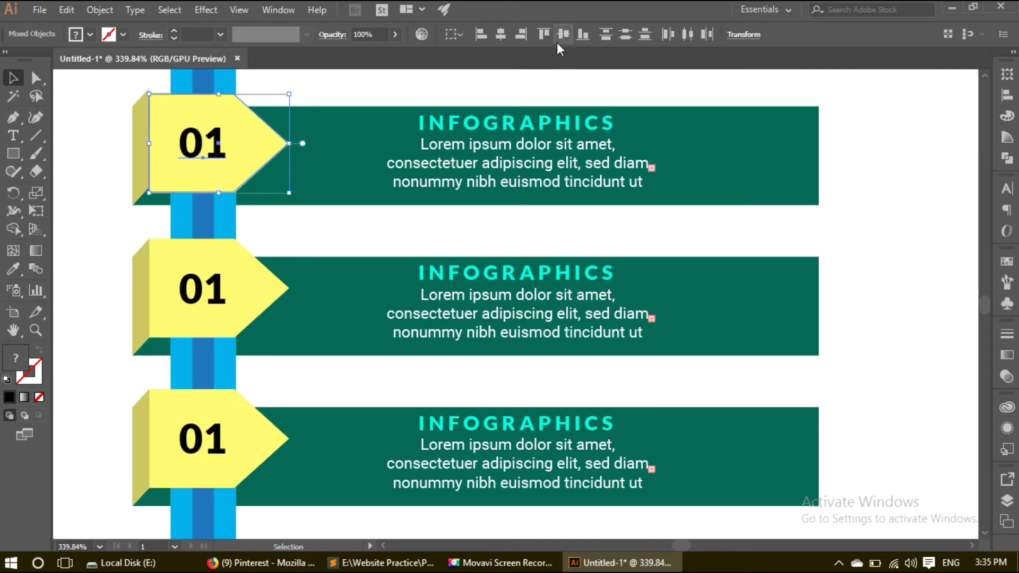
{"action": "key", "text": "a"}
{"action": "key", "text": "v"}
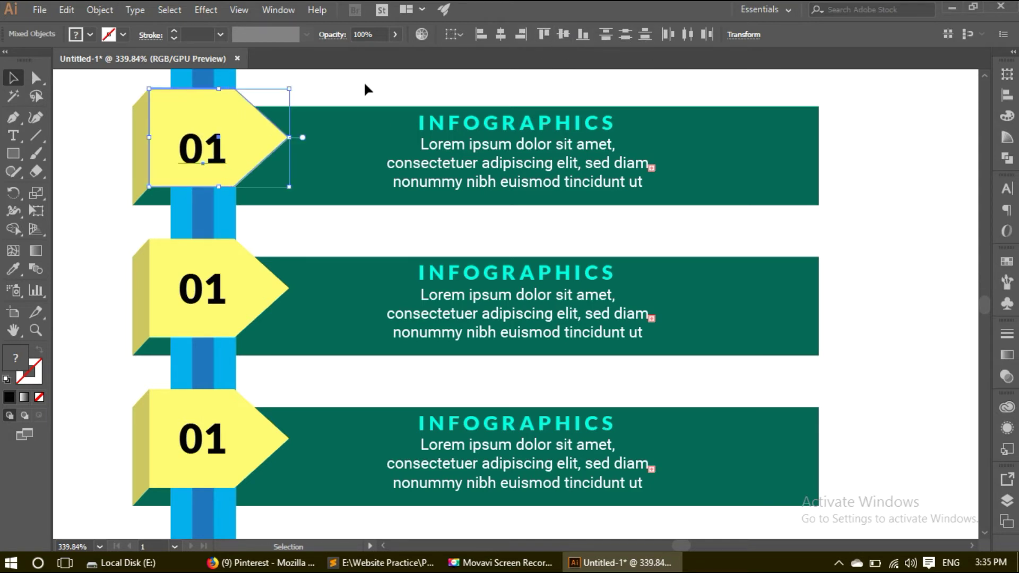
Centre the 01 number vertically on the top yellow arrow tab.
{"action": "left_click", "coordinate": [364, 80]}
{"action": "left_click", "coordinate": [202, 149]}
{"action": "left_click", "coordinate": [257, 135], "text": "shift"}
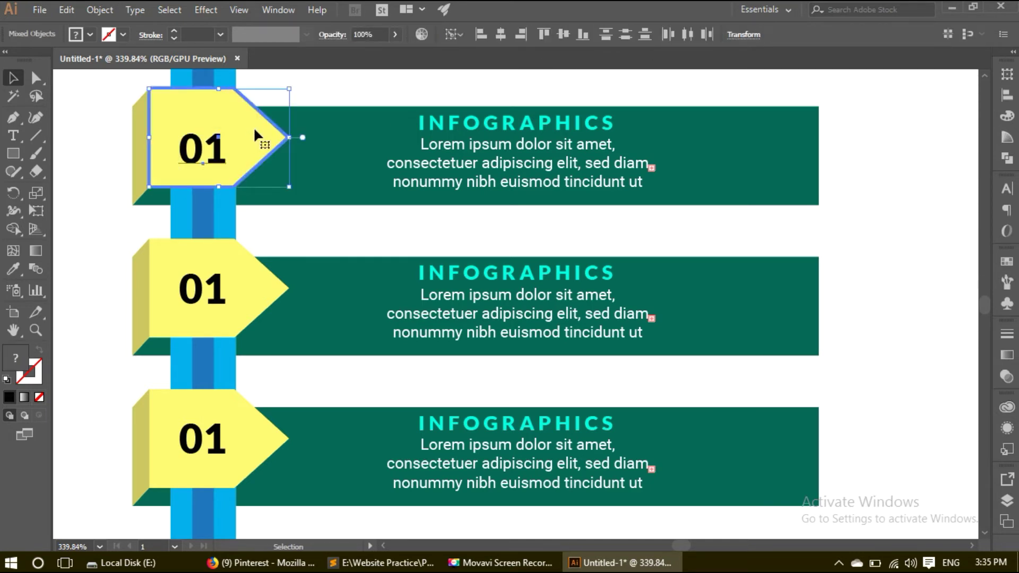
{"action": "left_click", "coordinate": [563, 34]}
{"action": "left_click", "coordinate": [436, 76]}
{"action": "left_click", "coordinate": [212, 134]}
Send the blue pencil strip behind the yellow arrow tabs.
{"action": "left_click", "coordinate": [219, 85], "text": "shift"}
{"action": "key", "text": "ctrl+shift+bracketleft"}
{"action": "left_click", "coordinate": [465, 90]}
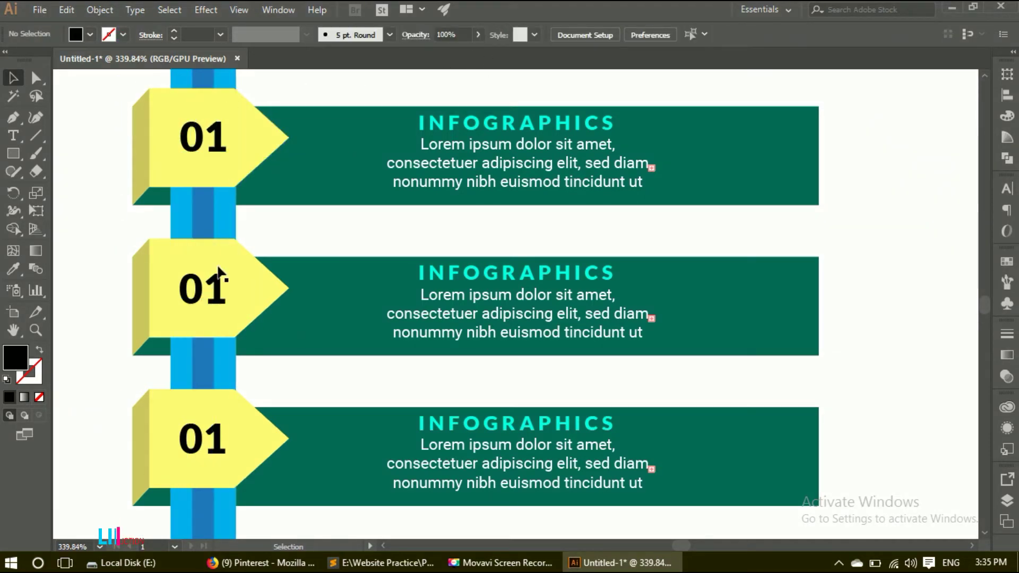
Retype the copied numbers as 02 and 03.
{"action": "key", "text": "t"}
{"action": "key", "text": "BackSpace"}
{"action": "type", "text": "2"}
{"action": "key", "text": "BackSpace"}
{"action": "type", "text": "3"}
{"action": "key", "text": "Escape"}
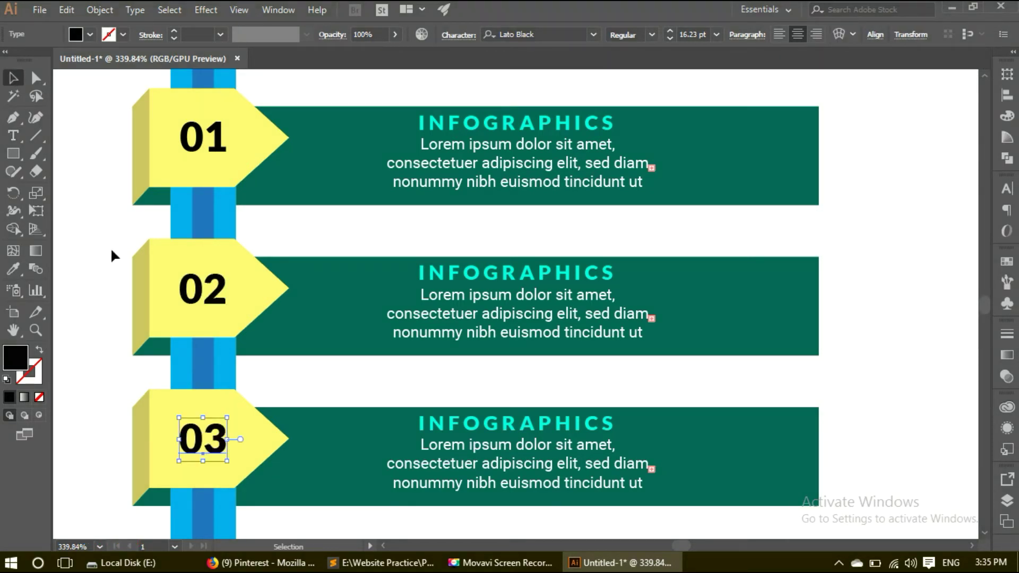
Centre 02 and 03 vertically on their yellow arrow tabs.
{"action": "left_click", "coordinate": [234, 304]}
{"action": "left_click", "coordinate": [566, 36]}
{"action": "left_click", "coordinate": [194, 255], "text": "shift"}
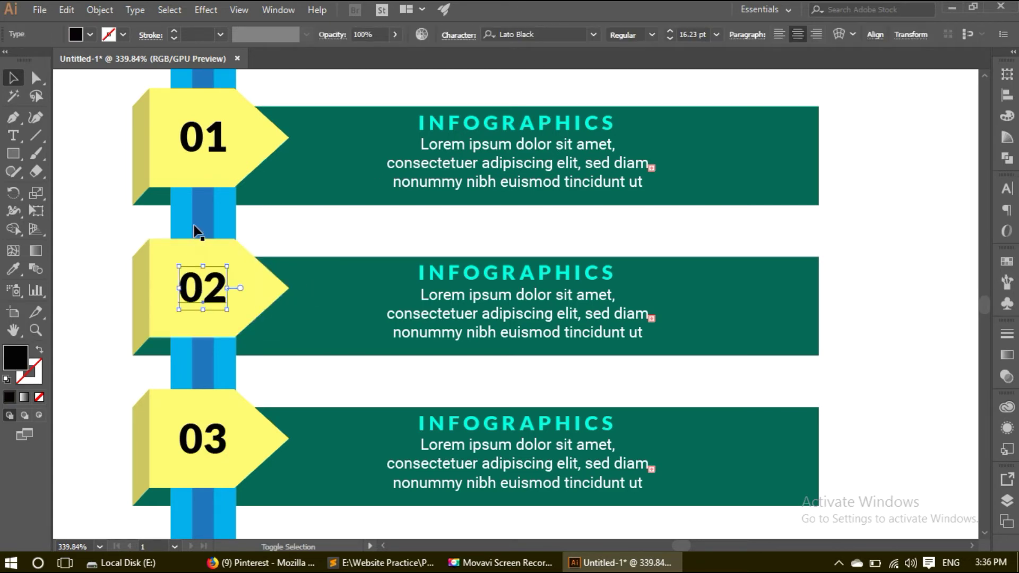
{"action": "left_click", "coordinate": [222, 438]}
{"action": "left_click", "coordinate": [563, 35]}
{"action": "left_click", "coordinate": [216, 447]}
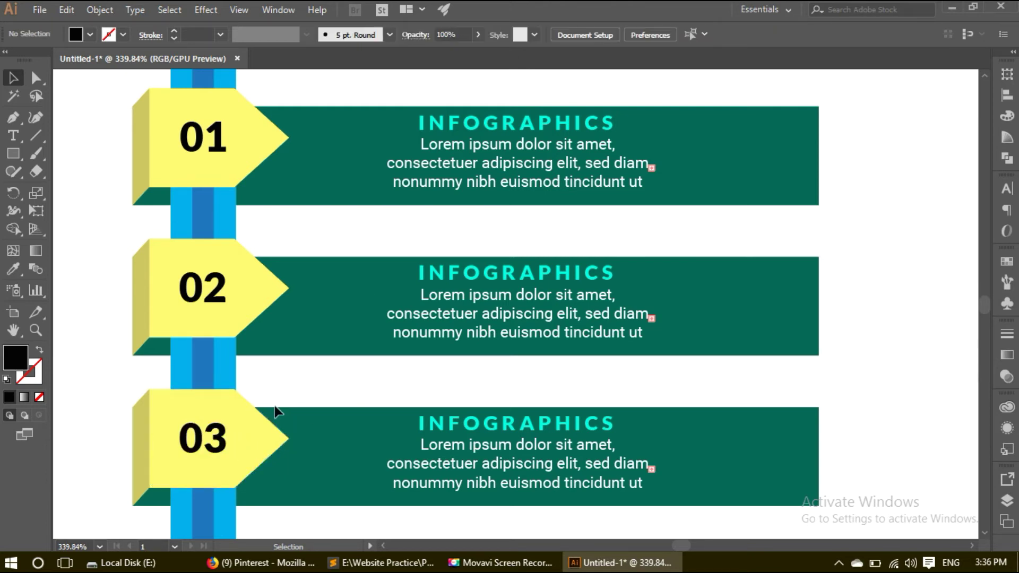
Align the 01, 02 and 03 numbers into a single column.
{"action": "left_click", "coordinate": [217, 297], "text": "shift"}
{"action": "left_click", "coordinate": [216, 149], "text": "shift"}
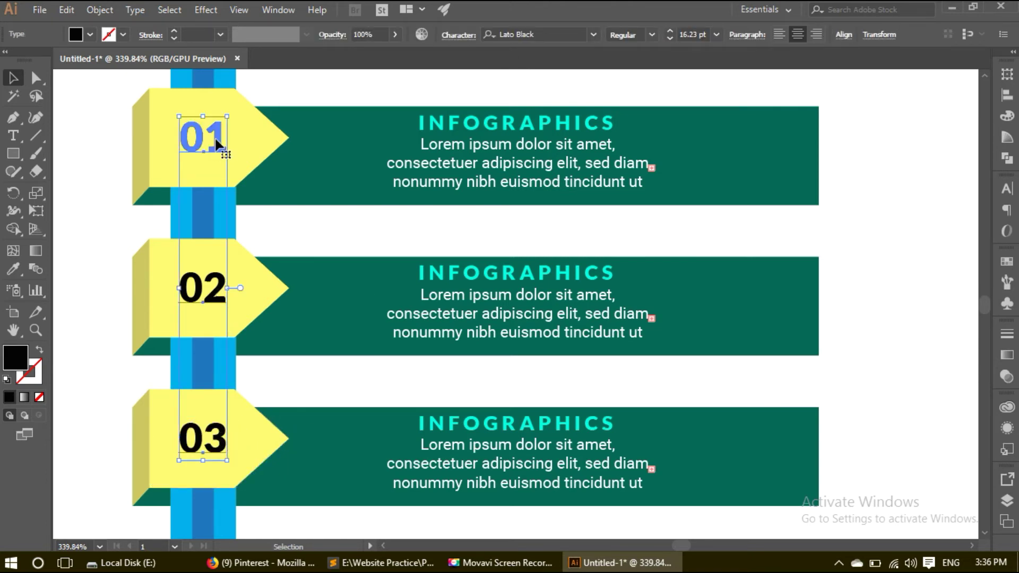
{"action": "left_click", "coordinate": [1006, 95]}
{"action": "left_click", "coordinate": [915, 263]}
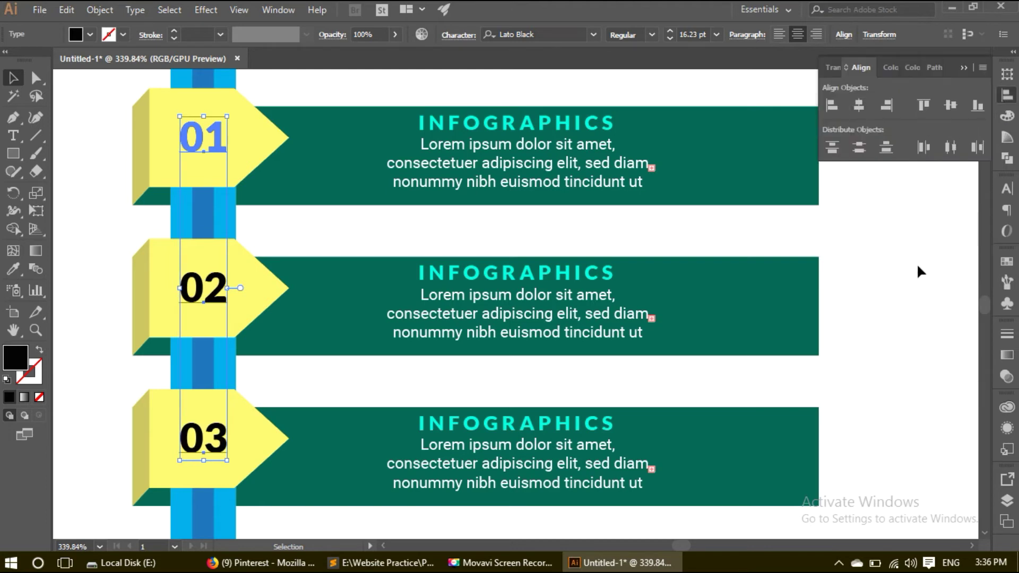
{"action": "scroll", "coordinate": [844, 297], "scroll_direction": "down", "scroll_amount": 2}
{"action": "scroll", "coordinate": [843, 297], "scroll_direction": "down", "scroll_amount": 2}
{"action": "left_click", "coordinate": [885, 159]}
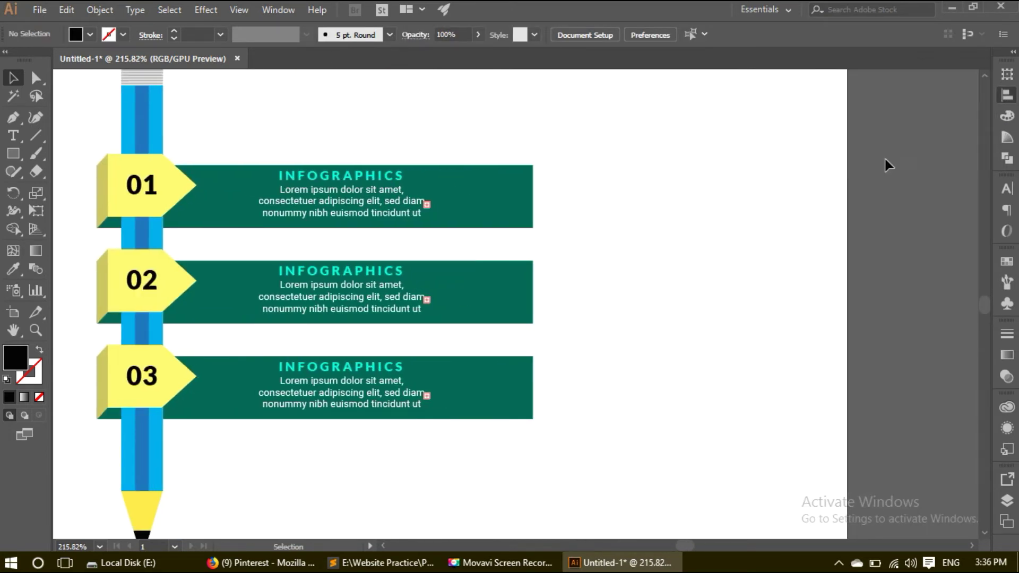
Select the right corner anchors of boxes 01, 02 and 03 and drag their live corners to make fully round ends.
{"action": "left_click", "coordinate": [35, 78]}
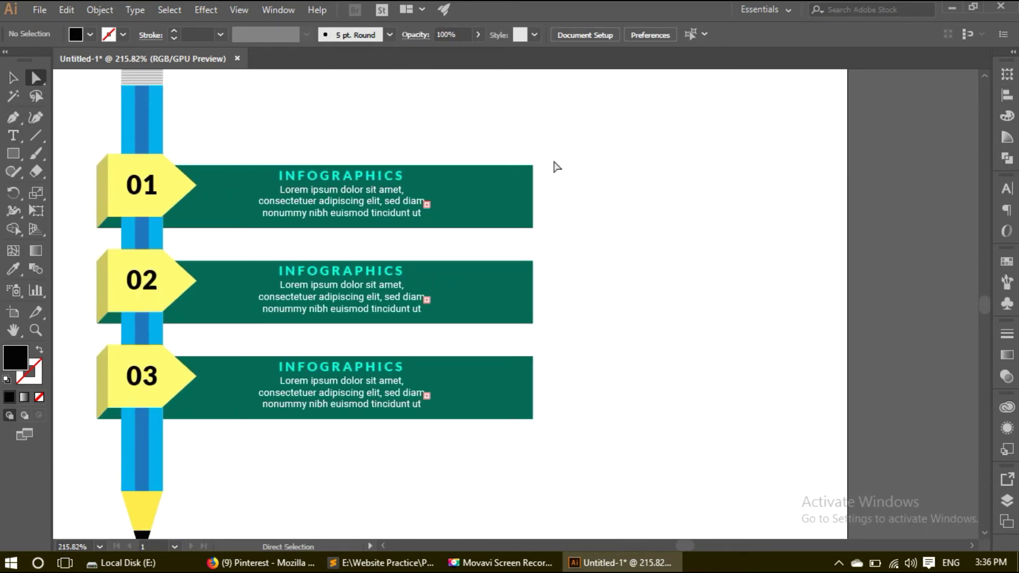
{"action": "left_click_drag", "start_coordinate": [552, 147], "coordinate": [516, 232]}
{"action": "left_click_drag", "start_coordinate": [521, 180], "coordinate": [478, 177]}
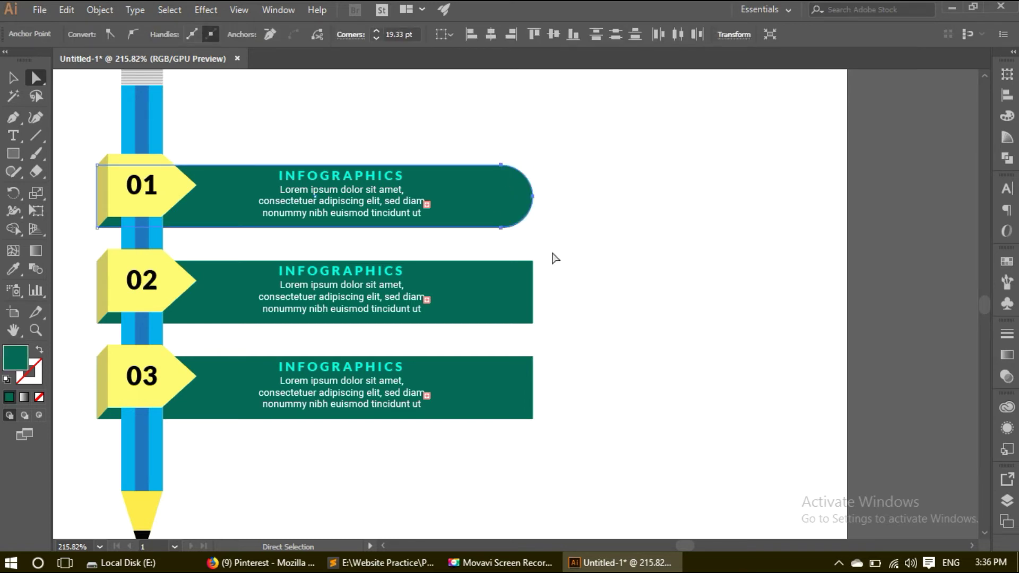
{"action": "left_click_drag", "start_coordinate": [552, 252], "coordinate": [502, 346]}
{"action": "left_click_drag", "start_coordinate": [524, 278], "coordinate": [462, 262]}
{"action": "left_click_drag", "start_coordinate": [555, 343], "coordinate": [528, 428]}
{"action": "left_click_drag", "start_coordinate": [522, 367], "coordinate": [500, 387]}
{"action": "key", "text": "v"}
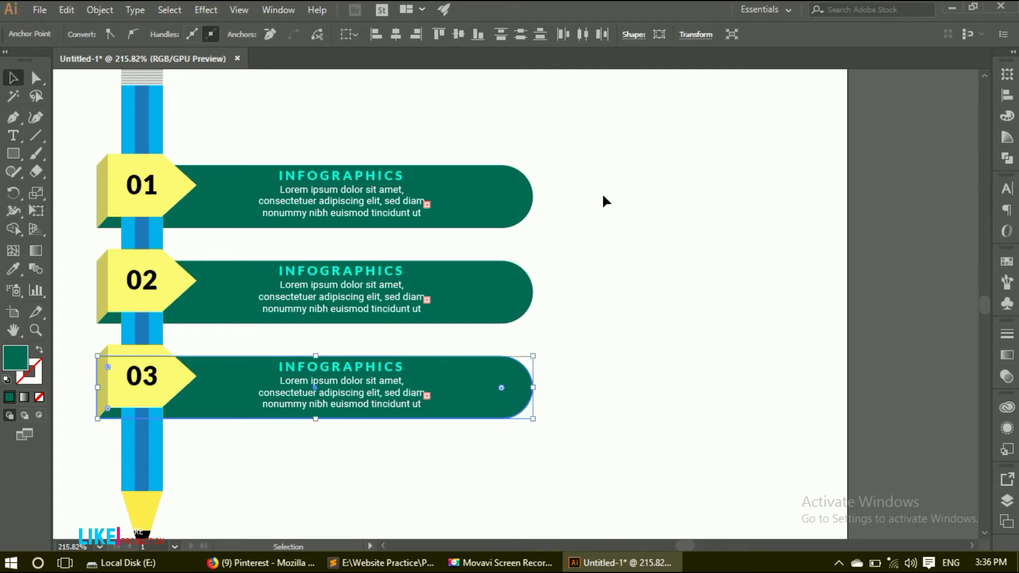
{"action": "left_click", "coordinate": [562, 230], "text": "alt"}
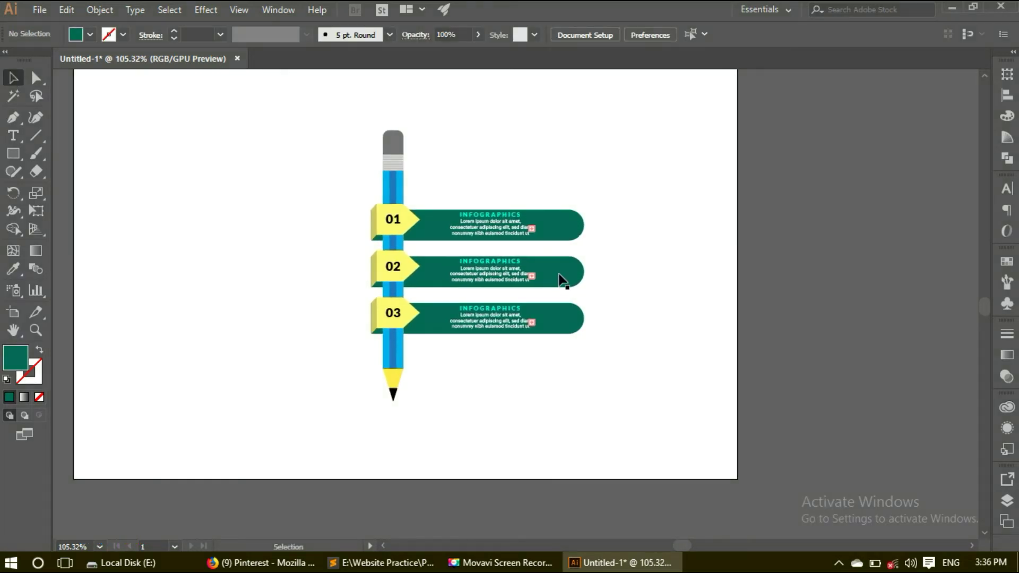
{"action": "scroll", "coordinate": [584, 269], "scroll_direction": "up", "scroll_amount": 4}
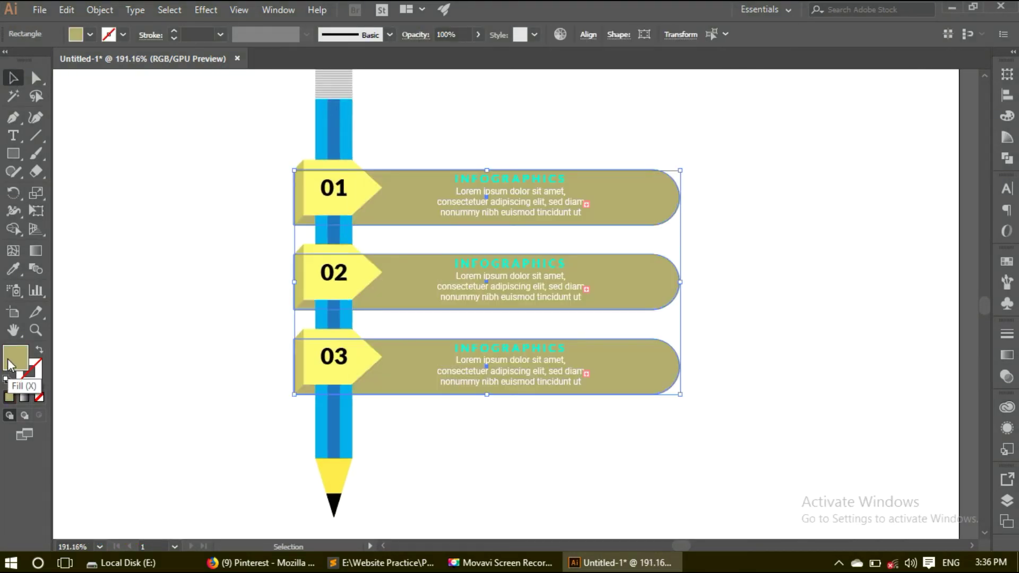
Set the banner fill colour to olive 9E8D12.
{"action": "double_click", "coordinate": [8, 361]}
{"action": "type", "text": "9E8D12"}
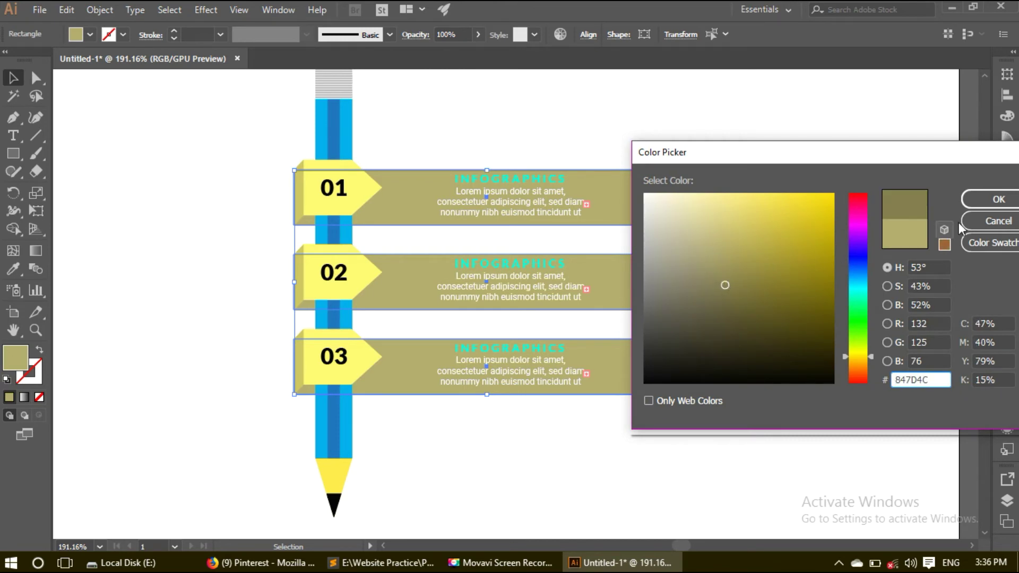
{"action": "left_click", "coordinate": [987, 198]}
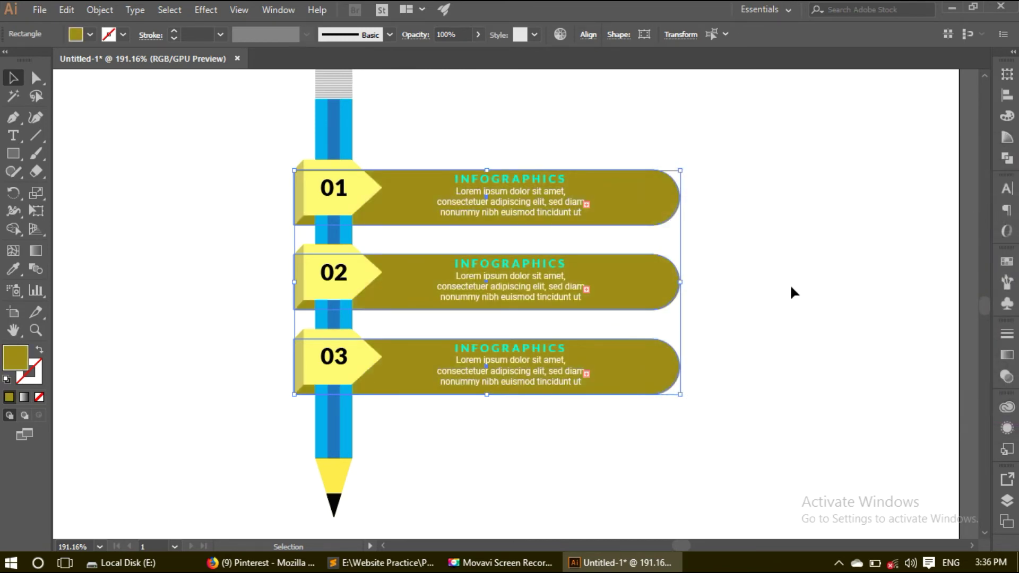
{"action": "left_click", "coordinate": [789, 284]}
Sample the arrow tab's yellow onto the three banners, then lower its brightness.
{"action": "mouse_move", "coordinate": [494, 180]}
{"action": "left_mouse_down"}
{"action": "mouse_move", "coordinate": [665, 198]}
{"action": "mouse_move", "coordinate": [682, 220]}
{"action": "mouse_move", "coordinate": [330, 214]}
{"action": "left_mouse_up"}
{"action": "left_click", "coordinate": [330, 213]}
{"action": "left_click", "coordinate": [339, 316], "text": "shift"}
{"action": "left_click", "coordinate": [348, 414], "text": "shift"}
{"action": "key", "text": "i"}
{"action": "left_click", "coordinate": [287, 323]}
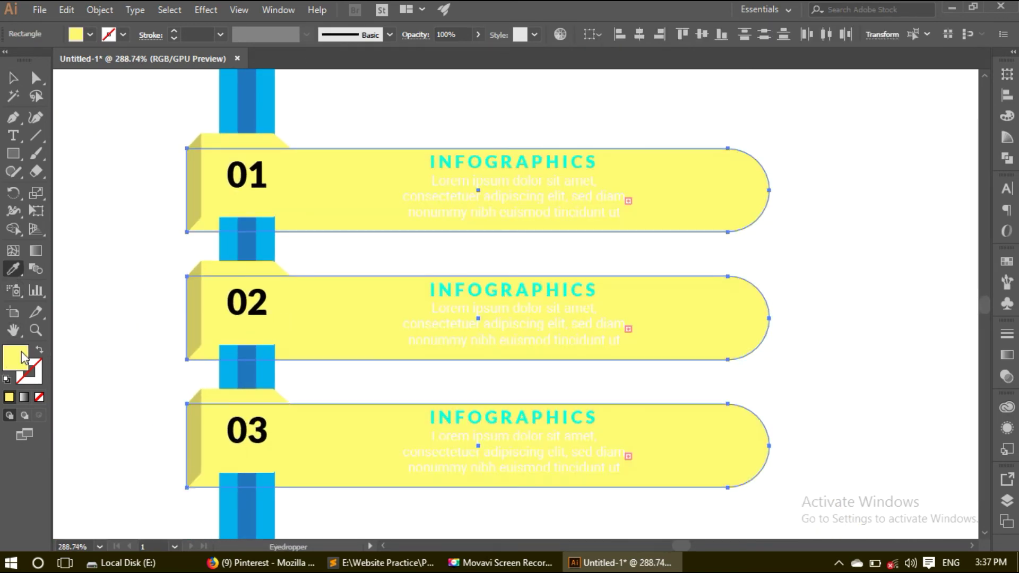
{"action": "double_click", "coordinate": [19, 357]}
{"action": "left_click", "coordinate": [887, 305]}
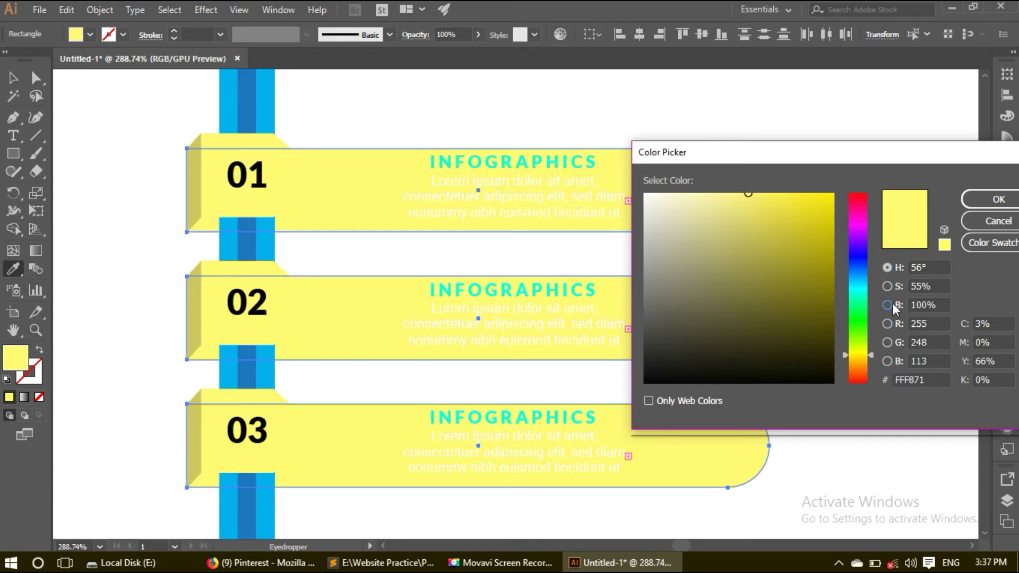
{"action": "left_click", "coordinate": [861, 219]}
{"action": "left_click", "coordinate": [860, 227]}
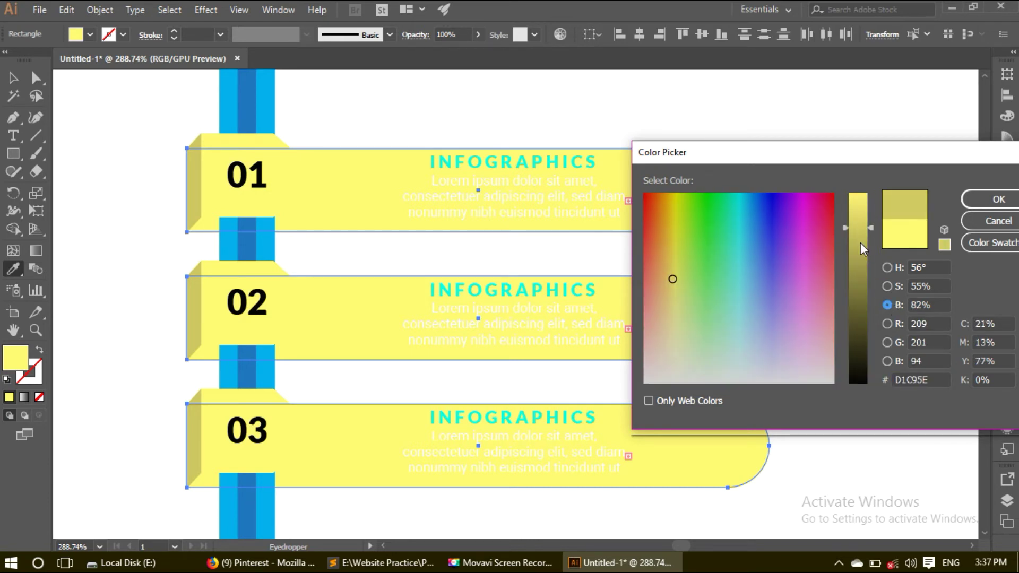
{"action": "left_click", "coordinate": [997, 199]}
Darken the three banners' fill further to olive A89F4E.
{"action": "left_click", "coordinate": [15, 80]}
{"action": "left_click", "coordinate": [161, 208]}
{"action": "left_click", "coordinate": [322, 222]}
{"action": "left_click", "coordinate": [339, 319], "text": "shift"}
{"action": "left_click", "coordinate": [355, 412], "text": "shift"}
{"action": "key", "text": "i"}
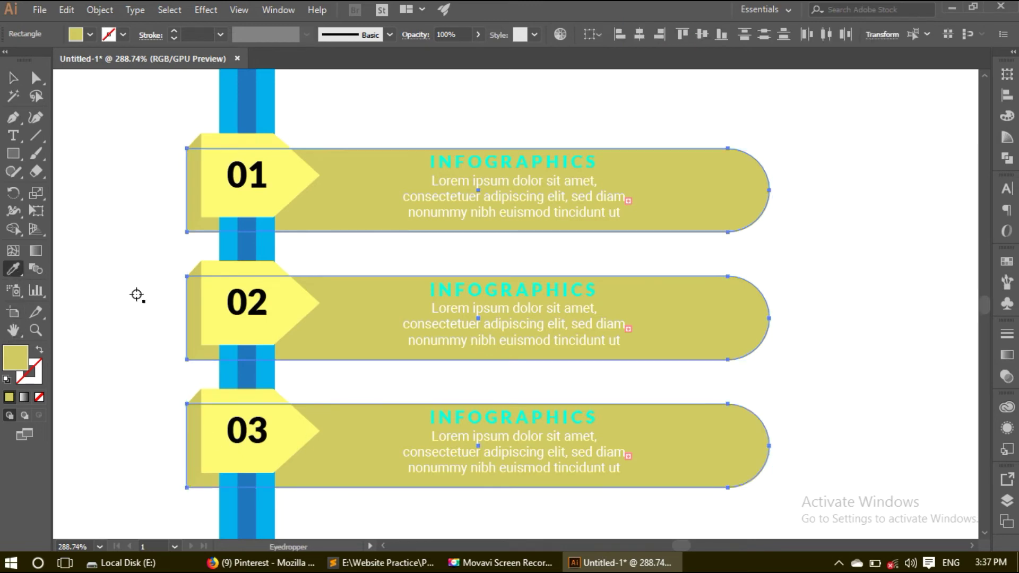
{"action": "double_click", "coordinate": [17, 364]}
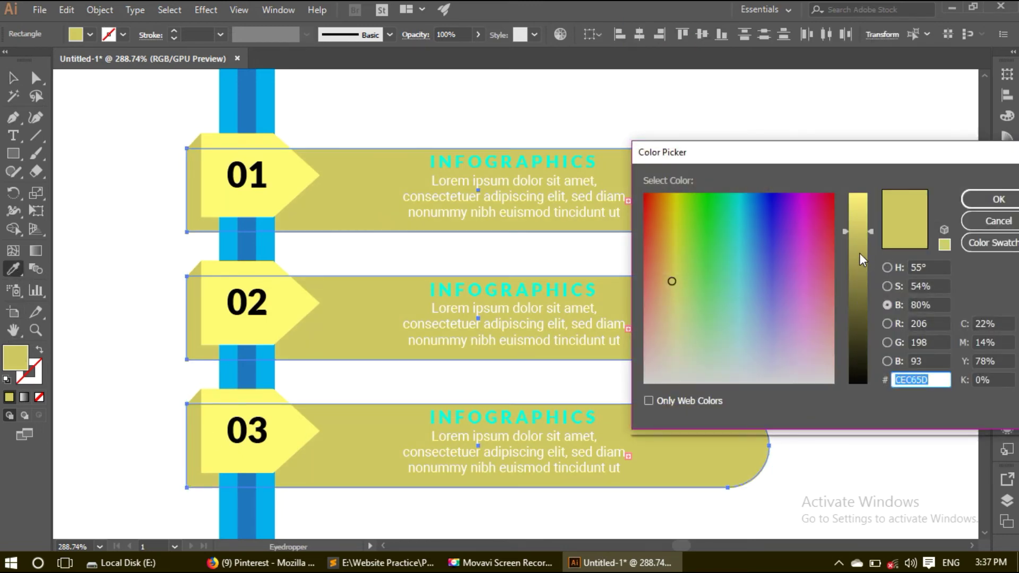
{"action": "left_click", "coordinate": [858, 250]}
{"action": "left_click_drag", "start_coordinate": [868, 264], "coordinate": [868, 273]}
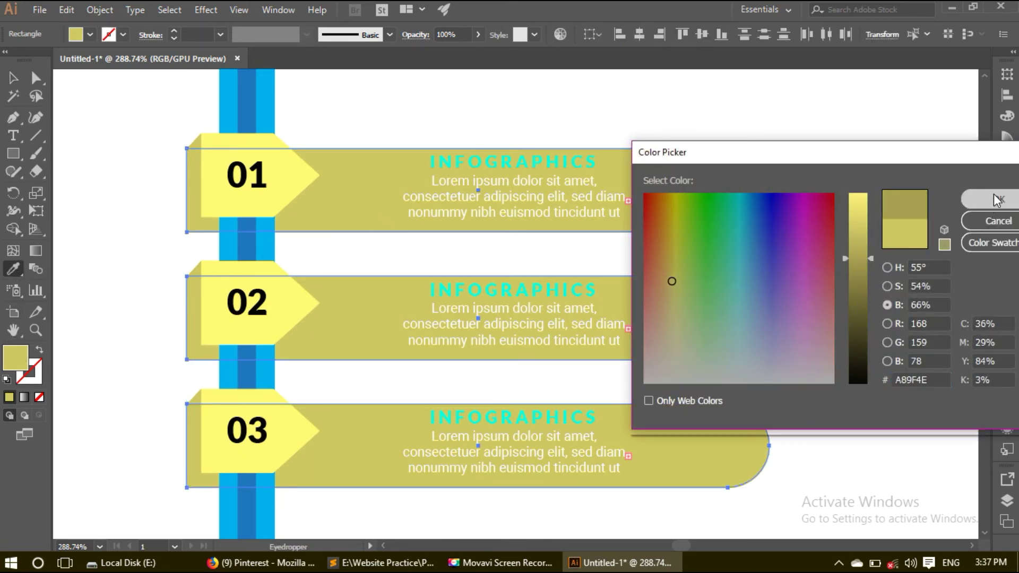
{"action": "left_click", "coordinate": [999, 199]}
{"action": "key", "text": "v"}
{"action": "left_click", "coordinate": [193, 125]}
Ungroup the text of banners 03, 02 and 01, separating headings from body text.
{"action": "mouse_move", "coordinate": [524, 139]}
{"action": "left_mouse_down"}
{"action": "mouse_move", "coordinate": [348, 380]}
{"action": "mouse_move", "coordinate": [584, 391]}
{"action": "left_mouse_up"}
{"action": "left_click", "coordinate": [531, 372]}
{"action": "left_click", "coordinate": [513, 401], "text": "alt"}
{"action": "right_click", "coordinate": [490, 412]}
{"action": "left_click", "coordinate": [558, 288]}
{"action": "right_click", "coordinate": [477, 242]}
{"action": "left_click", "coordinate": [443, 282]}
{"action": "right_click", "coordinate": [444, 281]}
{"action": "left_click", "coordinate": [485, 407]}
{"action": "left_click", "coordinate": [470, 190]}
{"action": "right_click", "coordinate": [469, 187]}
{"action": "left_click", "coordinate": [485, 313]}
{"action": "left_click", "coordinate": [773, 246]}
{"action": "left_click", "coordinate": [455, 146]}
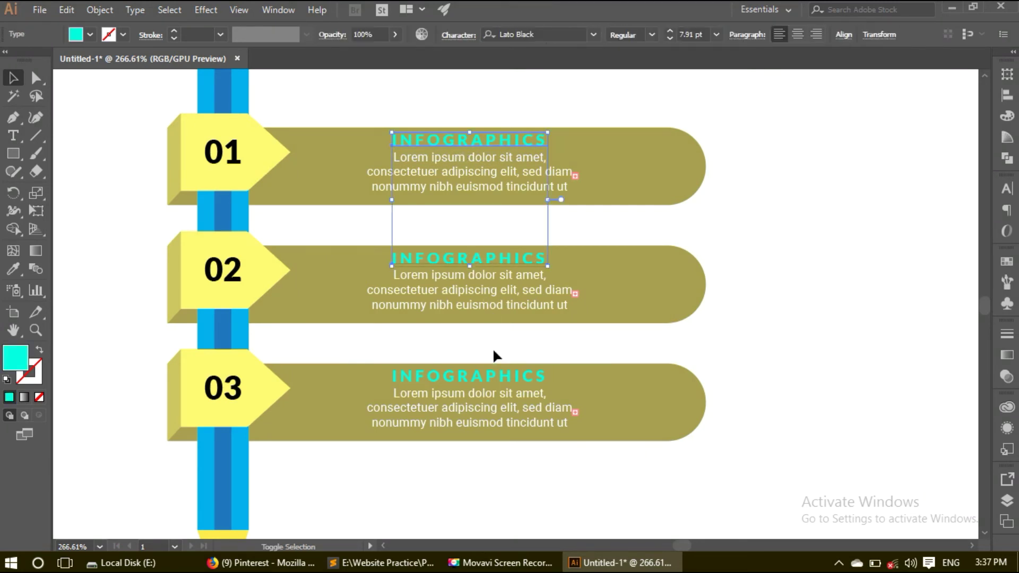
Try a bright yellow on the three INFOGRAPHICS headings, then undo it.
{"action": "left_click", "coordinate": [494, 375], "text": "shift"}
{"action": "double_click", "coordinate": [23, 361]}
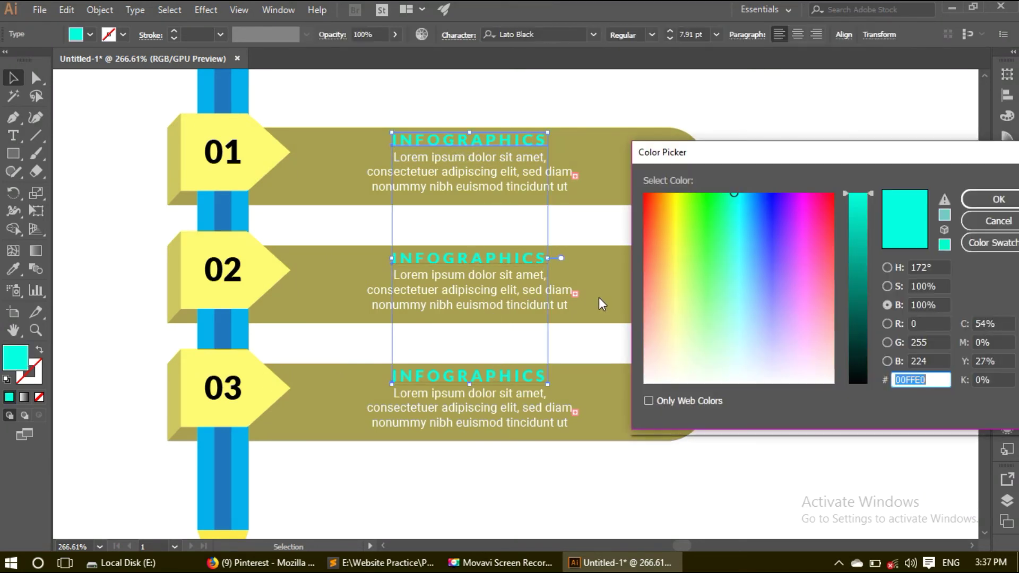
{"action": "left_click_drag", "start_coordinate": [670, 243], "coordinate": [673, 196]}
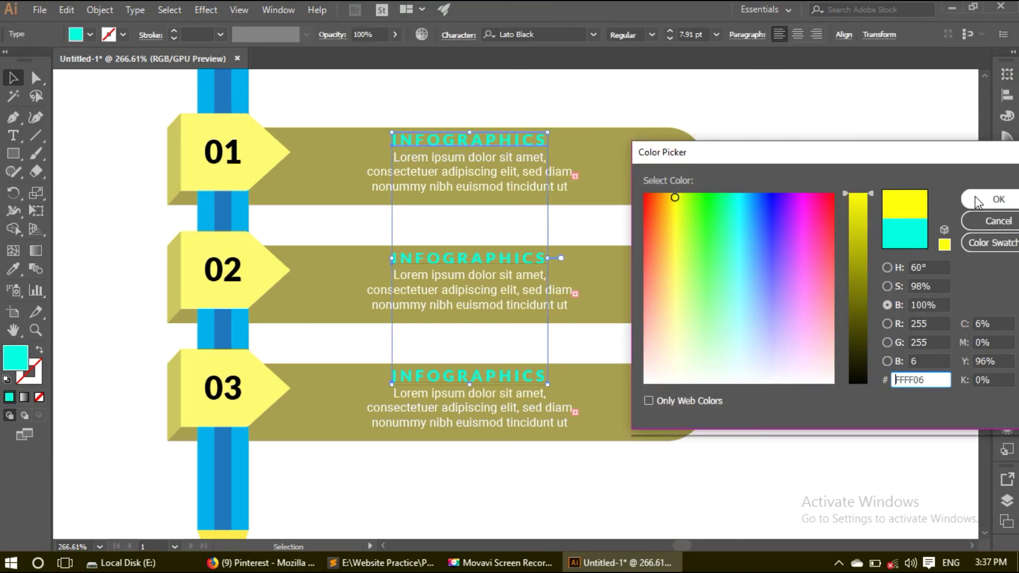
{"action": "left_click", "coordinate": [976, 199]}
{"action": "left_click", "coordinate": [735, 272]}
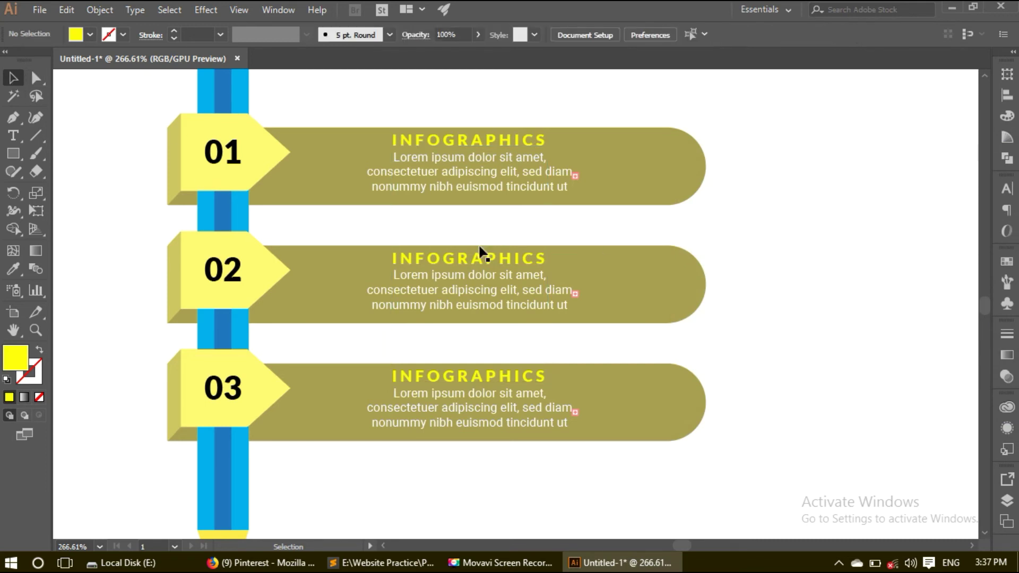
{"action": "key", "text": "ctrl+z"}
Eyedrop the 02 tab's yellow onto the three INFOGRAPHICS headings.
{"action": "left_click", "coordinate": [14, 269]}
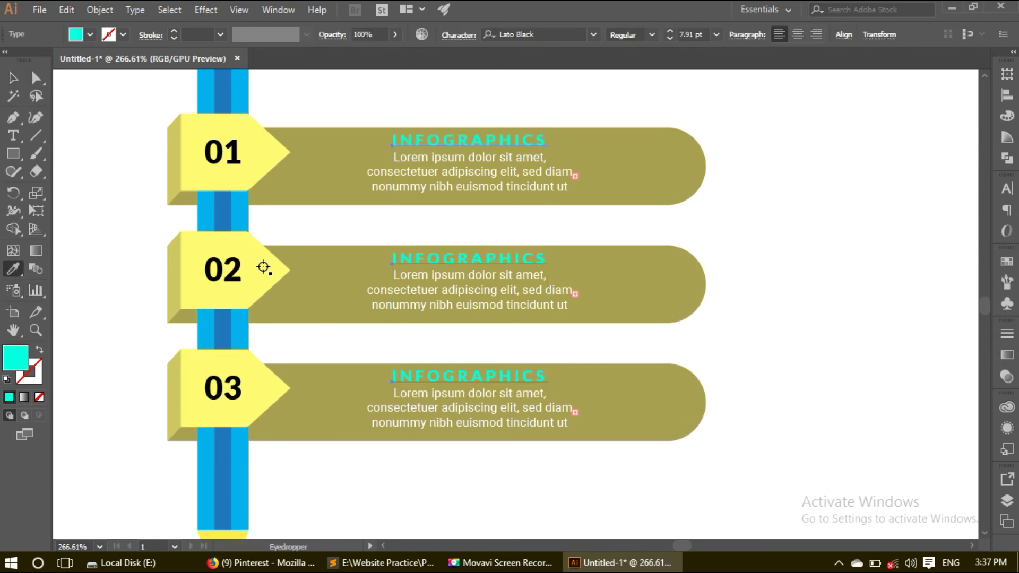
{"action": "left_click", "coordinate": [265, 267]}
{"action": "left_click", "coordinate": [14, 78]}
{"action": "left_click", "coordinate": [773, 303]}
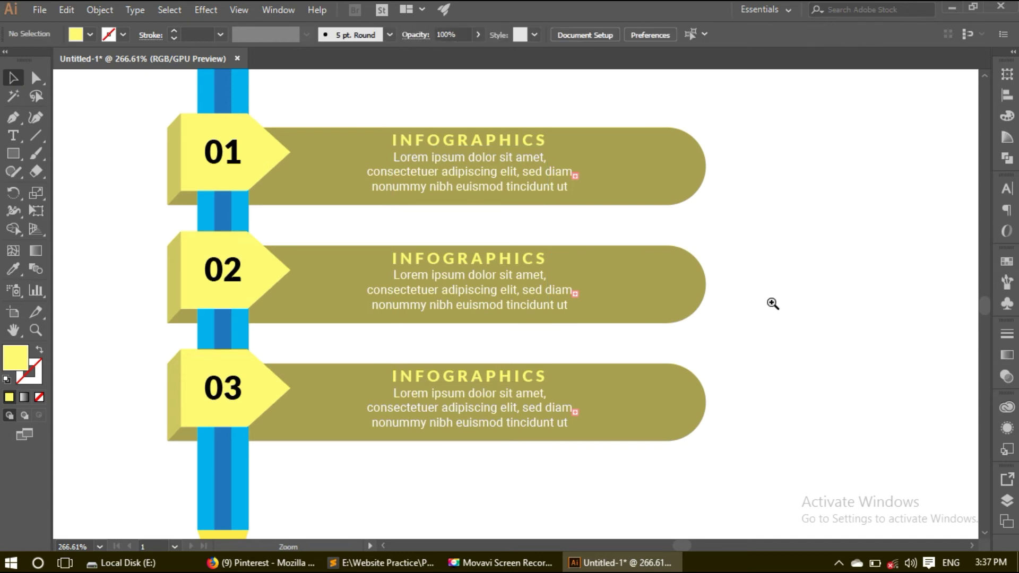
Make the three banners' body text black (#000000).
{"action": "left_click", "coordinate": [529, 298]}
{"action": "left_click", "coordinate": [515, 185], "text": "shift"}
{"action": "left_click", "coordinate": [516, 397], "text": "shift"}
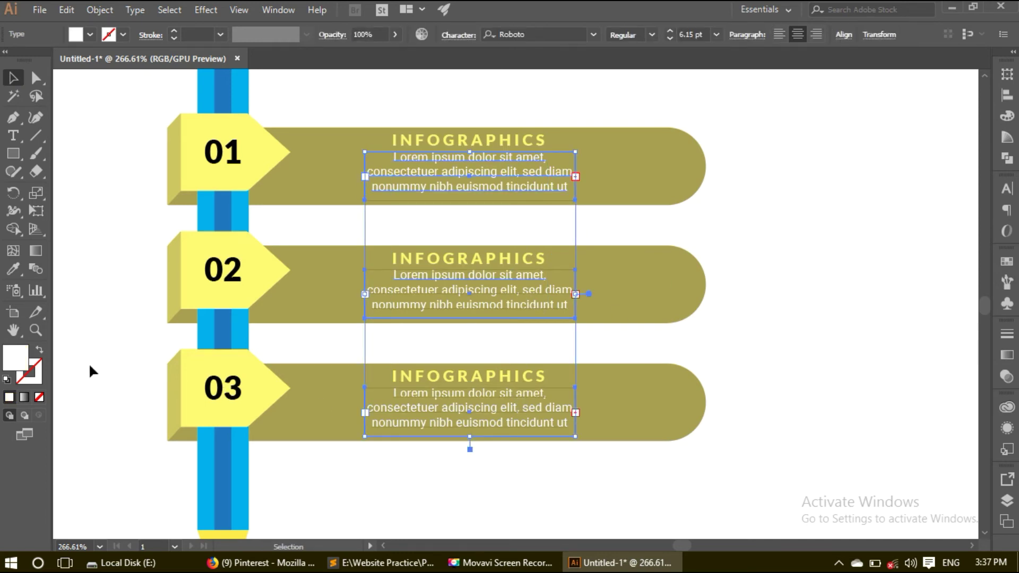
{"action": "double_click", "coordinate": [15, 357]}
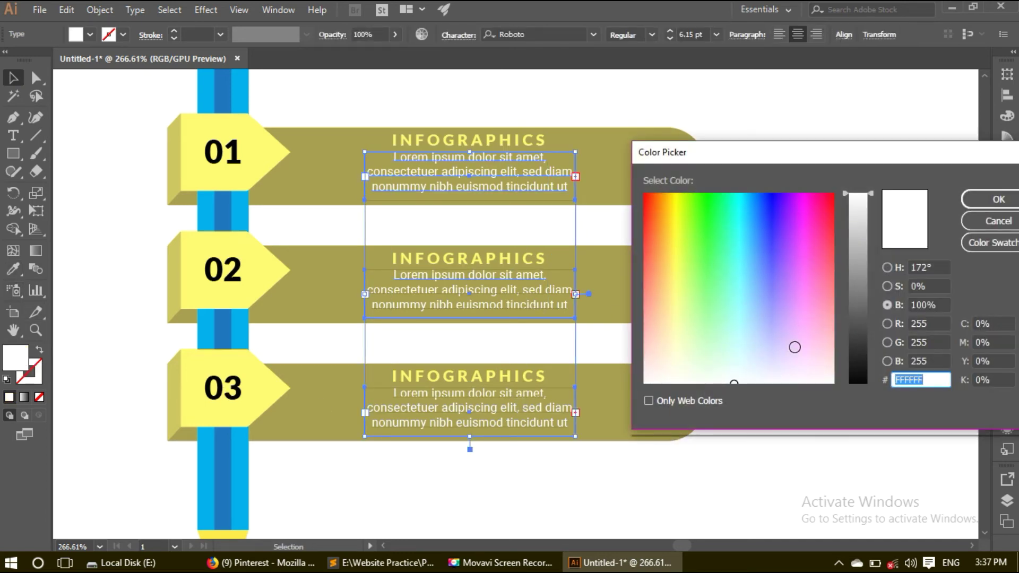
{"action": "left_click", "coordinate": [869, 378]}
{"action": "left_click", "coordinate": [997, 200]}
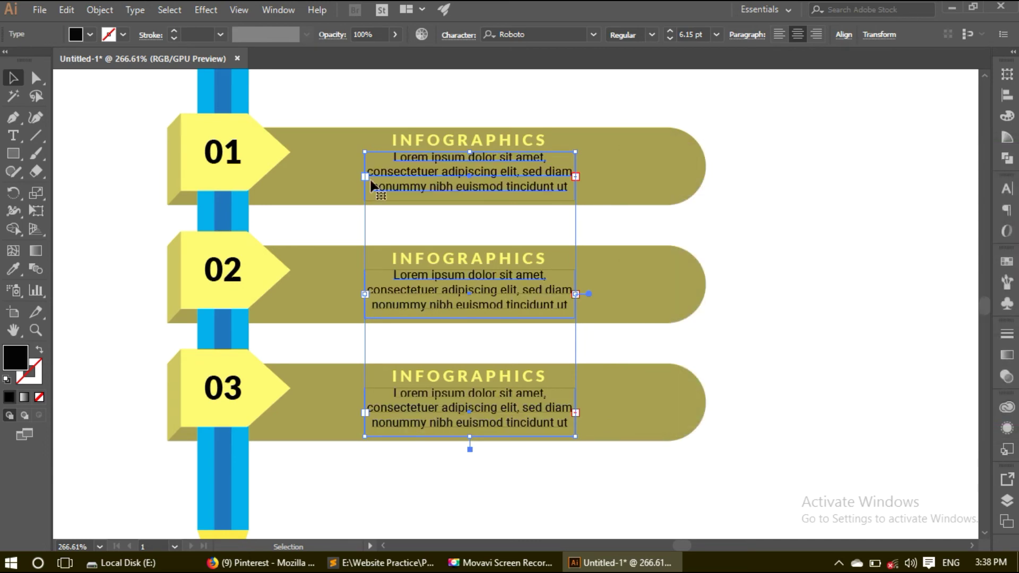
{"action": "left_click", "coordinate": [842, 272]}
{"action": "scroll", "coordinate": [842, 272], "scroll_direction": "down", "scroll_amount": 2, "text": "alt"}
{"action": "scroll", "coordinate": [723, 331], "scroll_direction": "down", "scroll_amount": 1, "text": "alt"}
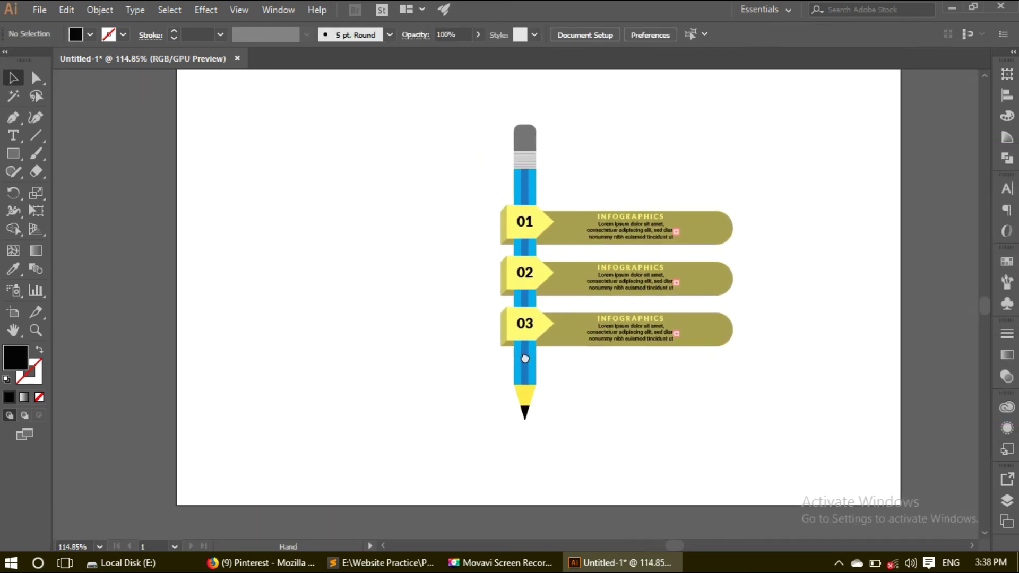
Select all the artwork and group it into a single object.
{"action": "key", "text": "ctrl+a"}
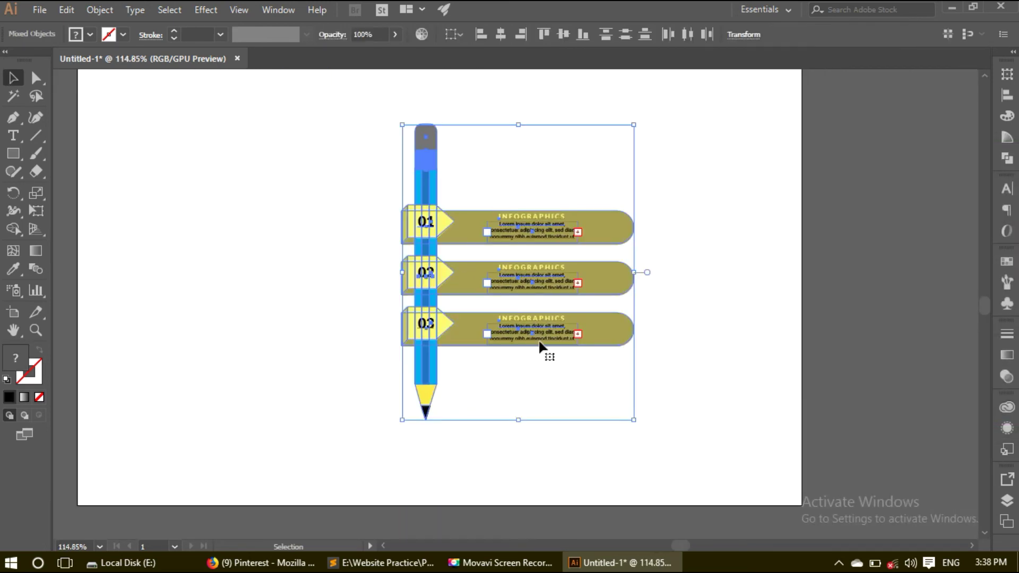
{"action": "right_click", "coordinate": [517, 326]}
{"action": "left_click", "coordinate": [554, 417]}
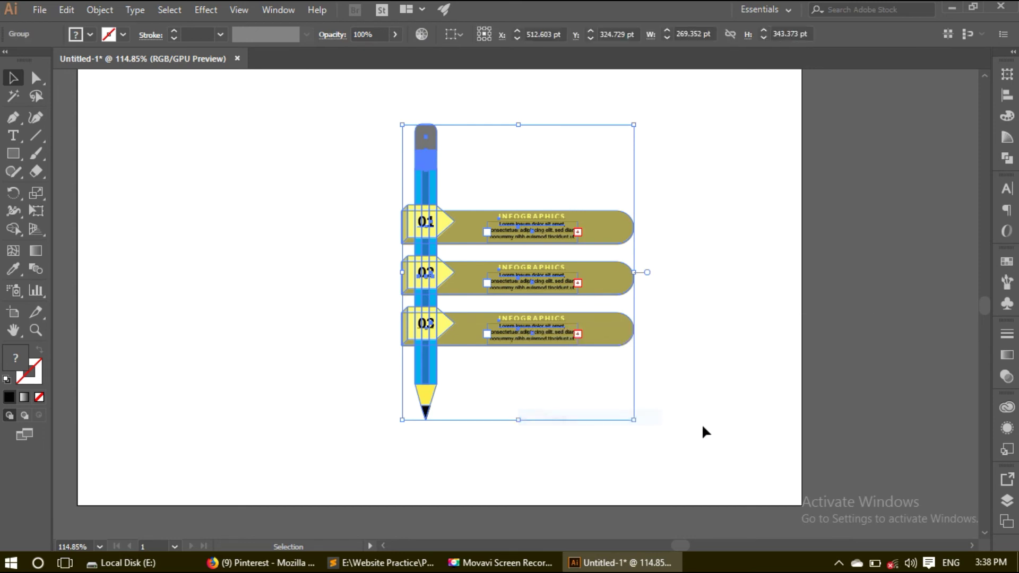
{"action": "left_click", "coordinate": [686, 424]}
{"action": "left_click", "coordinate": [528, 343]}
{"action": "left_click", "coordinate": [587, 387]}
Recentre the view and rescale the grouped infographic proportionally to about 202 × 258 pt.
{"action": "scroll", "coordinate": [637, 412], "scroll_direction": "down", "scroll_amount": 1, "text": "alt"}
{"action": "scroll", "coordinate": [571, 400], "scroll_direction": "up", "scroll_amount": 3, "text": "alt"}
{"action": "scroll", "coordinate": [664, 410], "scroll_direction": "down", "scroll_amount": 3, "text": "alt"}
{"action": "mouse_move", "coordinate": [591, 425]}
{"action": "left_mouse_down"}
{"action": "mouse_move", "coordinate": [582, 343]}
{"action": "mouse_move", "coordinate": [732, 424]}
{"action": "left_mouse_up"}
{"action": "key", "text": "ctrl+a"}
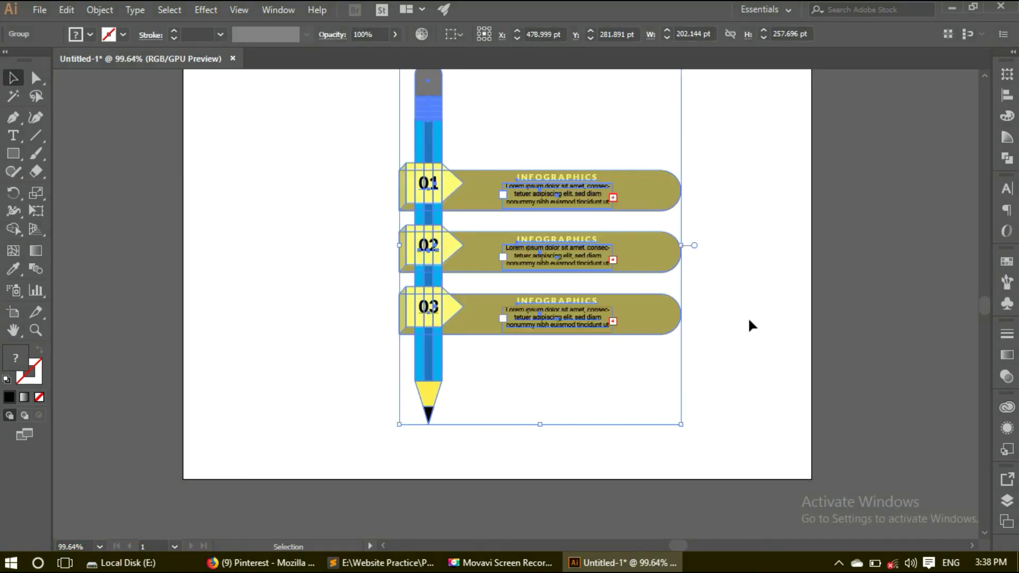
{"action": "left_click", "coordinate": [750, 325]}
{"action": "scroll", "coordinate": [749, 325], "scroll_direction": "down", "scroll_amount": 1, "text": "alt"}
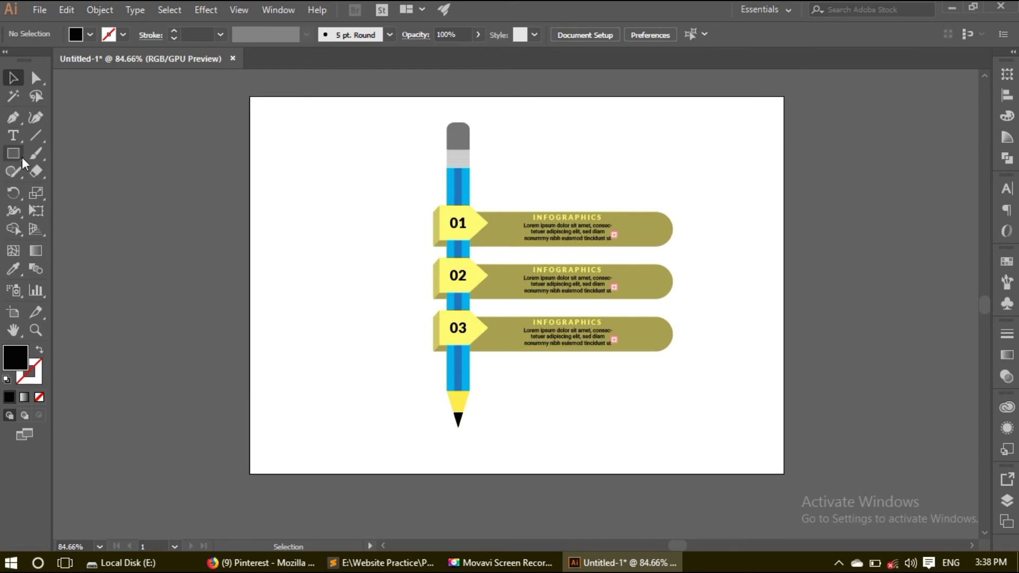
Draw a flat black ellipse and position it under the pencil tip.
{"action": "left_click", "coordinate": [69, 186]}
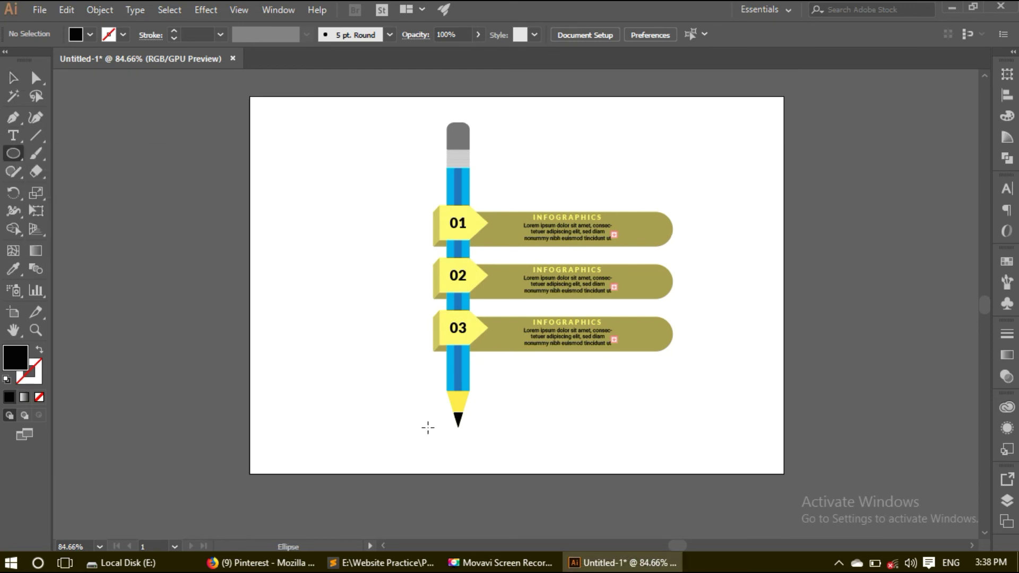
{"action": "left_click_drag", "start_coordinate": [487, 440], "coordinate": [579, 441]}
{"action": "key", "text": "v"}
{"action": "left_click", "coordinate": [505, 374]}
{"action": "left_click_drag", "start_coordinate": [506, 435], "coordinate": [464, 436]}
{"action": "left_click", "coordinate": [470, 453]}
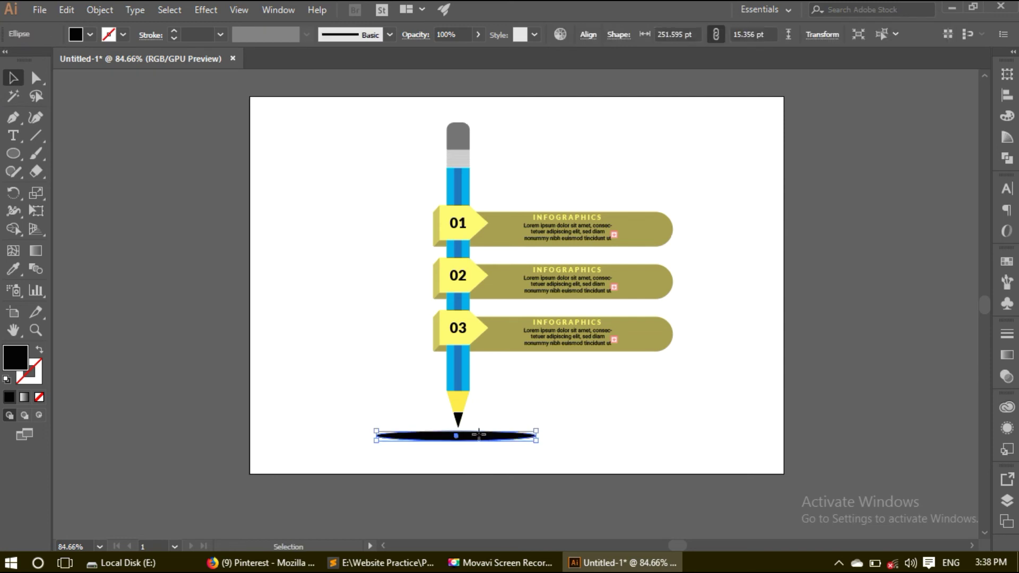
{"action": "left_click_drag", "start_coordinate": [491, 440], "coordinate": [500, 443]}
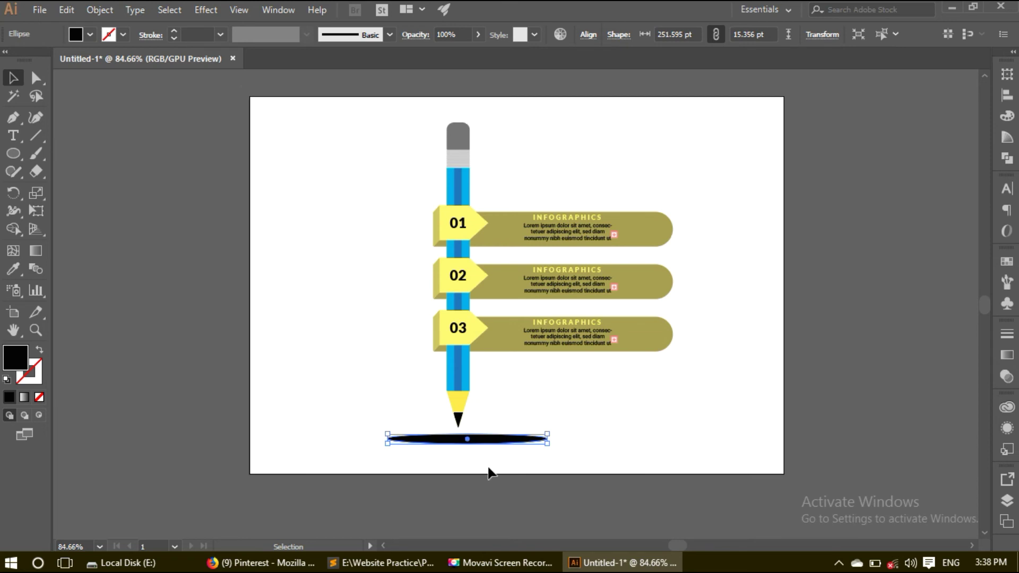
{"action": "key", "text": "Left"}
{"action": "key", "text": "Left"}
{"action": "key", "text": "Left"}
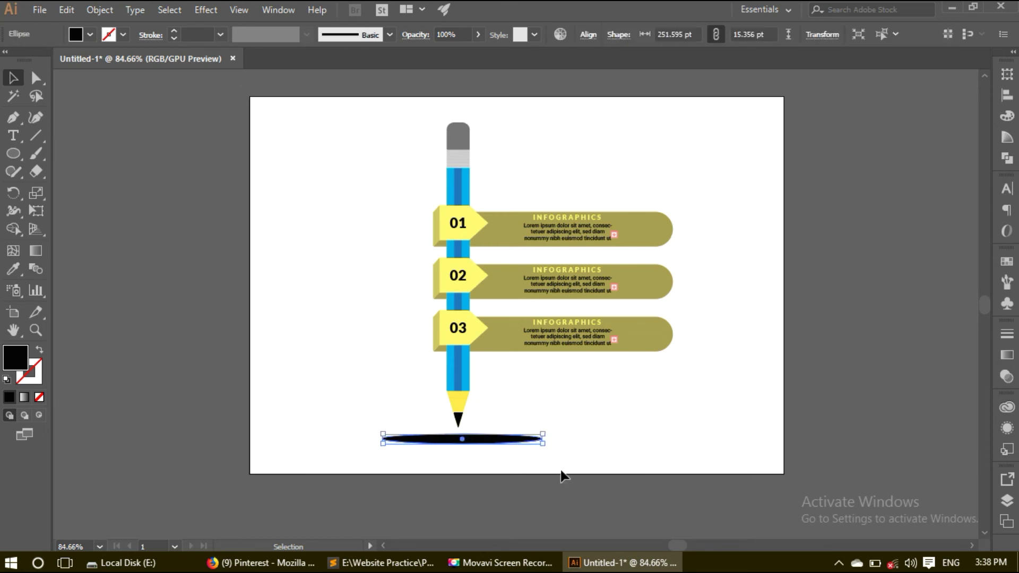
{"action": "left_click", "coordinate": [544, 358]}
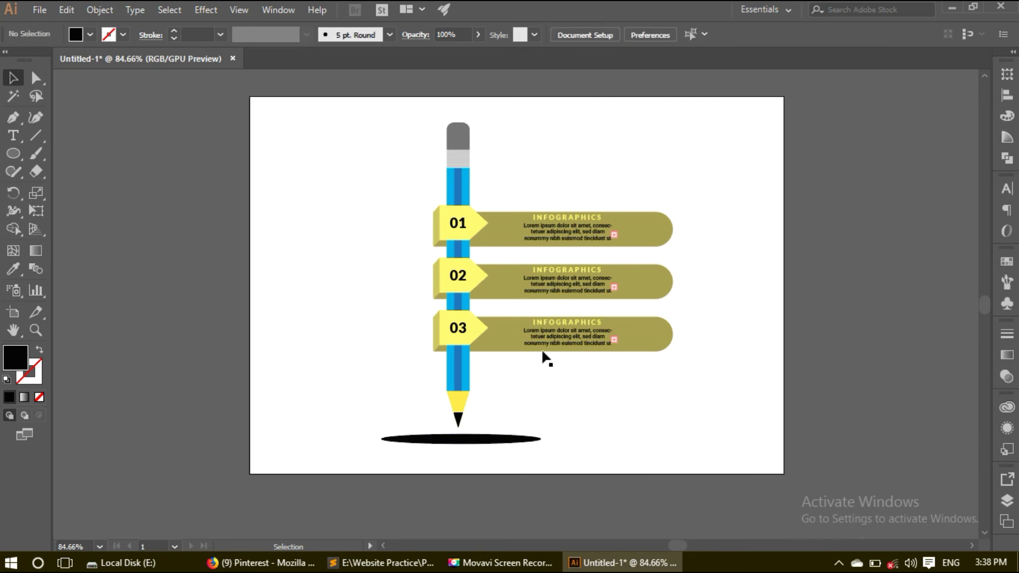
Trial the ellipse at 35% opacity, then restore it to 100%.
{"action": "left_click", "coordinate": [502, 443]}
{"action": "left_click", "coordinate": [476, 35]}
{"action": "left_click_drag", "start_coordinate": [473, 53], "coordinate": [441, 56]}
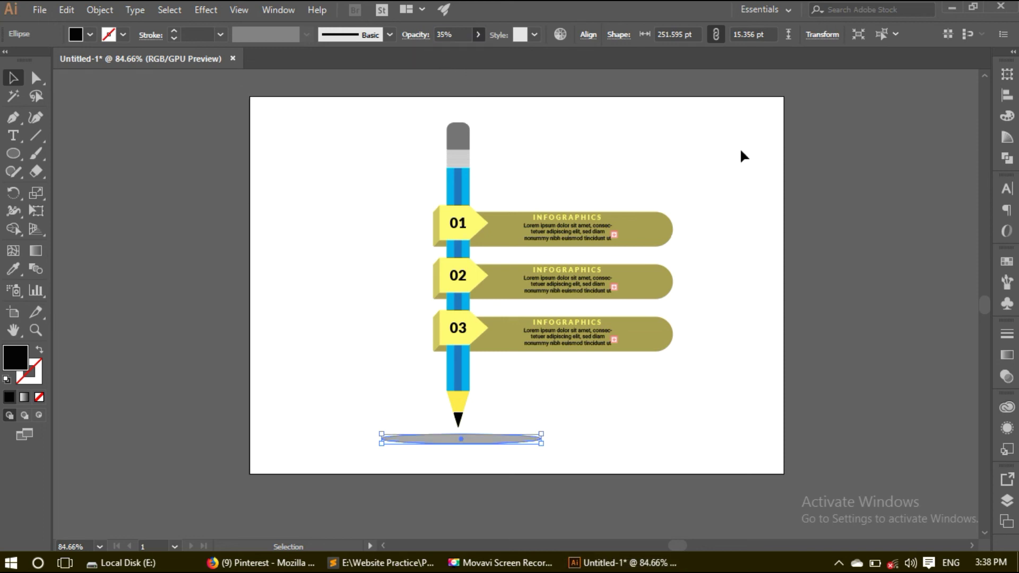
{"action": "left_click", "coordinate": [637, 422]}
{"action": "left_click_drag", "start_coordinate": [509, 436], "coordinate": [509, 434]}
{"action": "left_click", "coordinate": [478, 35]}
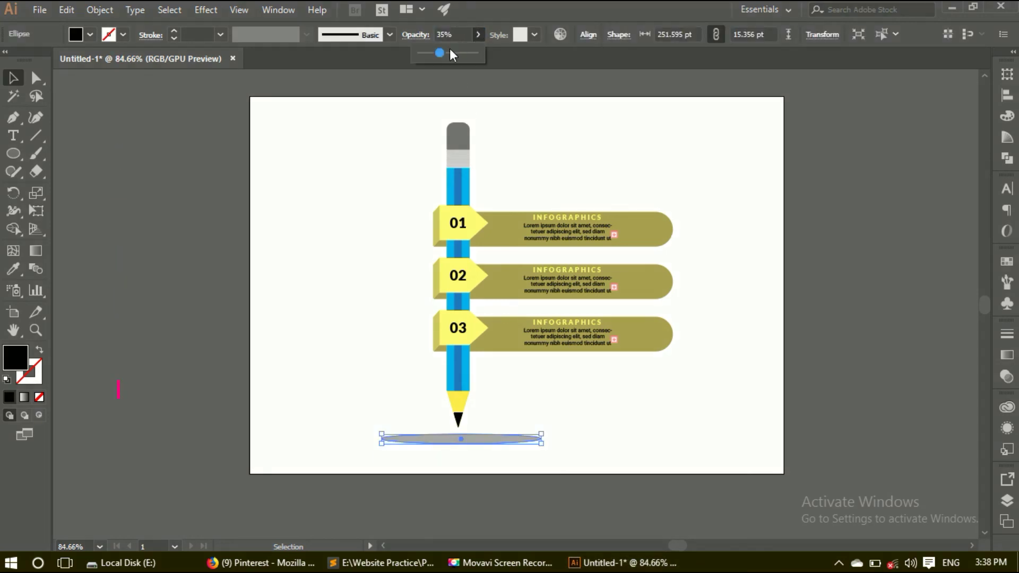
{"action": "left_click_drag", "start_coordinate": [439, 53], "coordinate": [475, 53]}
Apply a 9.7-pixel Gaussian Blur to the ellipse.
{"action": "left_click", "coordinate": [201, 10]}
{"action": "mouse_move", "coordinate": [221, 260]}
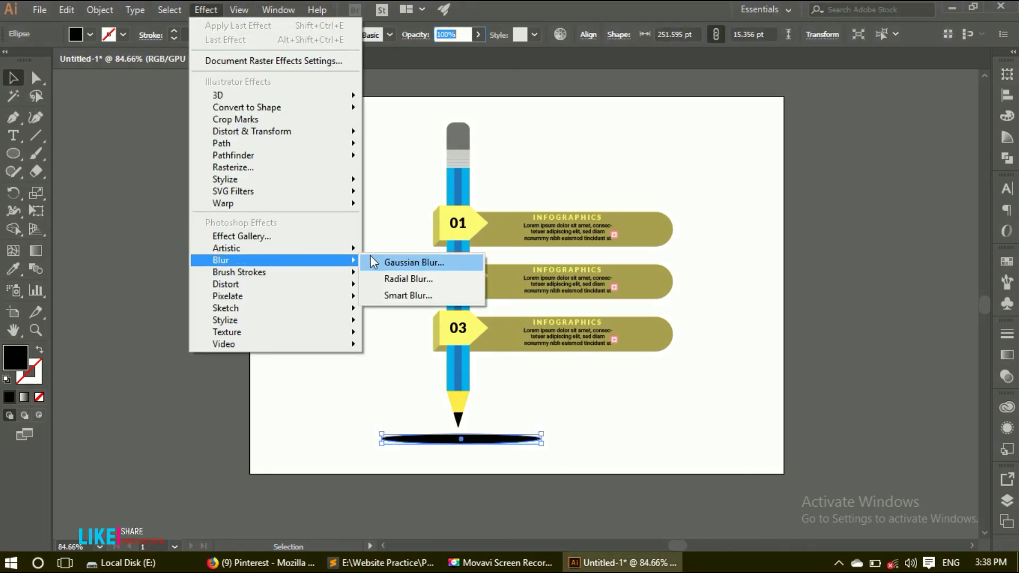
{"action": "left_click", "coordinate": [403, 262]}
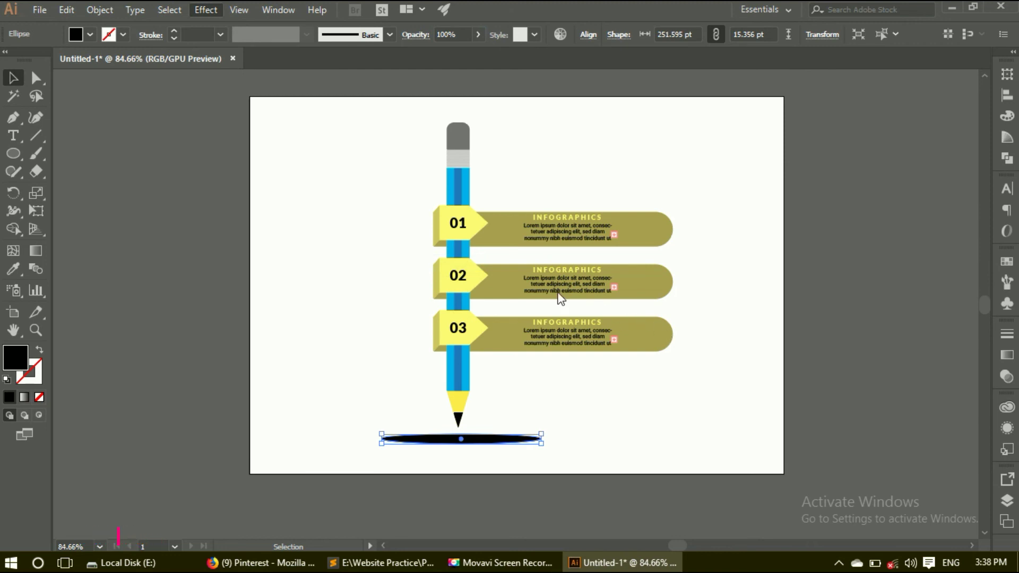
{"action": "left_click", "coordinate": [426, 295]}
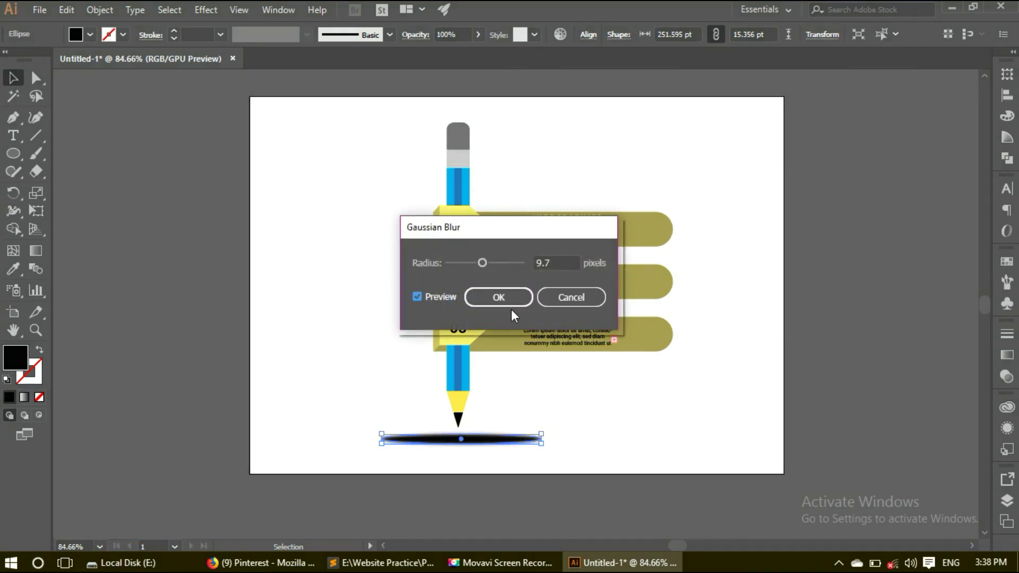
{"action": "left_click", "coordinate": [505, 300]}
{"action": "left_click", "coordinate": [631, 465]}
Set the blurred shadow's opacity to 58%.
{"action": "left_click", "coordinate": [514, 434]}
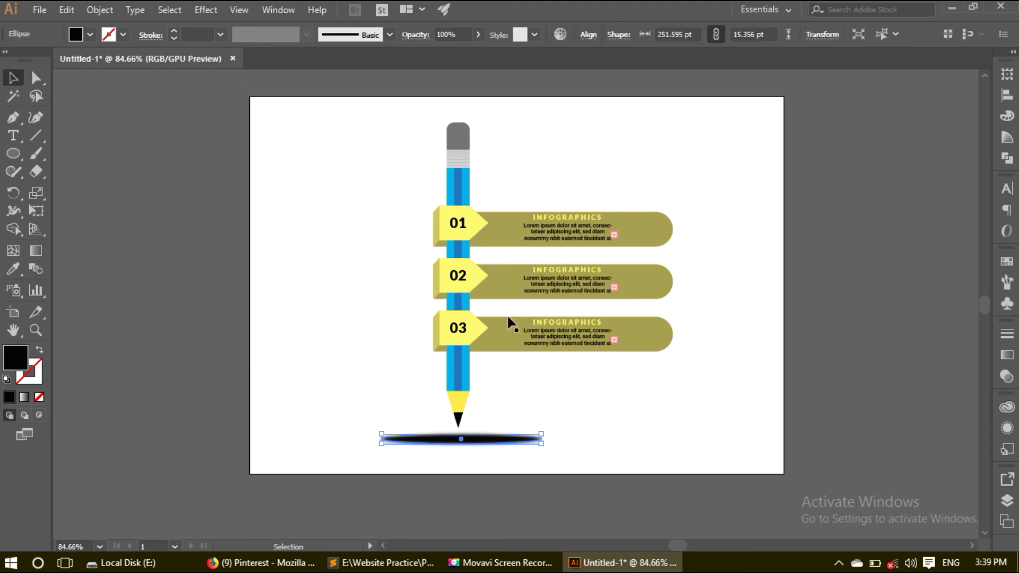
{"action": "left_click", "coordinate": [453, 52]}
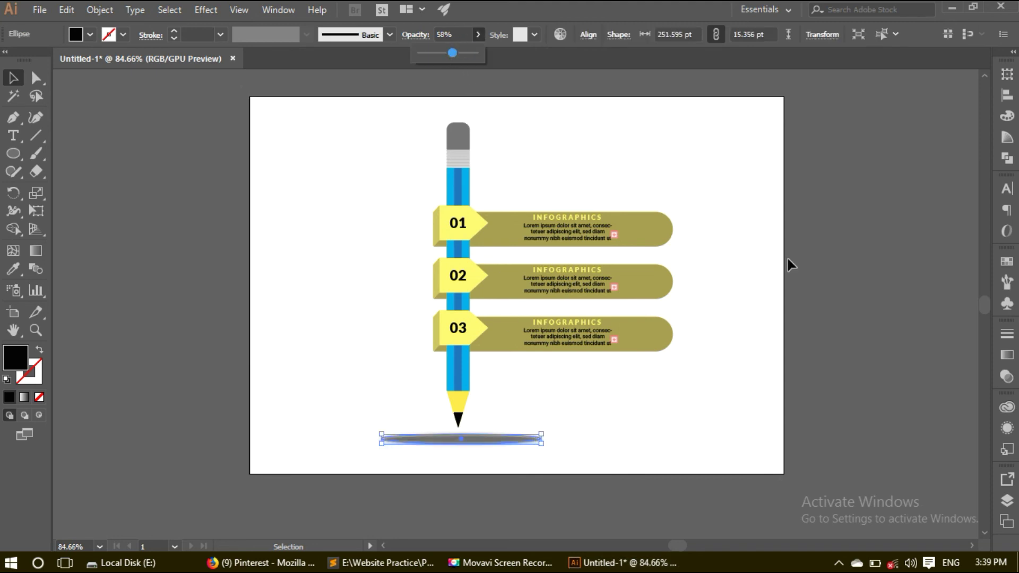
{"action": "left_click", "coordinate": [753, 263]}
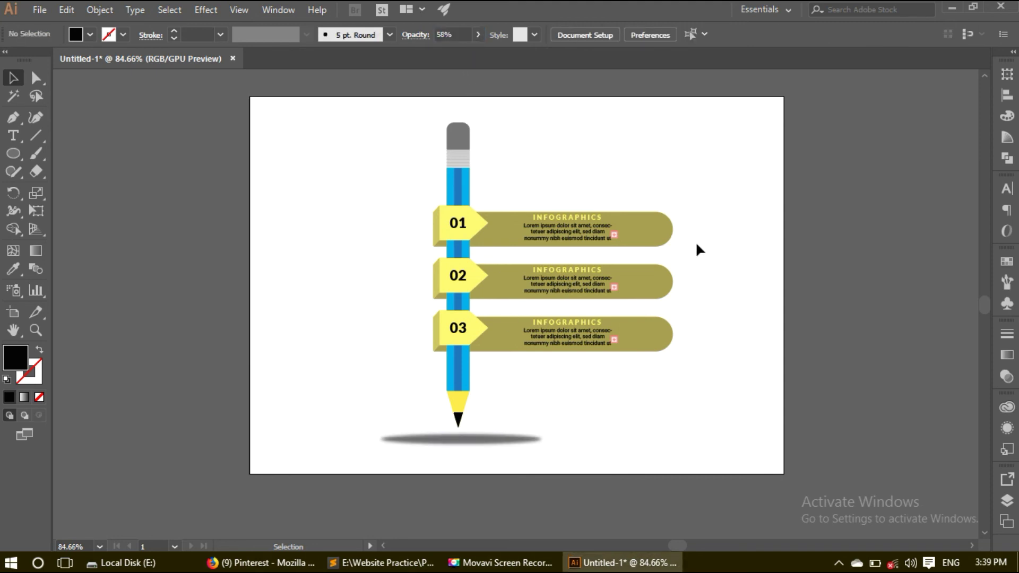
{"action": "left_click_drag", "start_coordinate": [695, 241], "coordinate": [656, 258]}
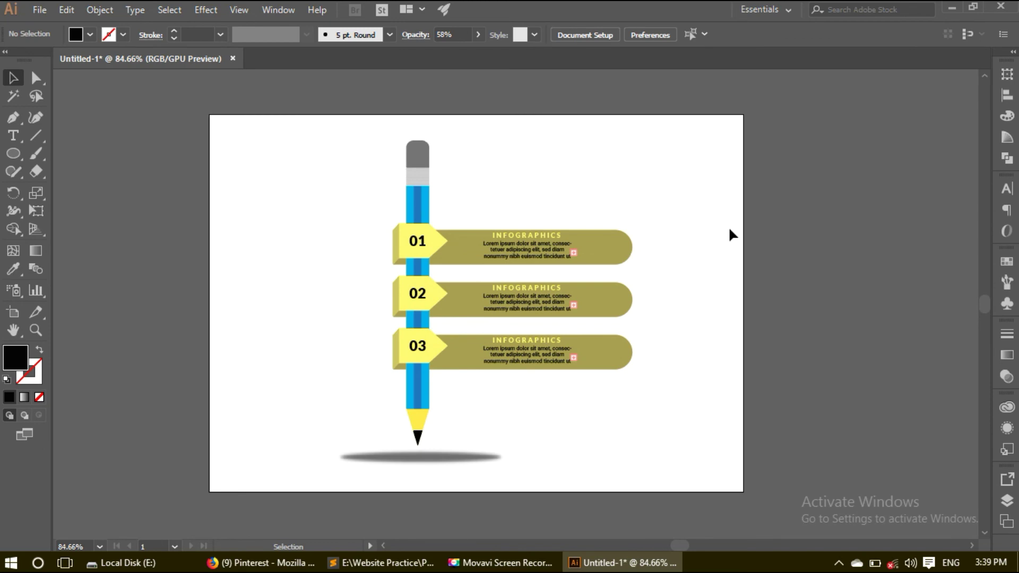